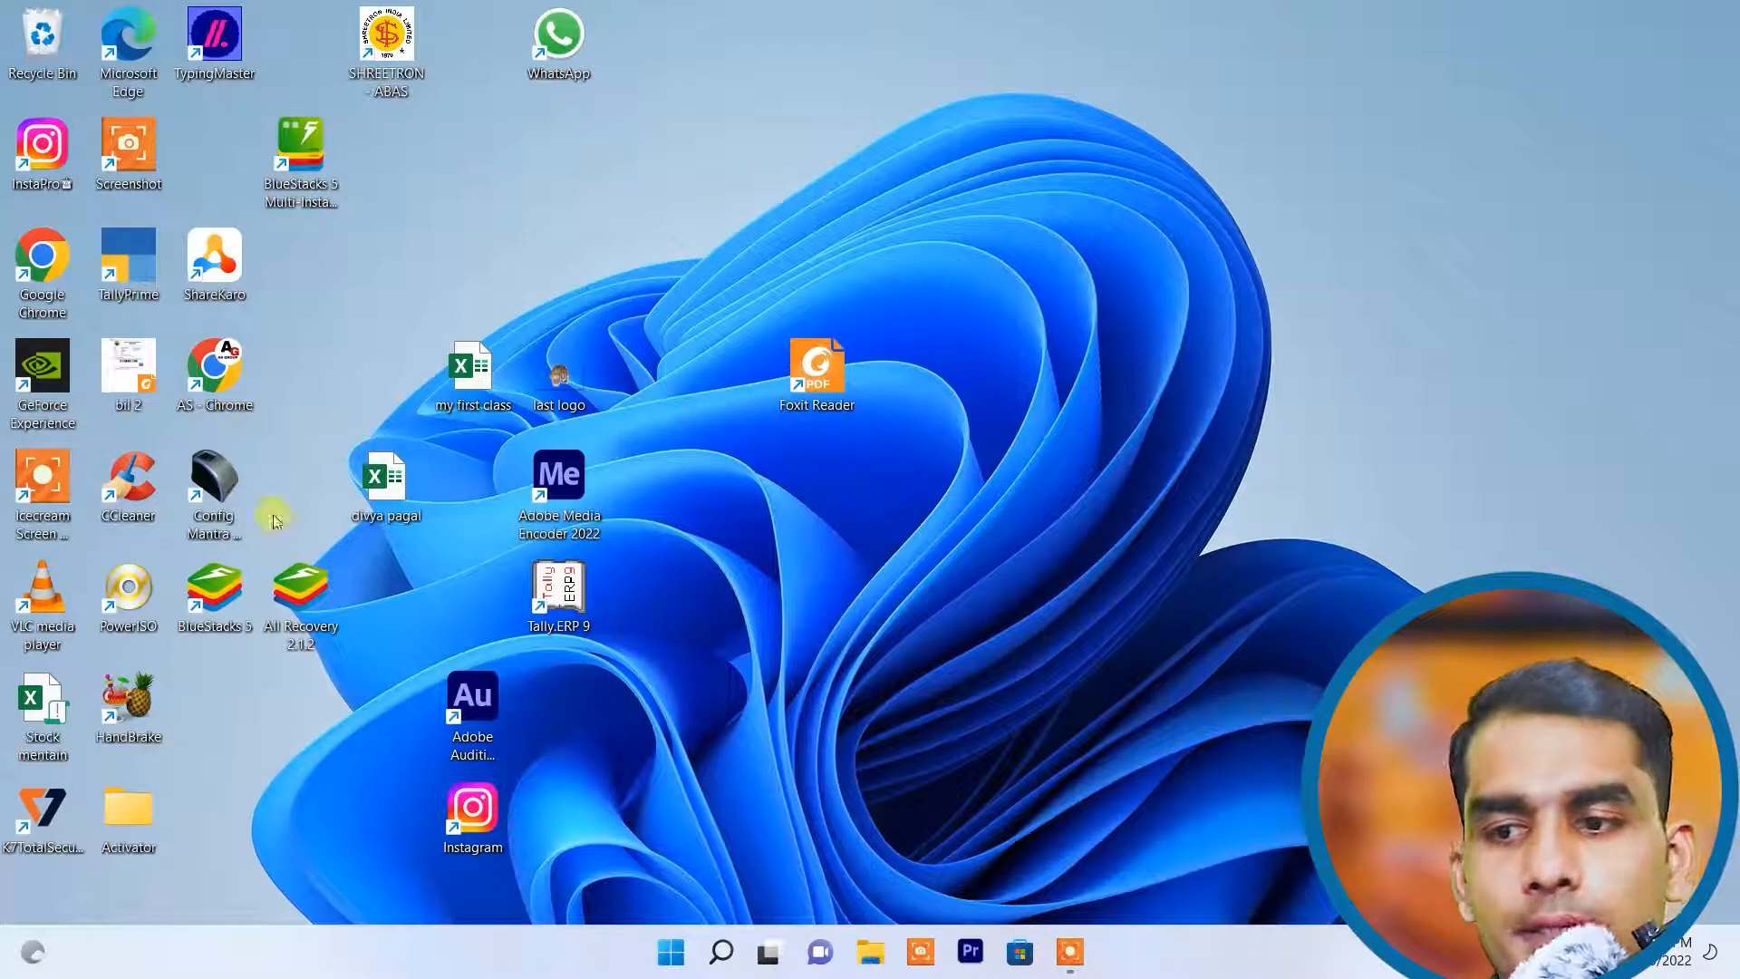
Step: Launch TallyPrime from the desktop and continue in Educational Mode
double_click(142, 269)
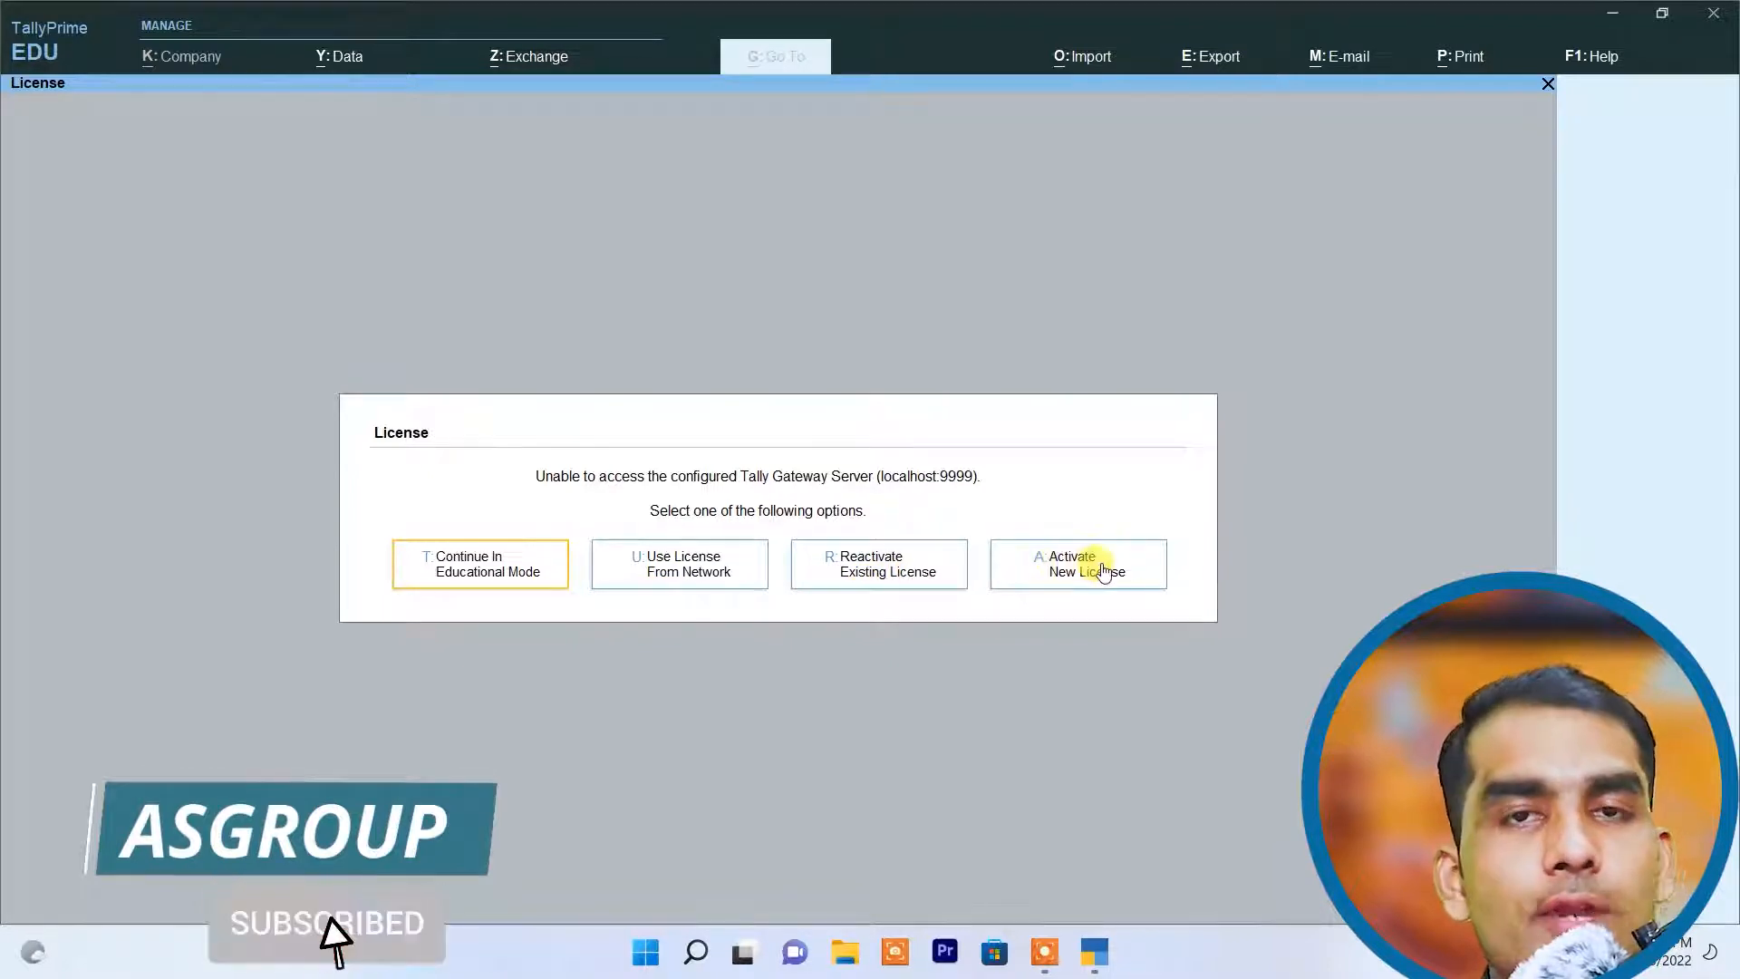
left_click(501, 573)
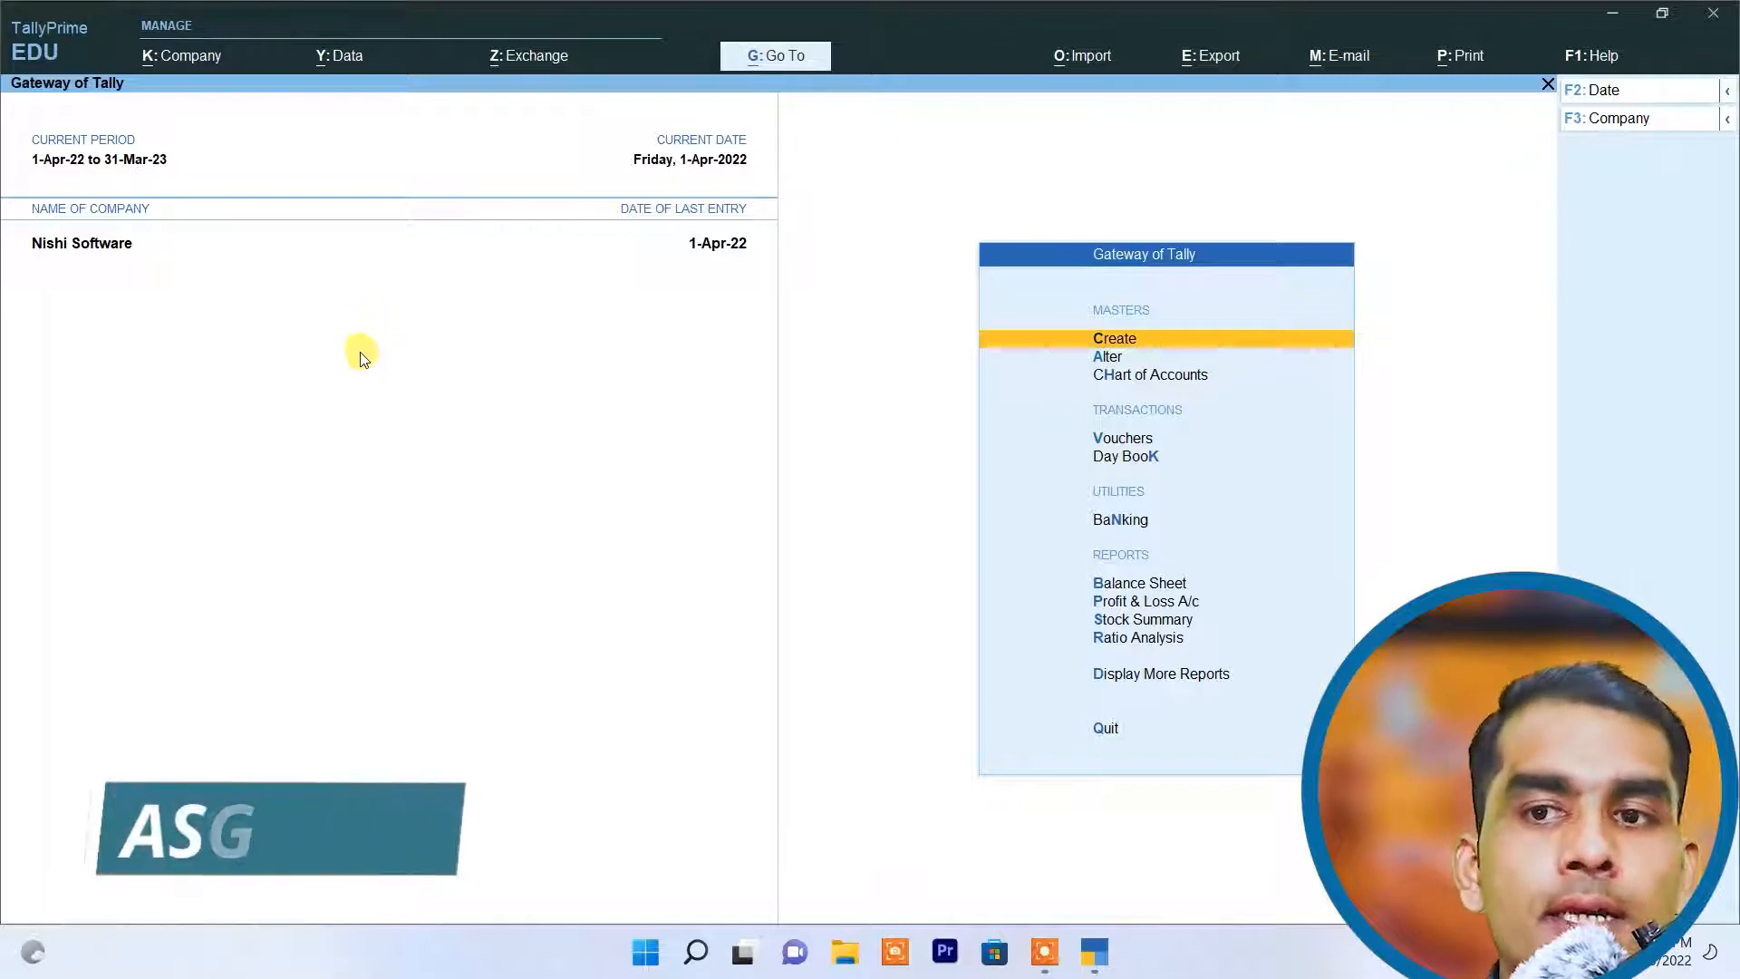
left_click(1607, 118)
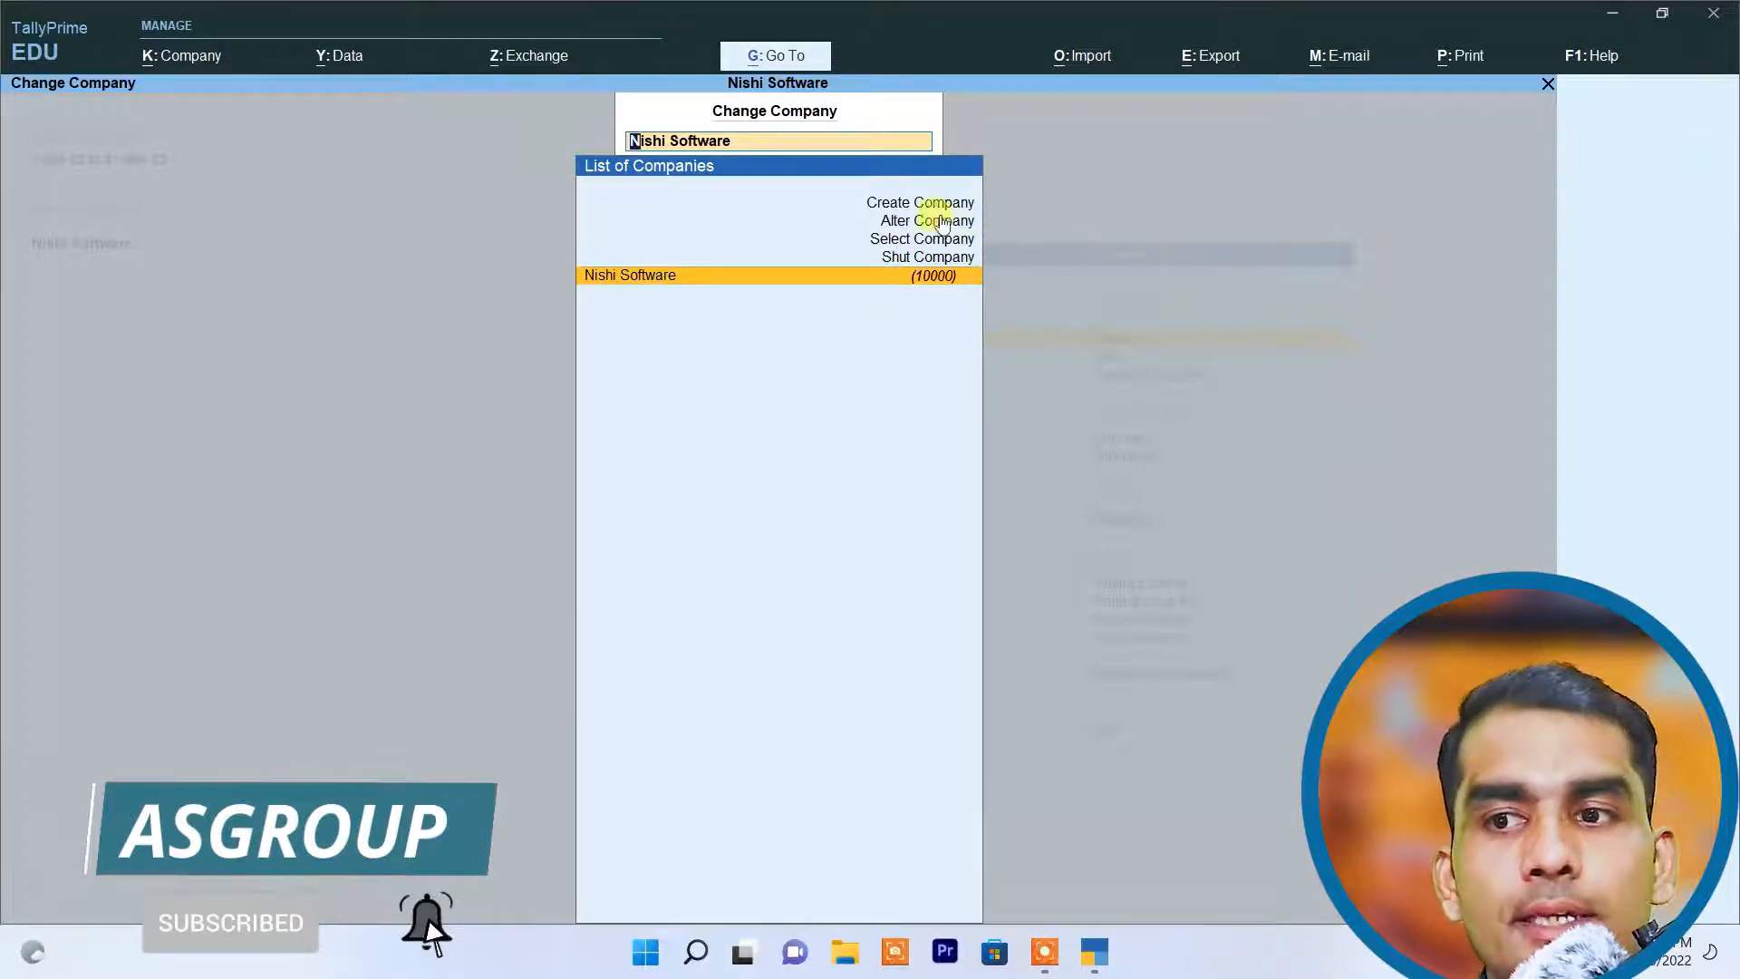
left_click(942, 274)
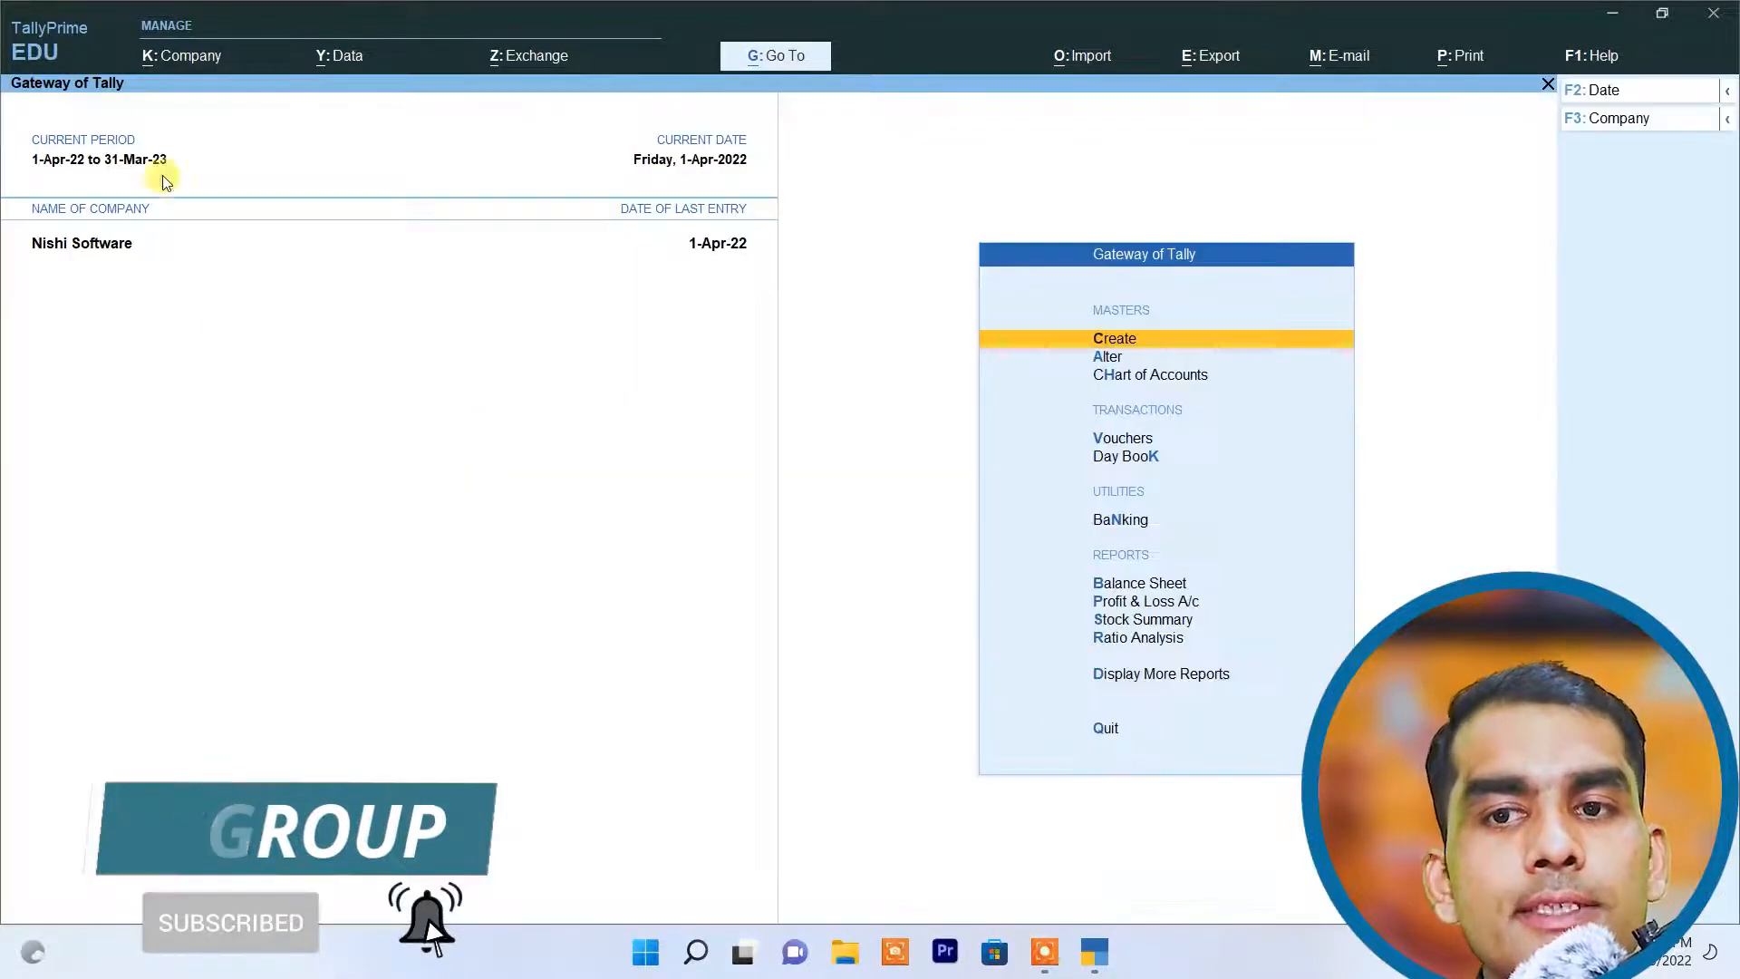
left_click(183, 54)
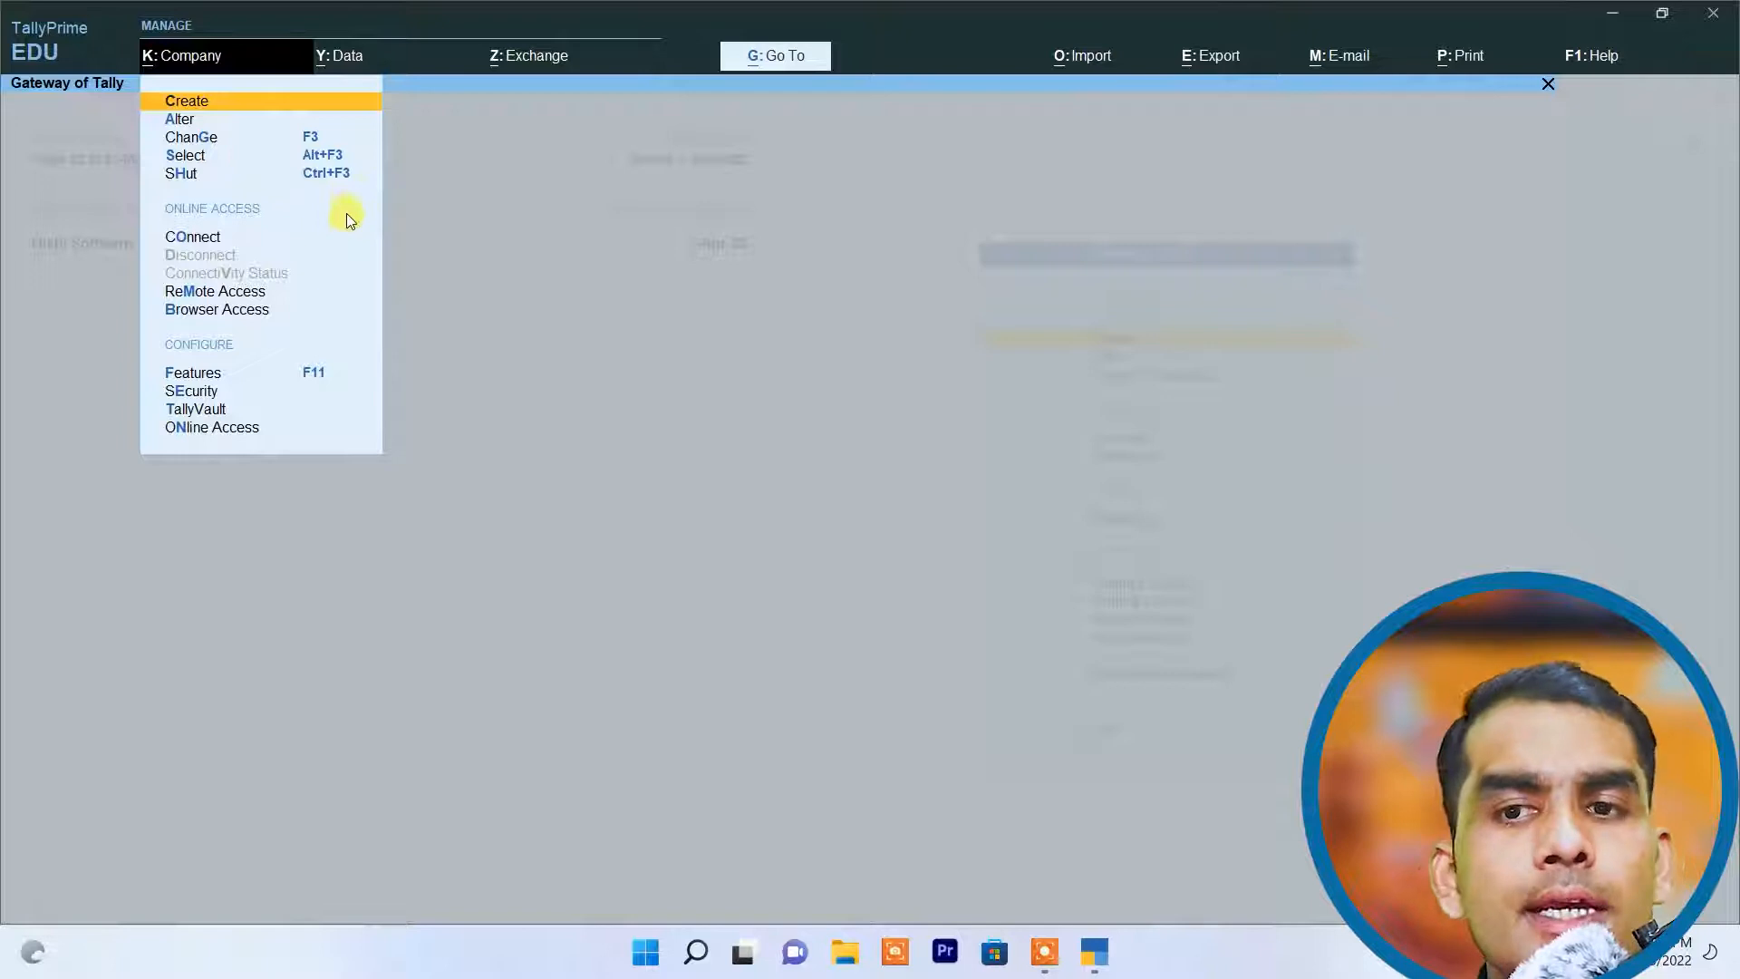
left_click(453, 198)
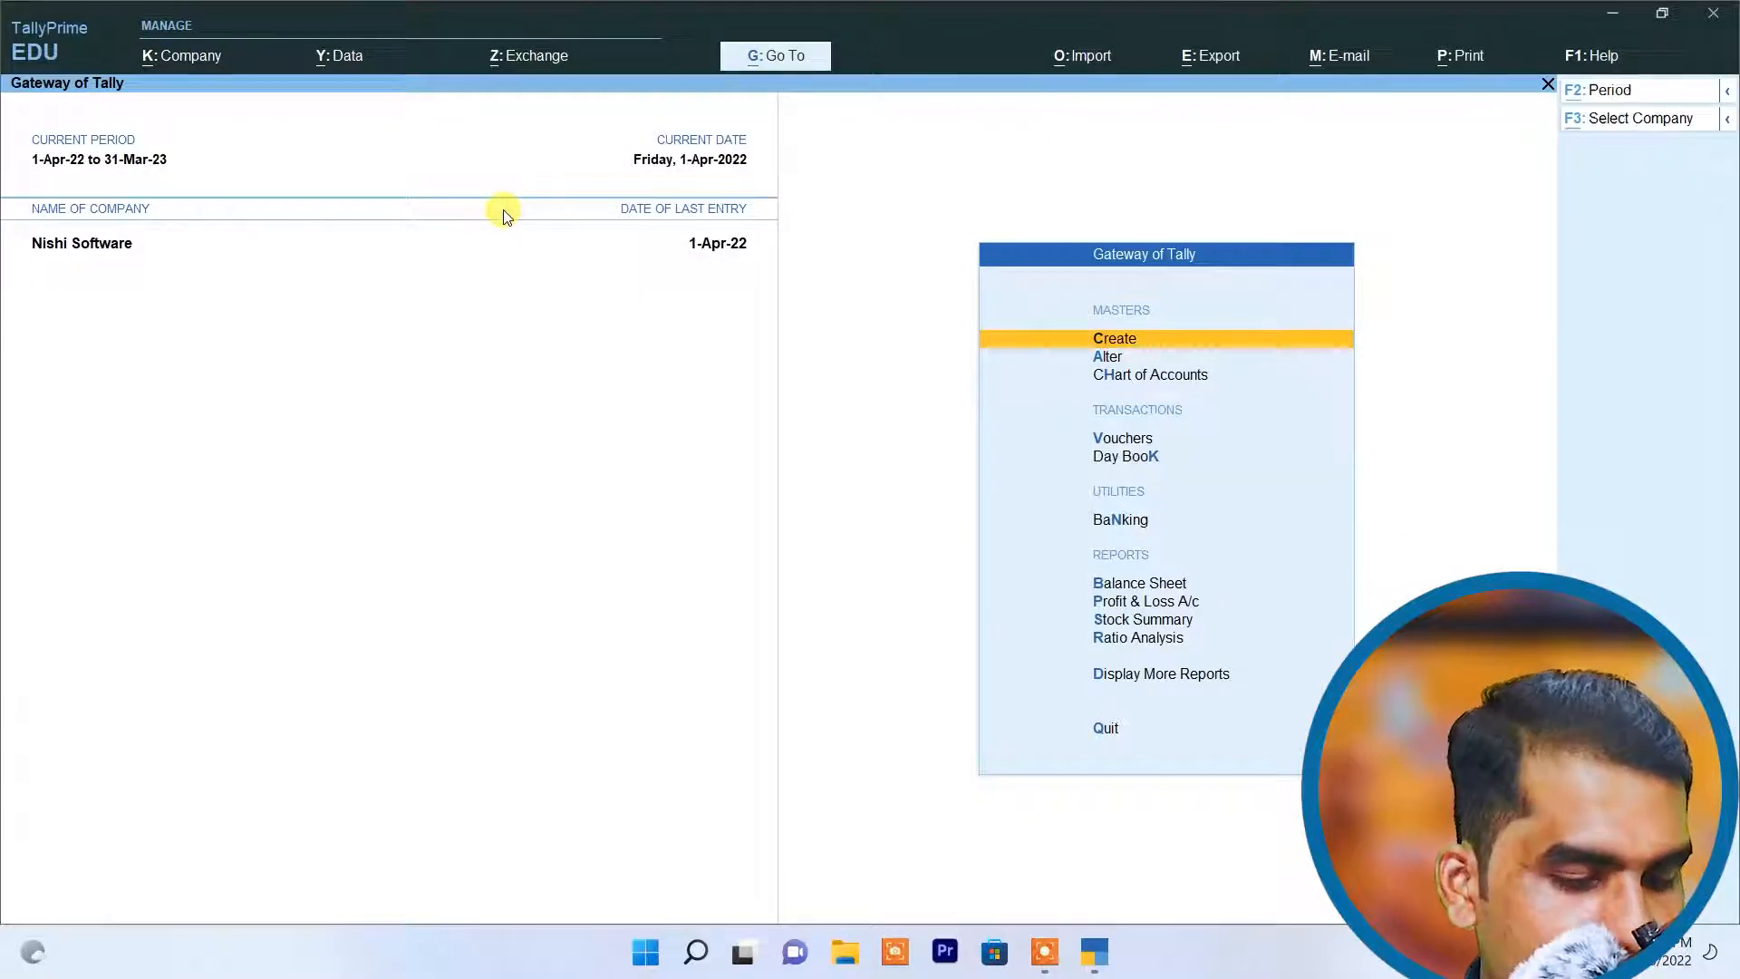
Step: Start creating a new company named "Asgroup of Companies" and keep the same text as its mailing name
key("alt+F3")
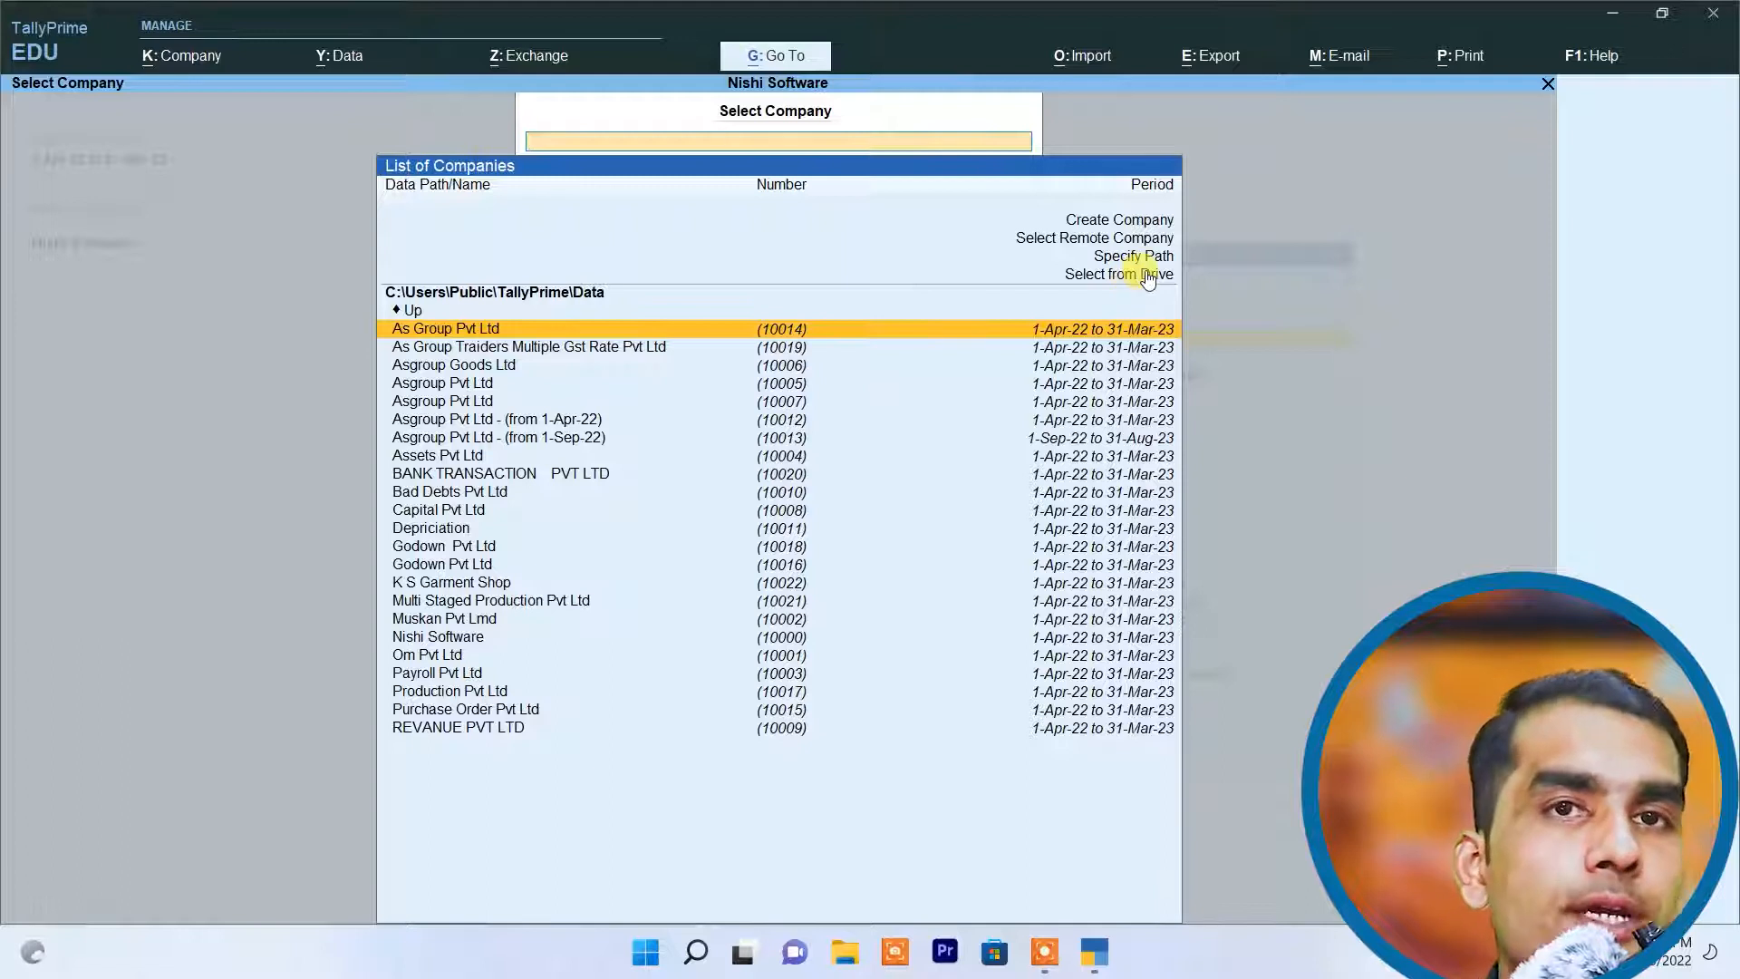
left_click(1123, 224)
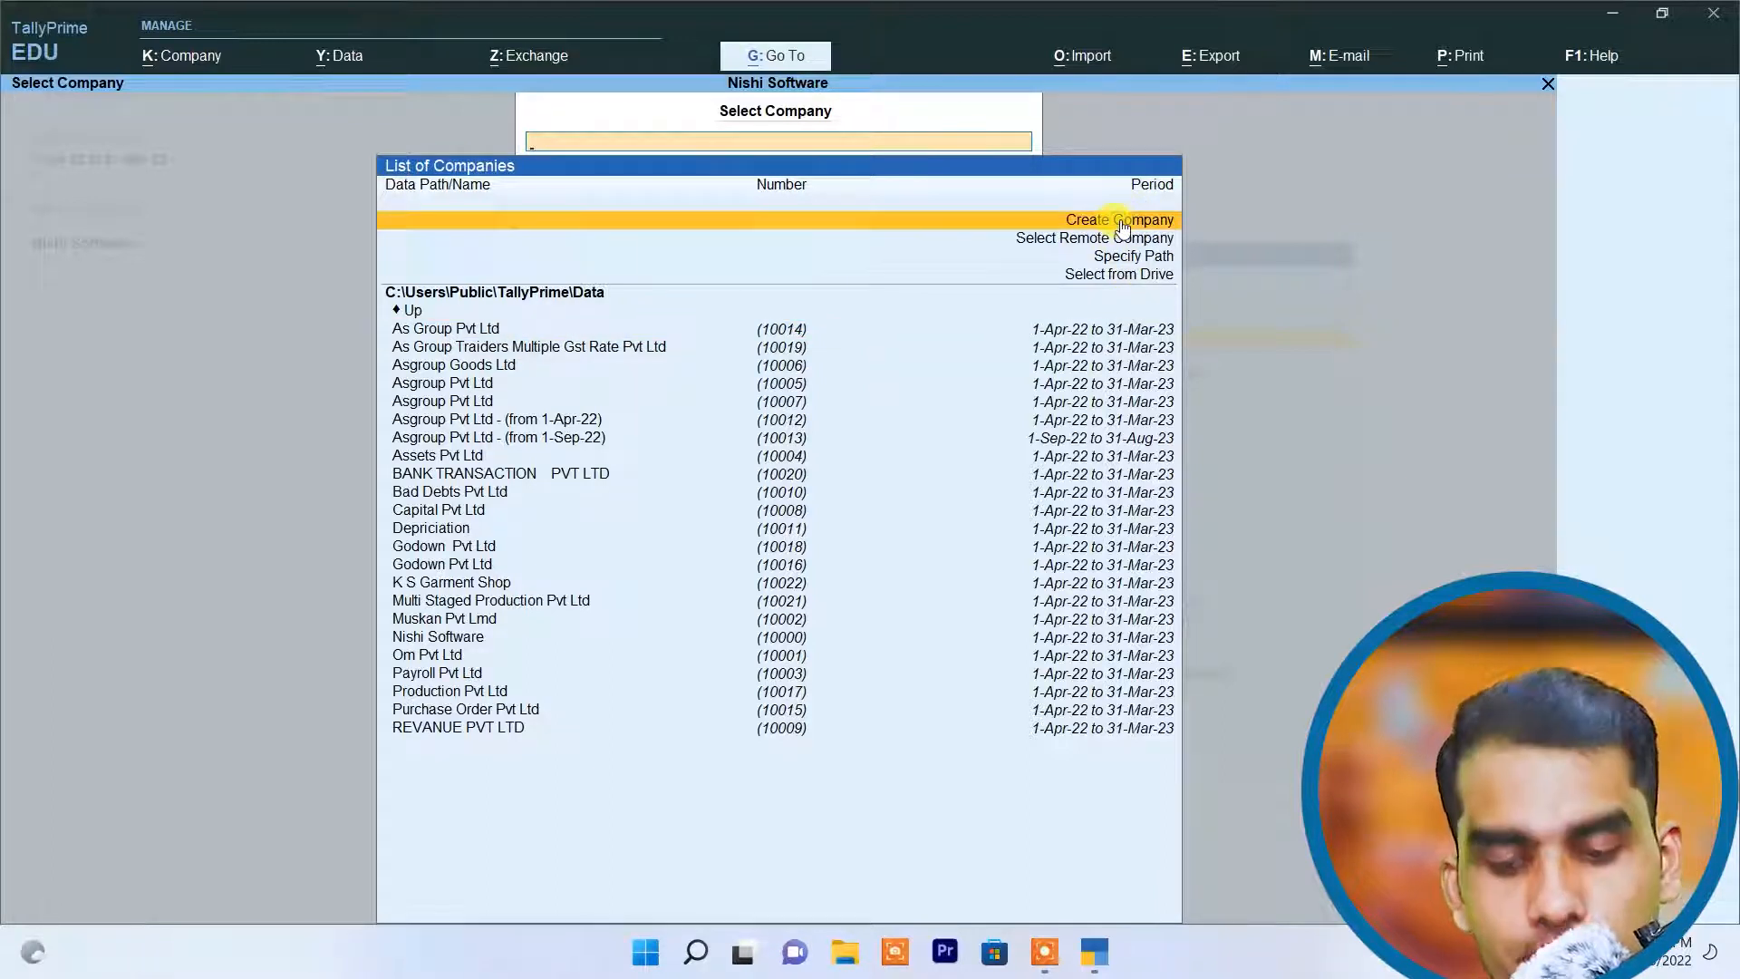
left_click(1120, 220)
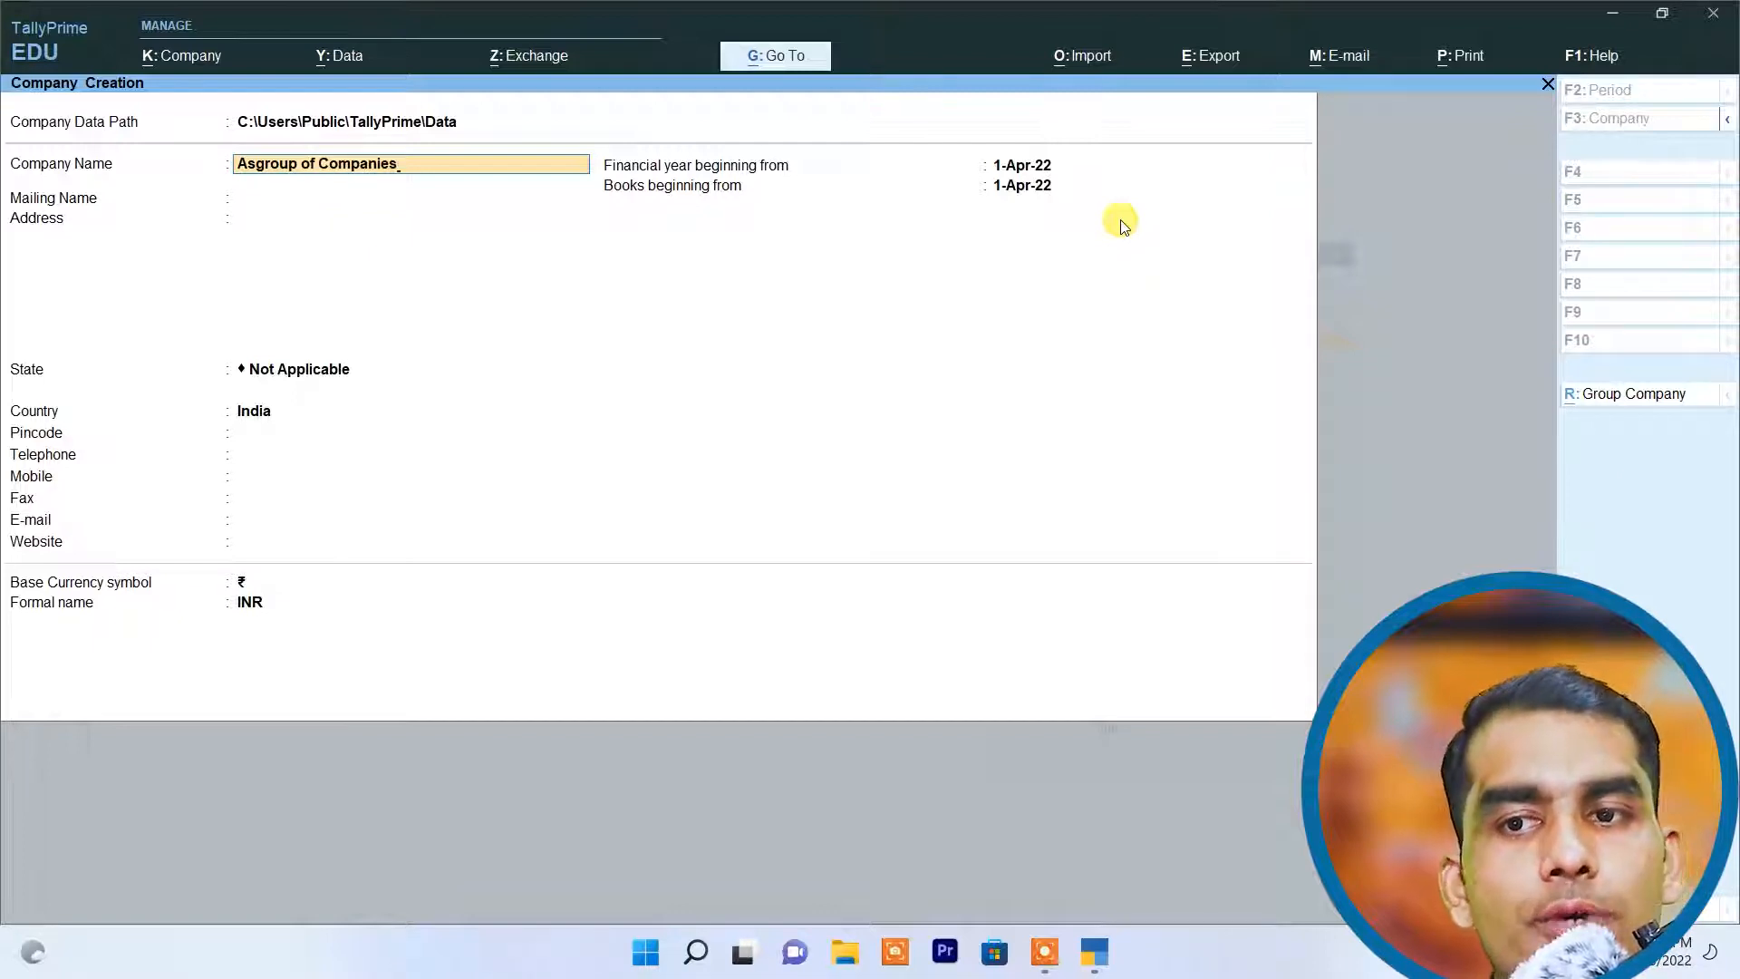
key("Return")
key("Return")
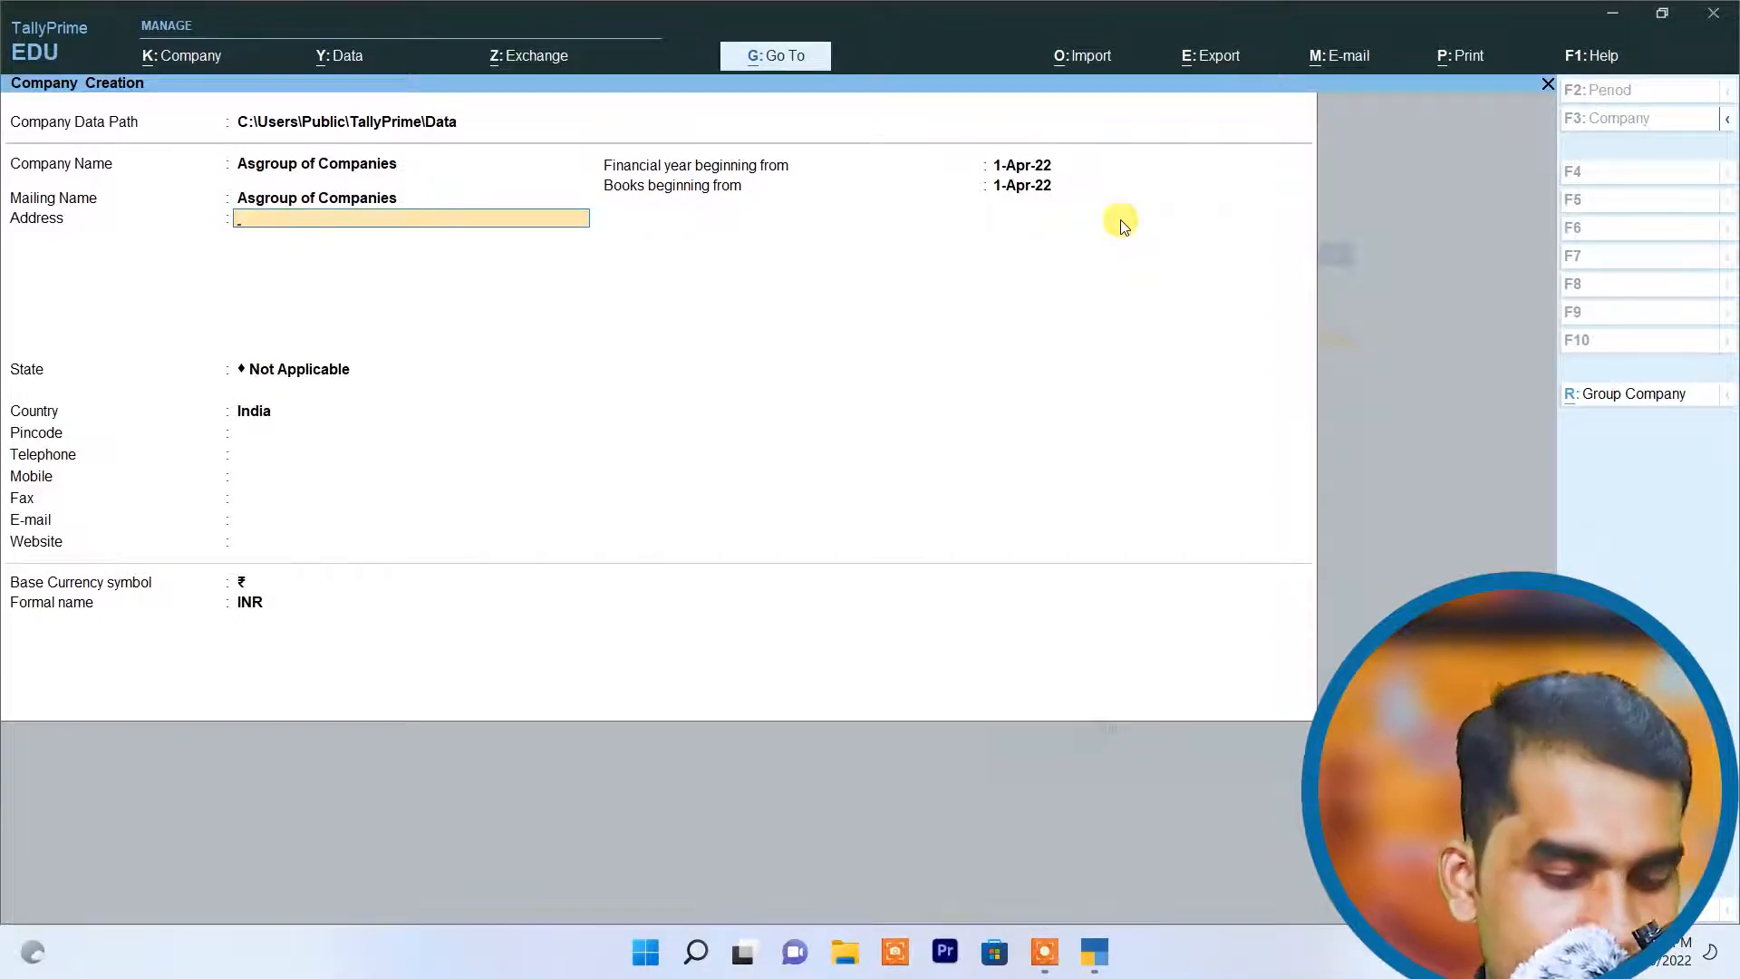
Step: Fill in the new company's address on a single line
type("Ghatampur")
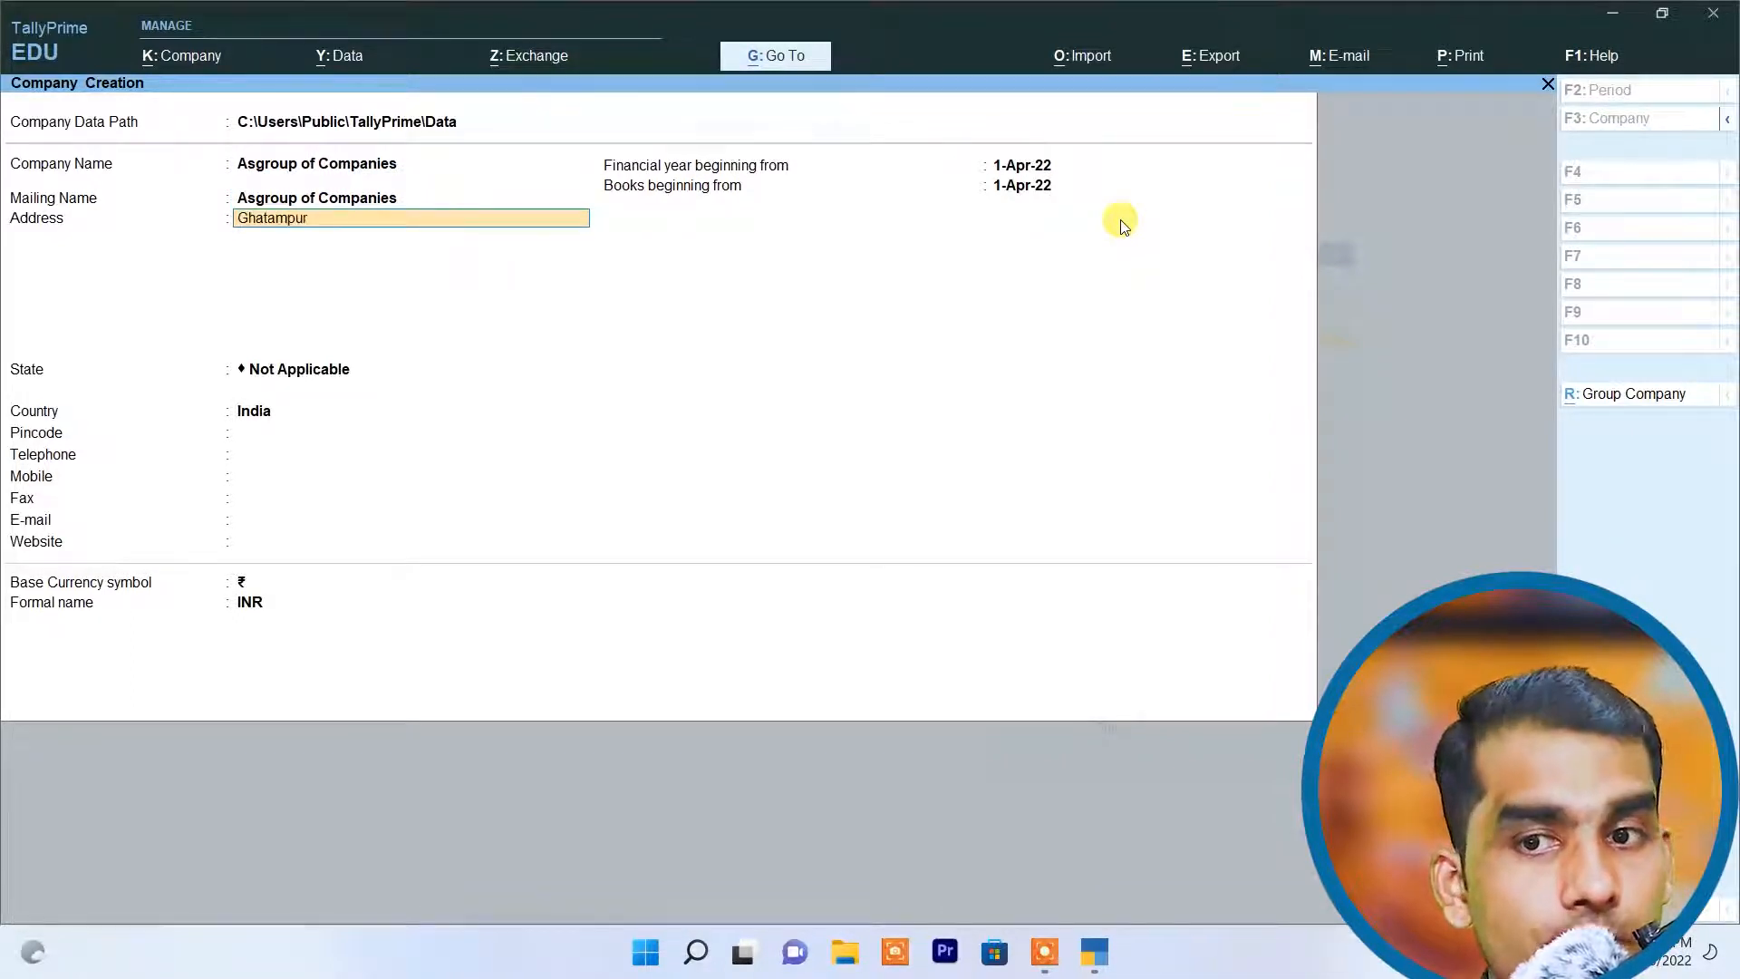
type(" Kanpur Naggggggggggggggggg")
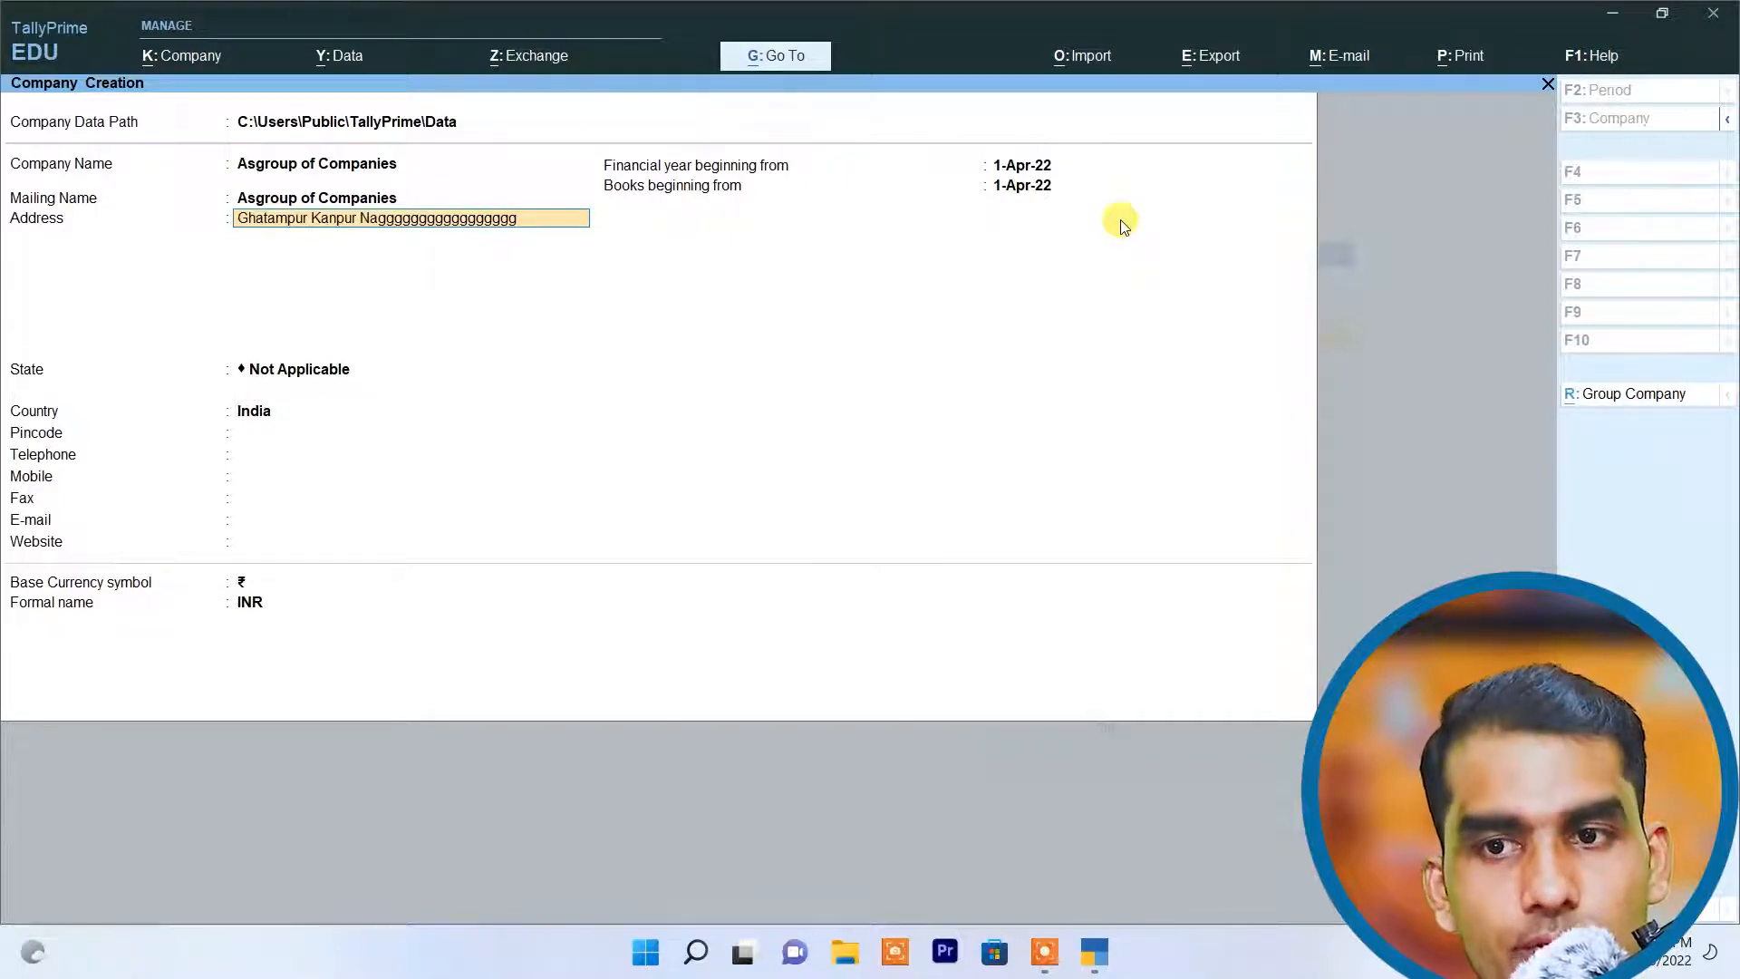
key("BackSpace")
key("BackSpace")
key("BackSpace")
key("BackSpace")
key("BackSpace")
key("BackSpace")
key("BackSpace")
key("BackSpace")
key("BackSpace")
key("BackSpace")
key("BackSpace")
key("BackSpace")
key("BackSpace")
key("BackSpace")
key("BackSpace")
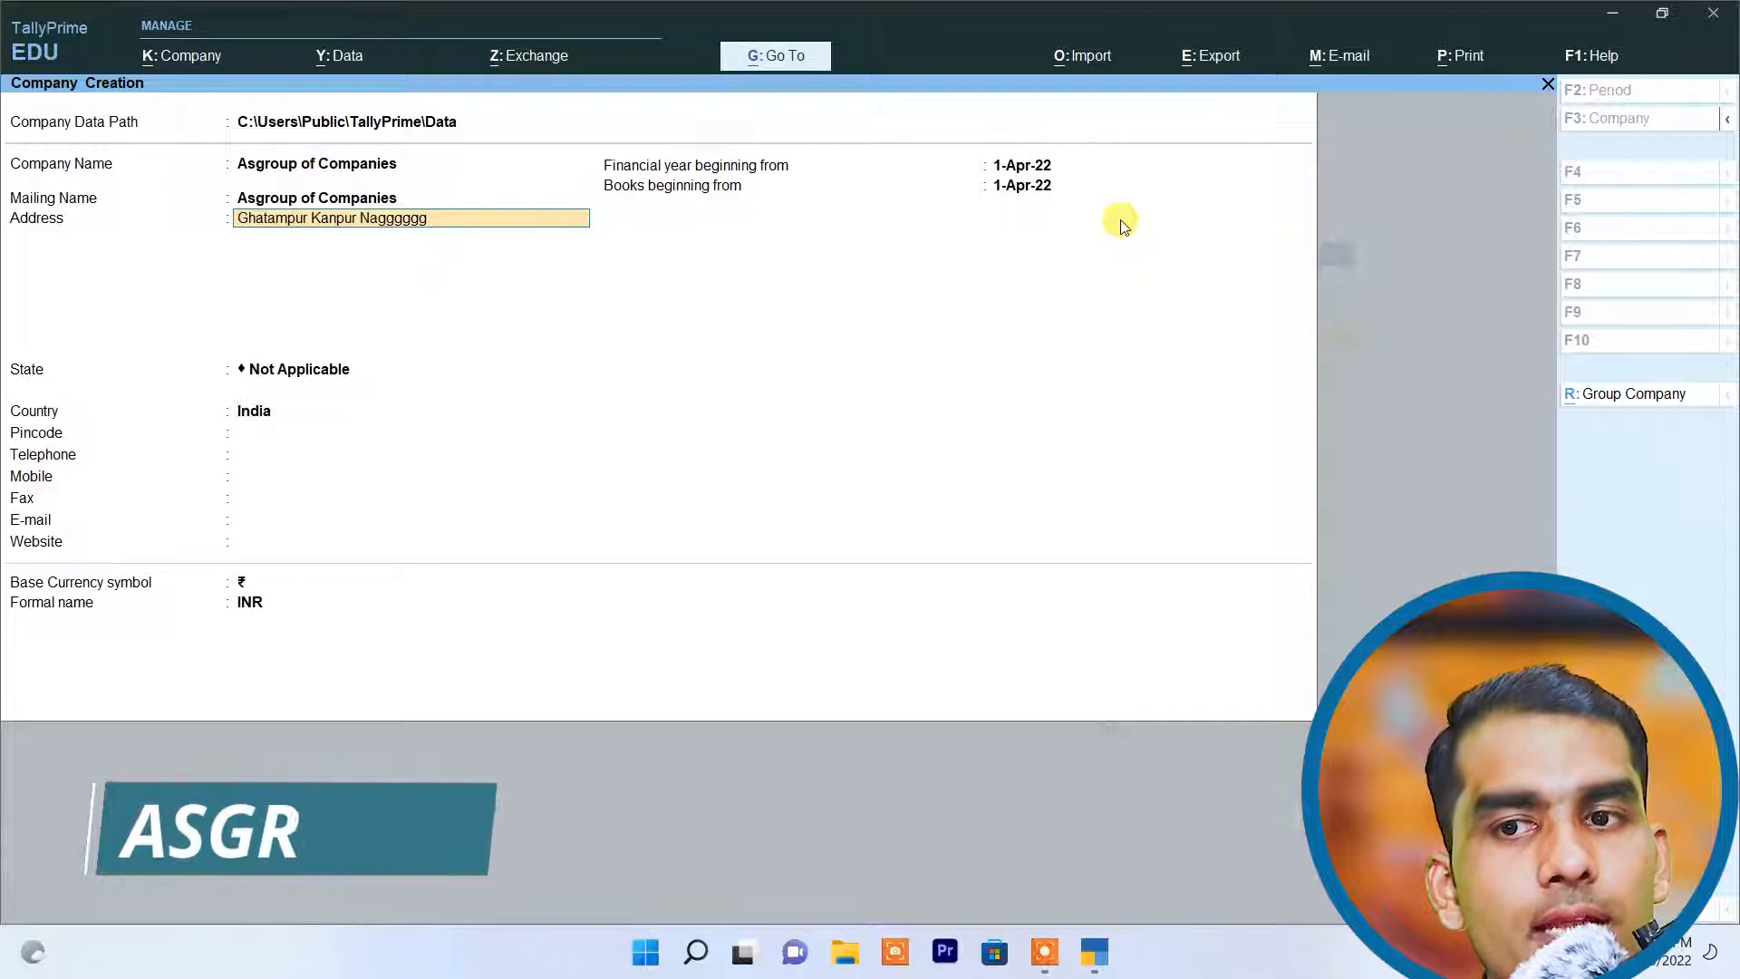
key("BackSpace")
key("BackSpace")
type("a")
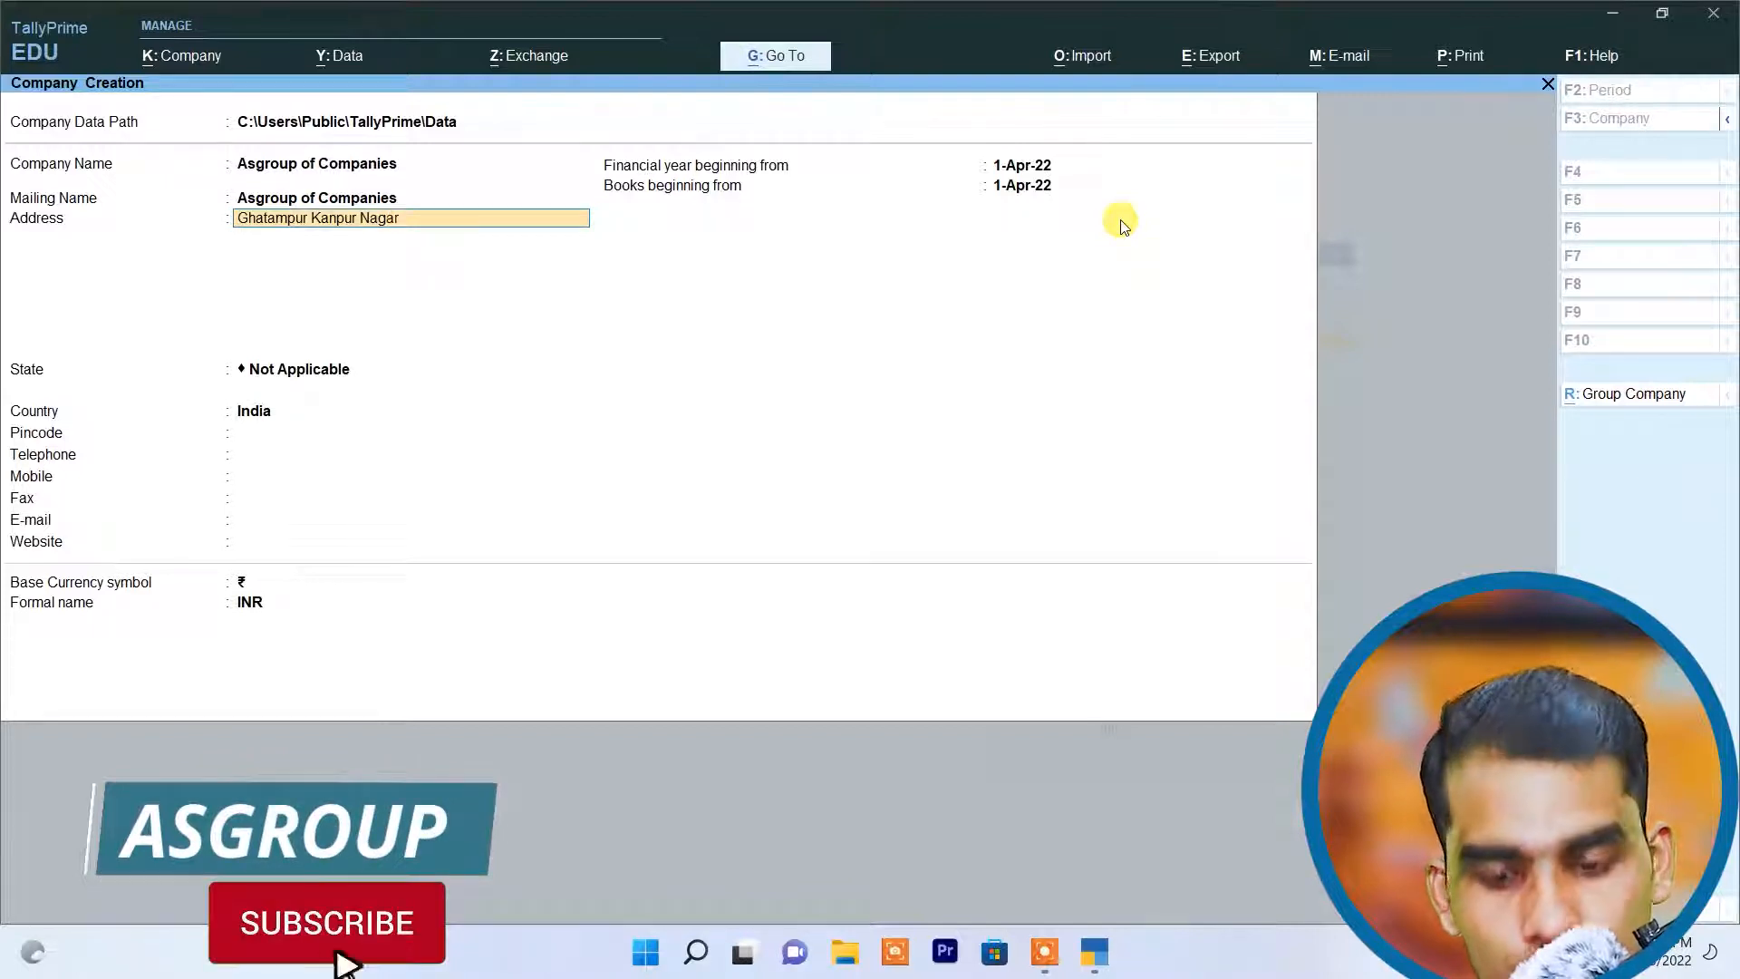
type("r")
key("Return")
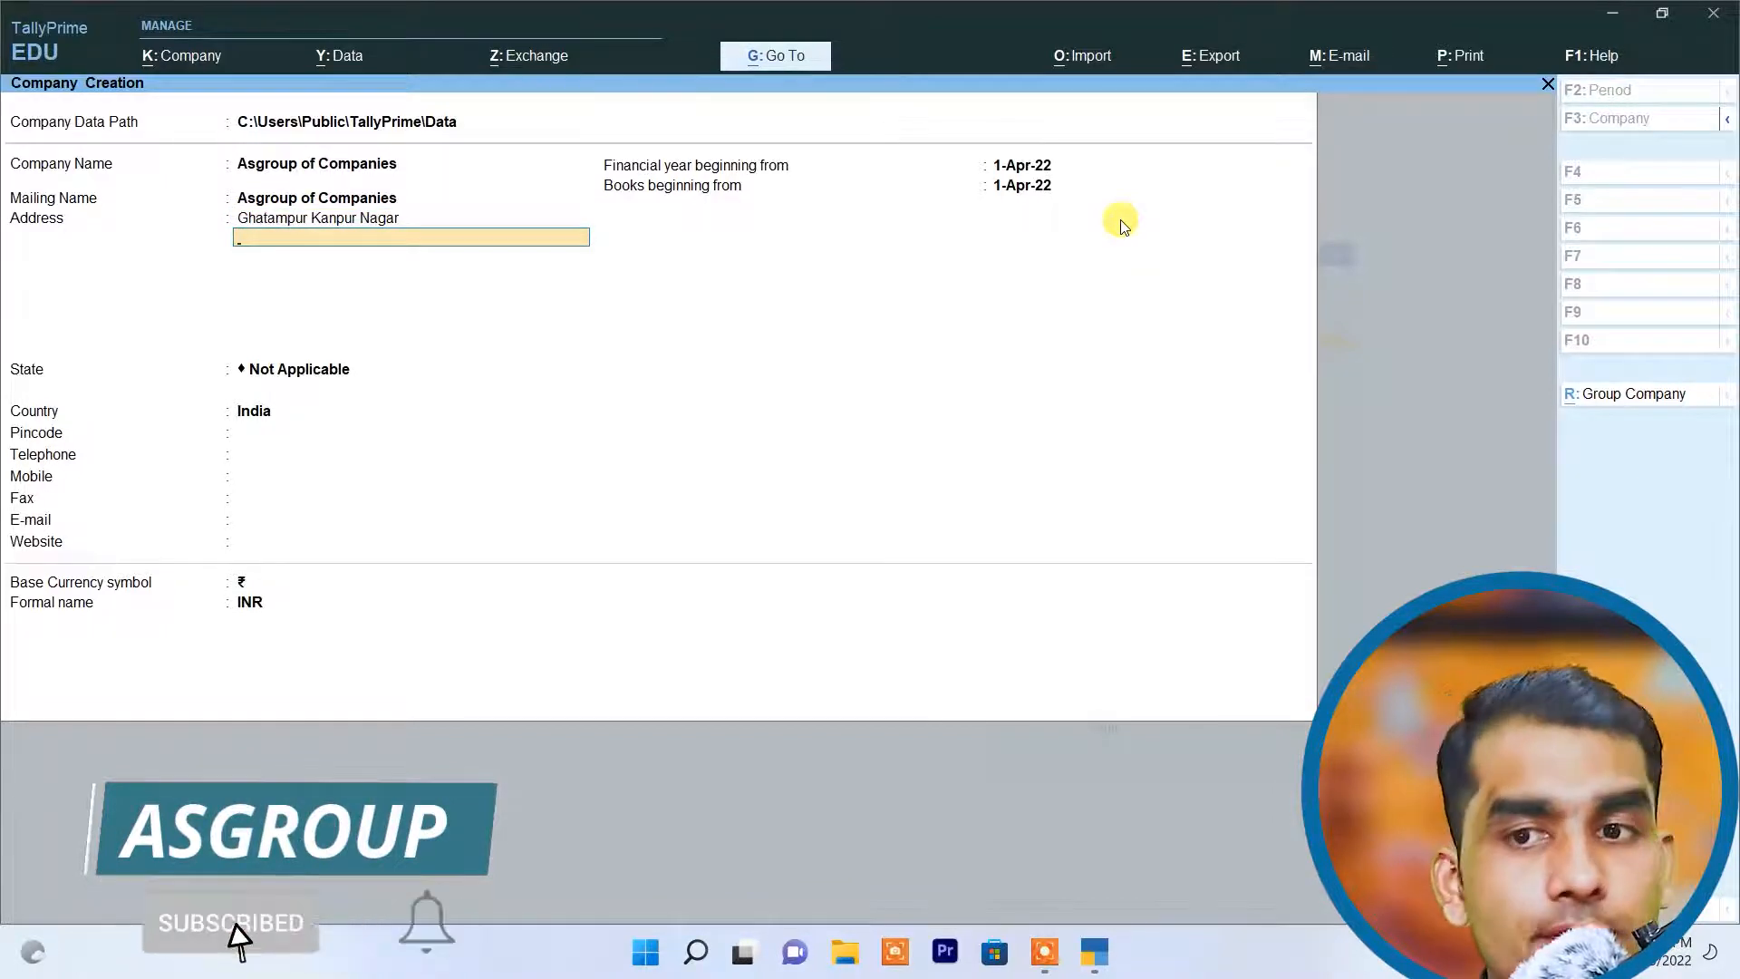
key("Return")
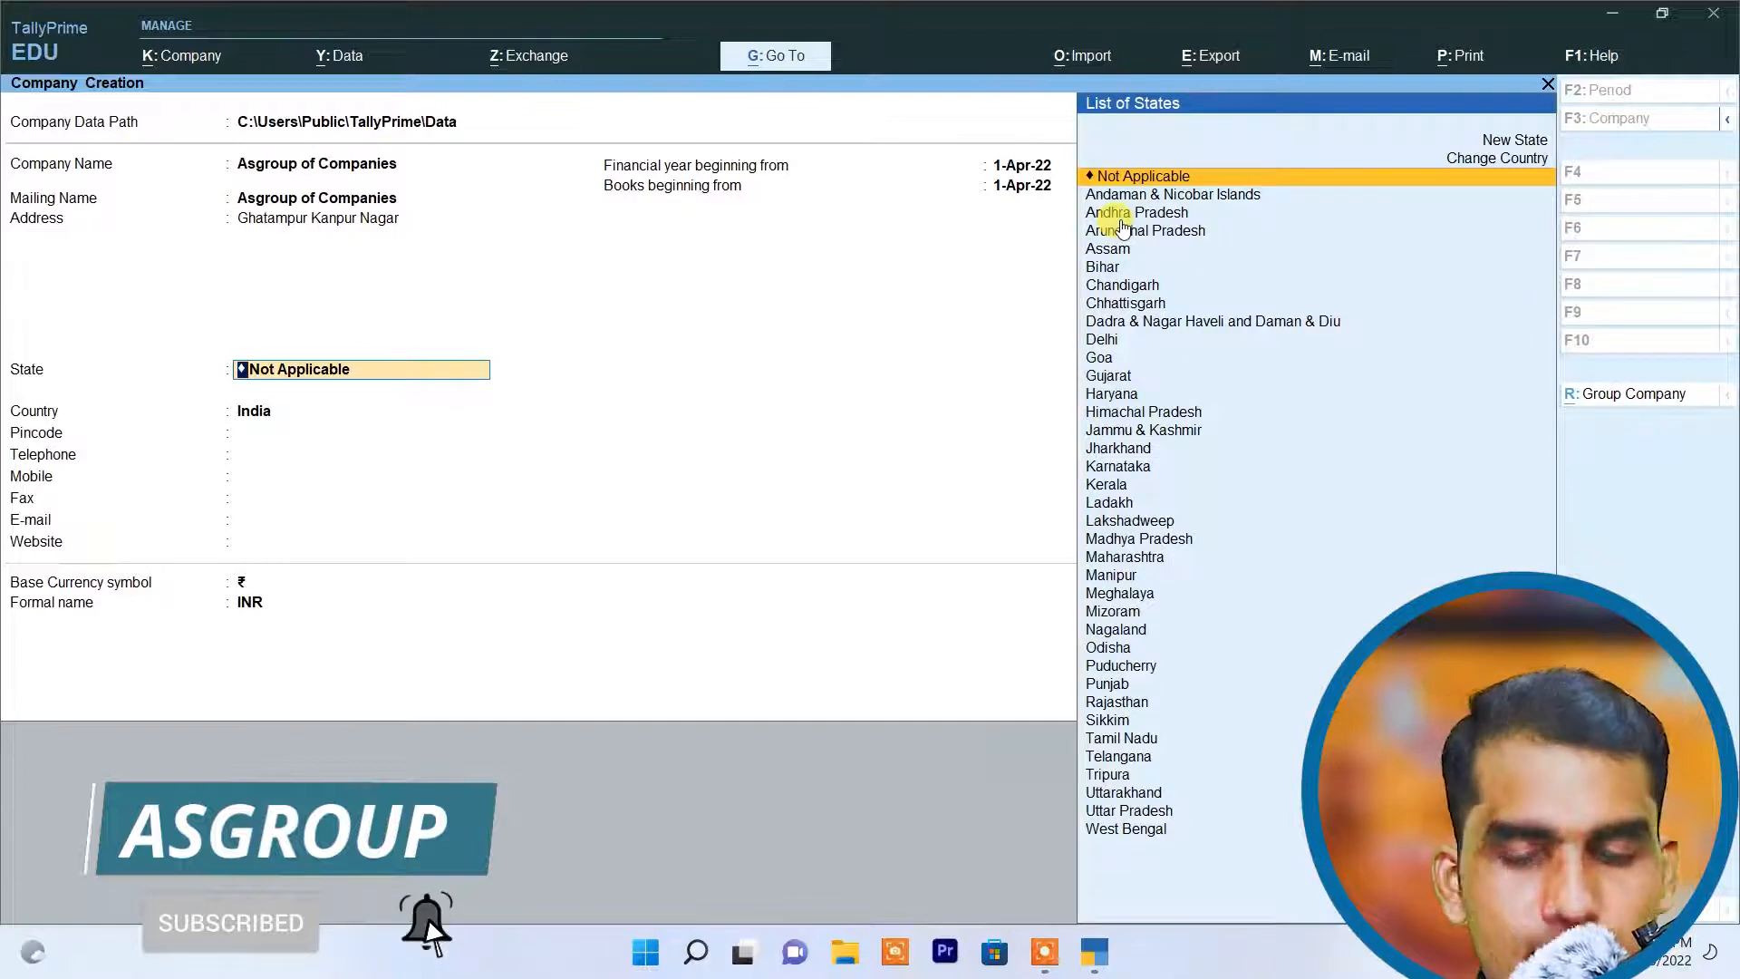
Step: Set the company's state to Uttar Pradesh and leave the pincode blank
type("U")
key("Down")
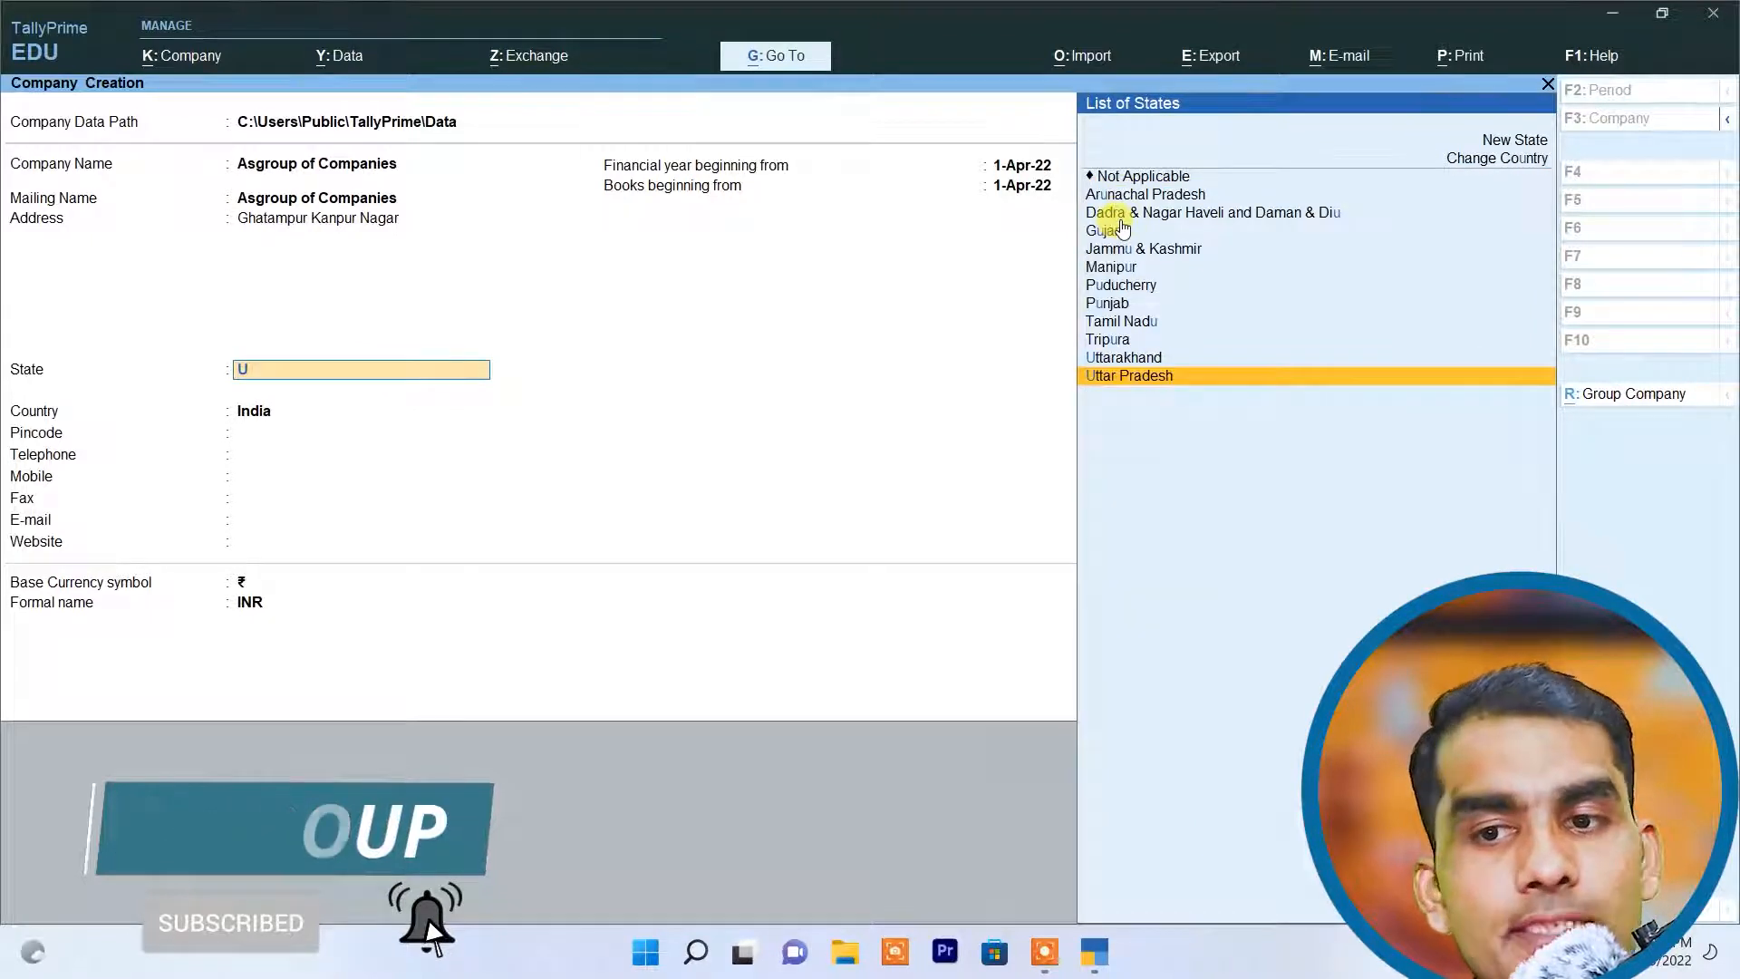
key("Return")
key("Return")
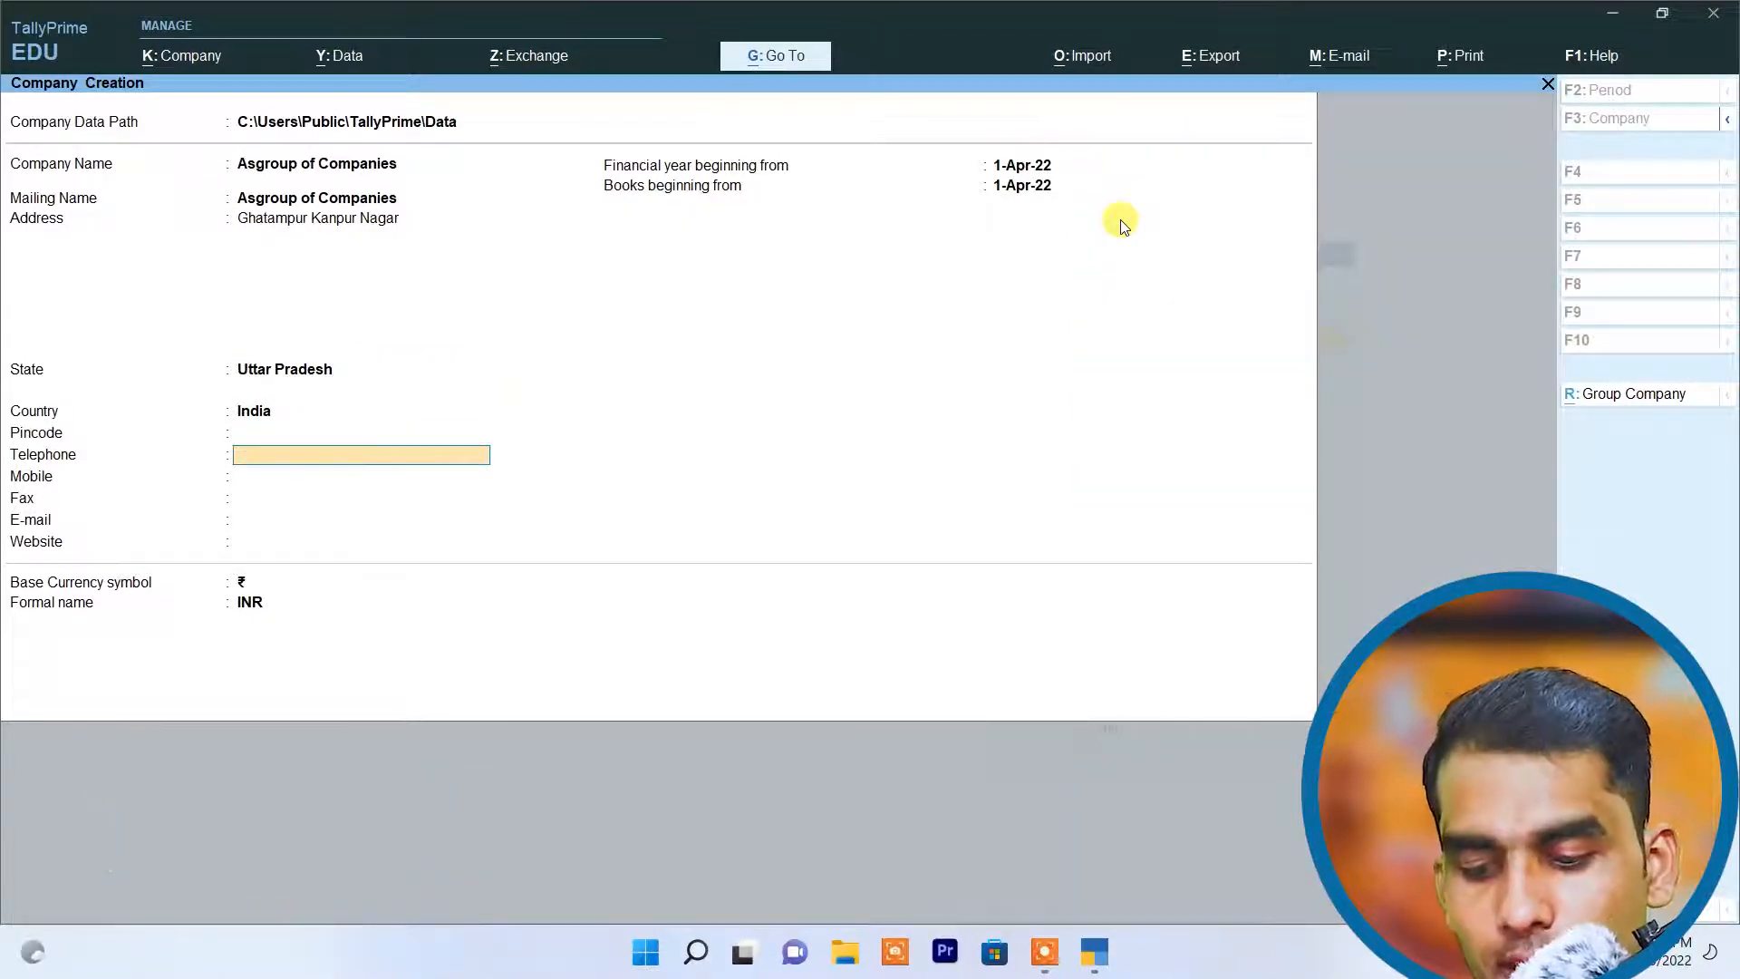
Step: Enter the company's telephone number and leave the mobile, fax and e-mail fields blank
key("Escape")
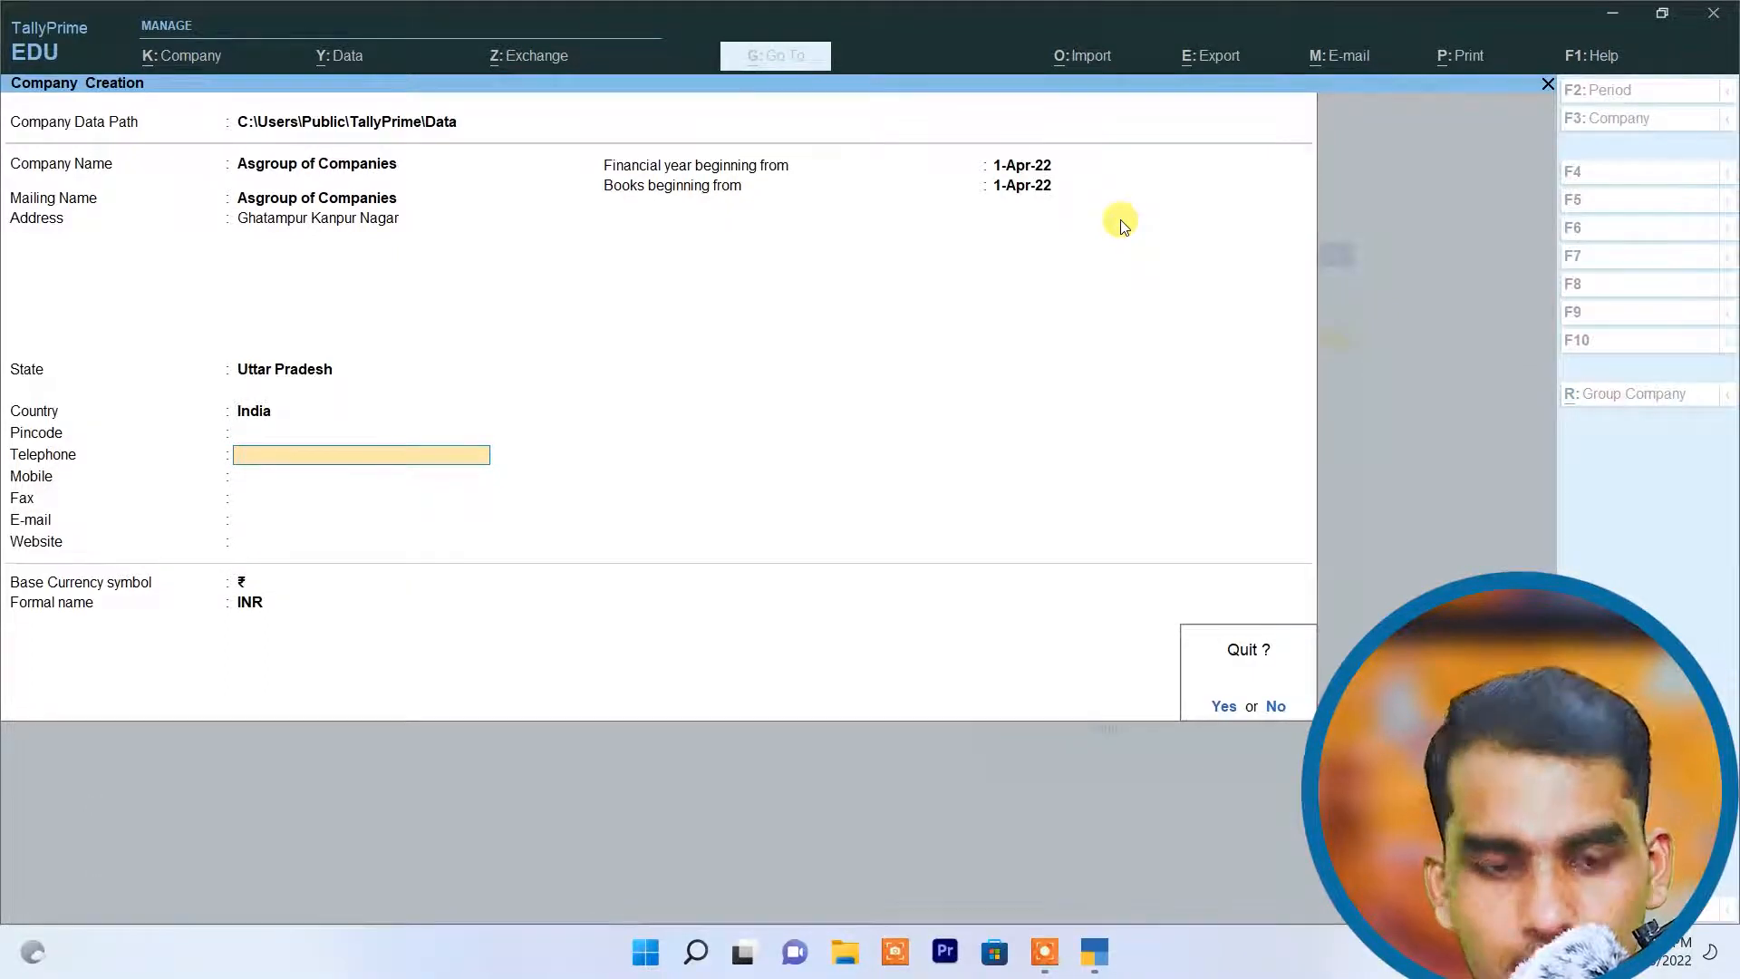
type("n")
type("209206")
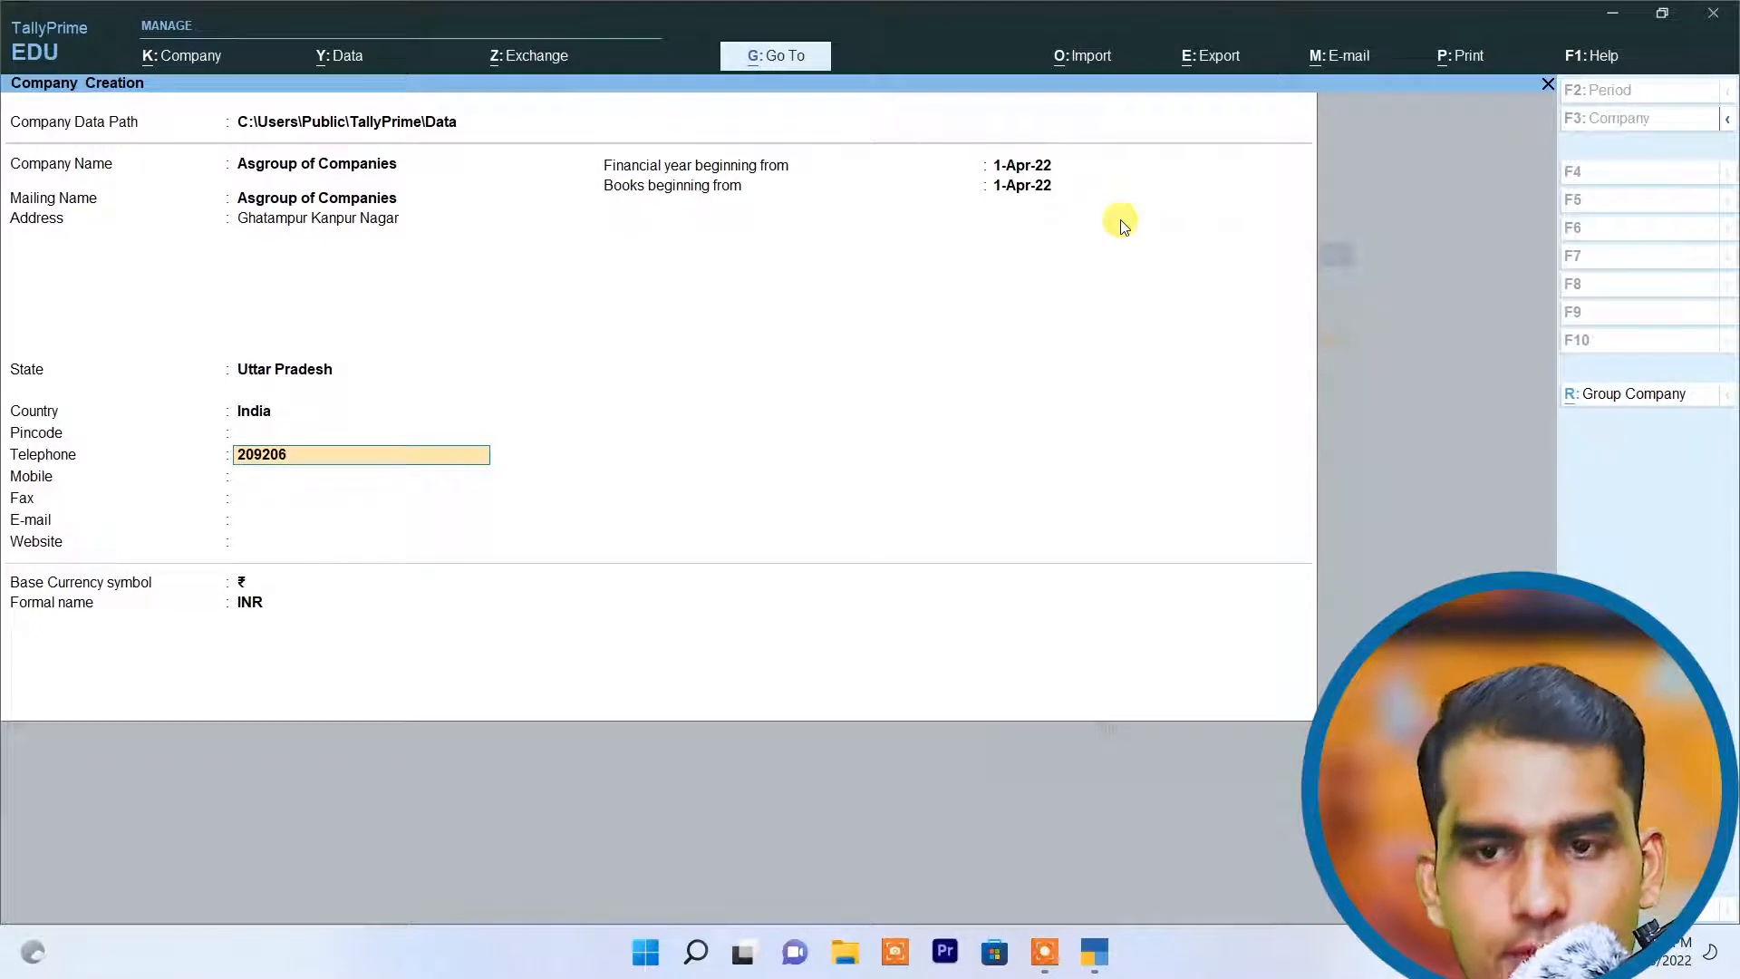
key("Return")
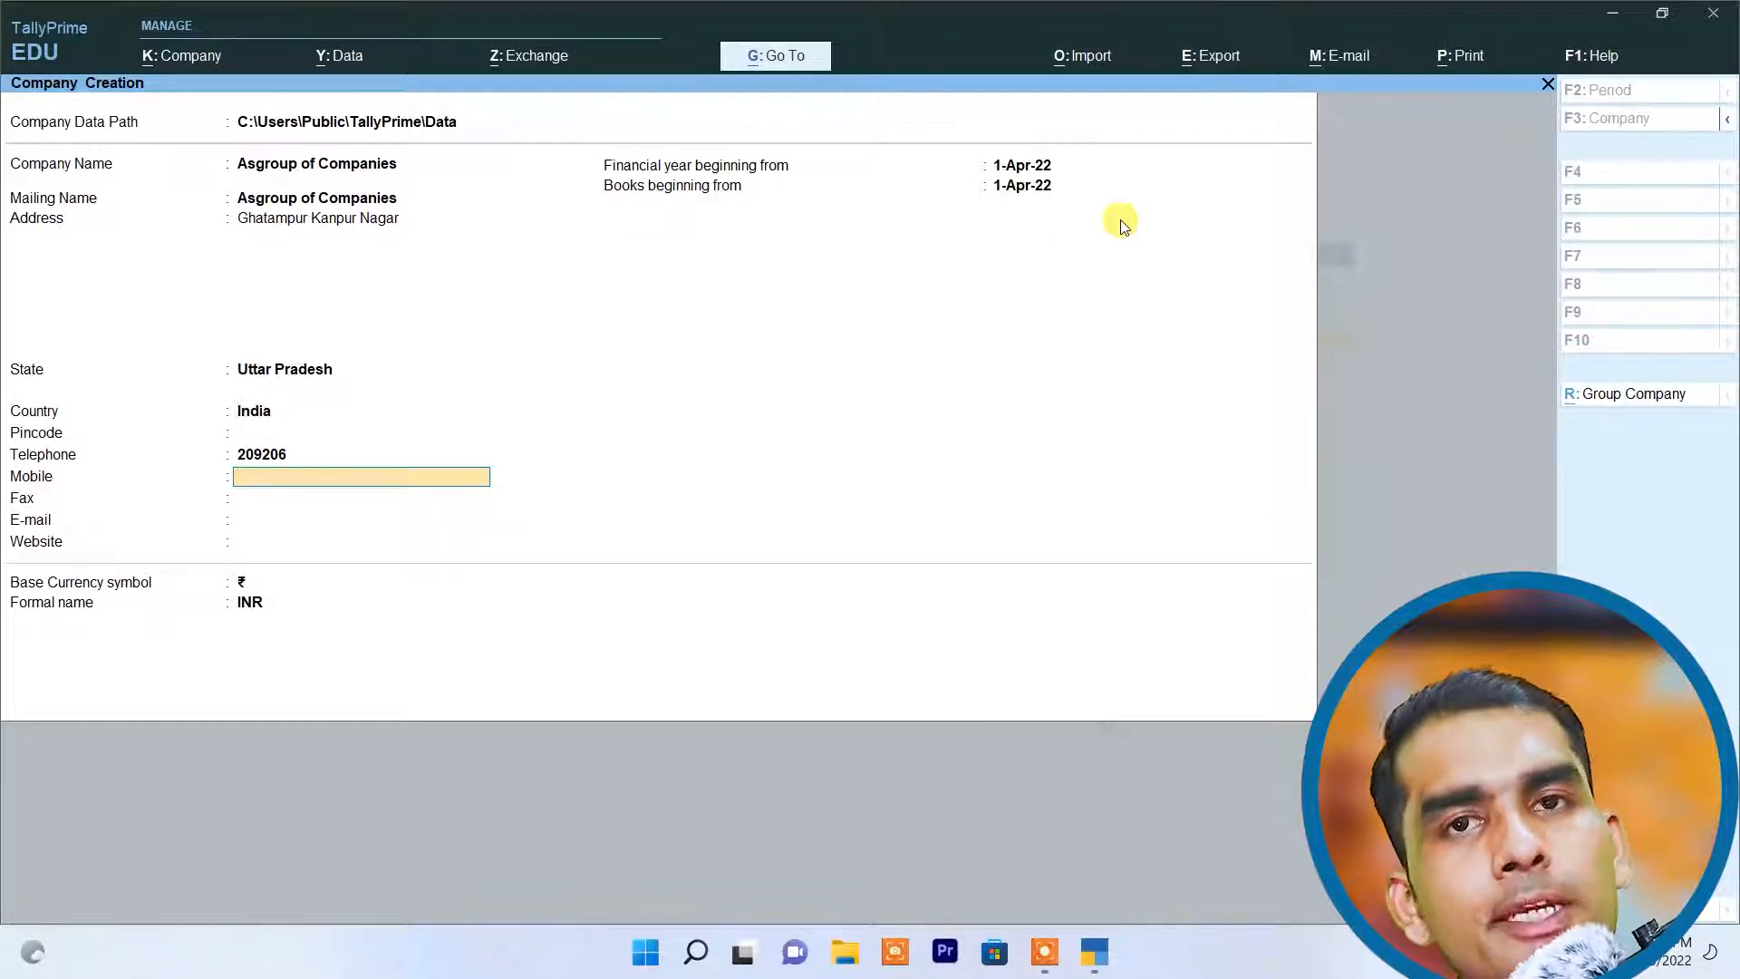
key("Return")
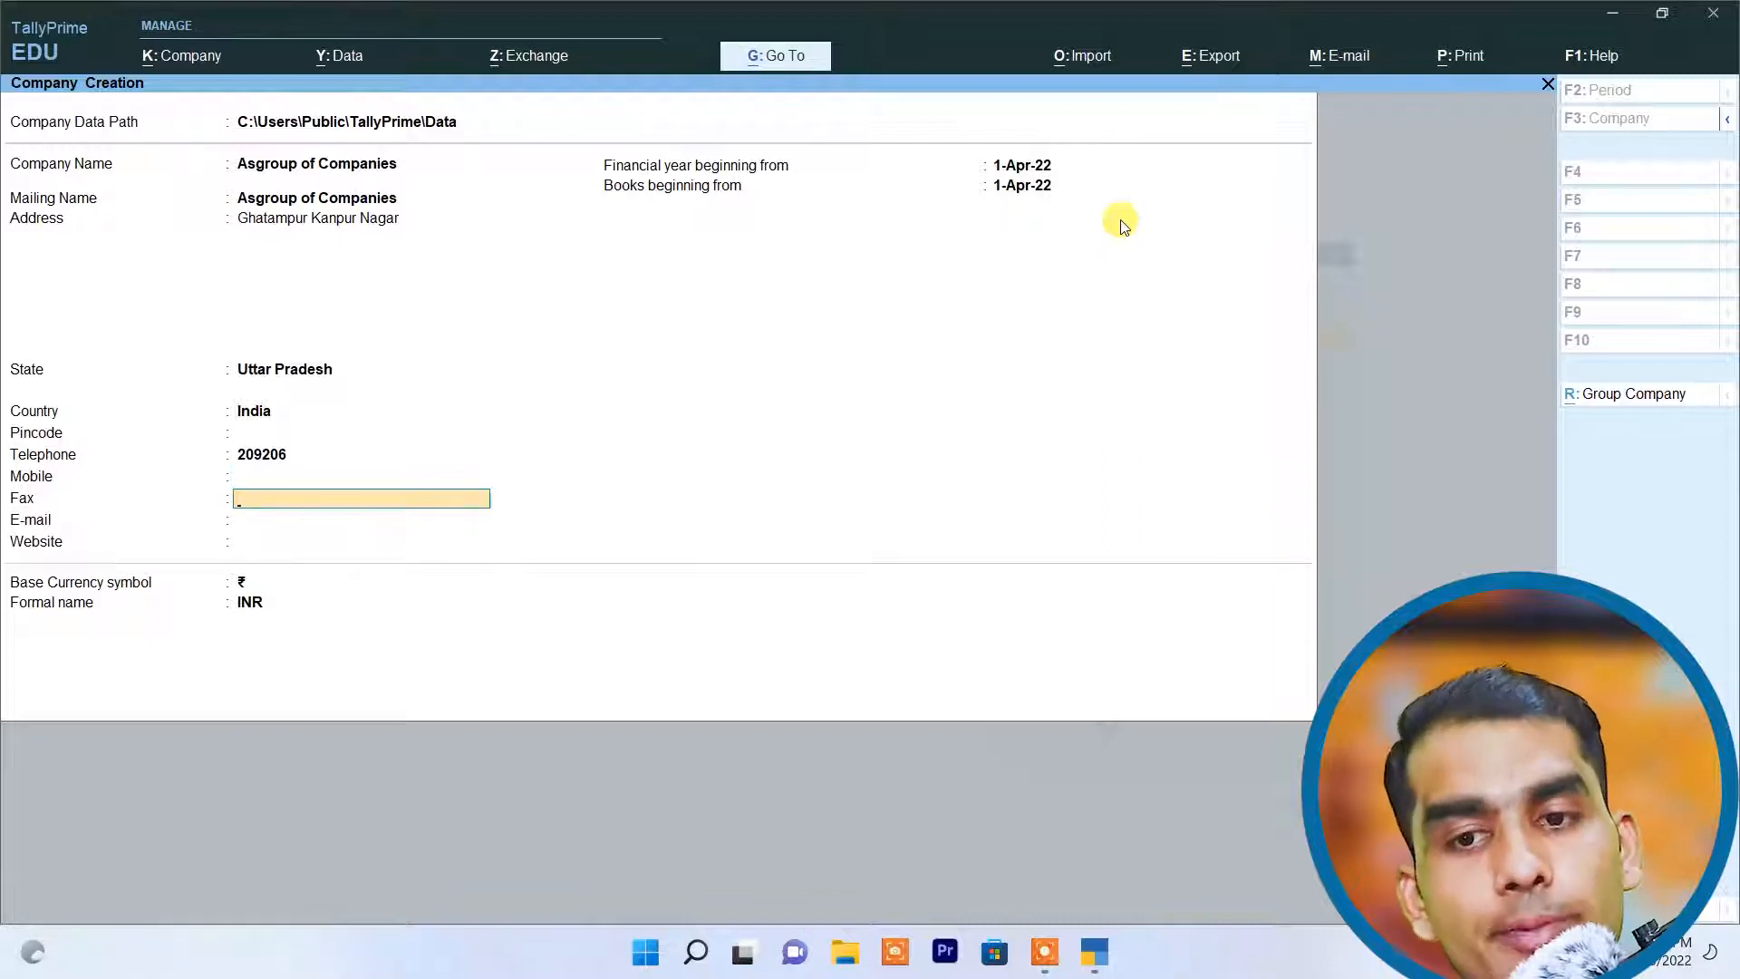
key("Return")
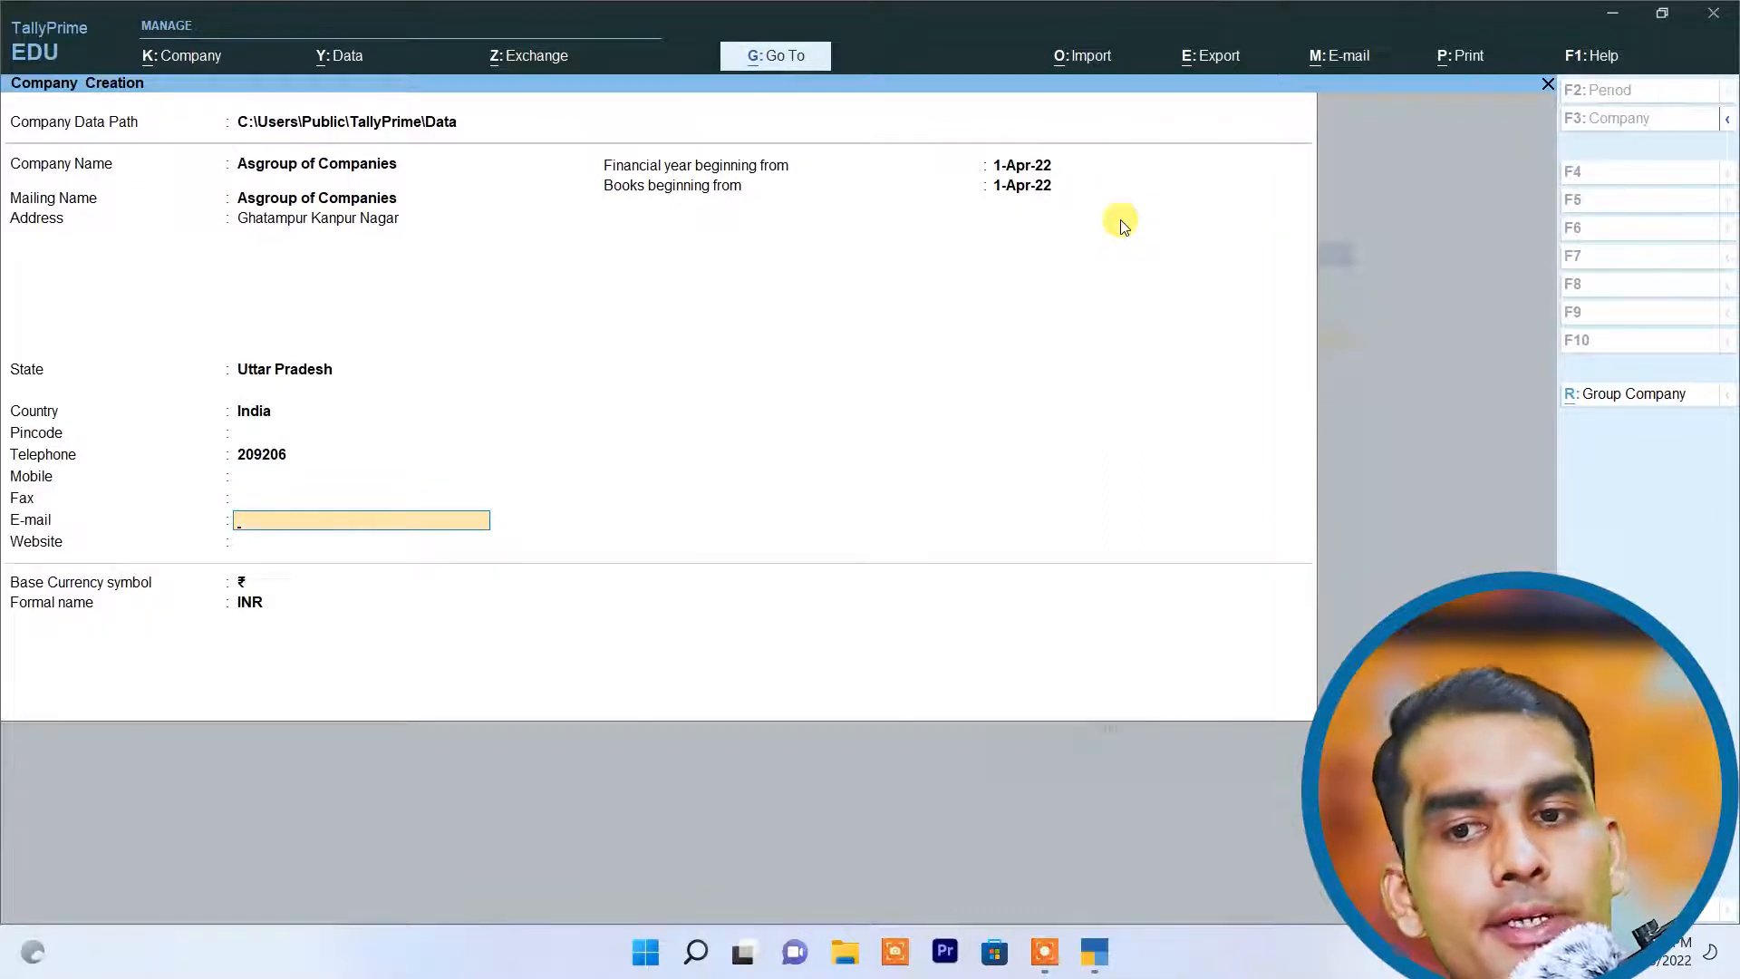
key("Return")
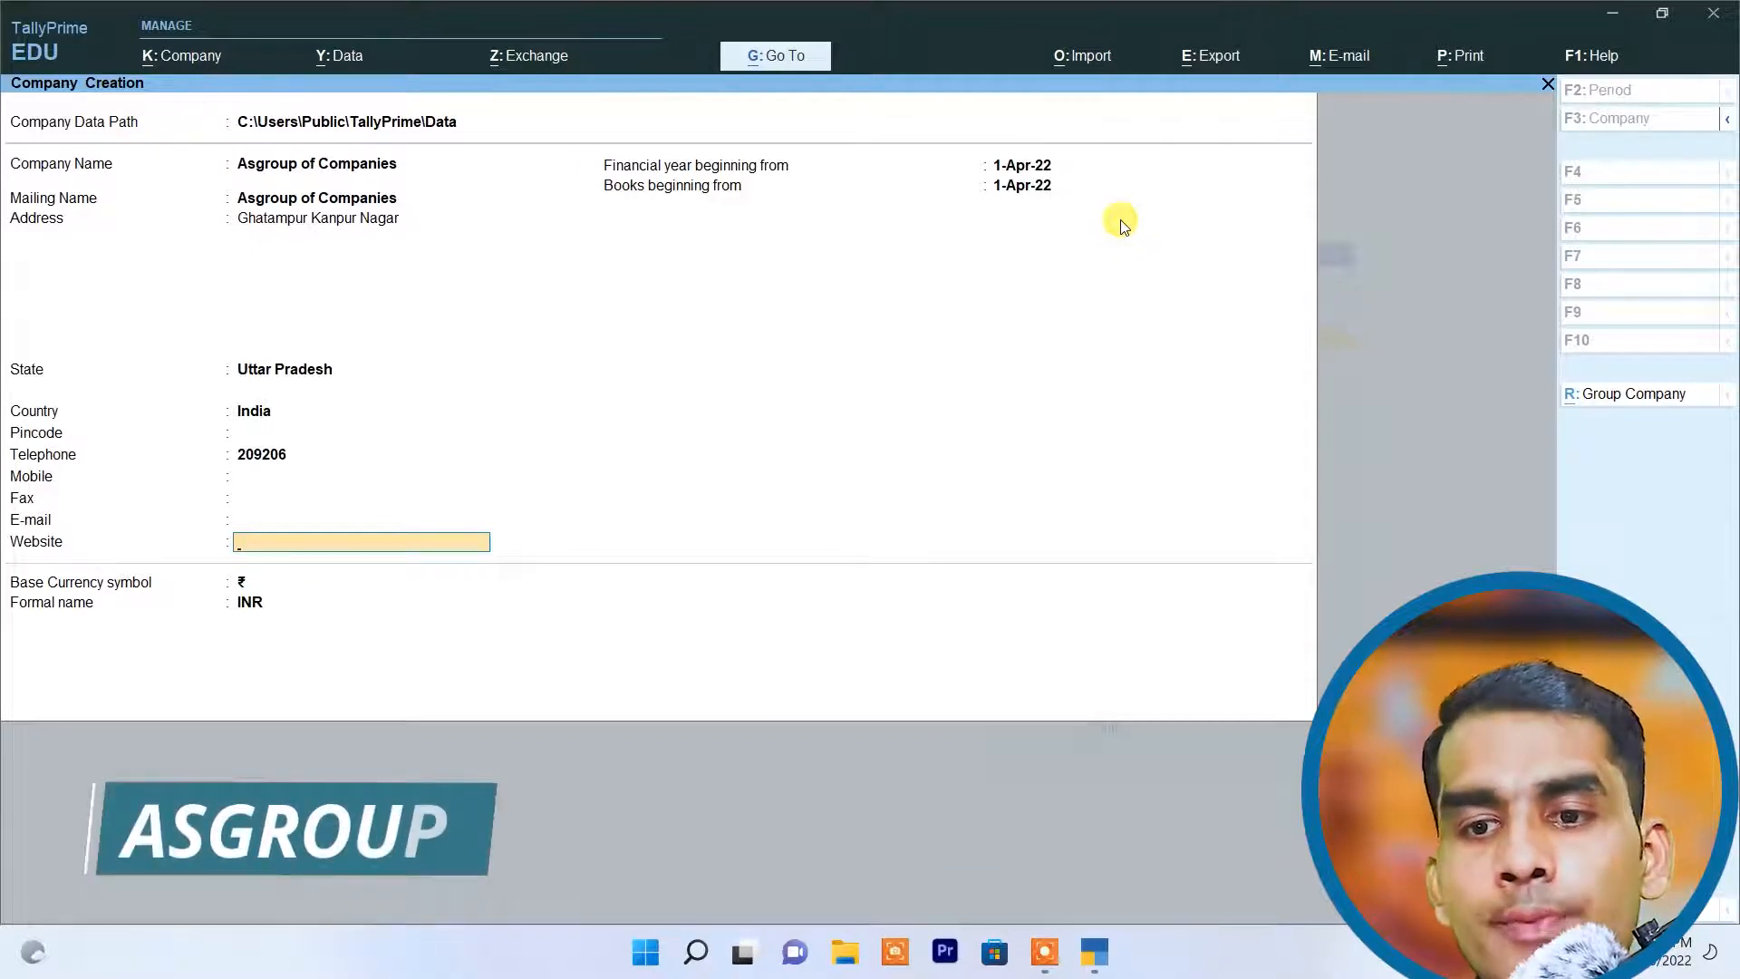
Step: Leave the website blank, keep the ₹ base currency symbol, and save the new company with its default features
key("Return")
key("Return")
key("Return")
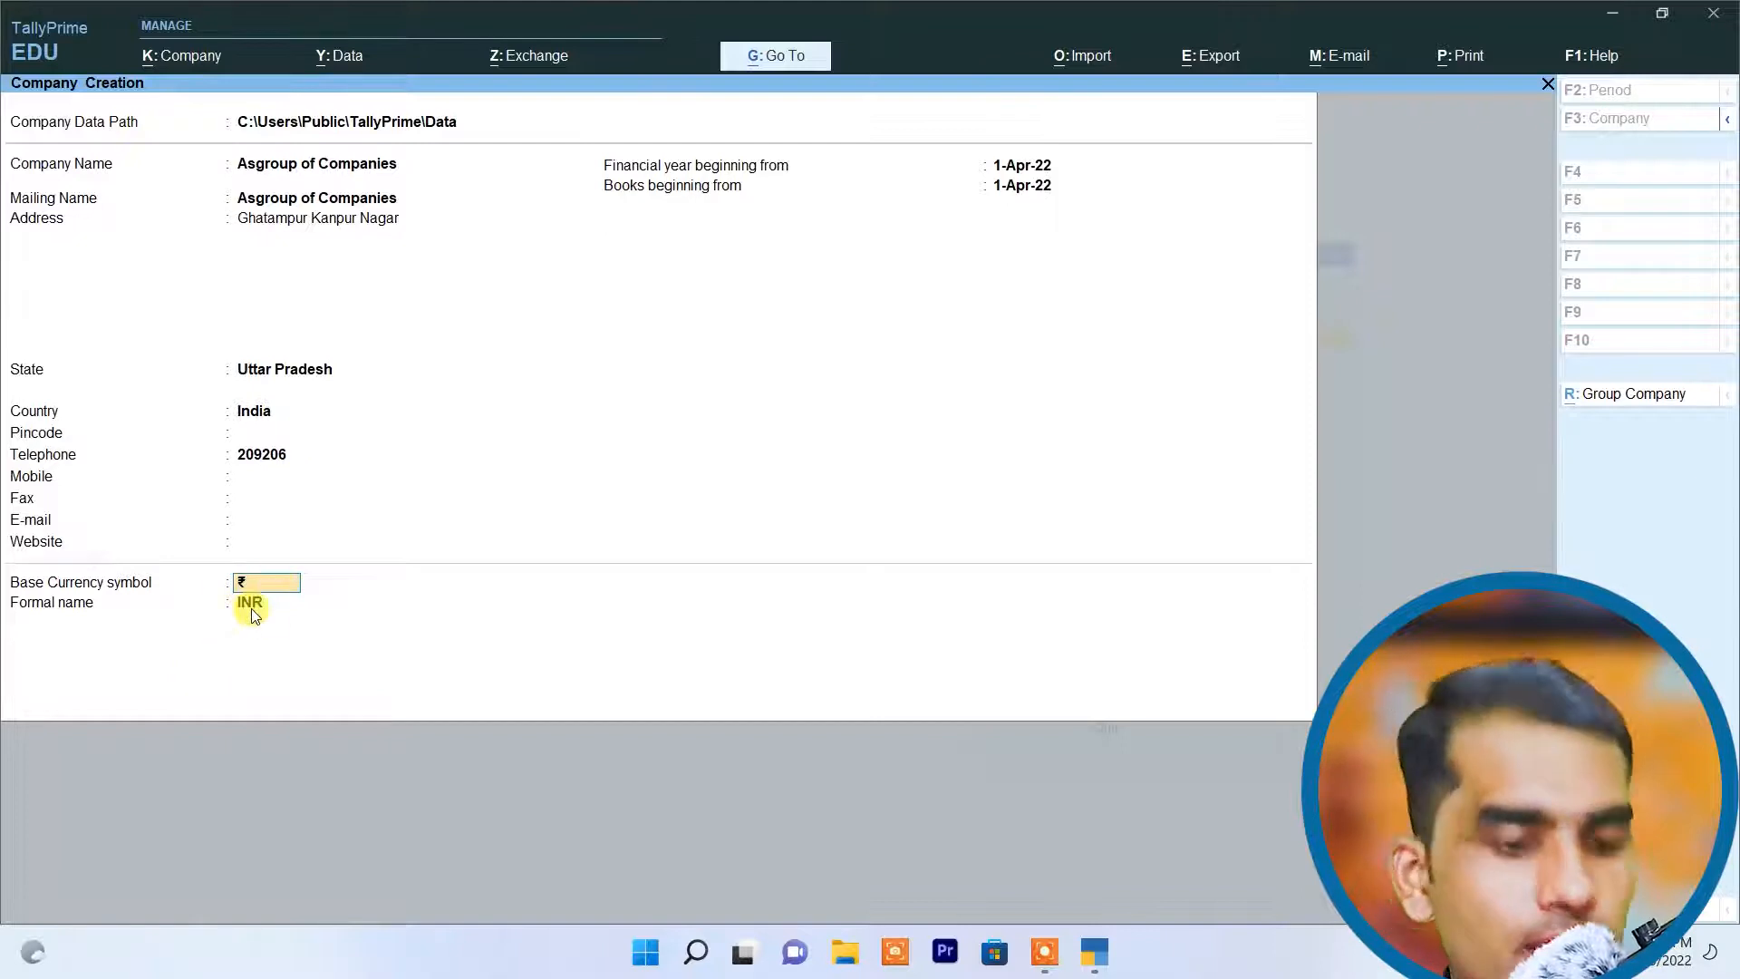
key("ctrl+a")
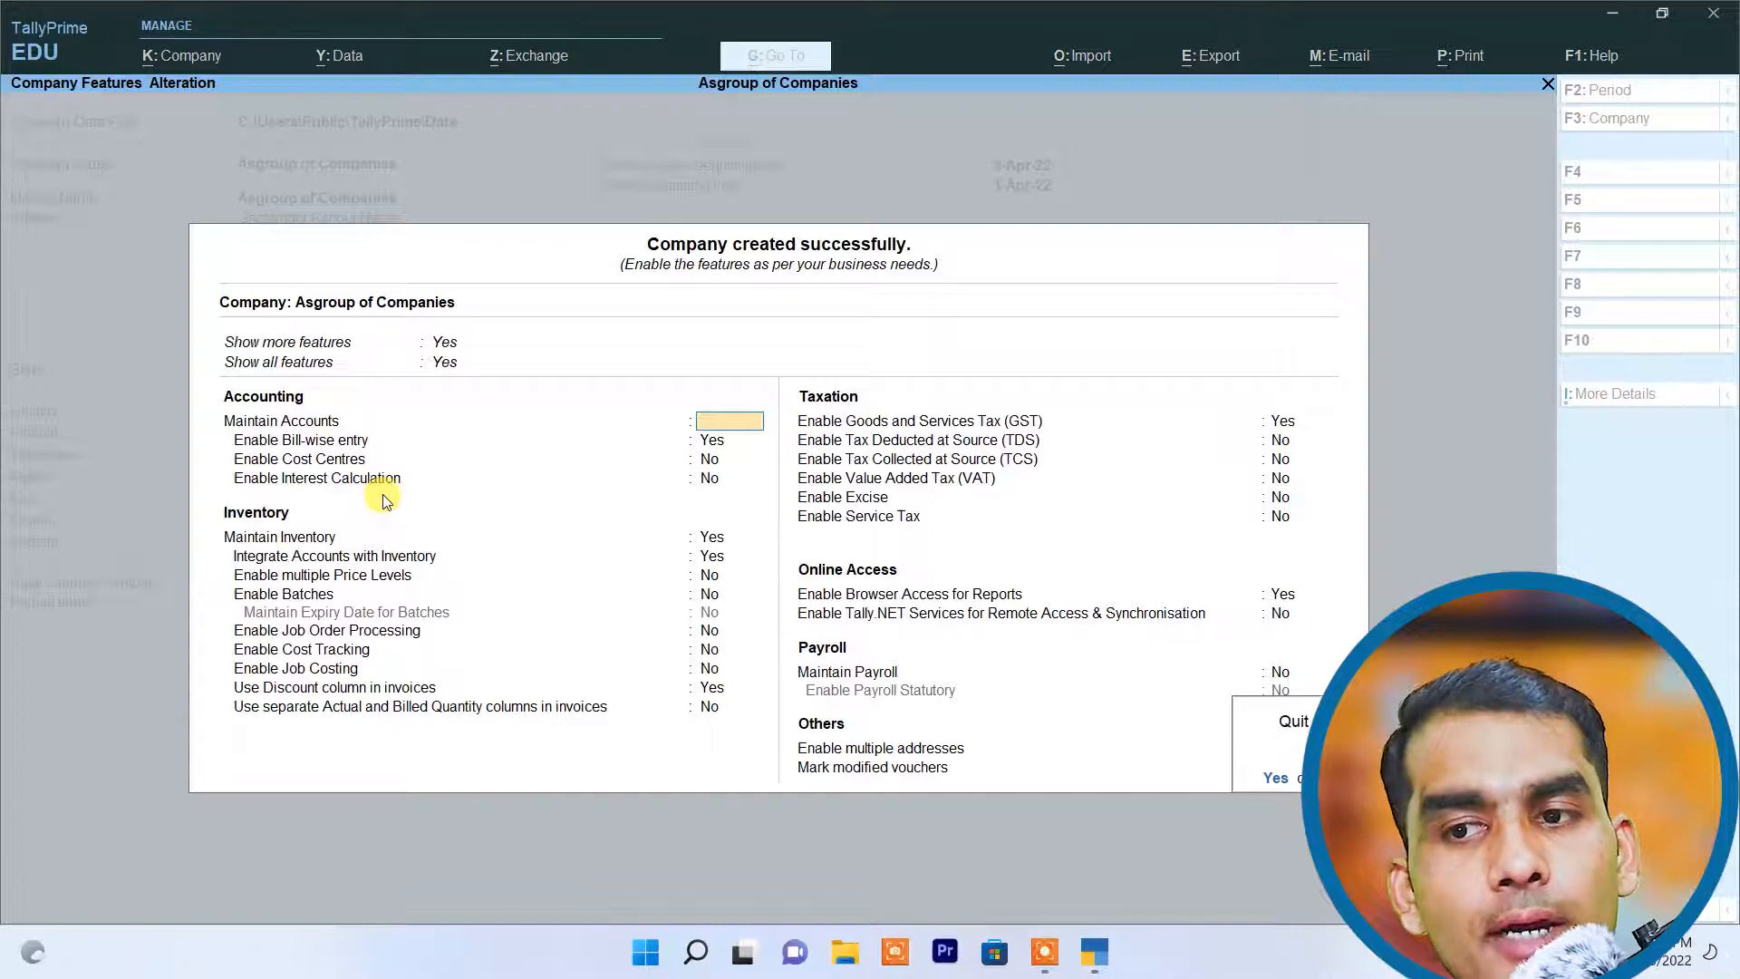
key("ctrl+a")
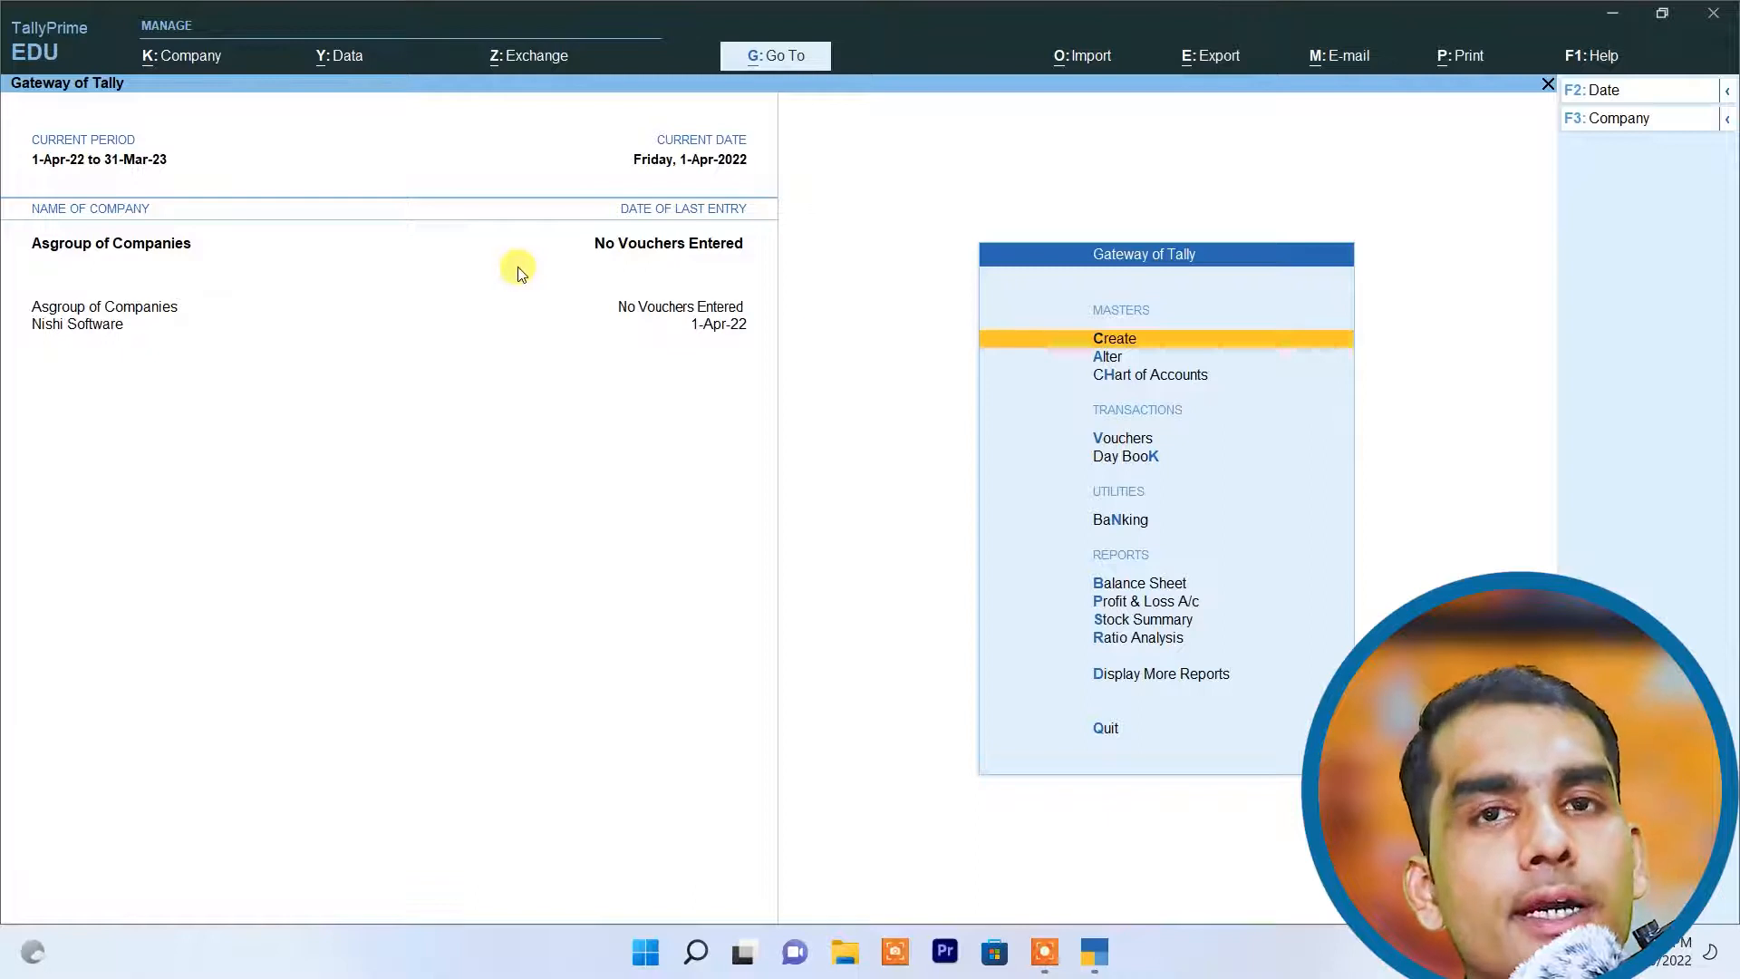
left_click(185, 57)
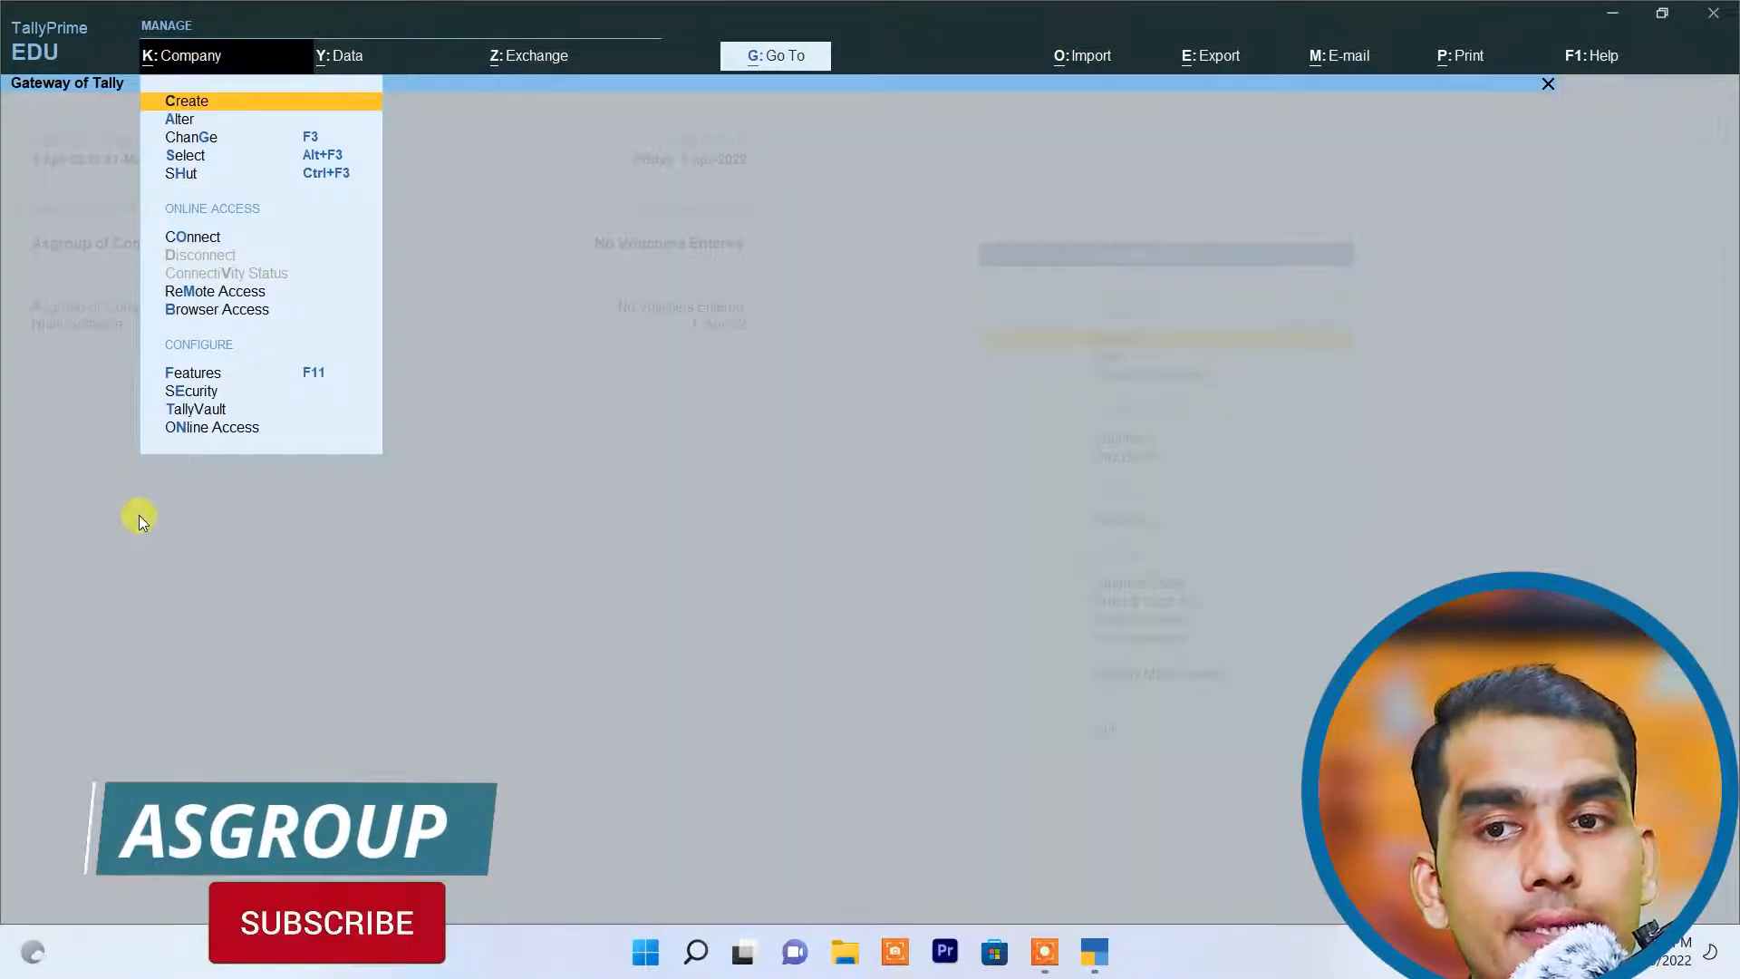
left_click(146, 547)
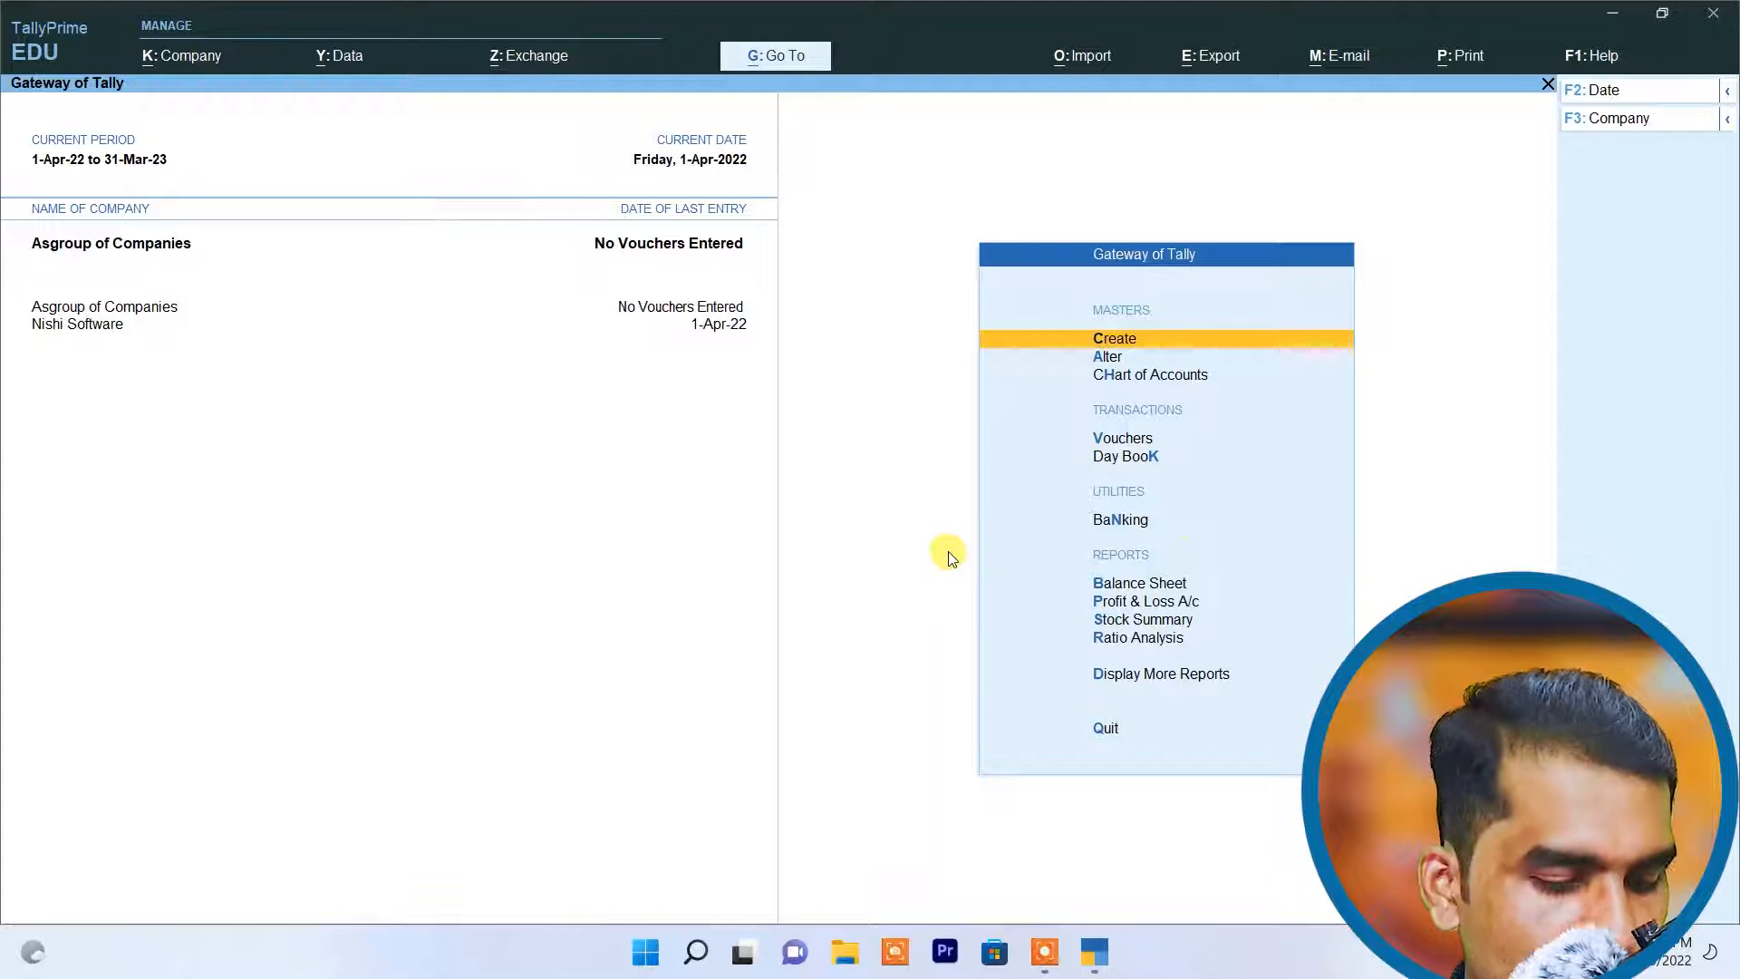
Step: Open Asgroup of Companies for alteration and change its company name to "Asgroup of Pvt Ltd 1"
left_click(208, 62)
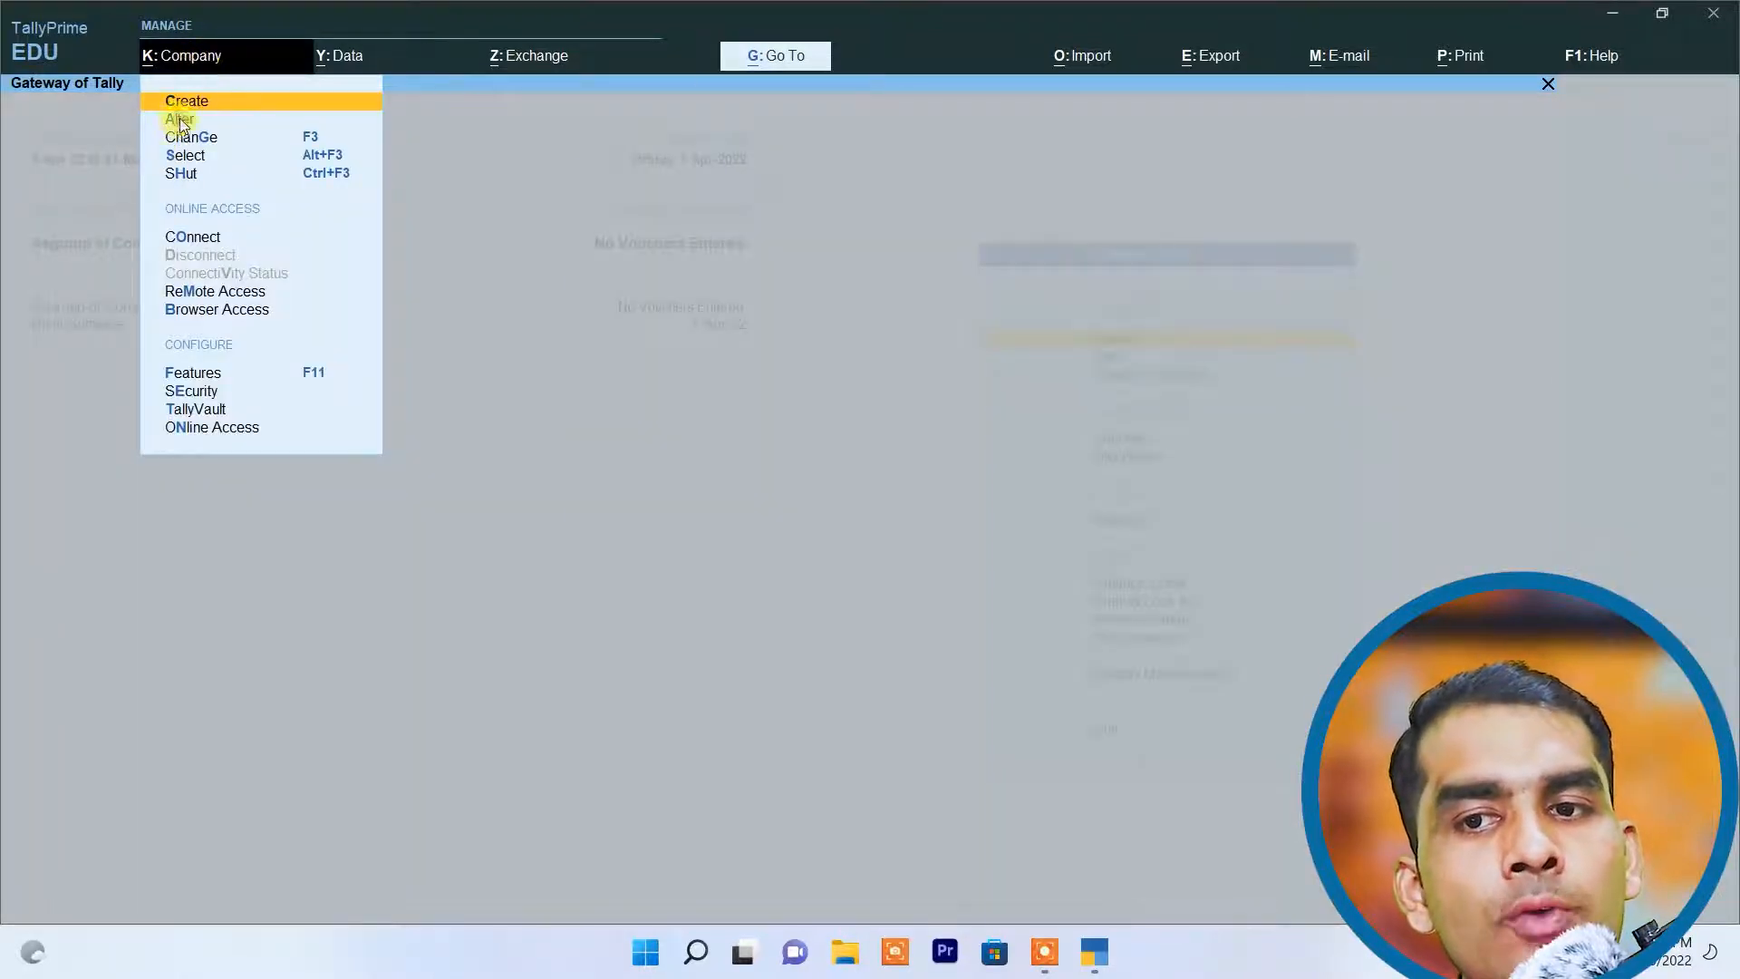
left_click(180, 121)
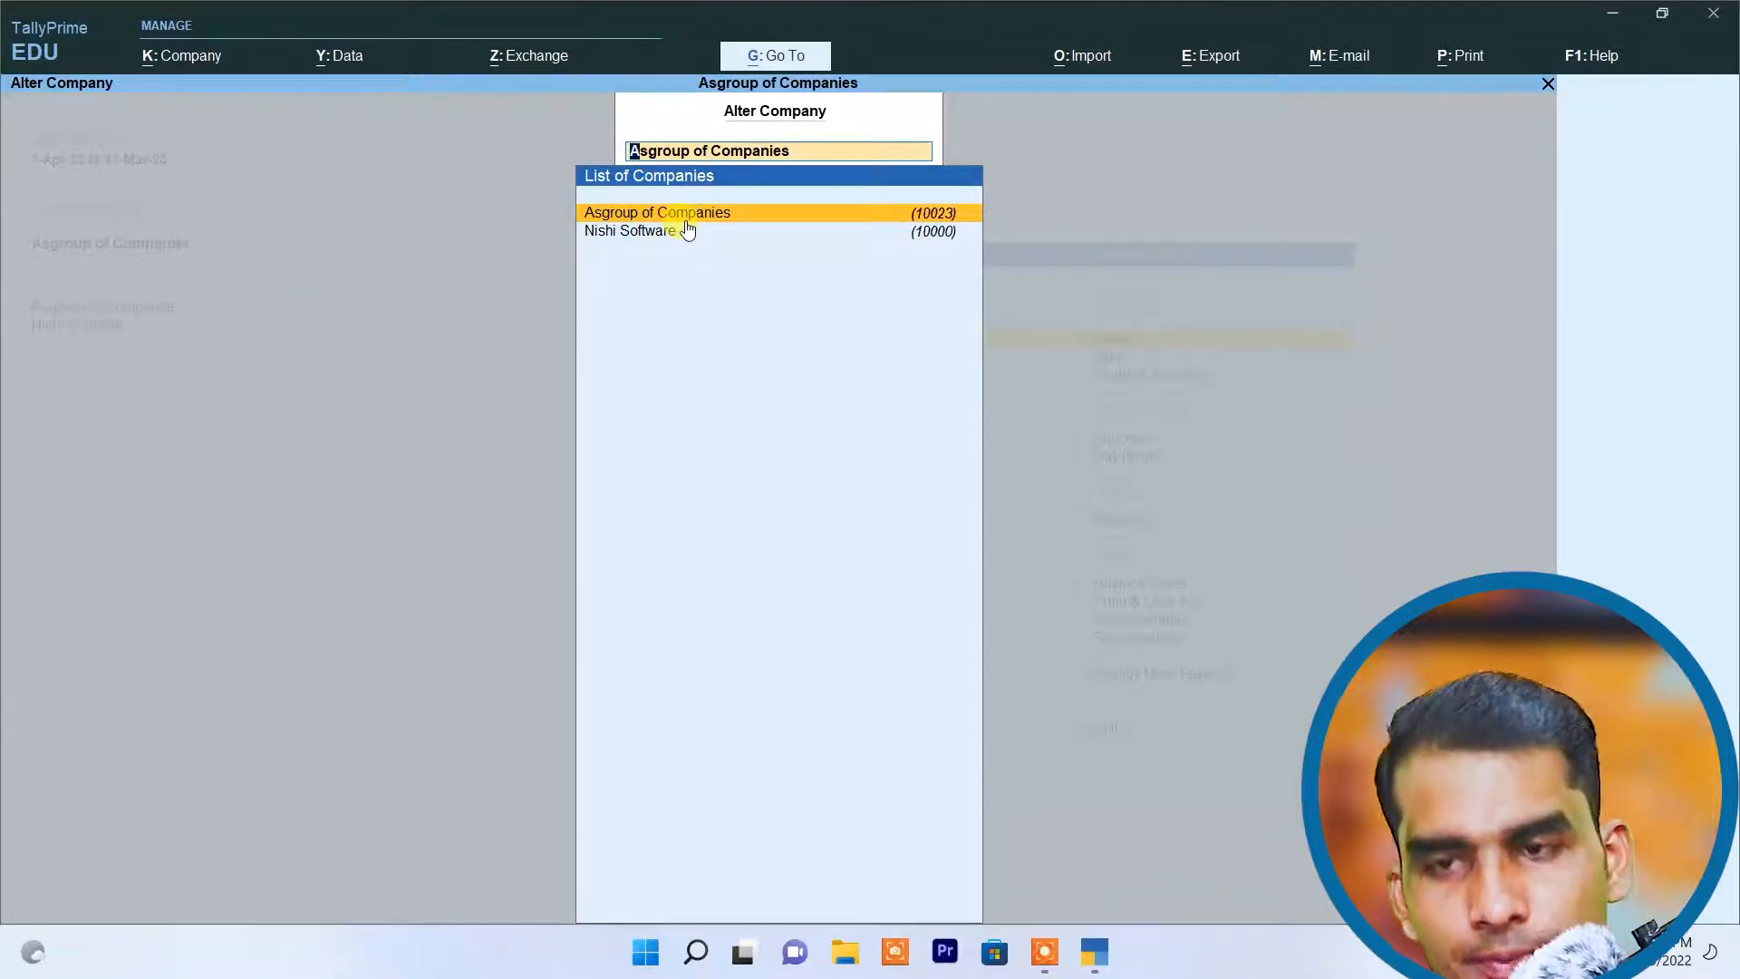
left_click(686, 220)
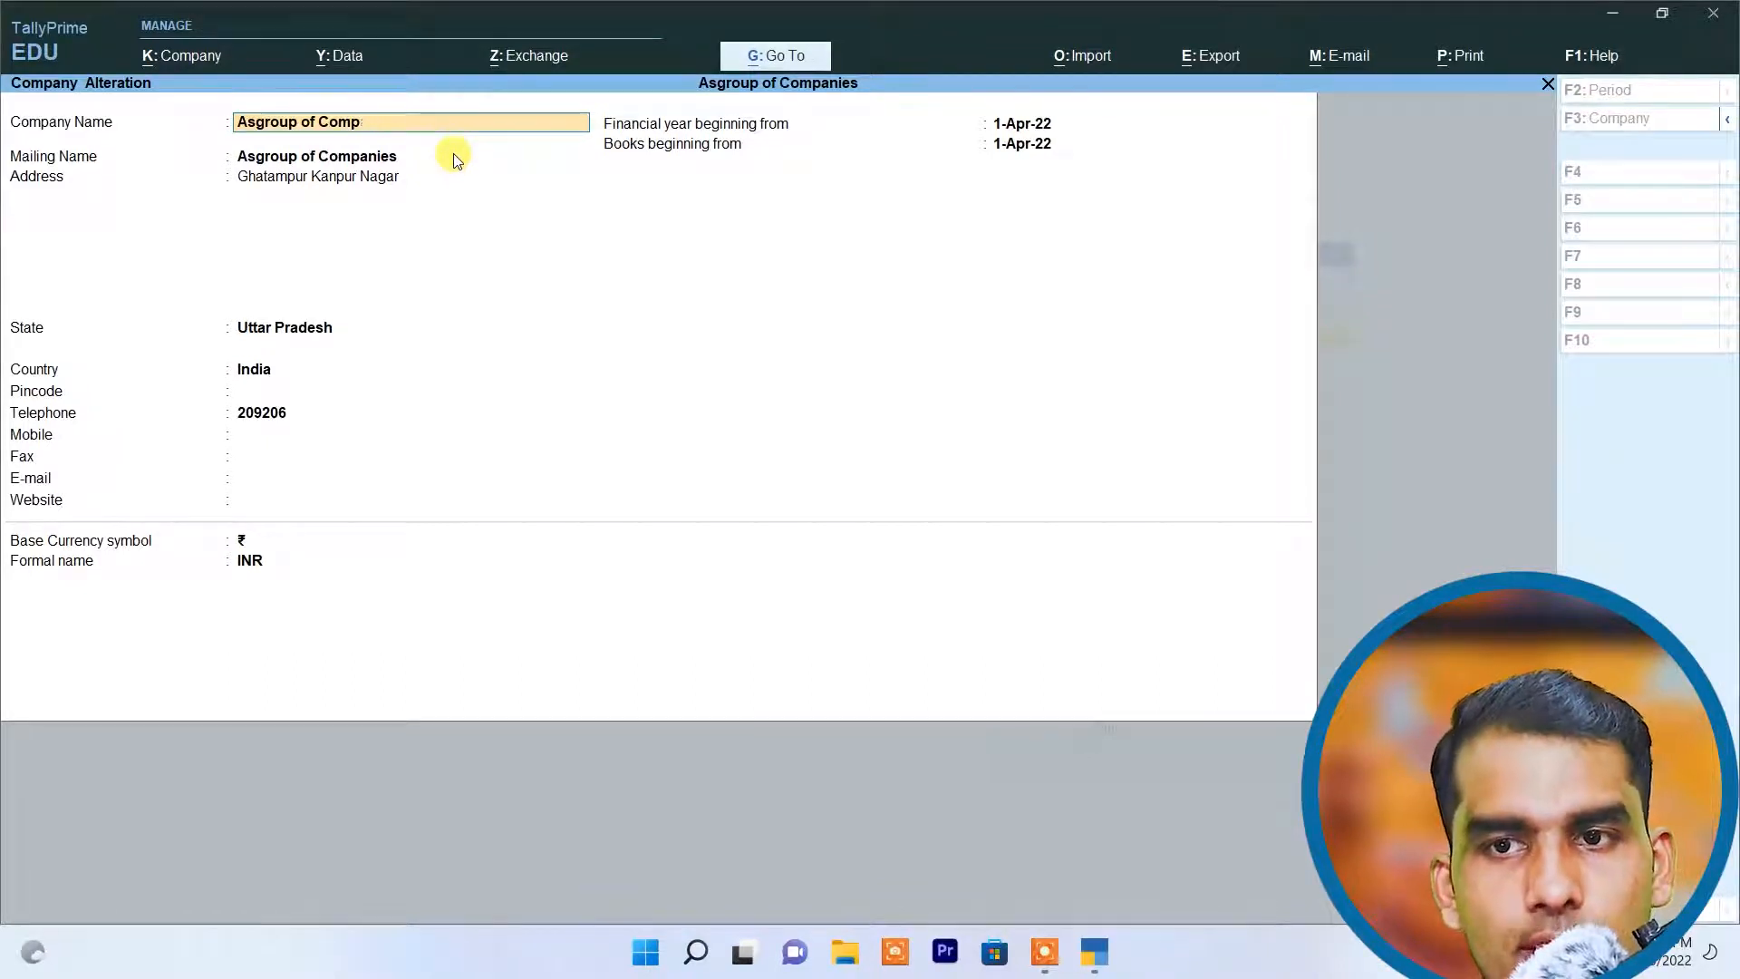
type("Pvt")
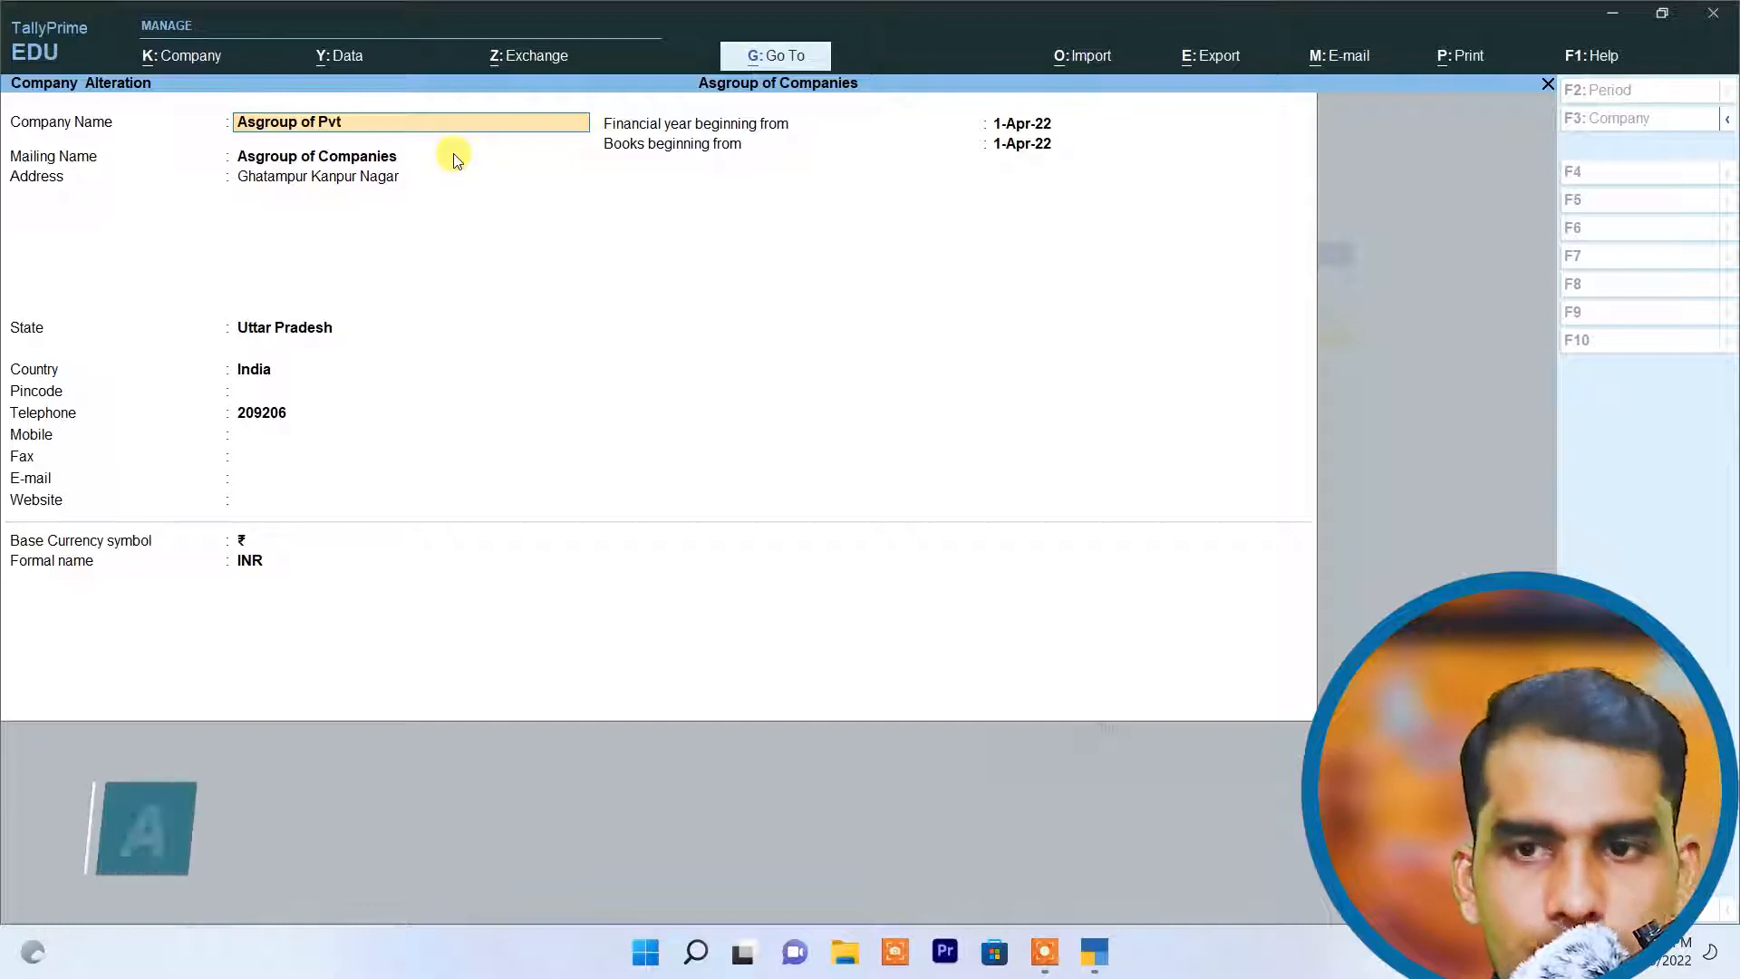
type(" Ltd 1")
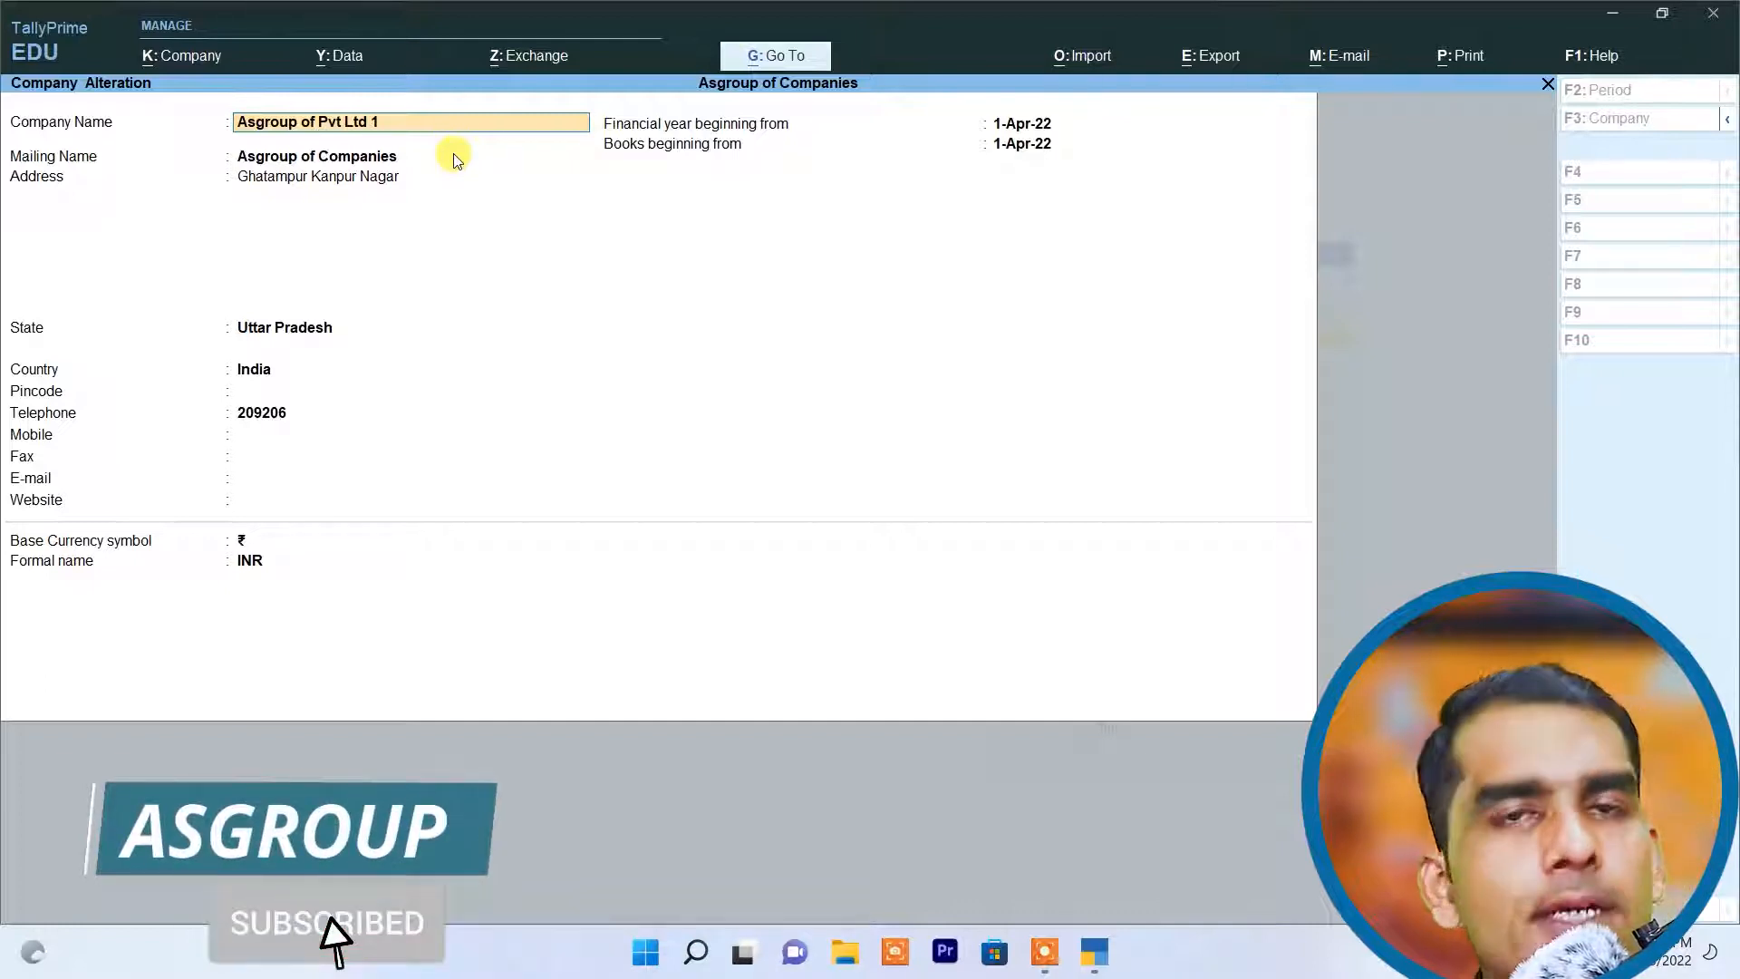
key("Return")
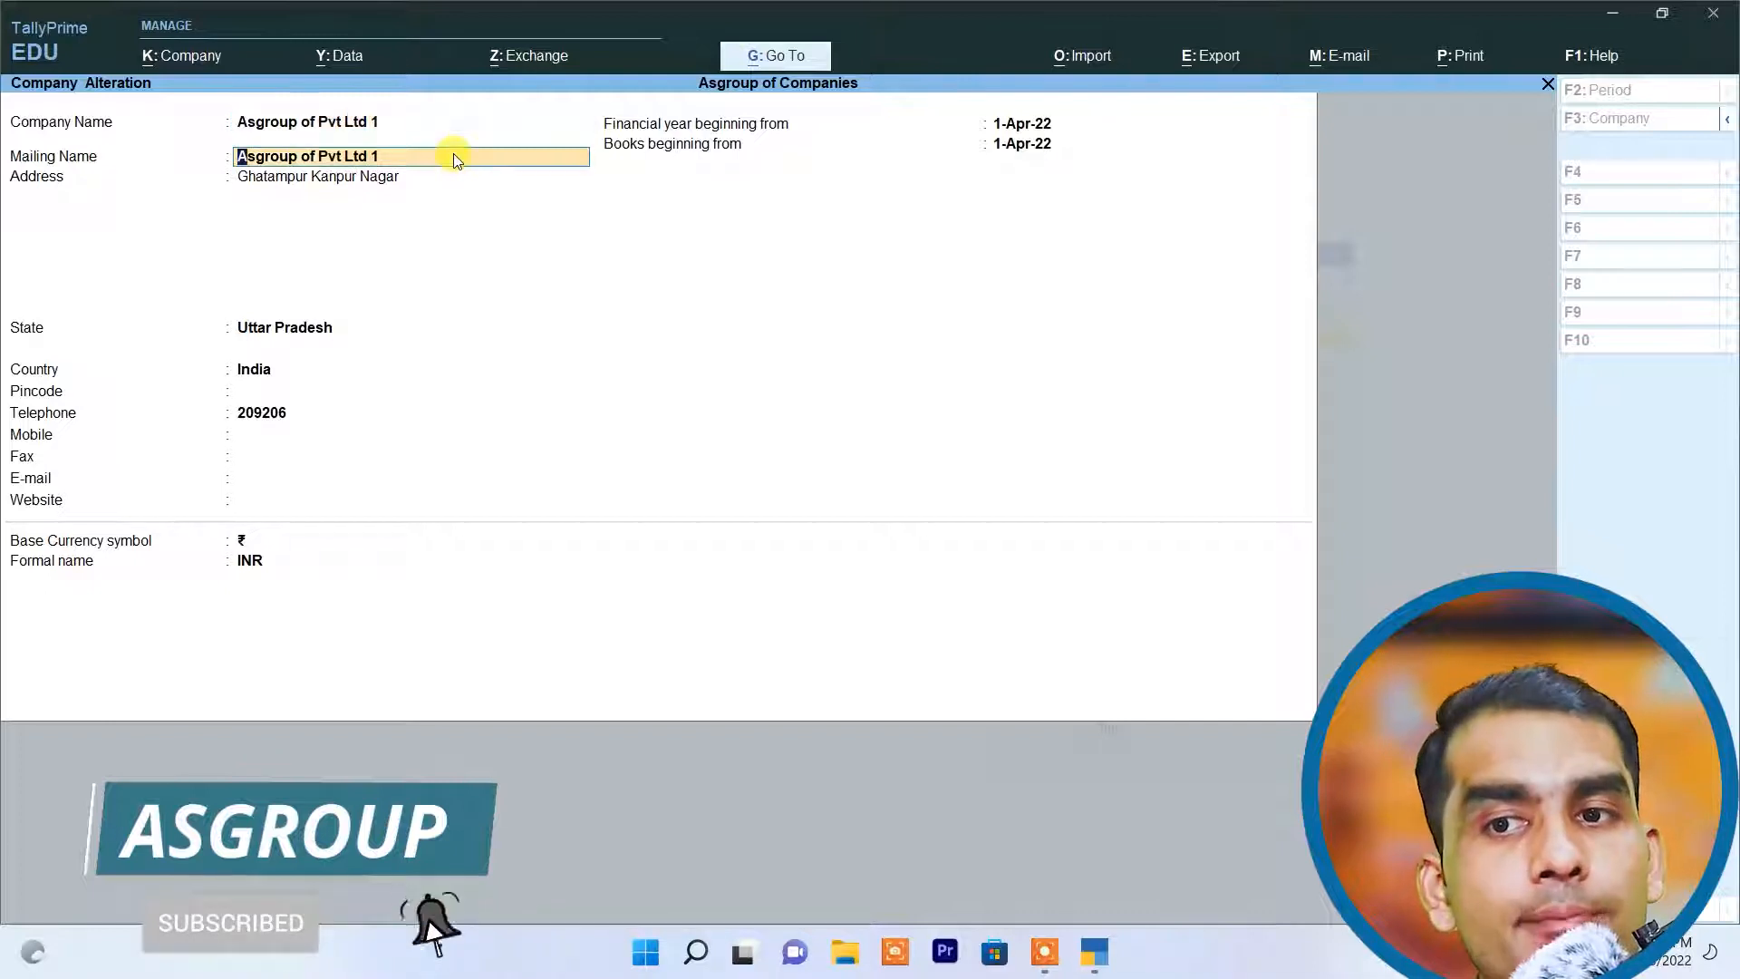
Step: Keep the existing mailing name and address, save the altered company details, and return to the Gateway of Tally
key("Return")
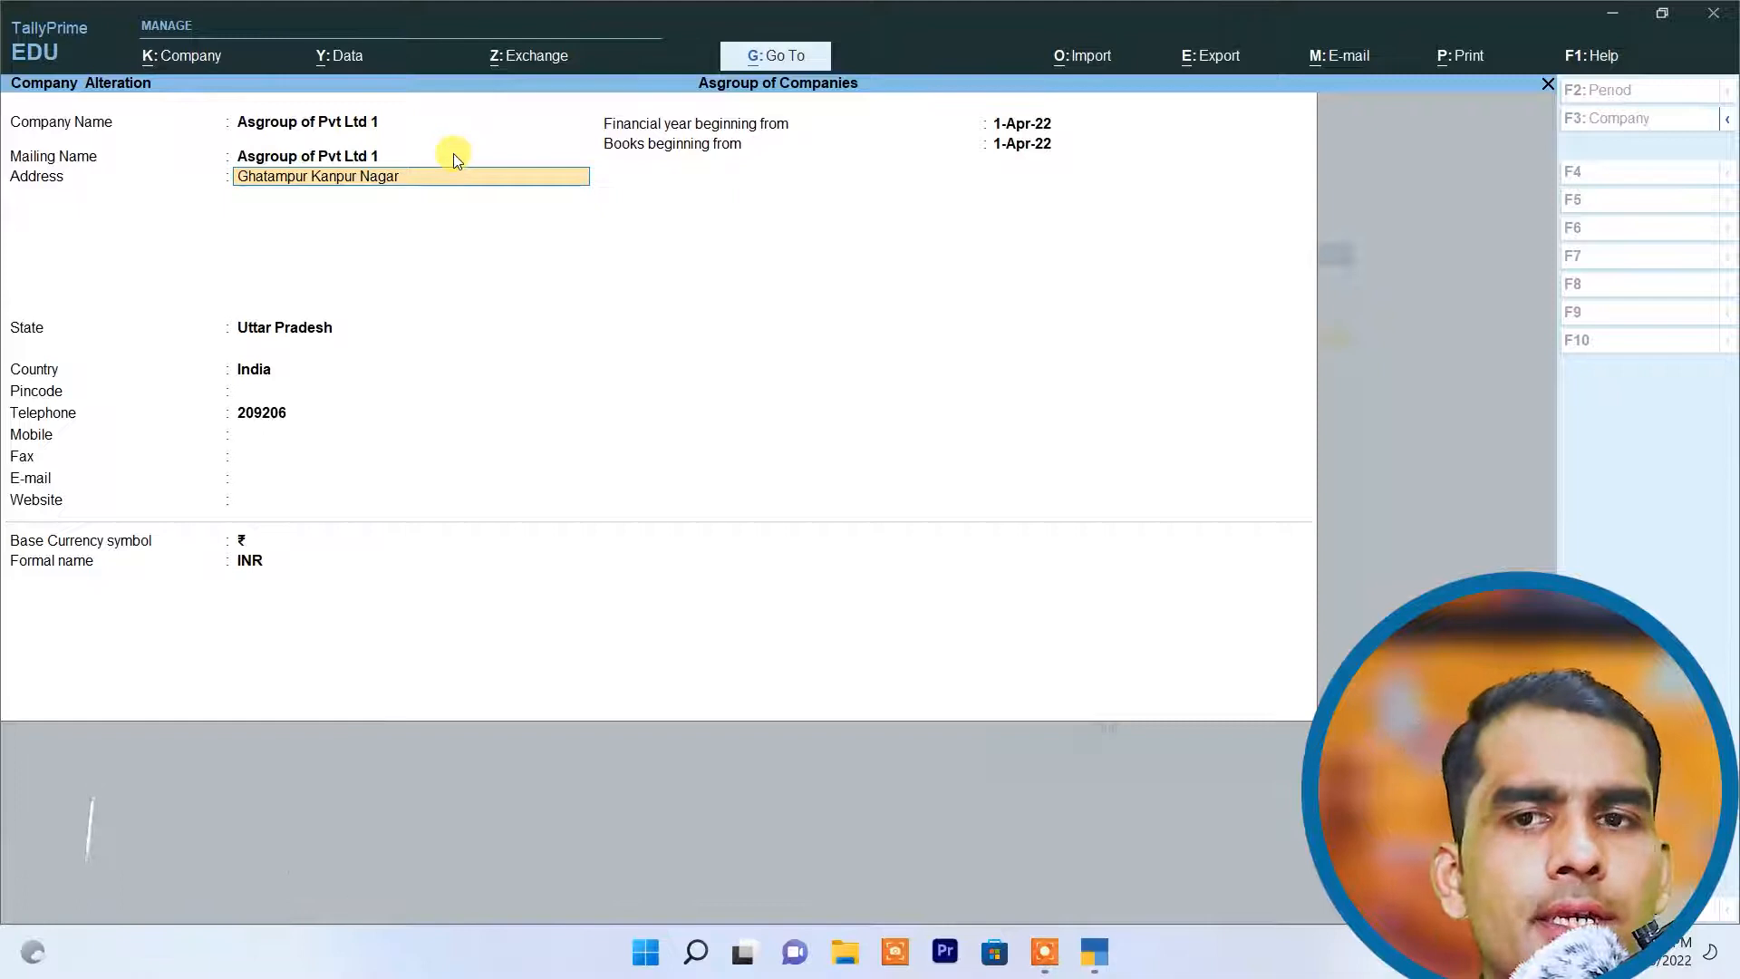
key("Return")
key("ctrl+a")
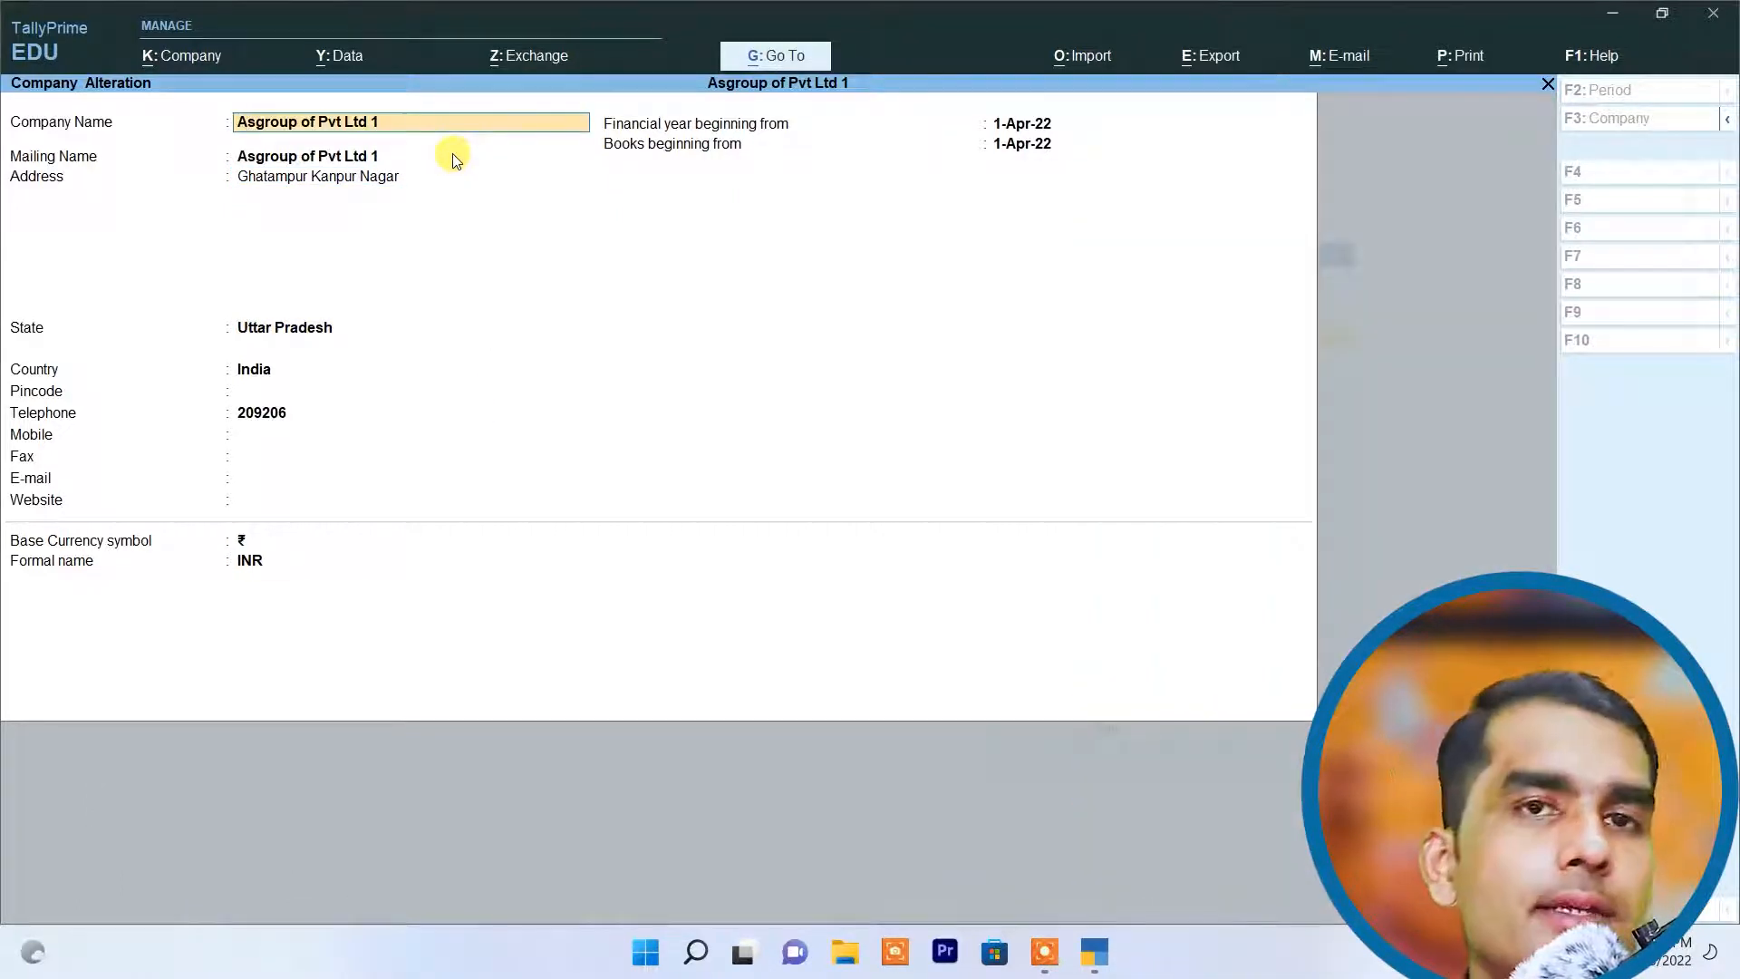
key("Escape")
key("y")
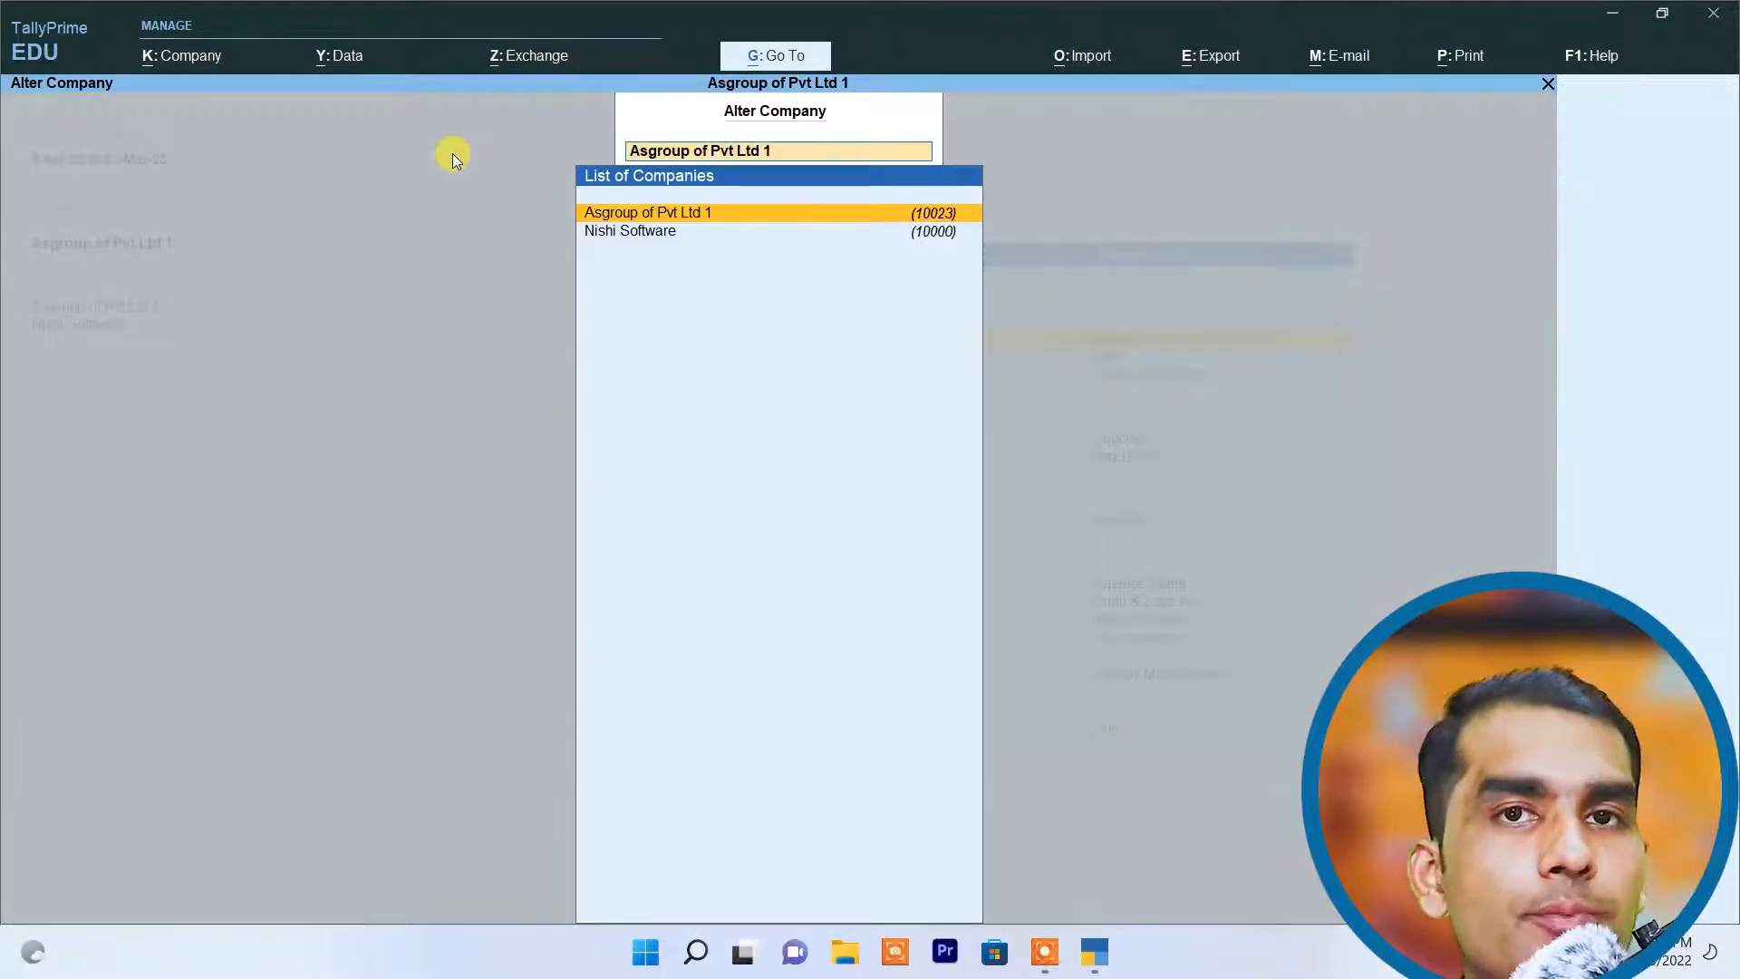
key("Escape")
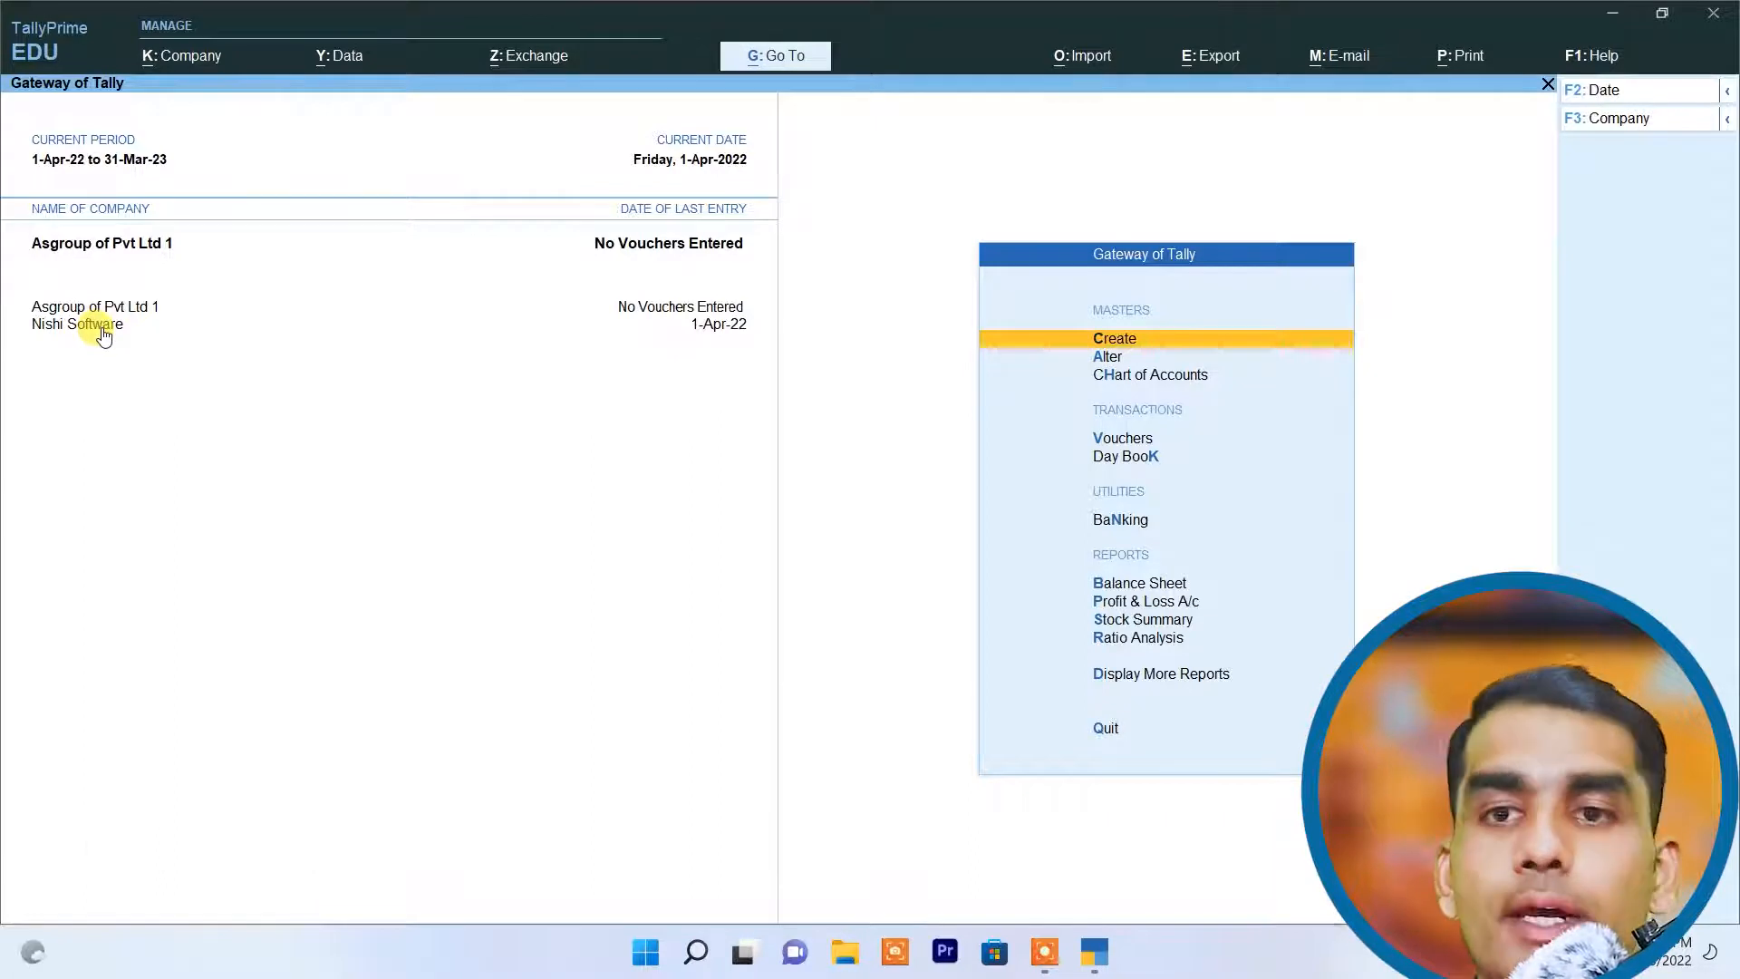
Step: Shut the company Asgroup of Pvt Ltd 1, leaving Nishi Software loaded
left_click(189, 56)
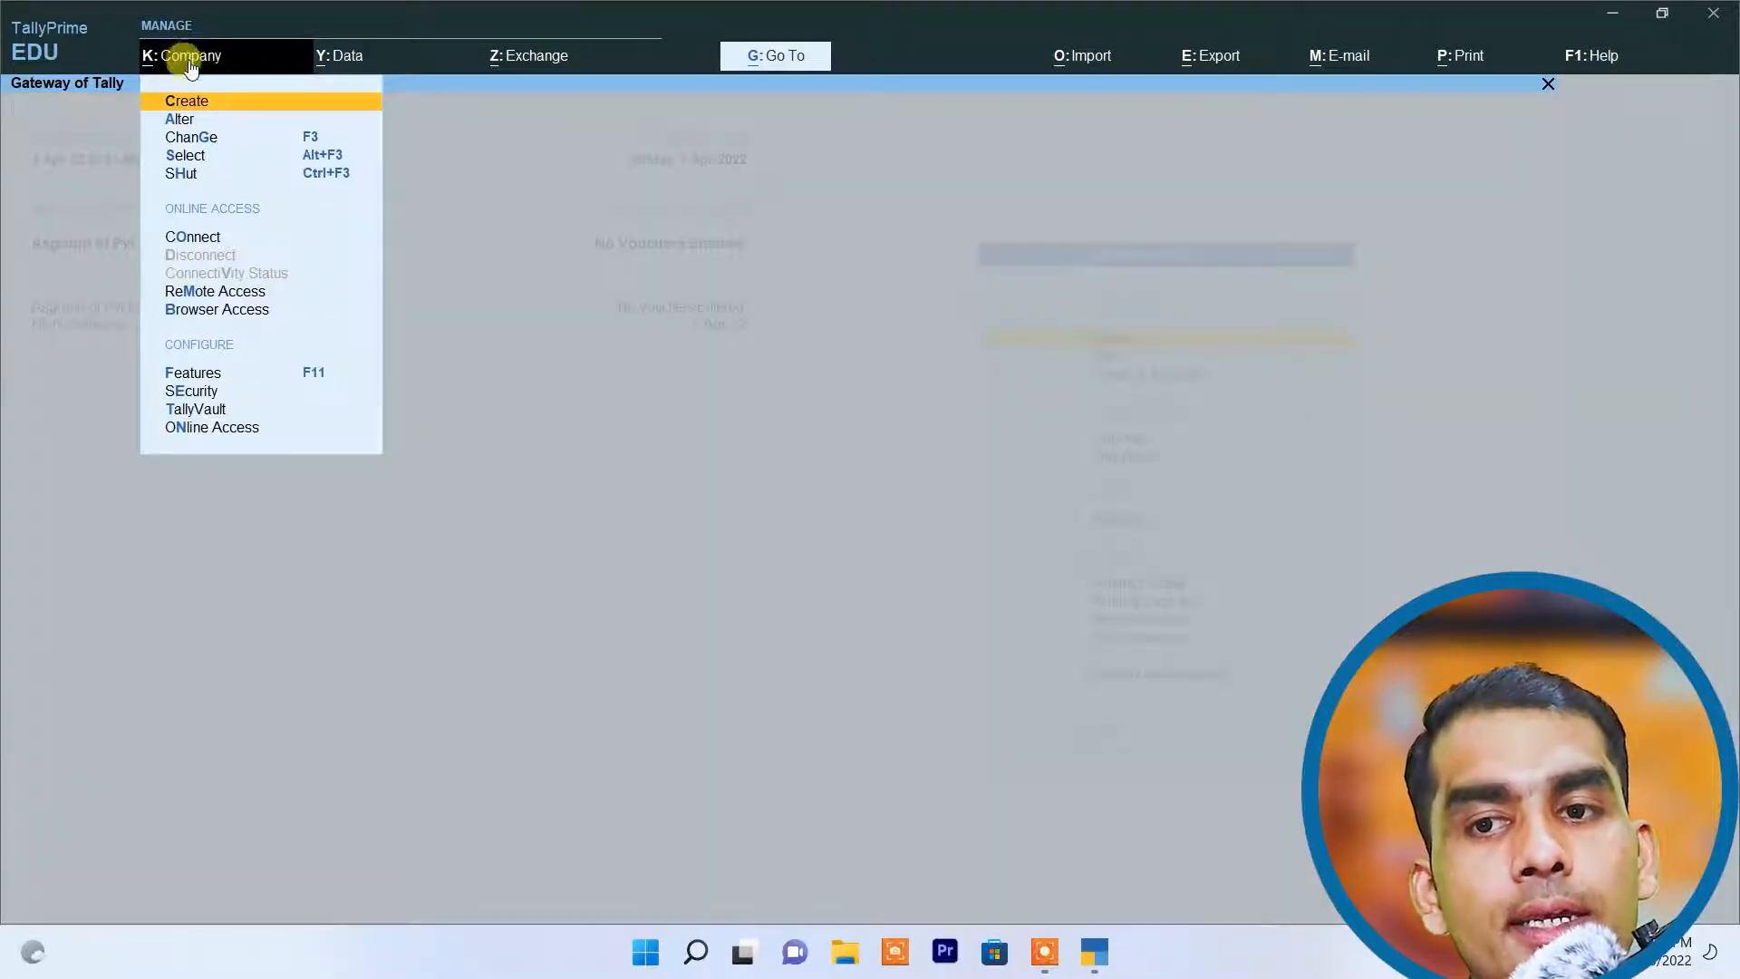
left_click(202, 173)
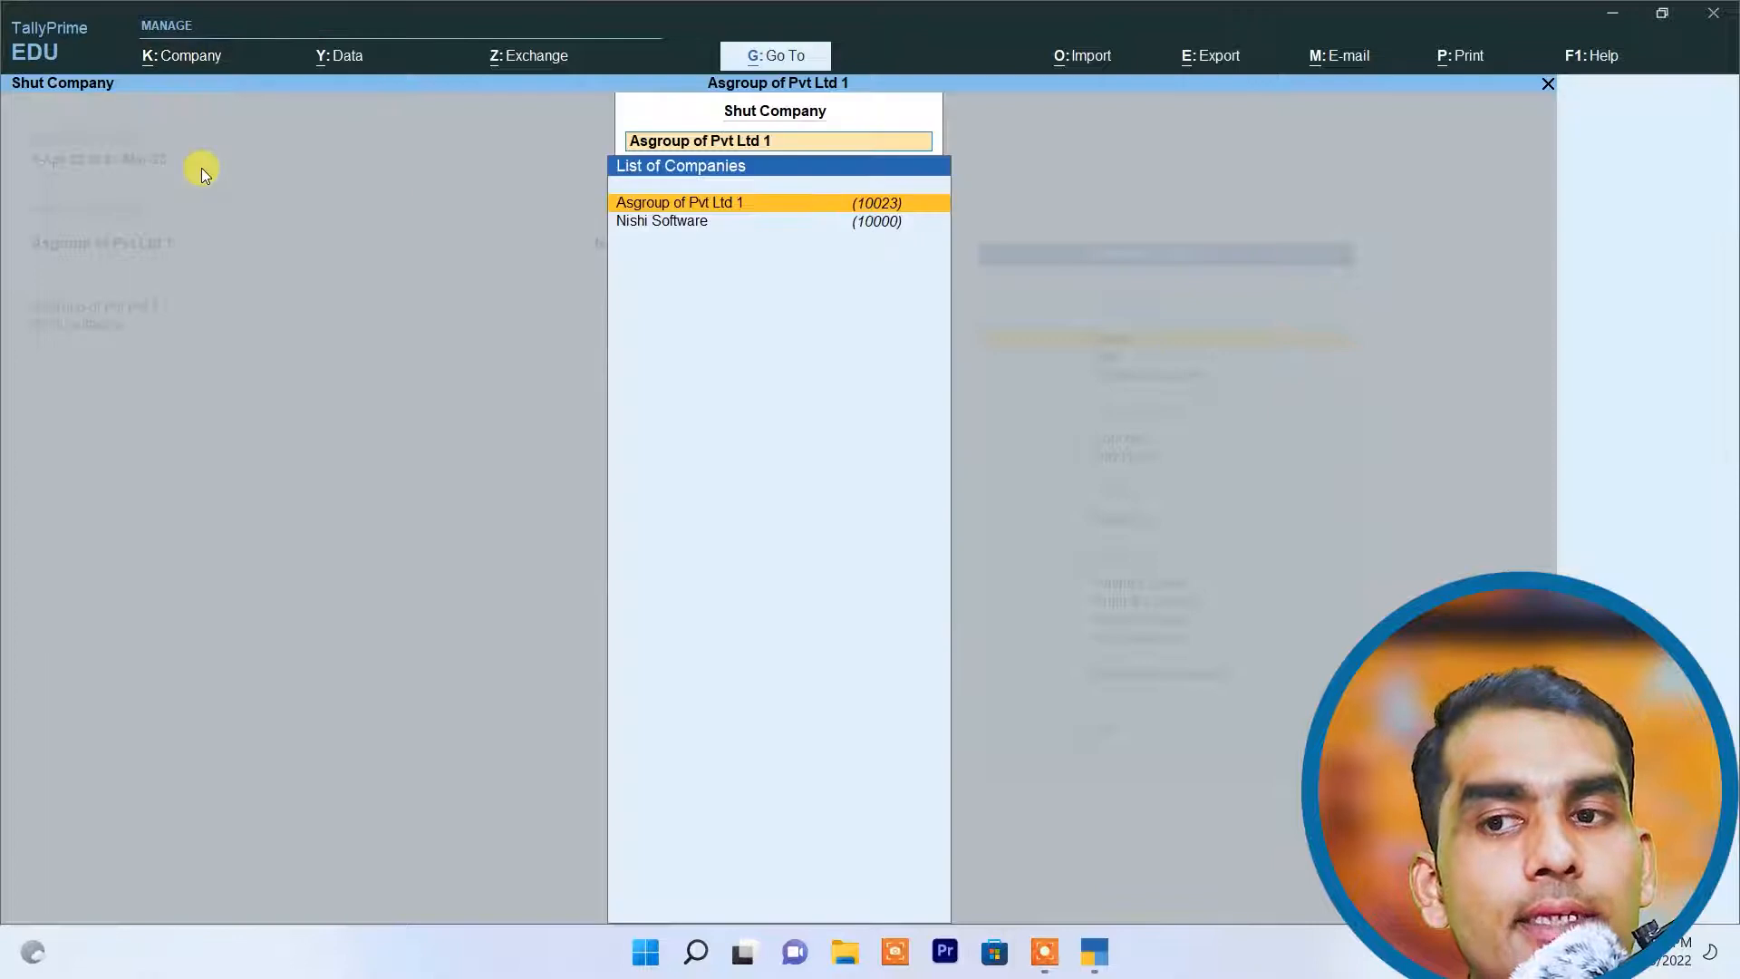
left_click(698, 206)
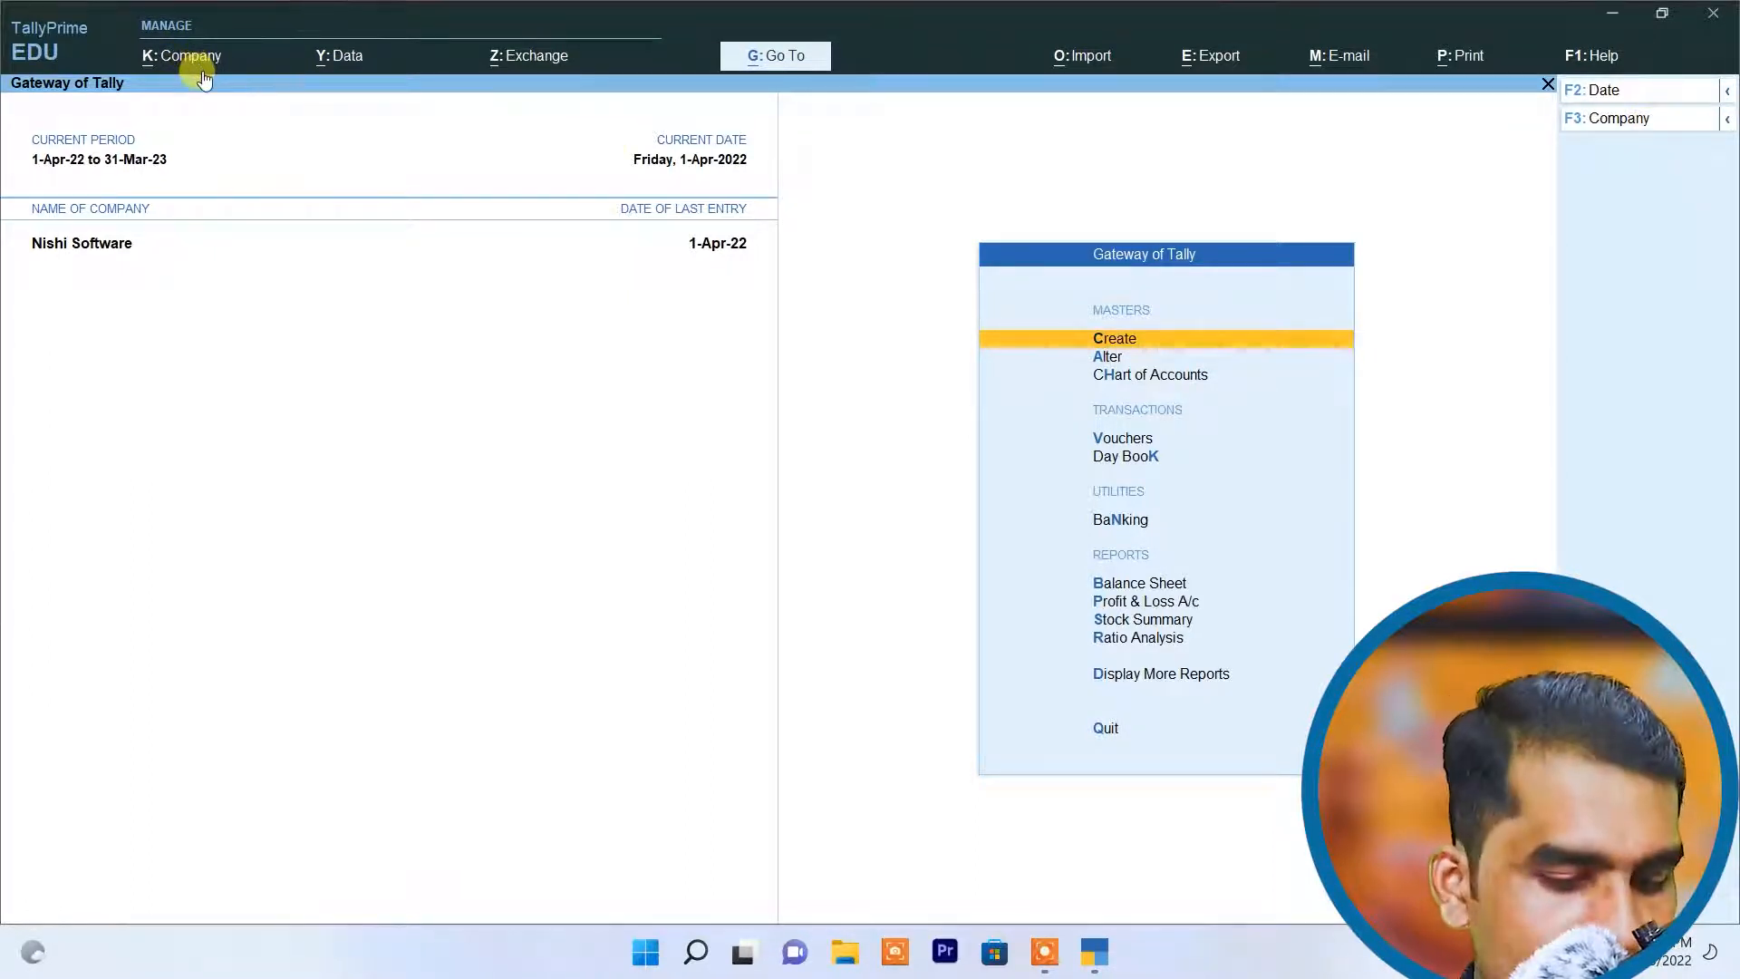
Step: Search the company list for "asgroup" and load Asgroup of Pvt Ltd 1
key("alt+F3")
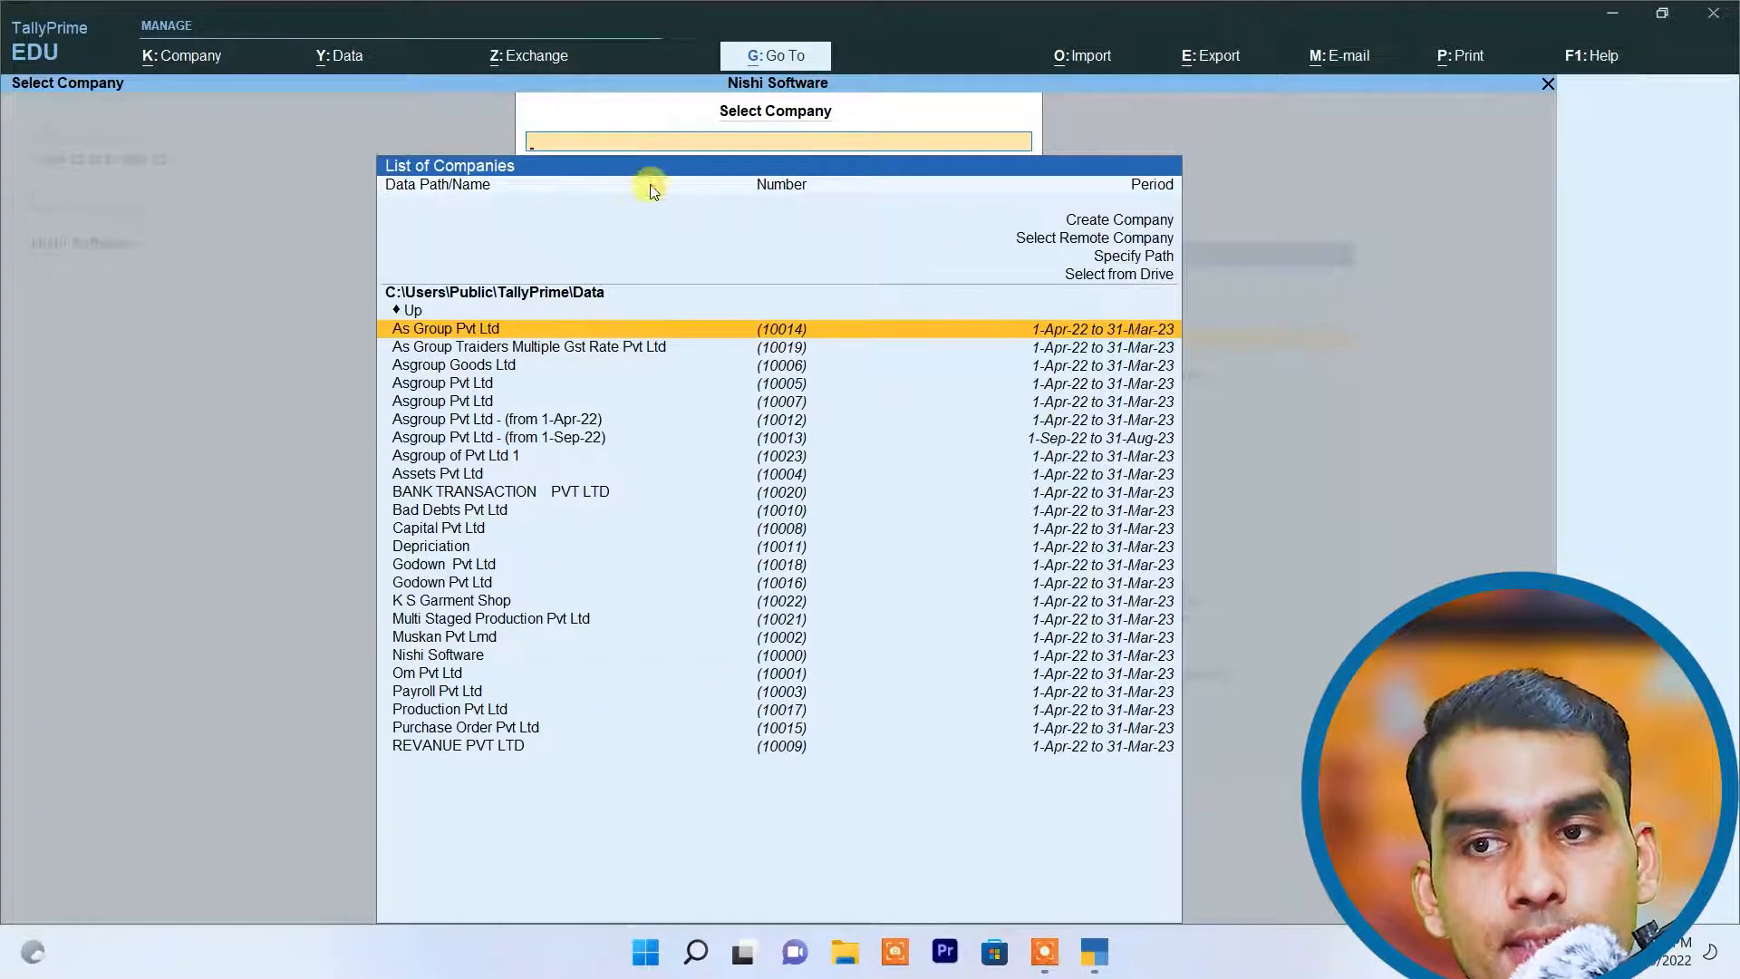
type("as")
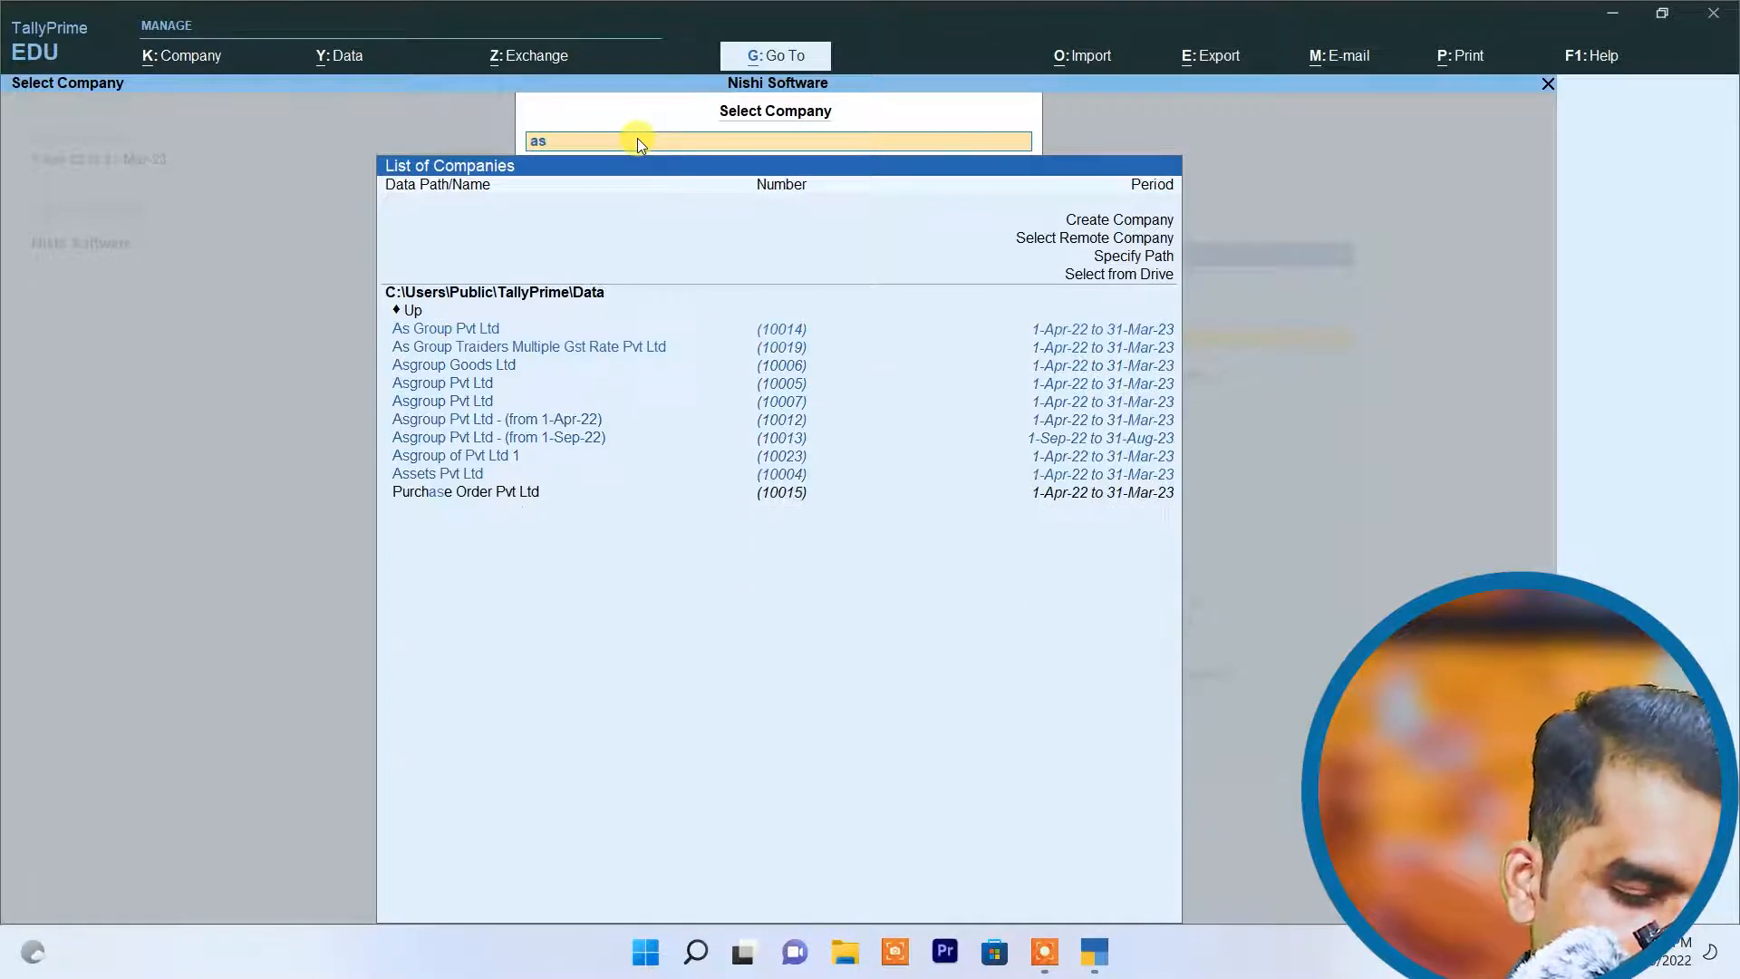
type("group")
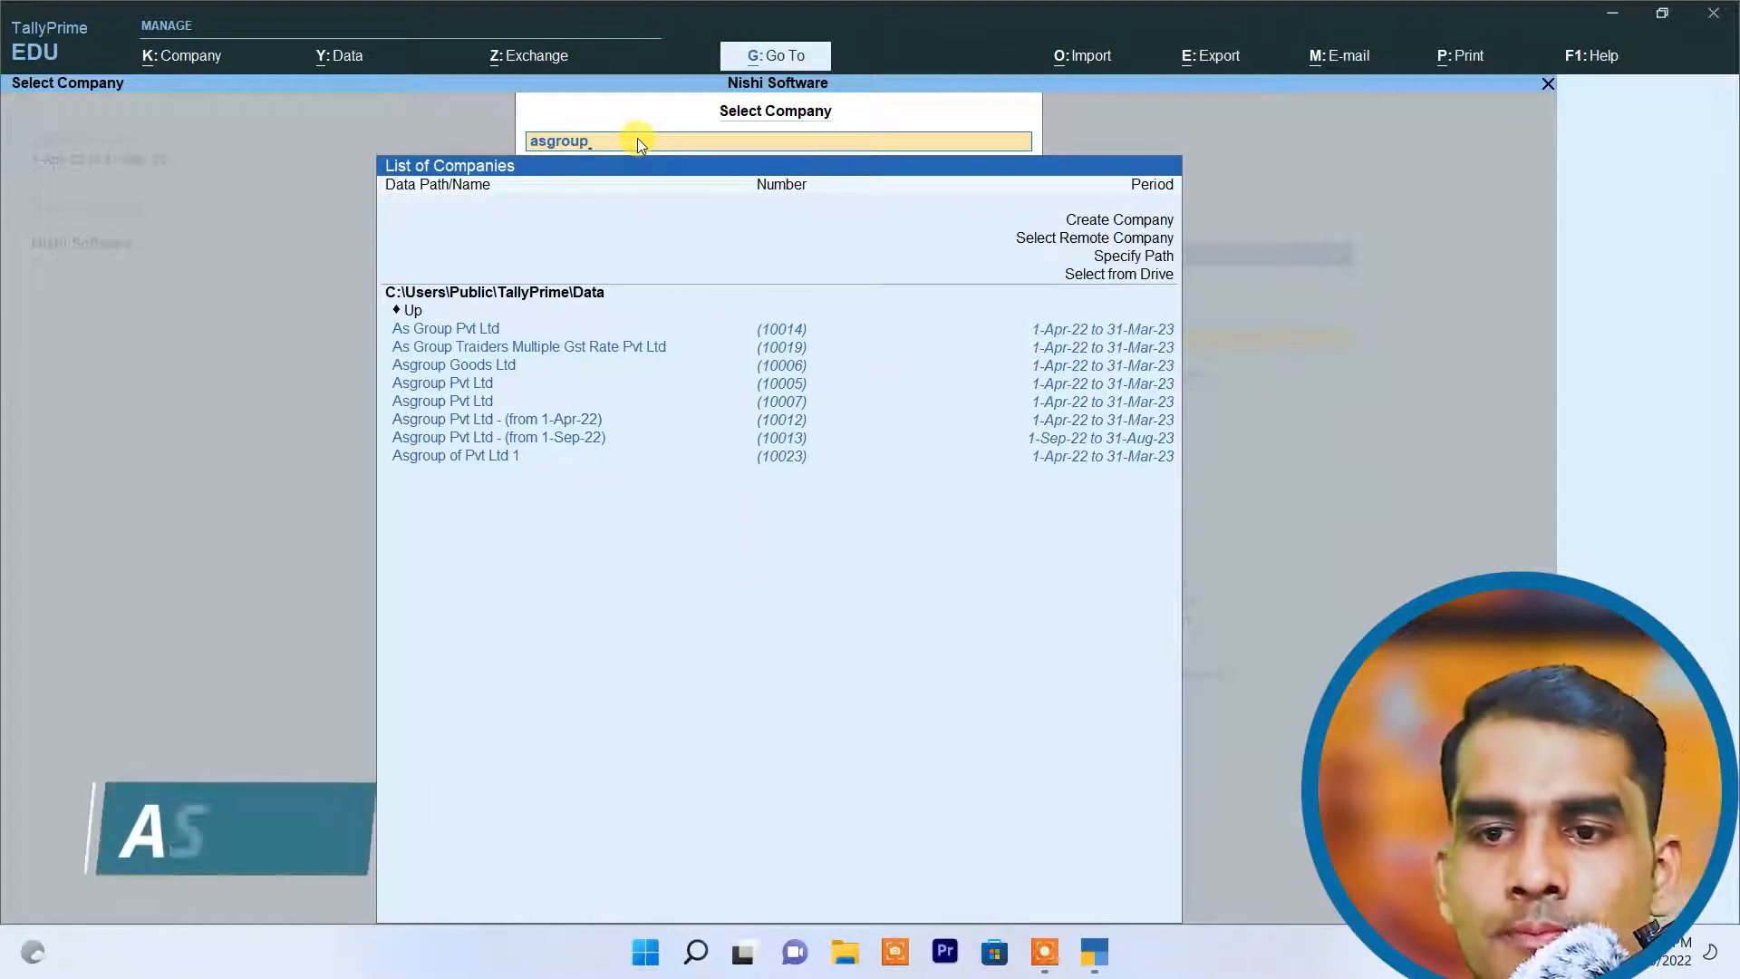
left_click(501, 457)
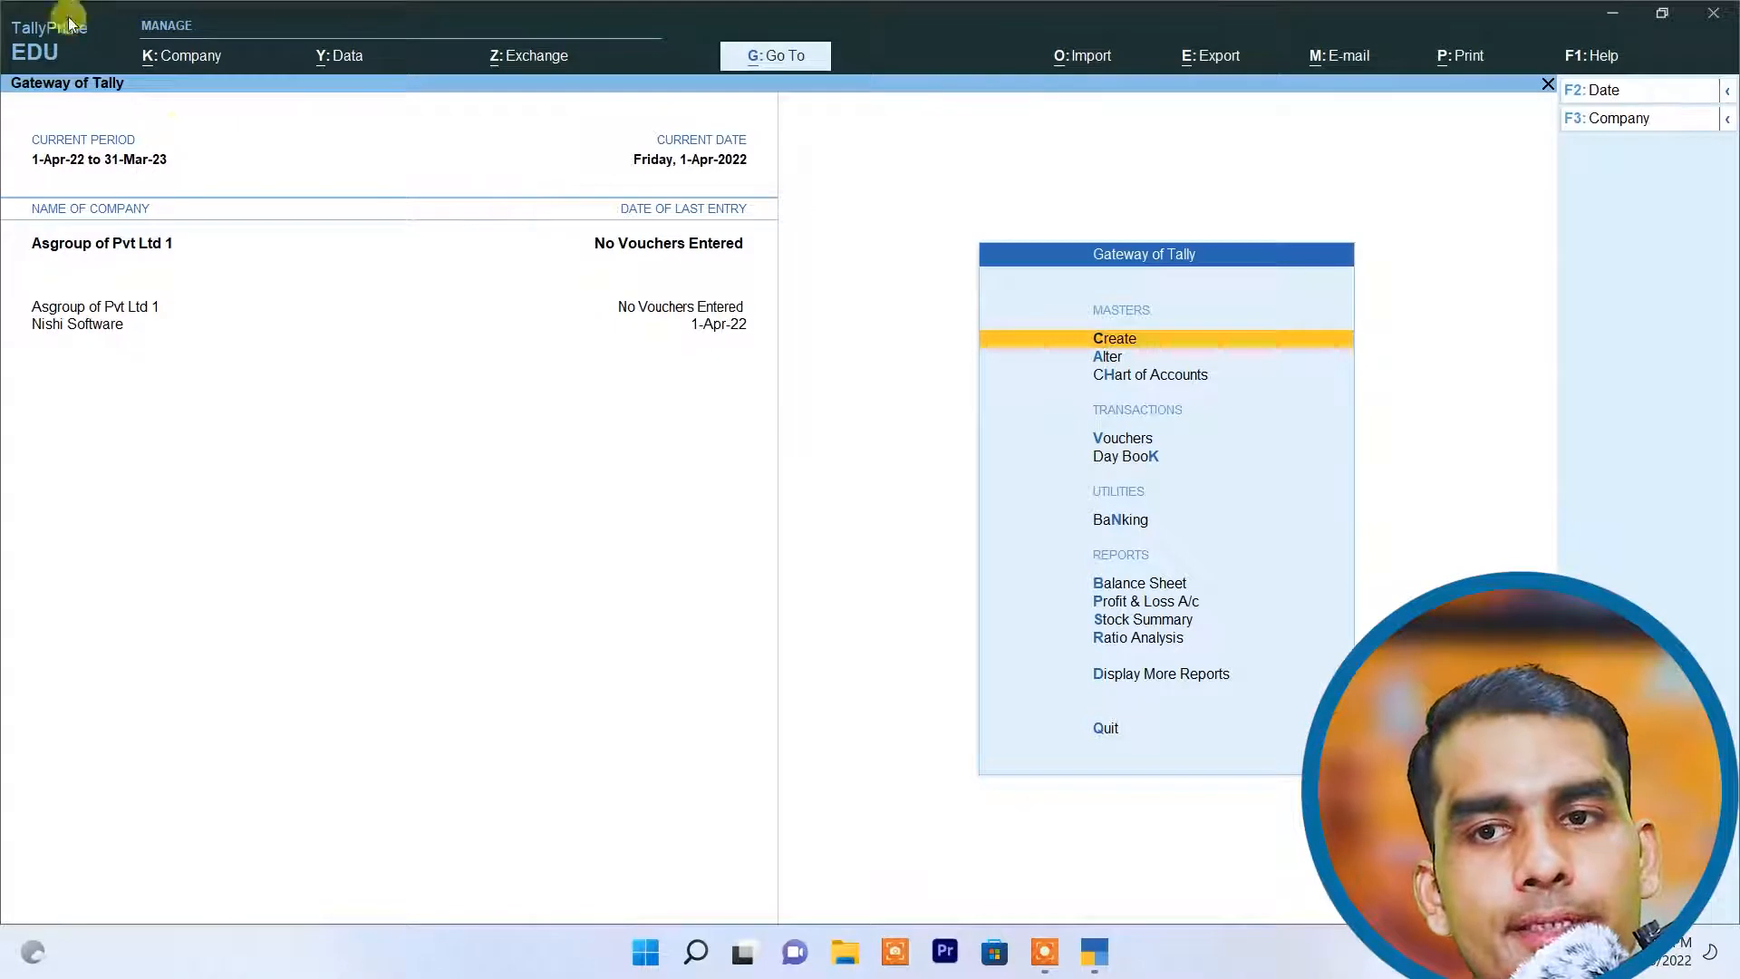
Step: Shut Asgroup of Pvt Ltd 1 once more
left_click(172, 53)
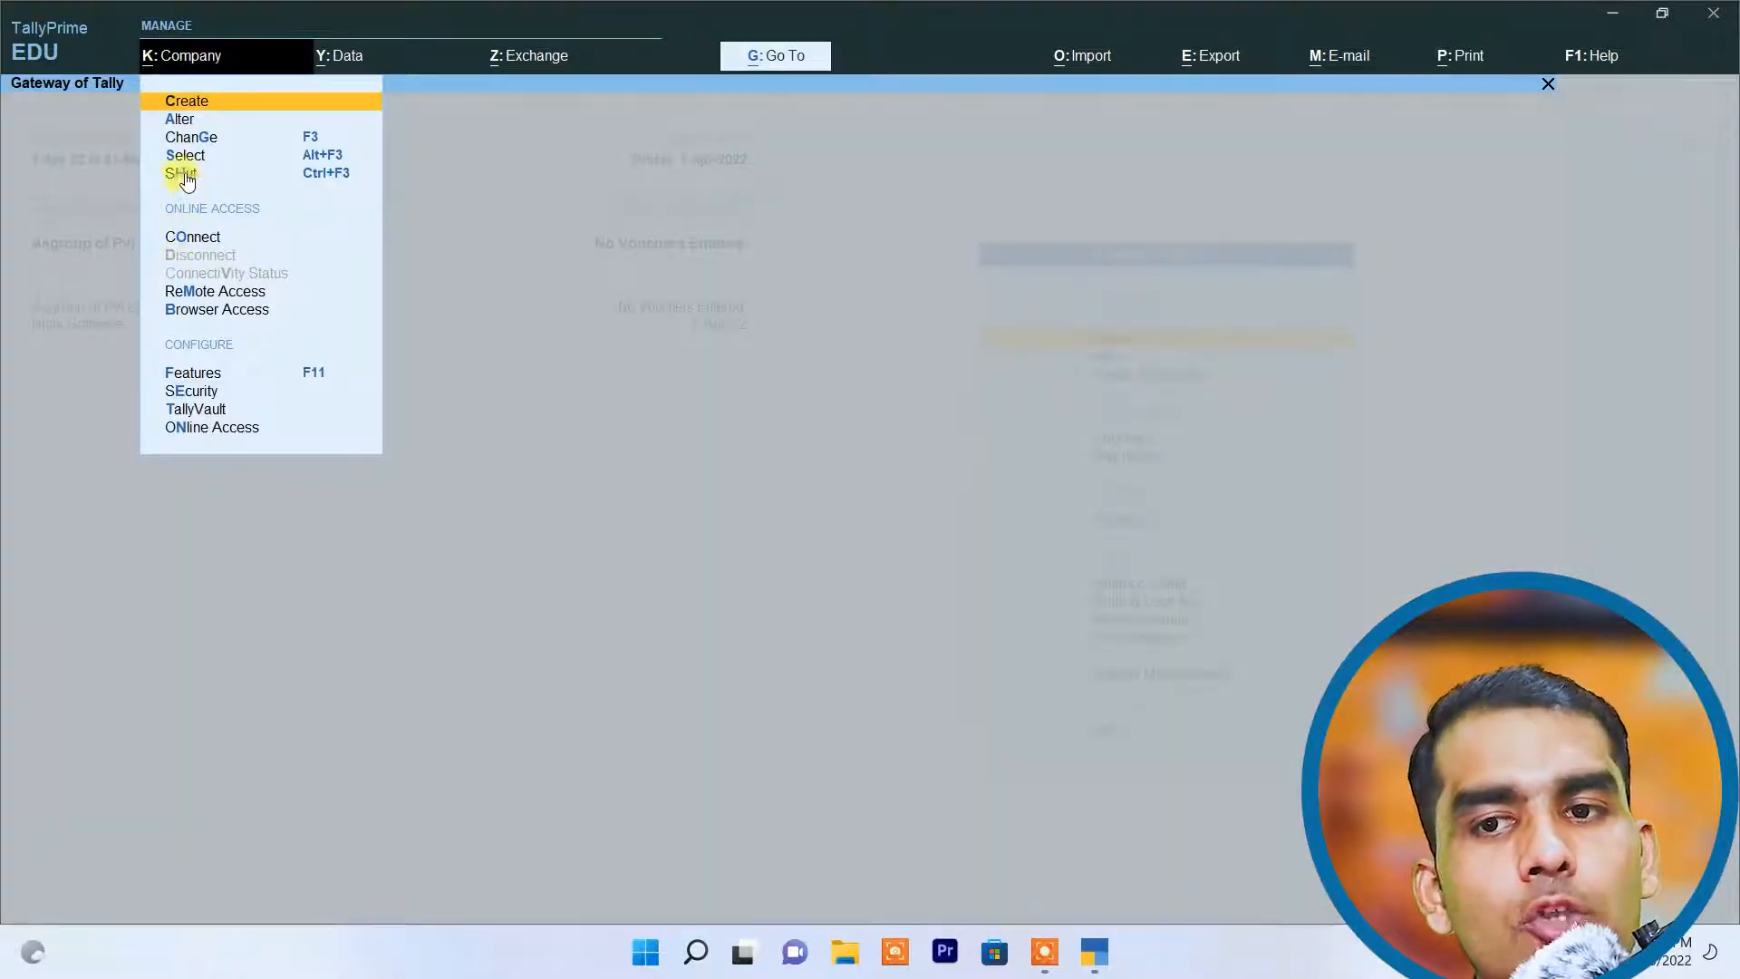
left_click(185, 173)
key("Return")
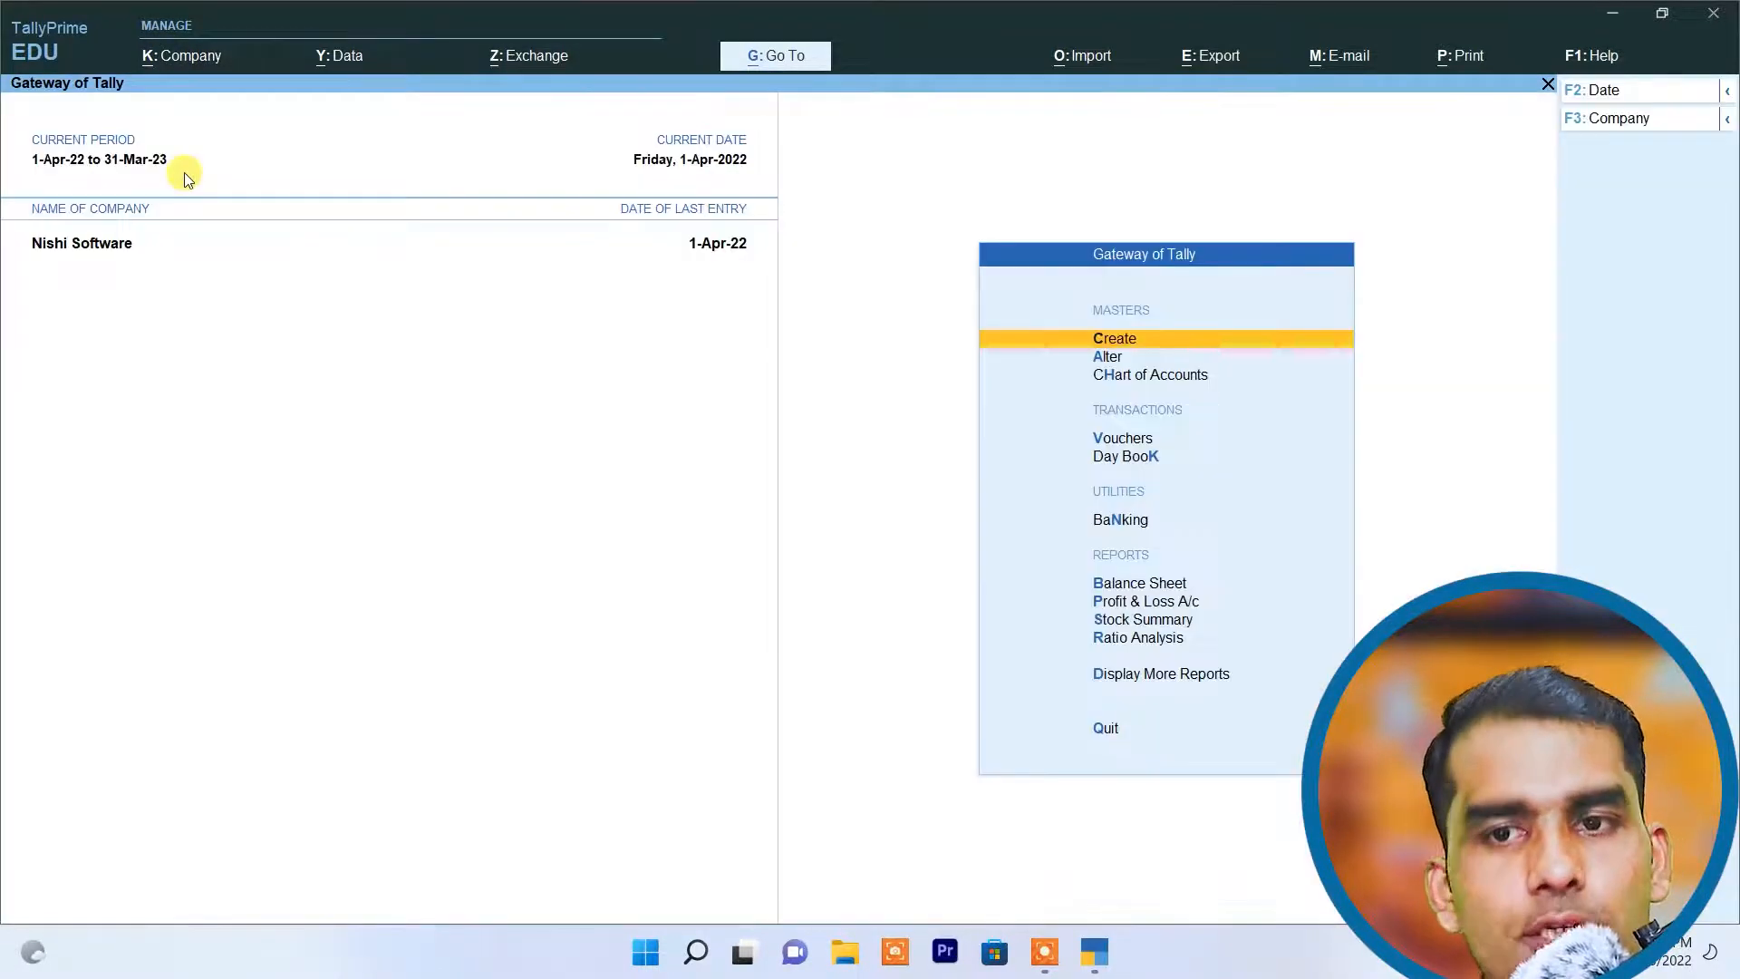
Step: Reopen Asgroup of Pvt Ltd 1 from the list of stored companies
left_click(188, 60)
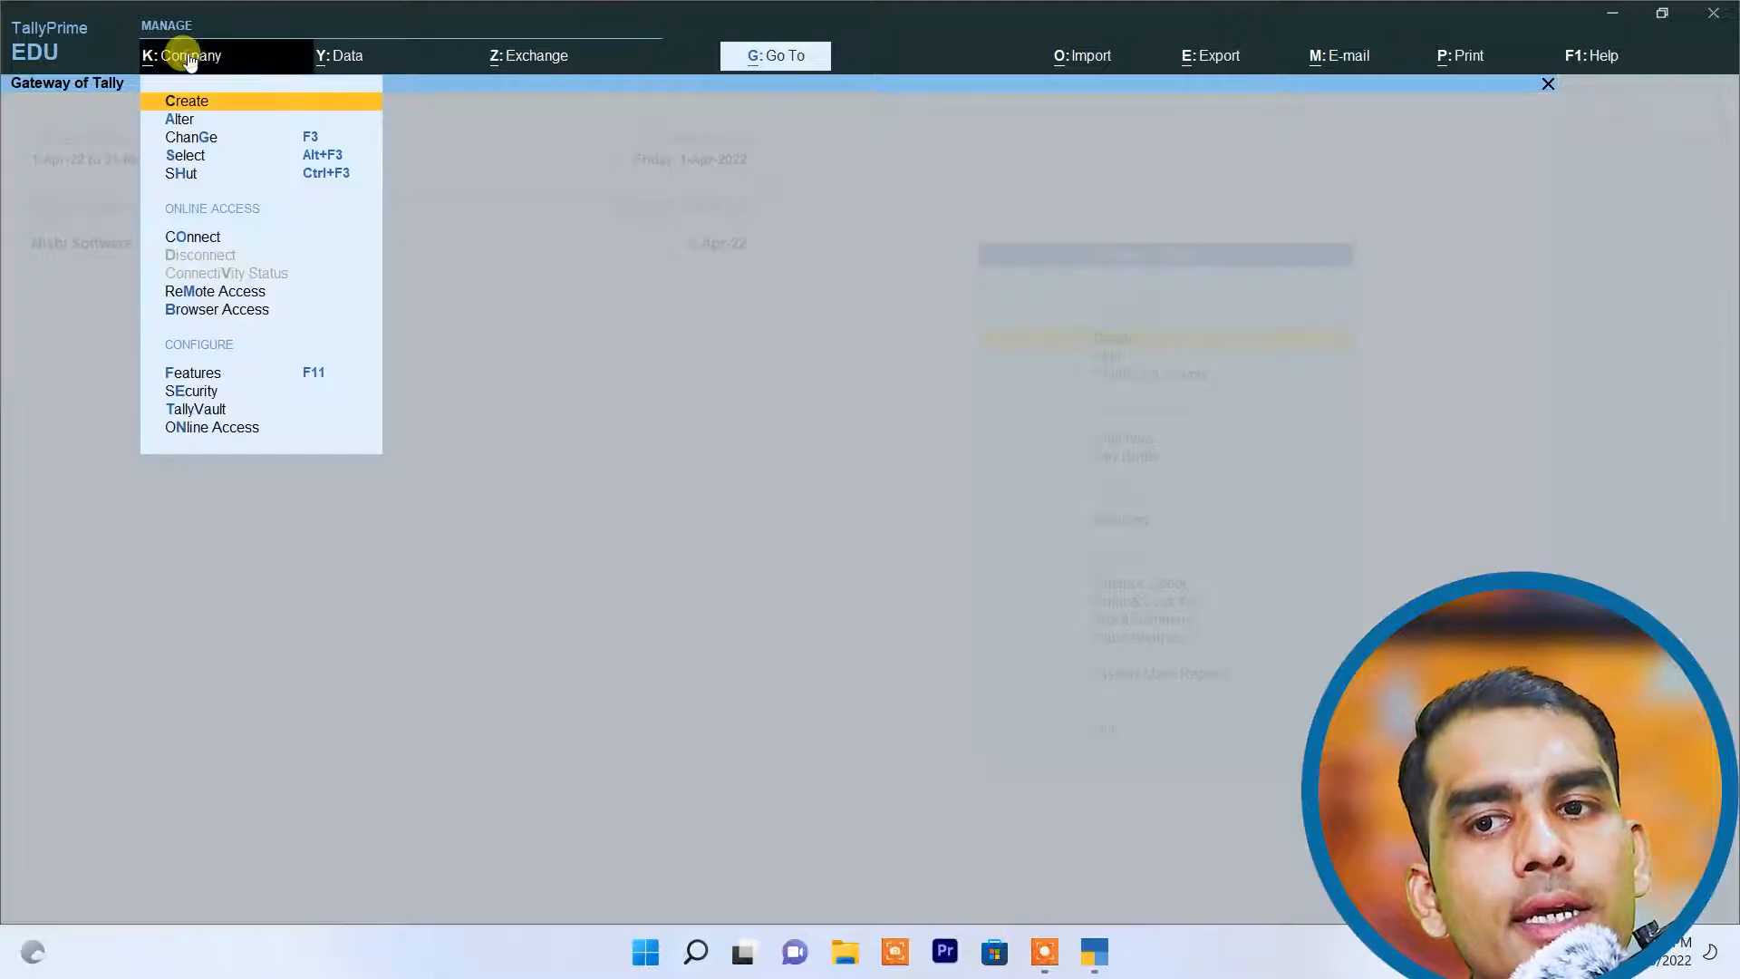
left_click(187, 156)
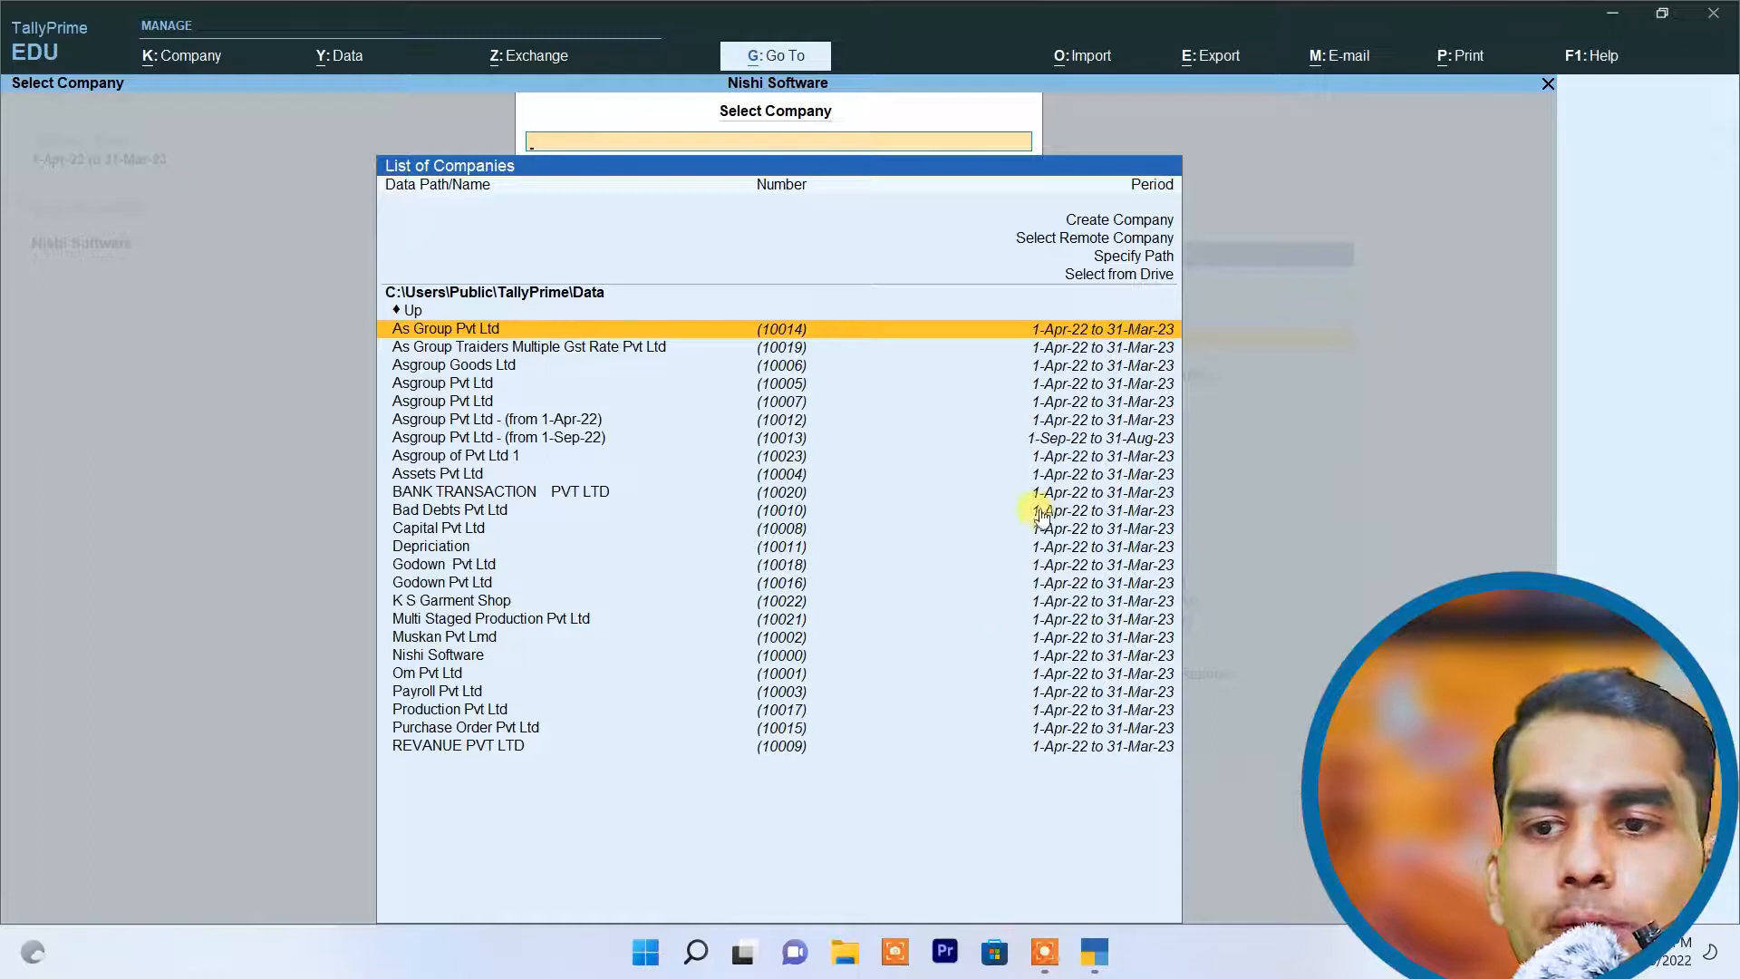
left_click(483, 460)
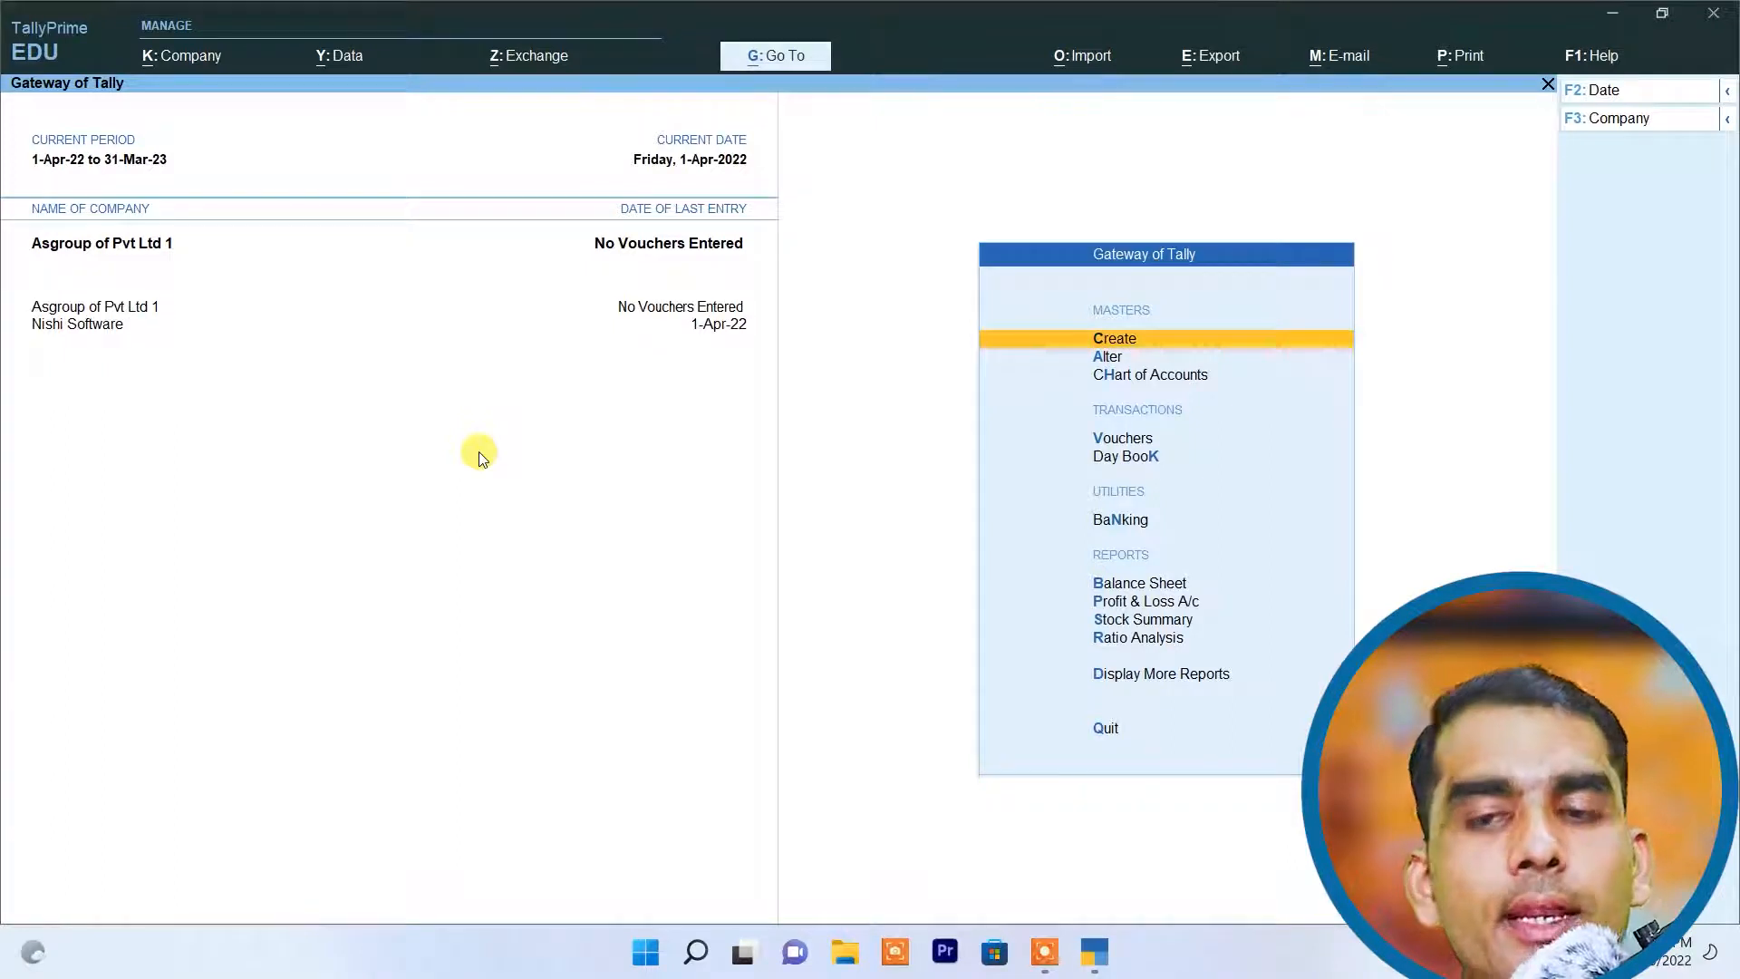
Step: Change the active company from Asgroup of Pvt Ltd 1 to Nishi Software
left_click(176, 55)
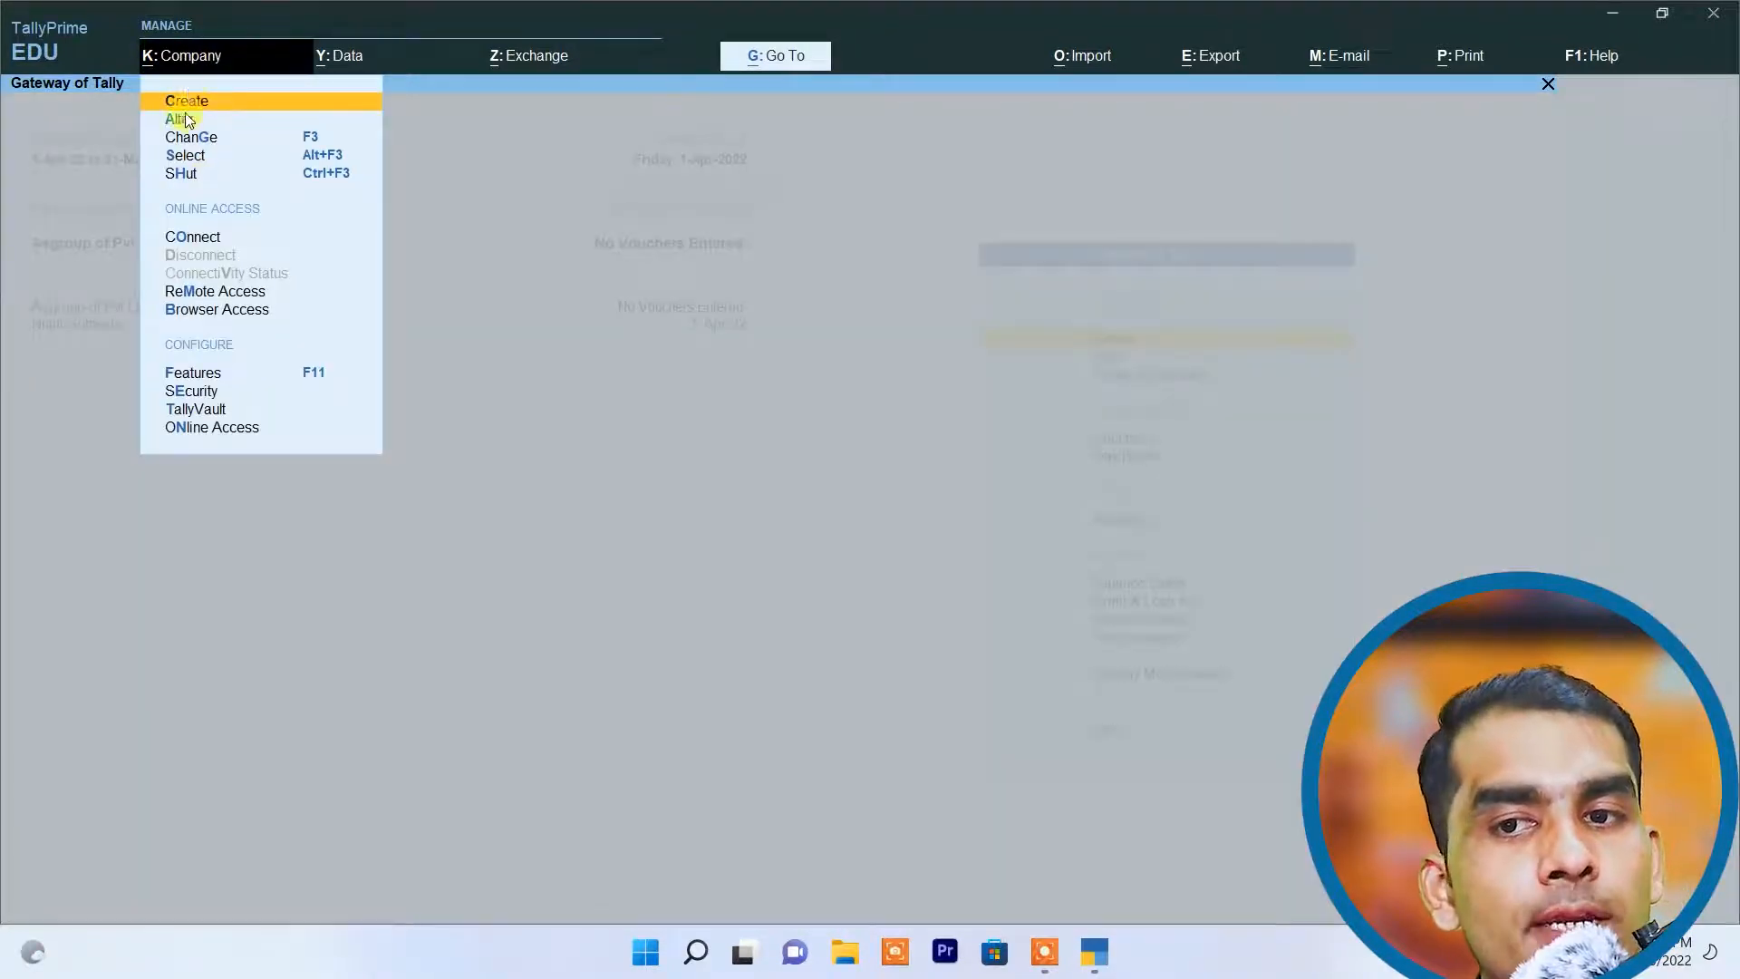
left_click(47, 399)
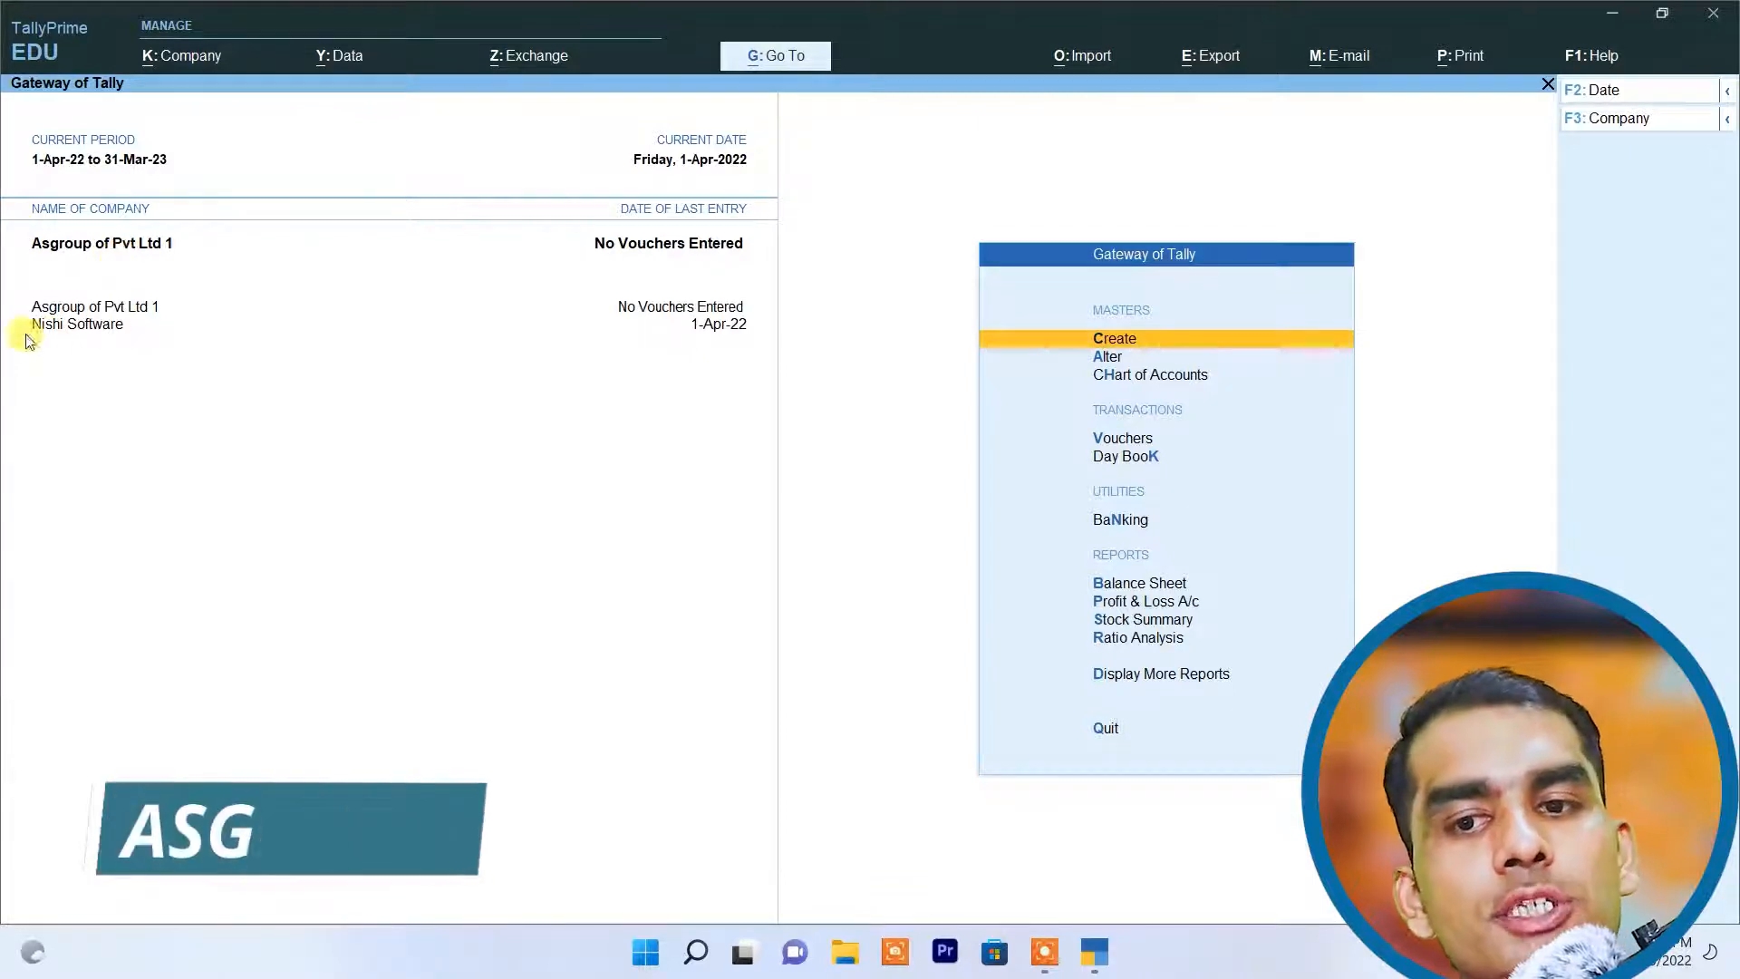
left_click(178, 60)
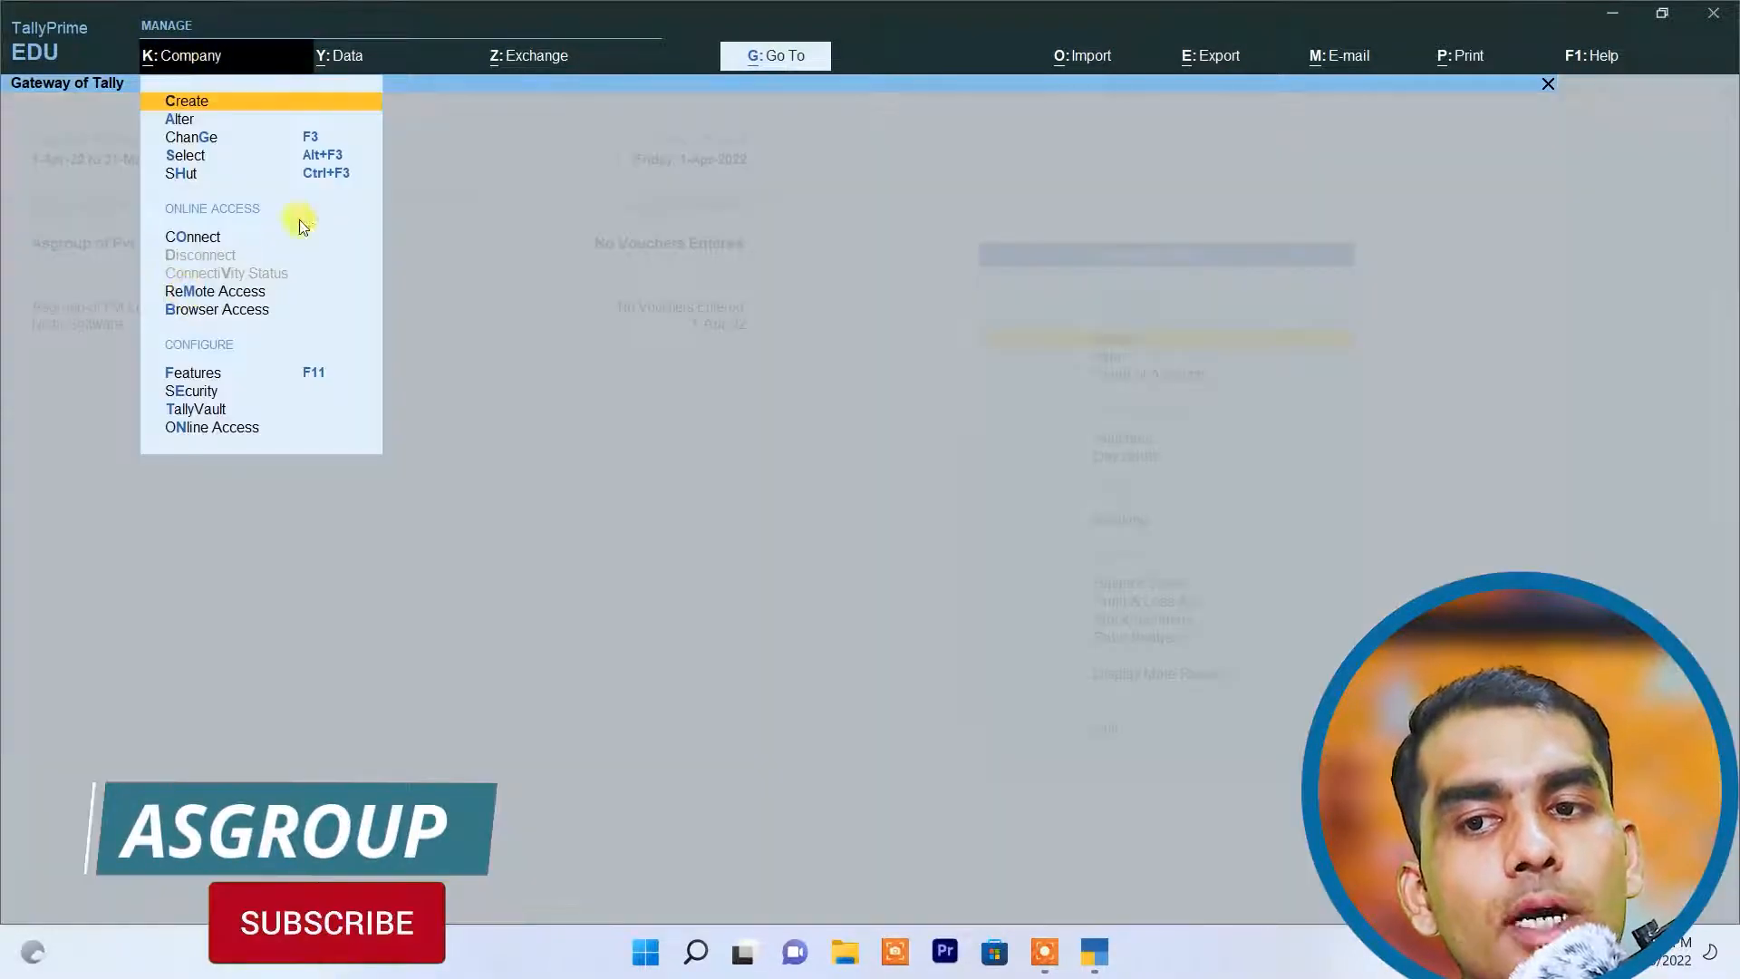
left_click(201, 139)
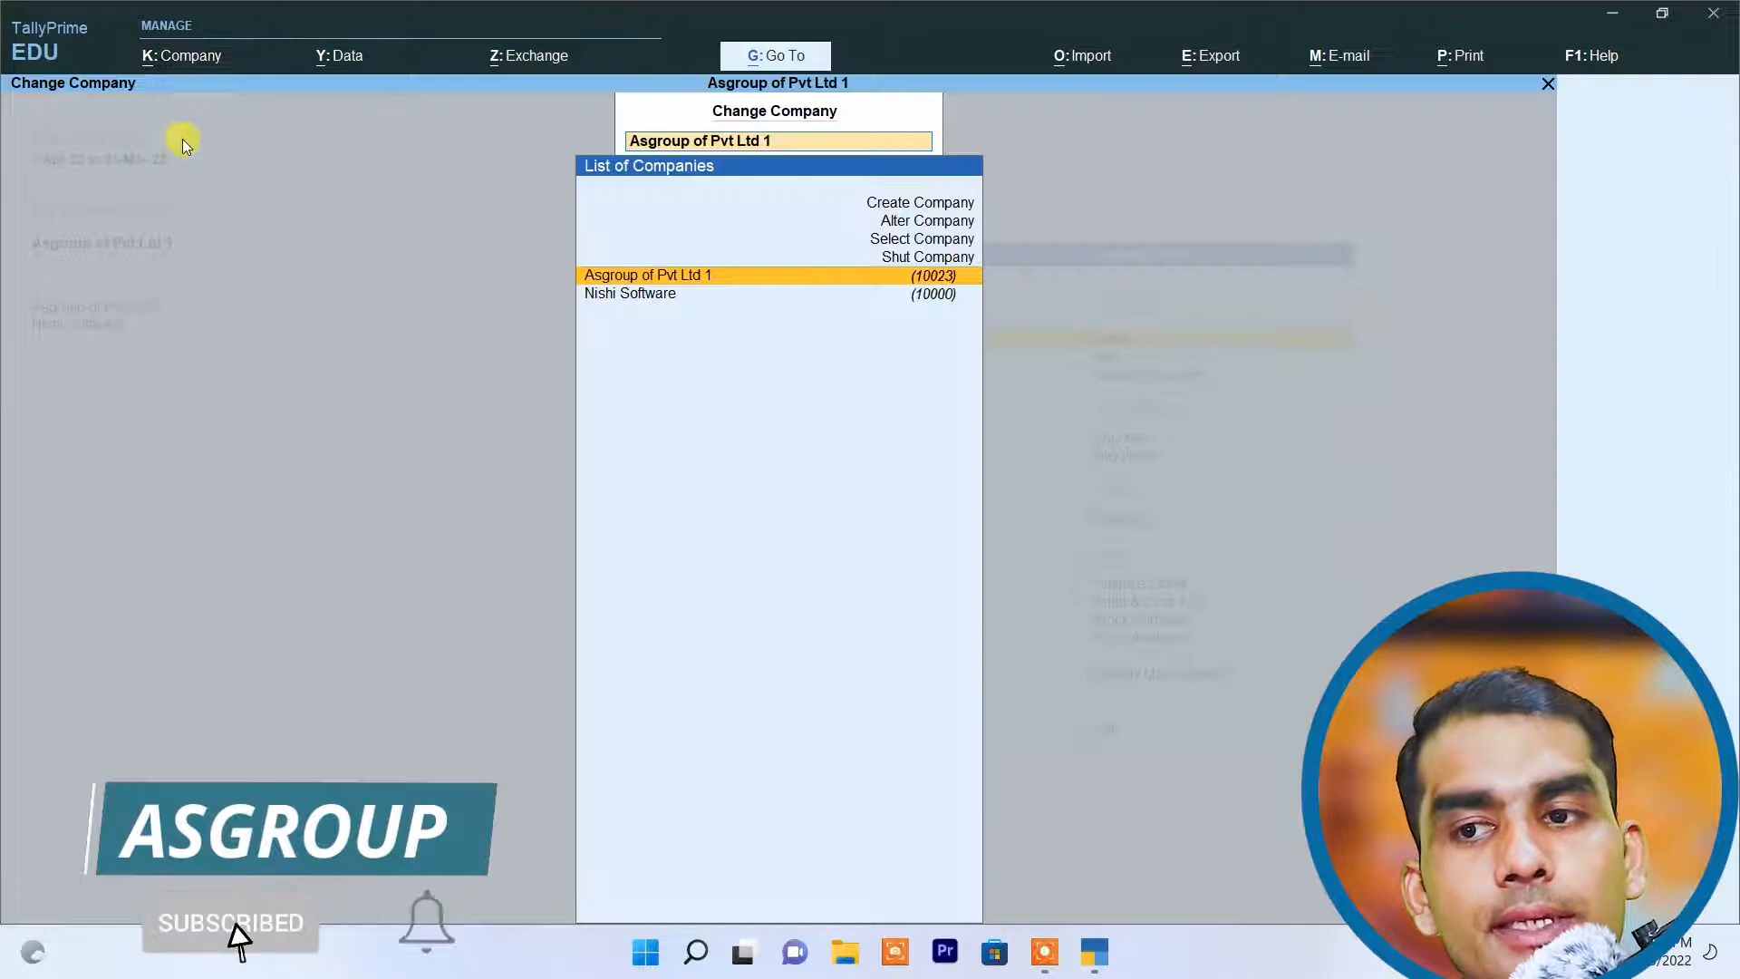
left_click(651, 303)
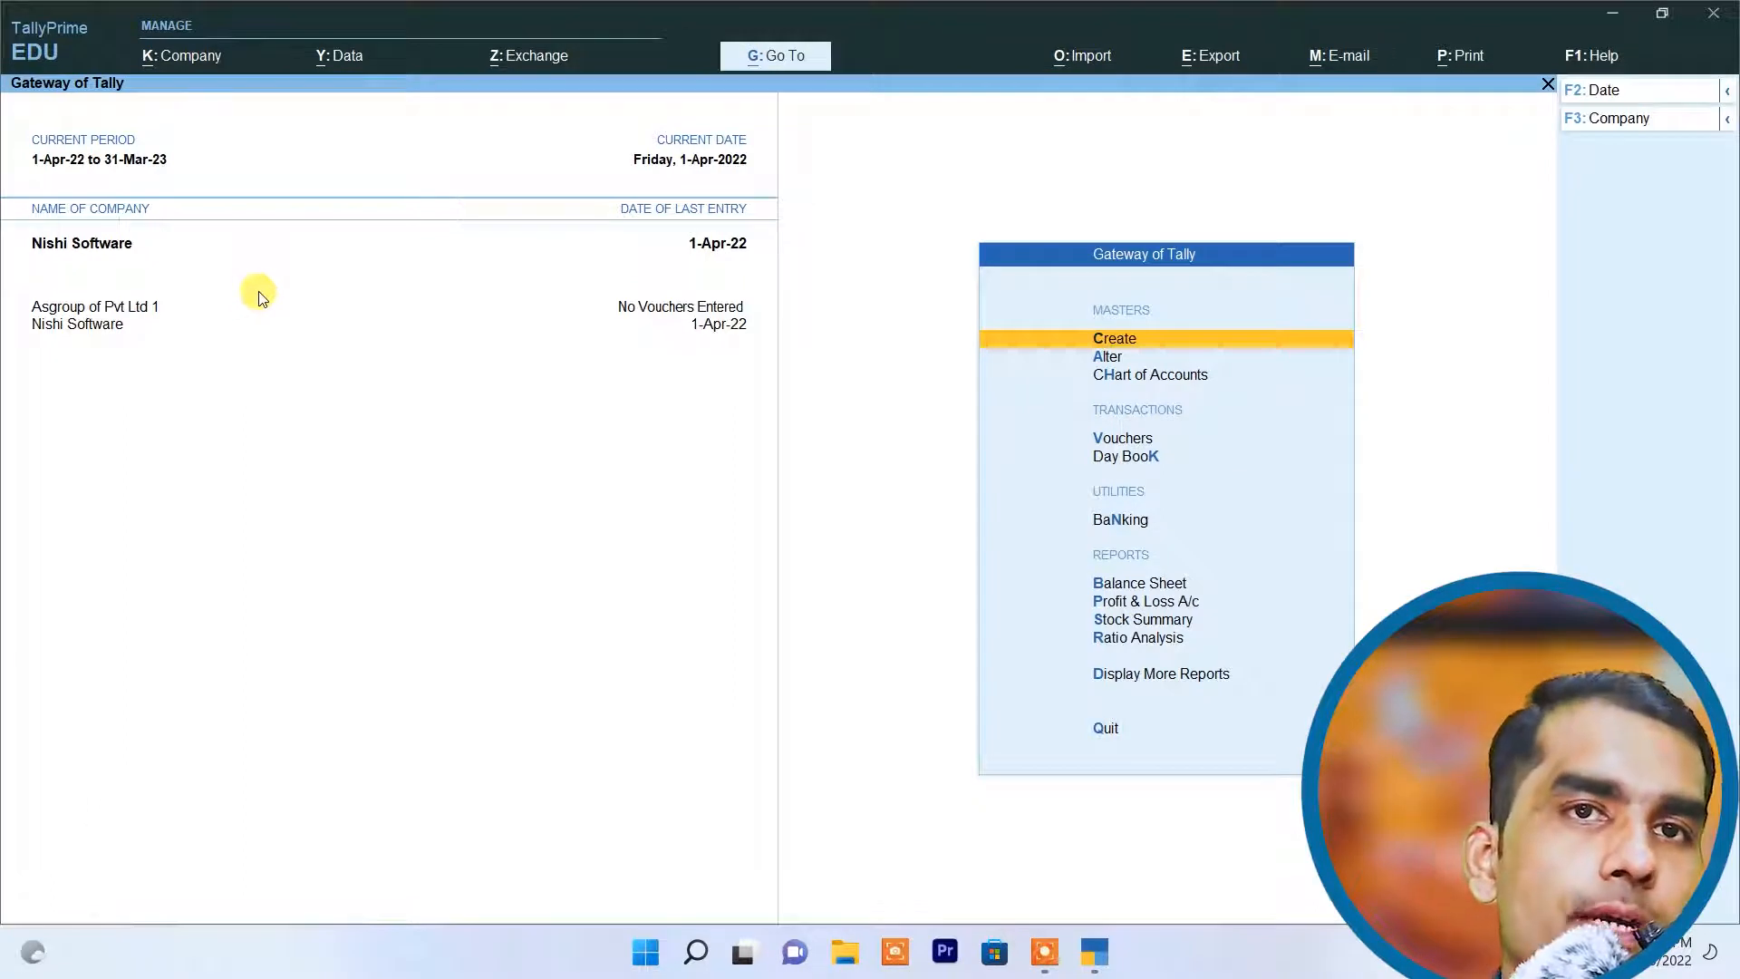
Step: Open the security settings of Asgroup of Pvt Ltd 1 and set Control User Access to Company Data to Yes
left_click(181, 63)
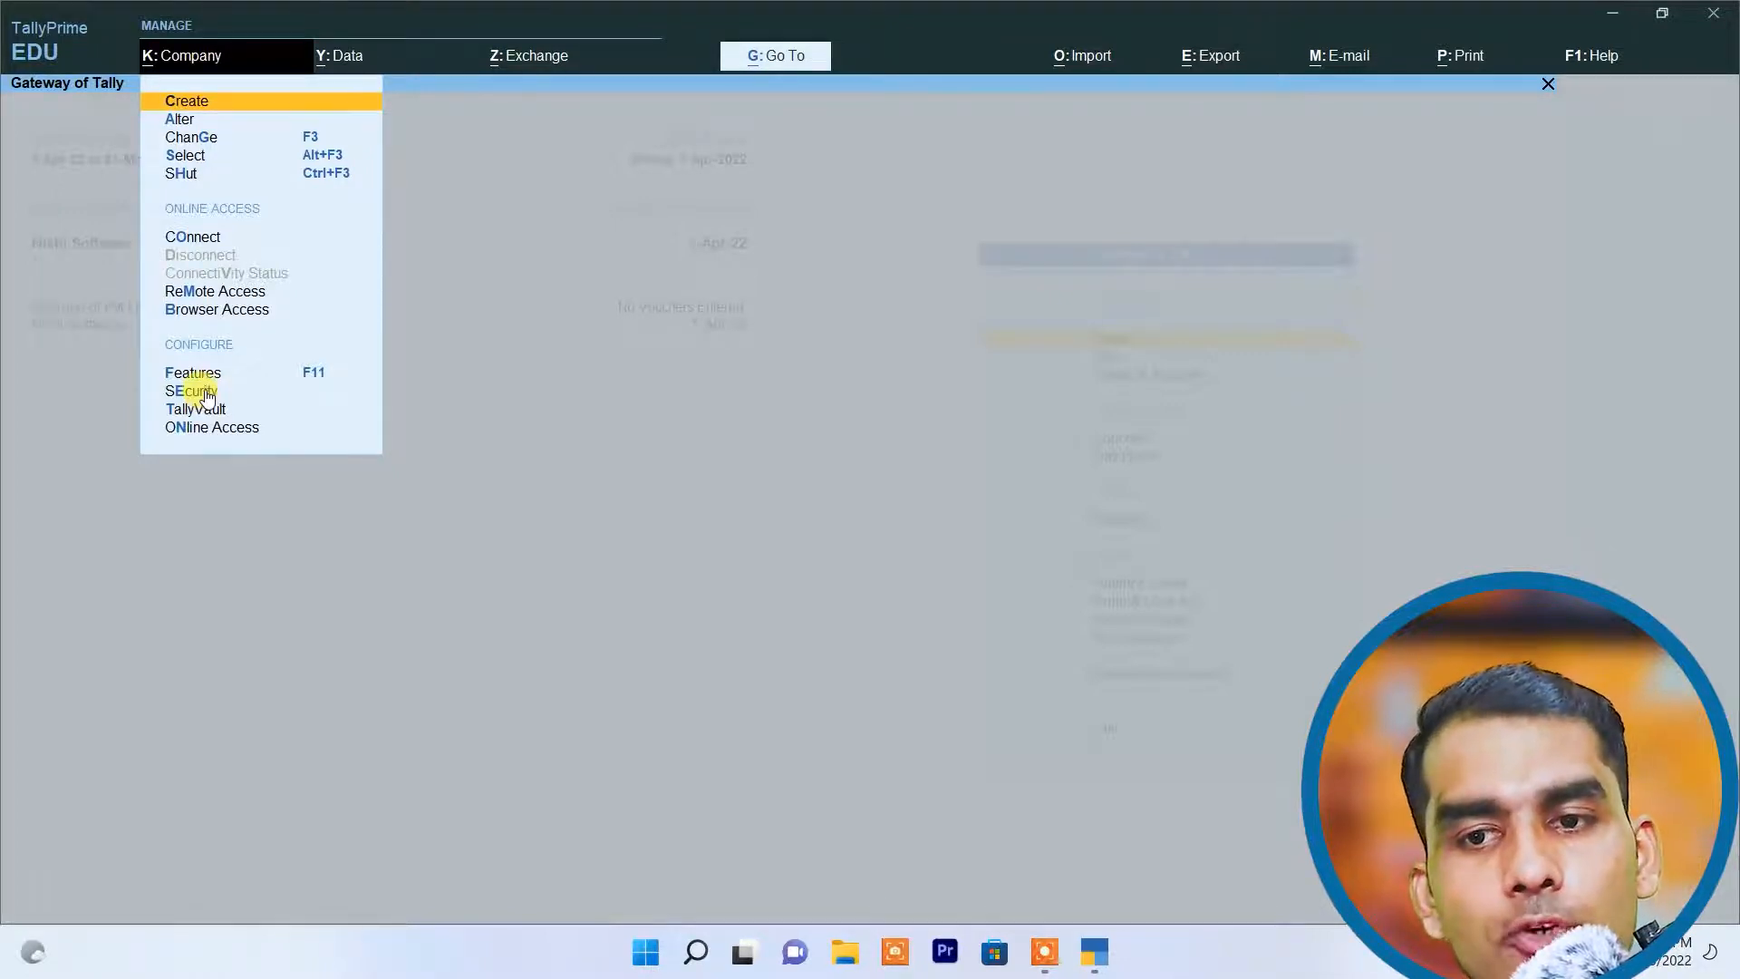
left_click(205, 390)
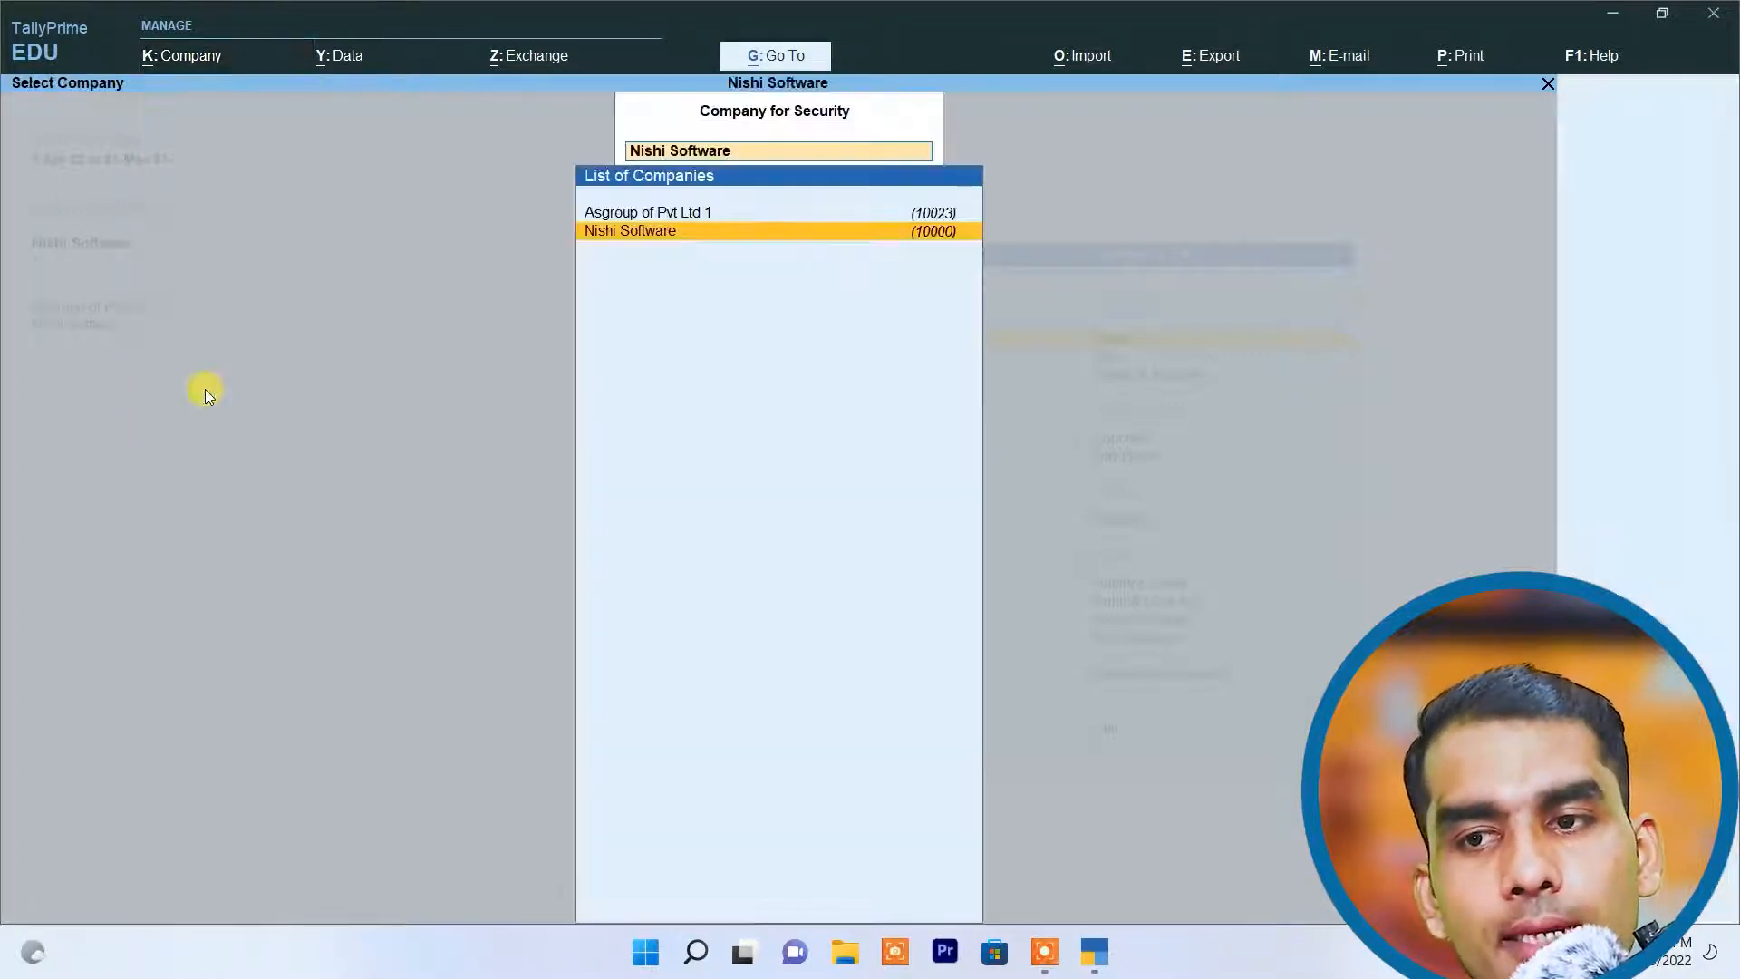
left_click(695, 216)
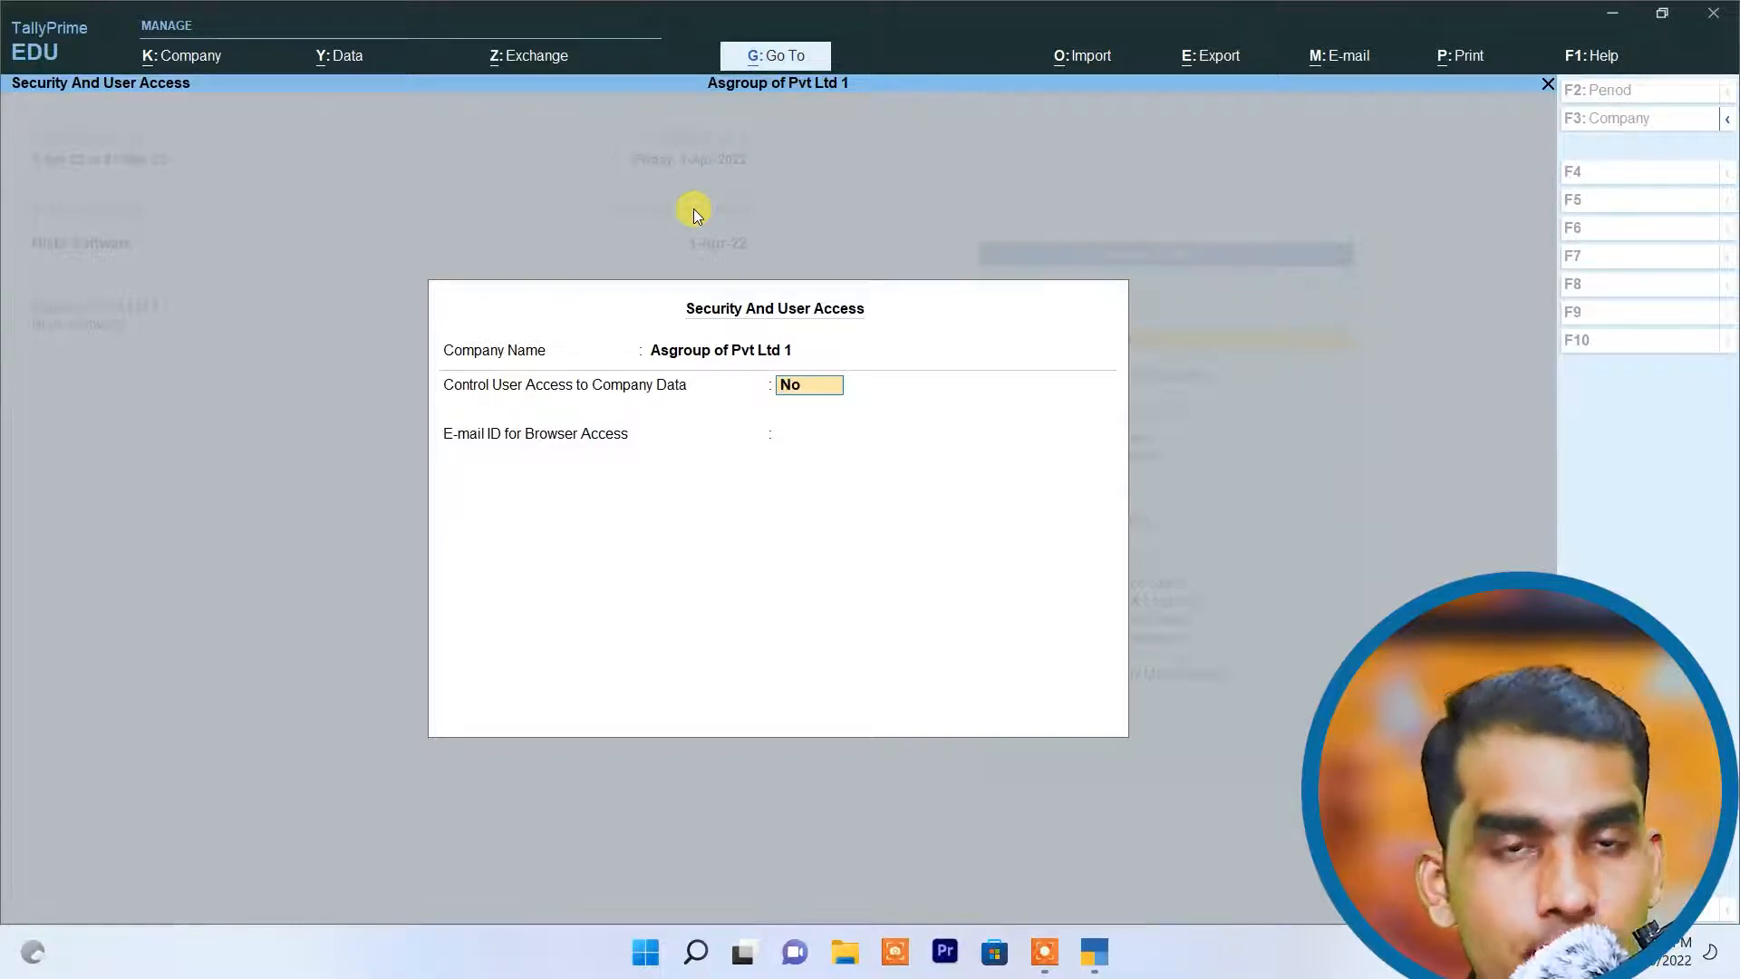
type("y")
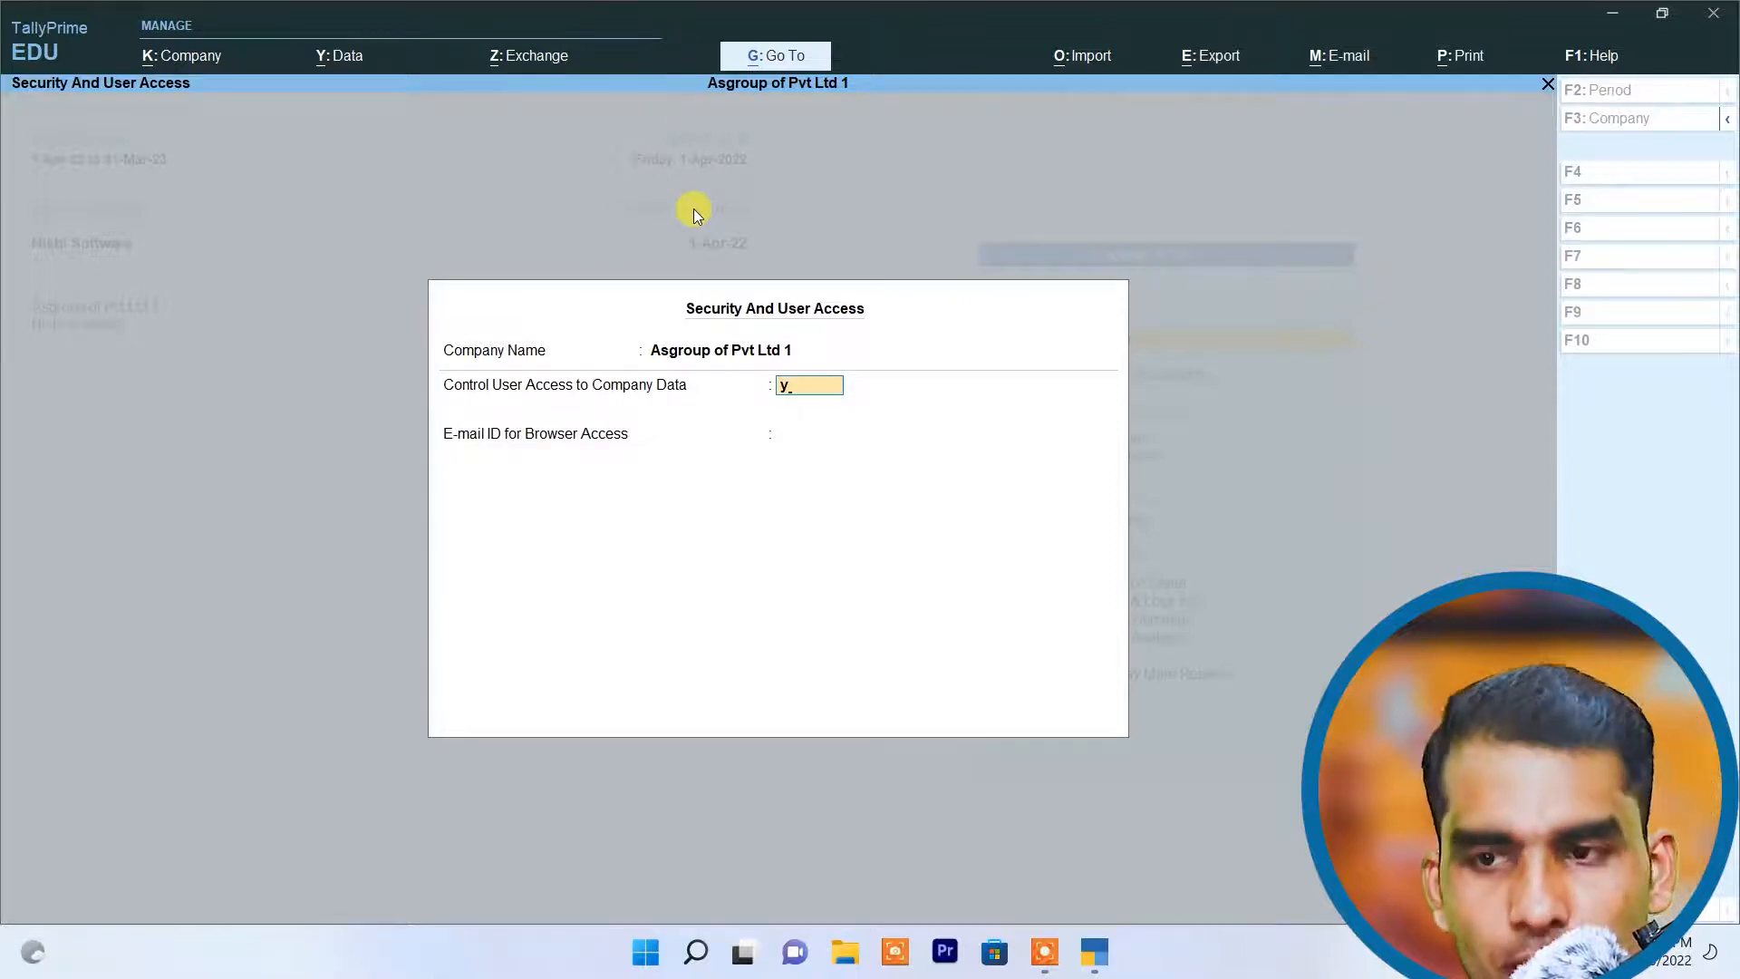
key("Return")
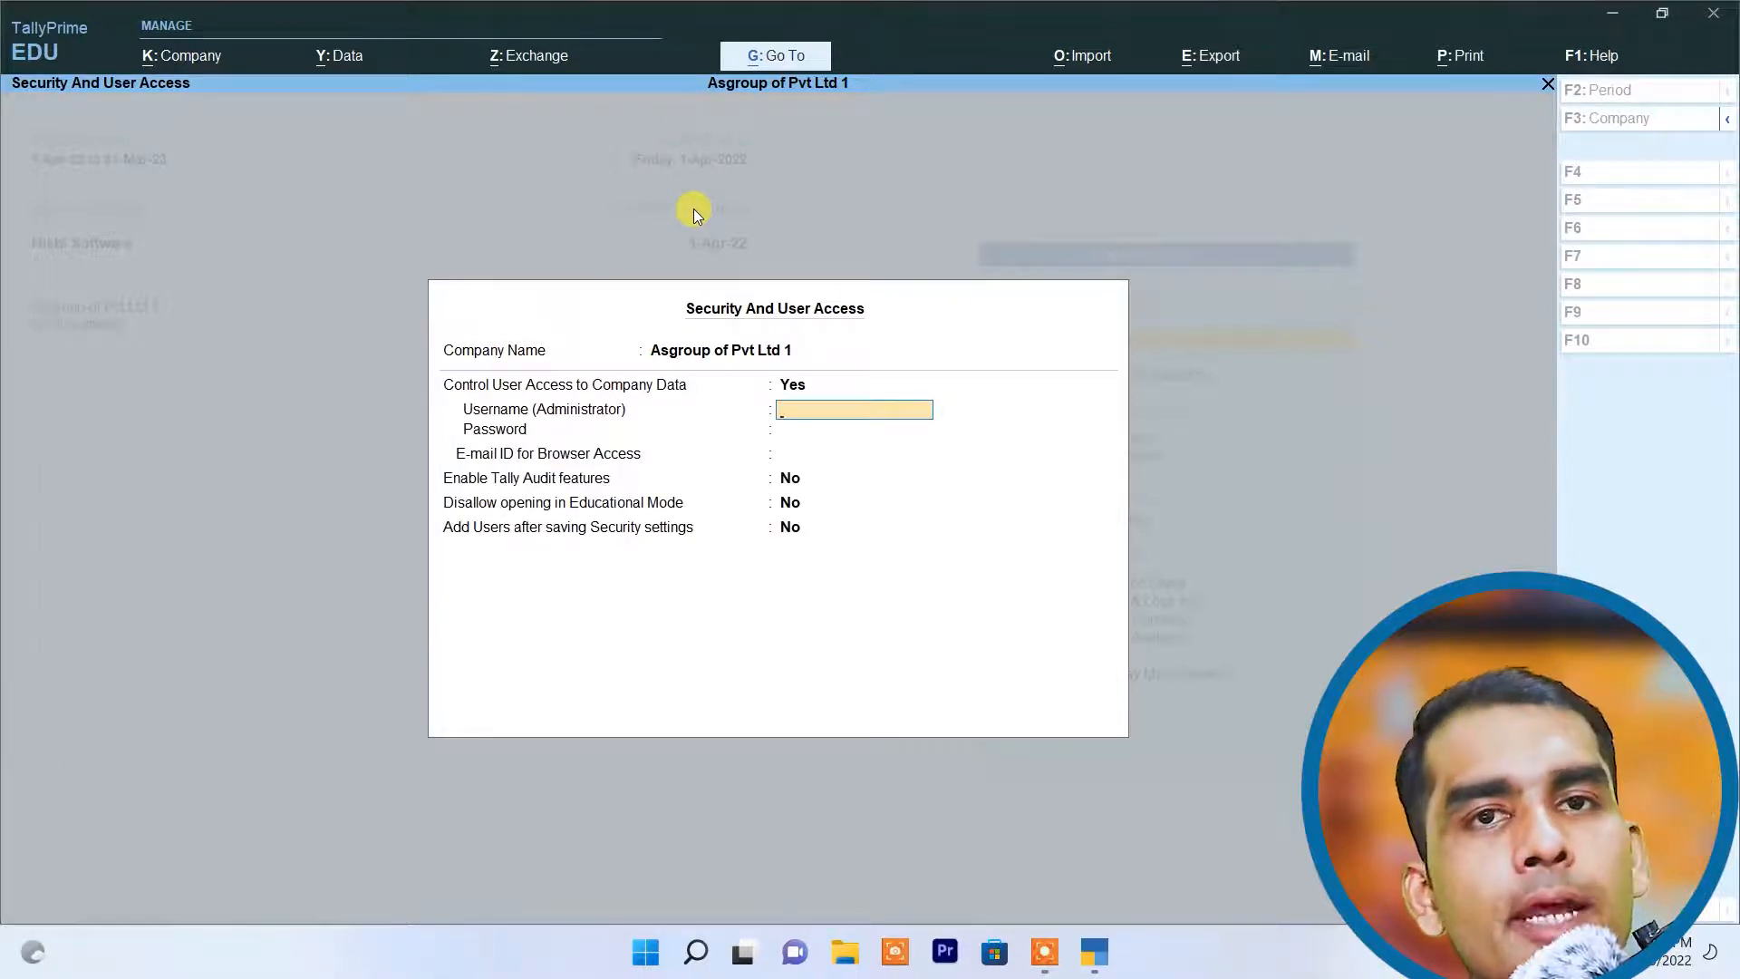
Step: Enter the administrator's username, then enter and confirm the administrator password
type("Amir")
key("Return")
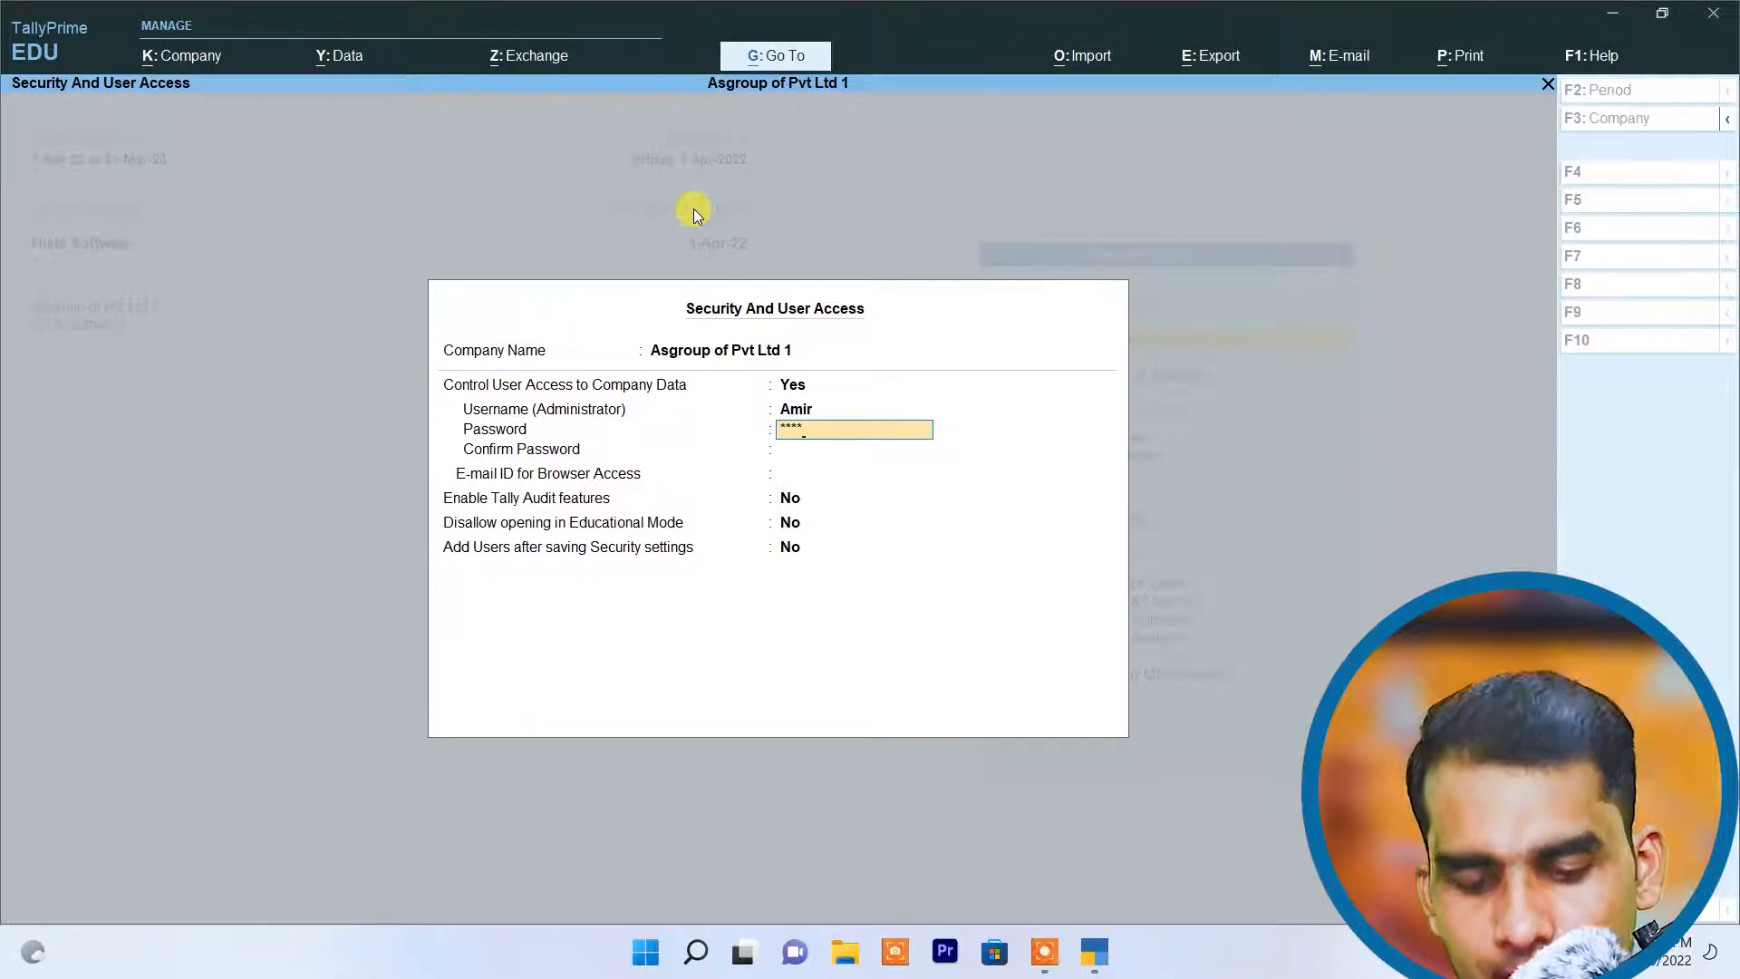
key("Return")
type("***")
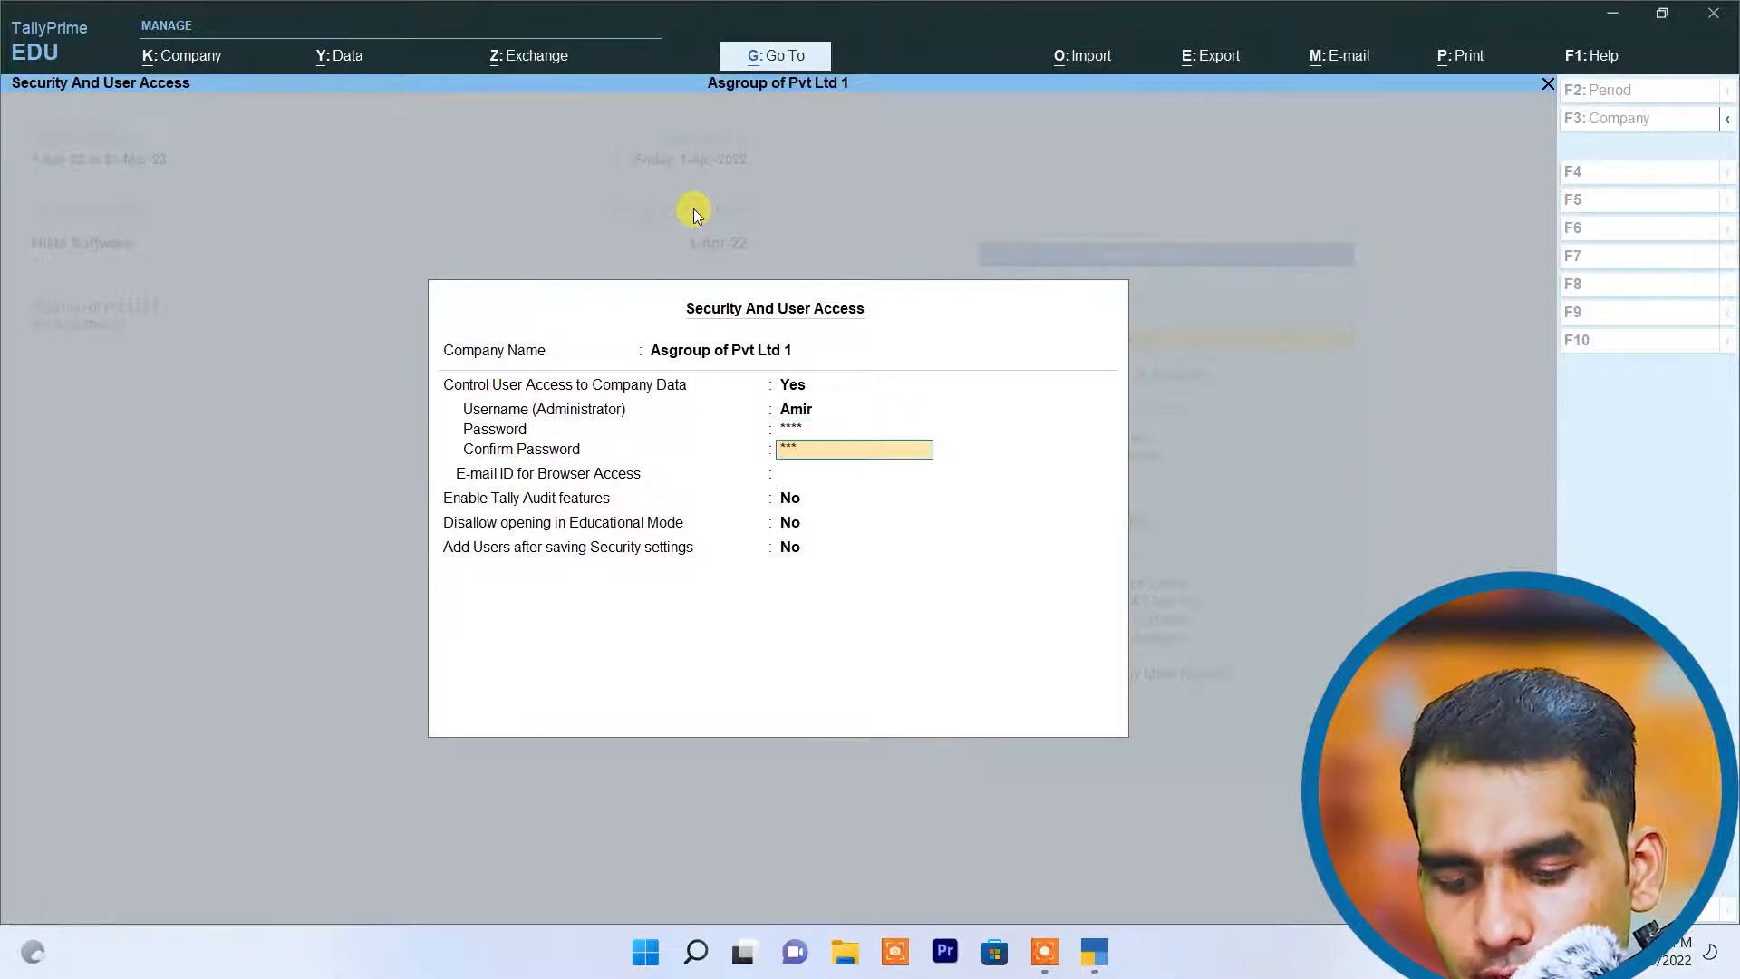
type("*")
key("Return")
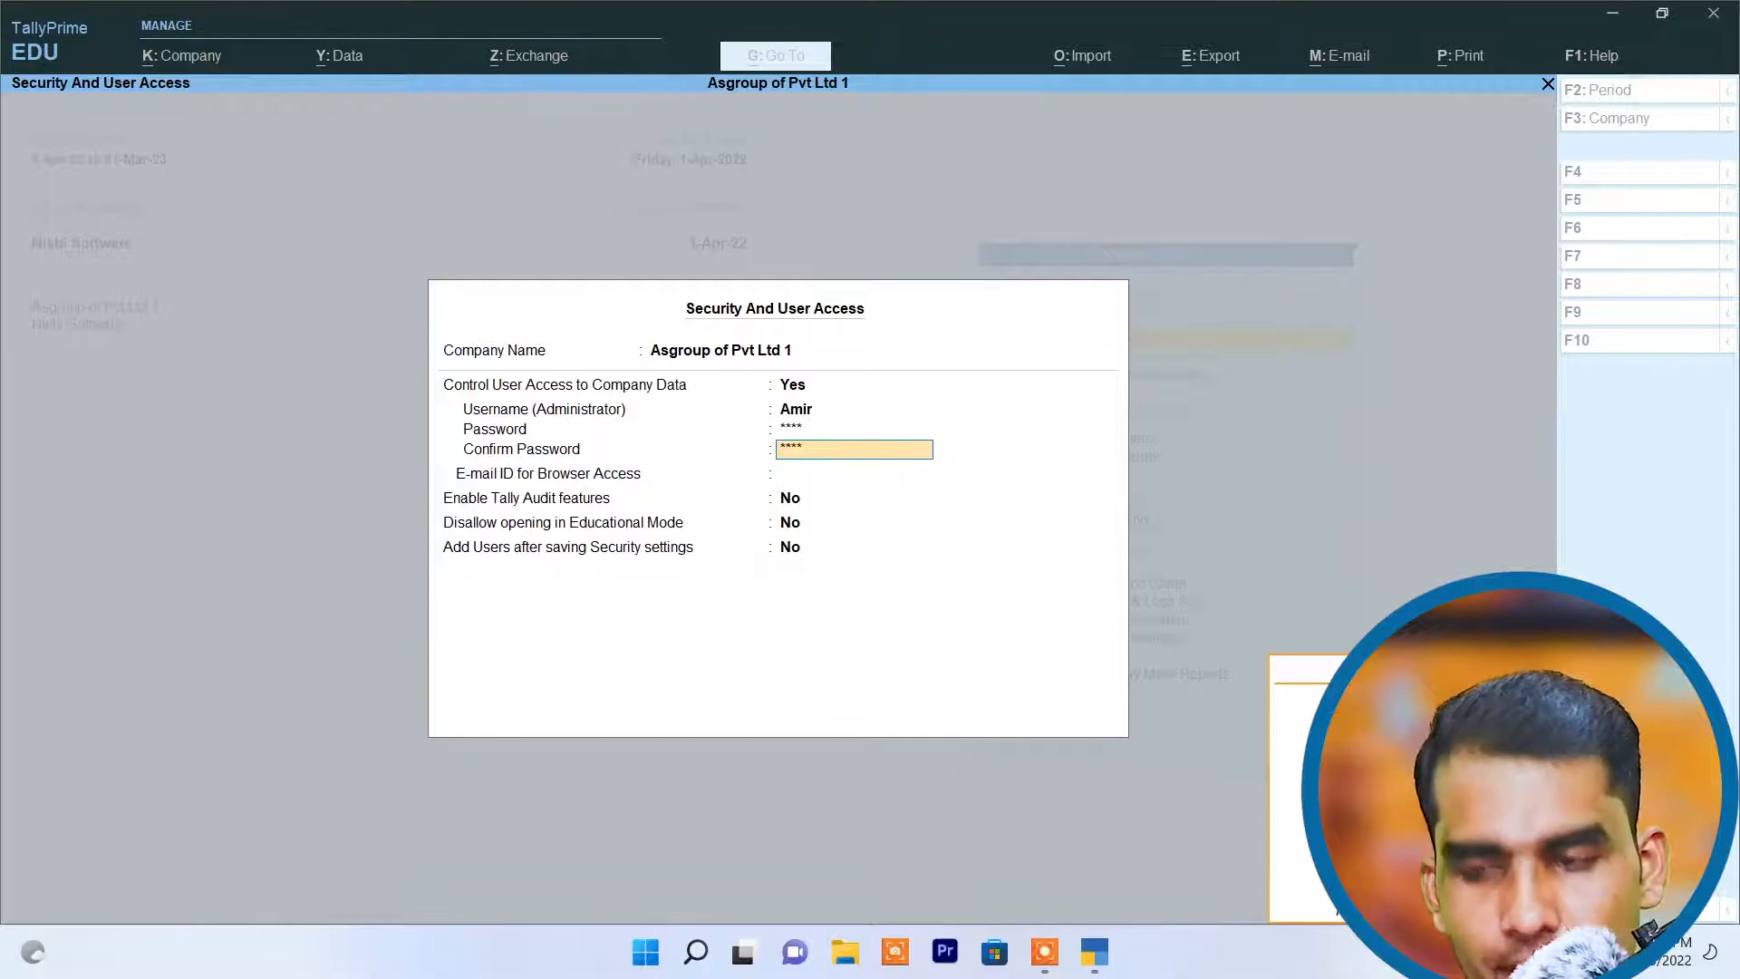
key("Return")
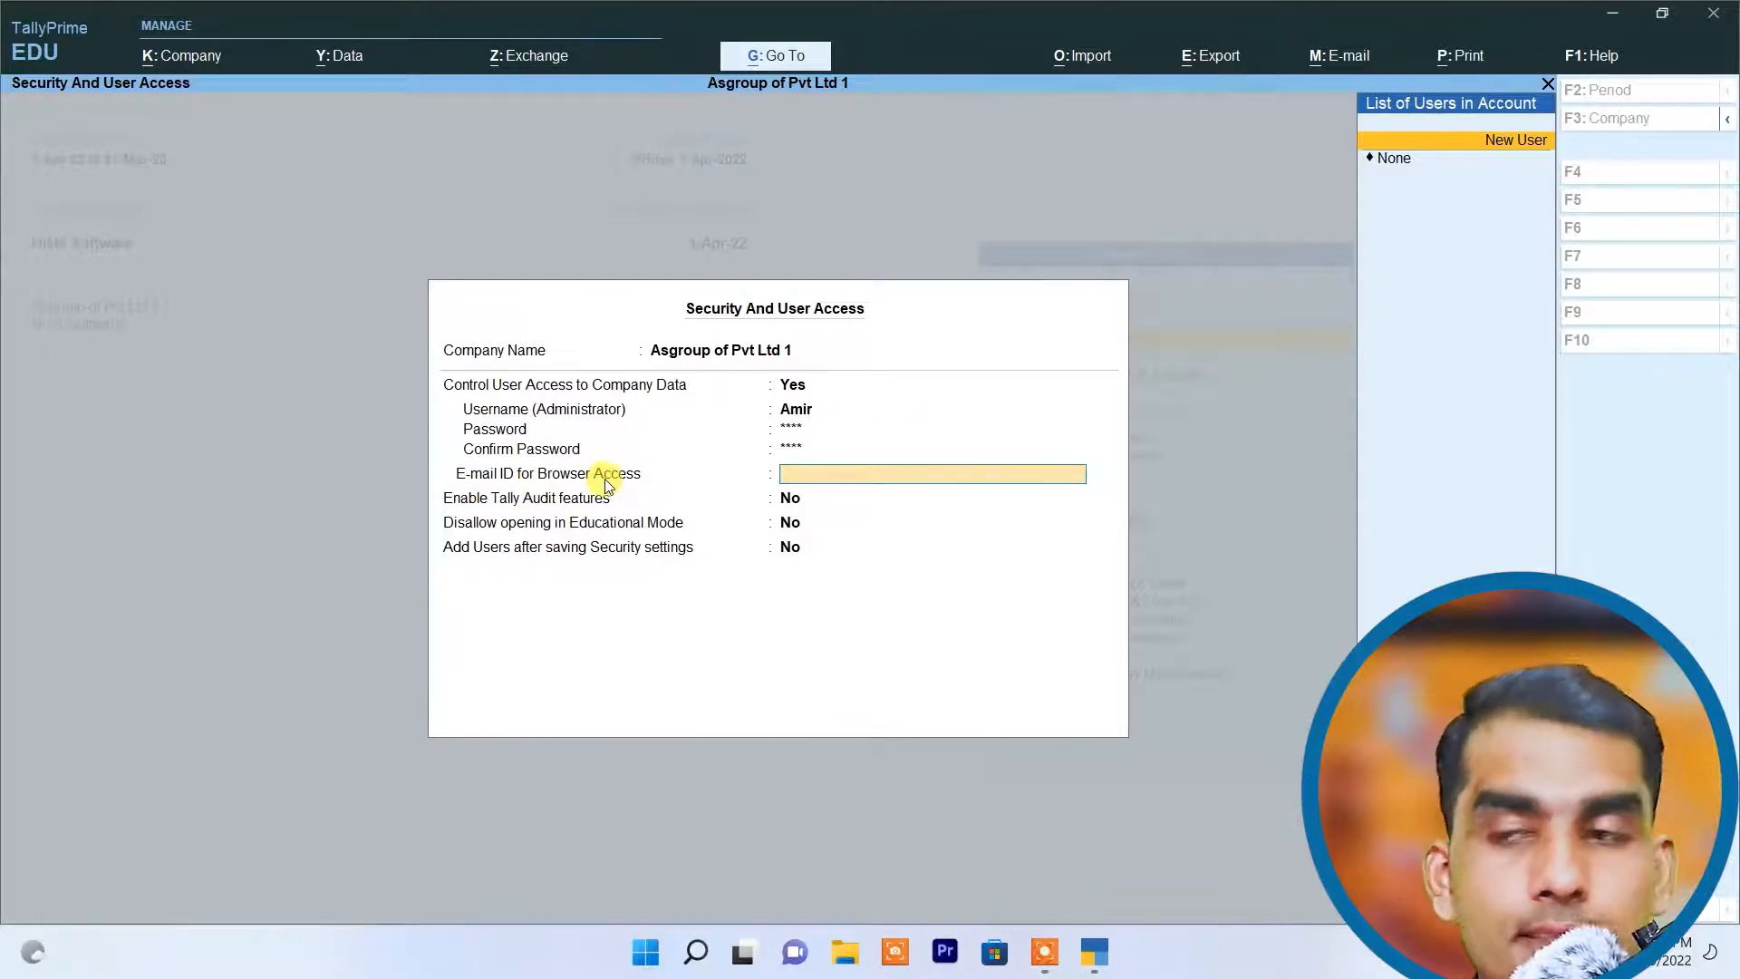
Step: Add a new user for browser access by entering the user's e-mail address
left_click(1515, 140)
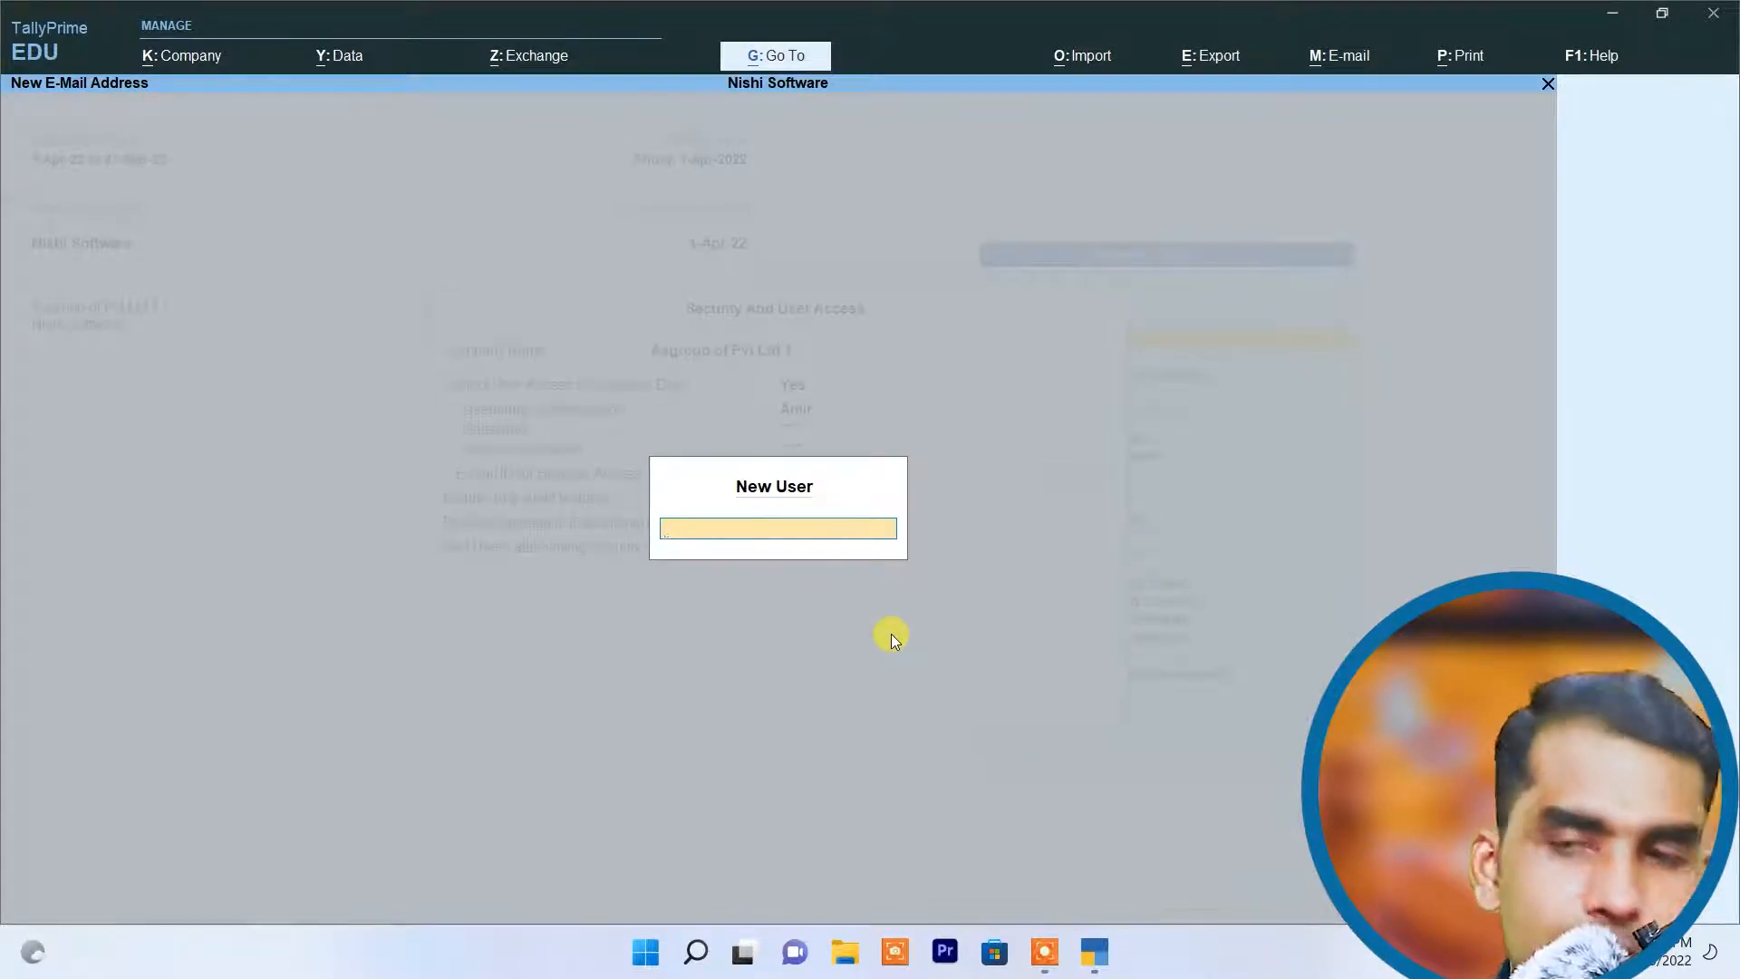
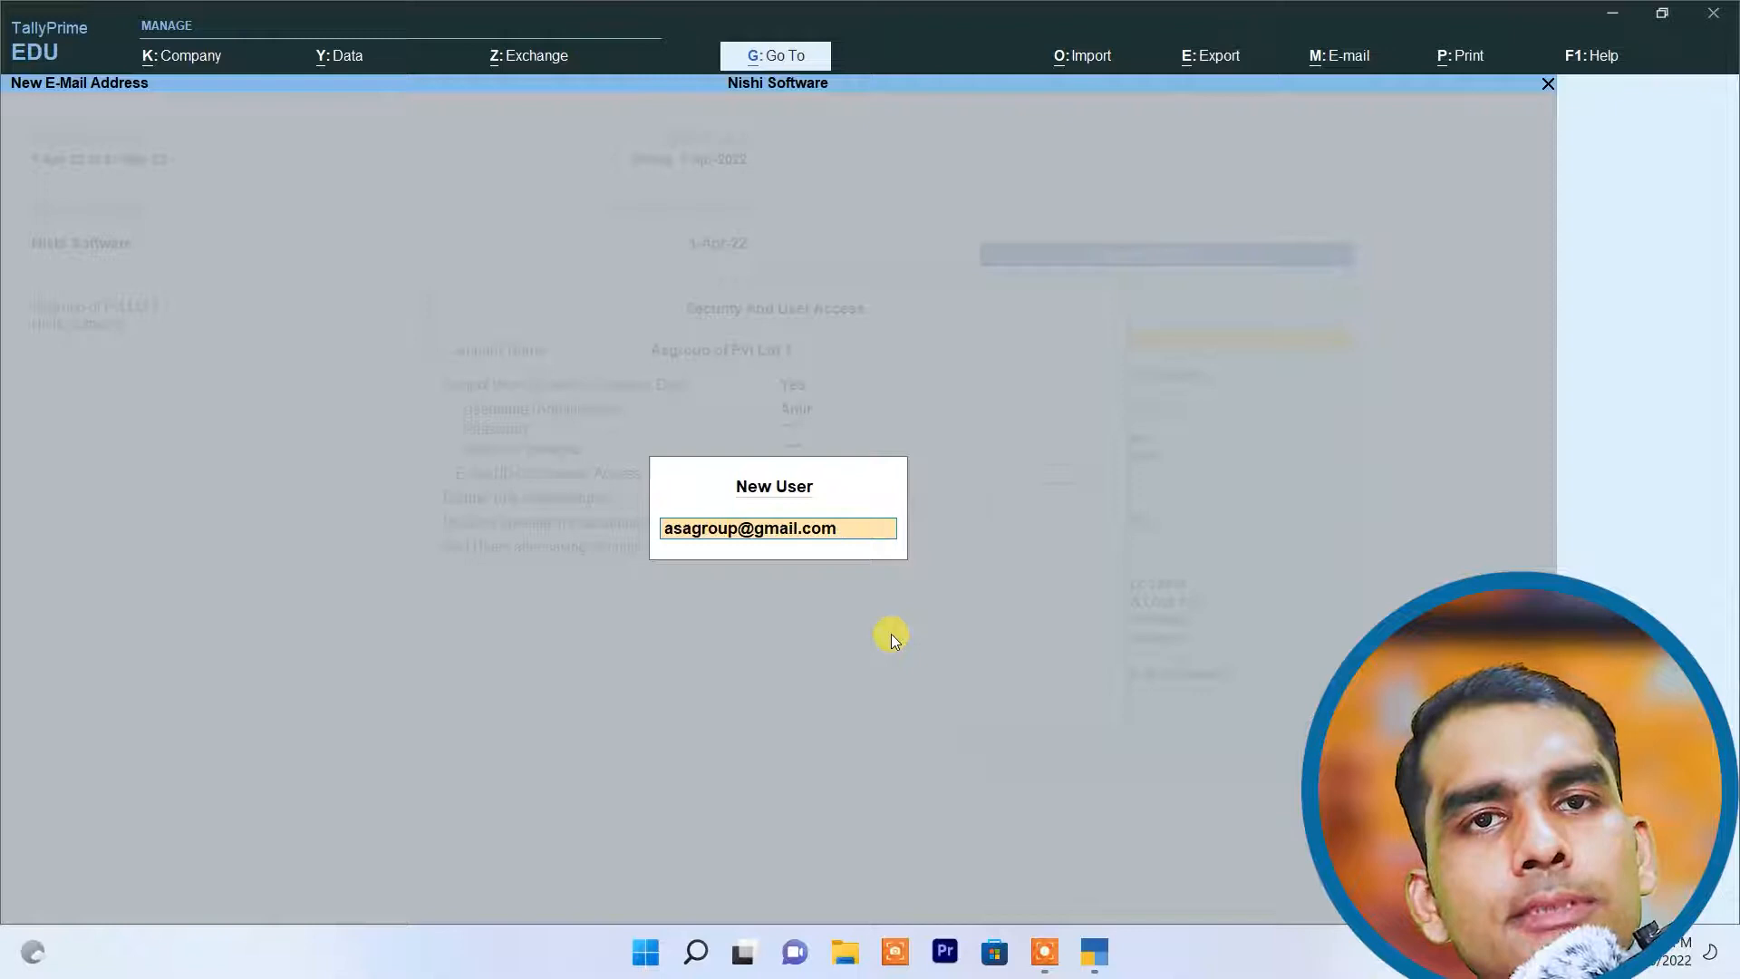
key("Return")
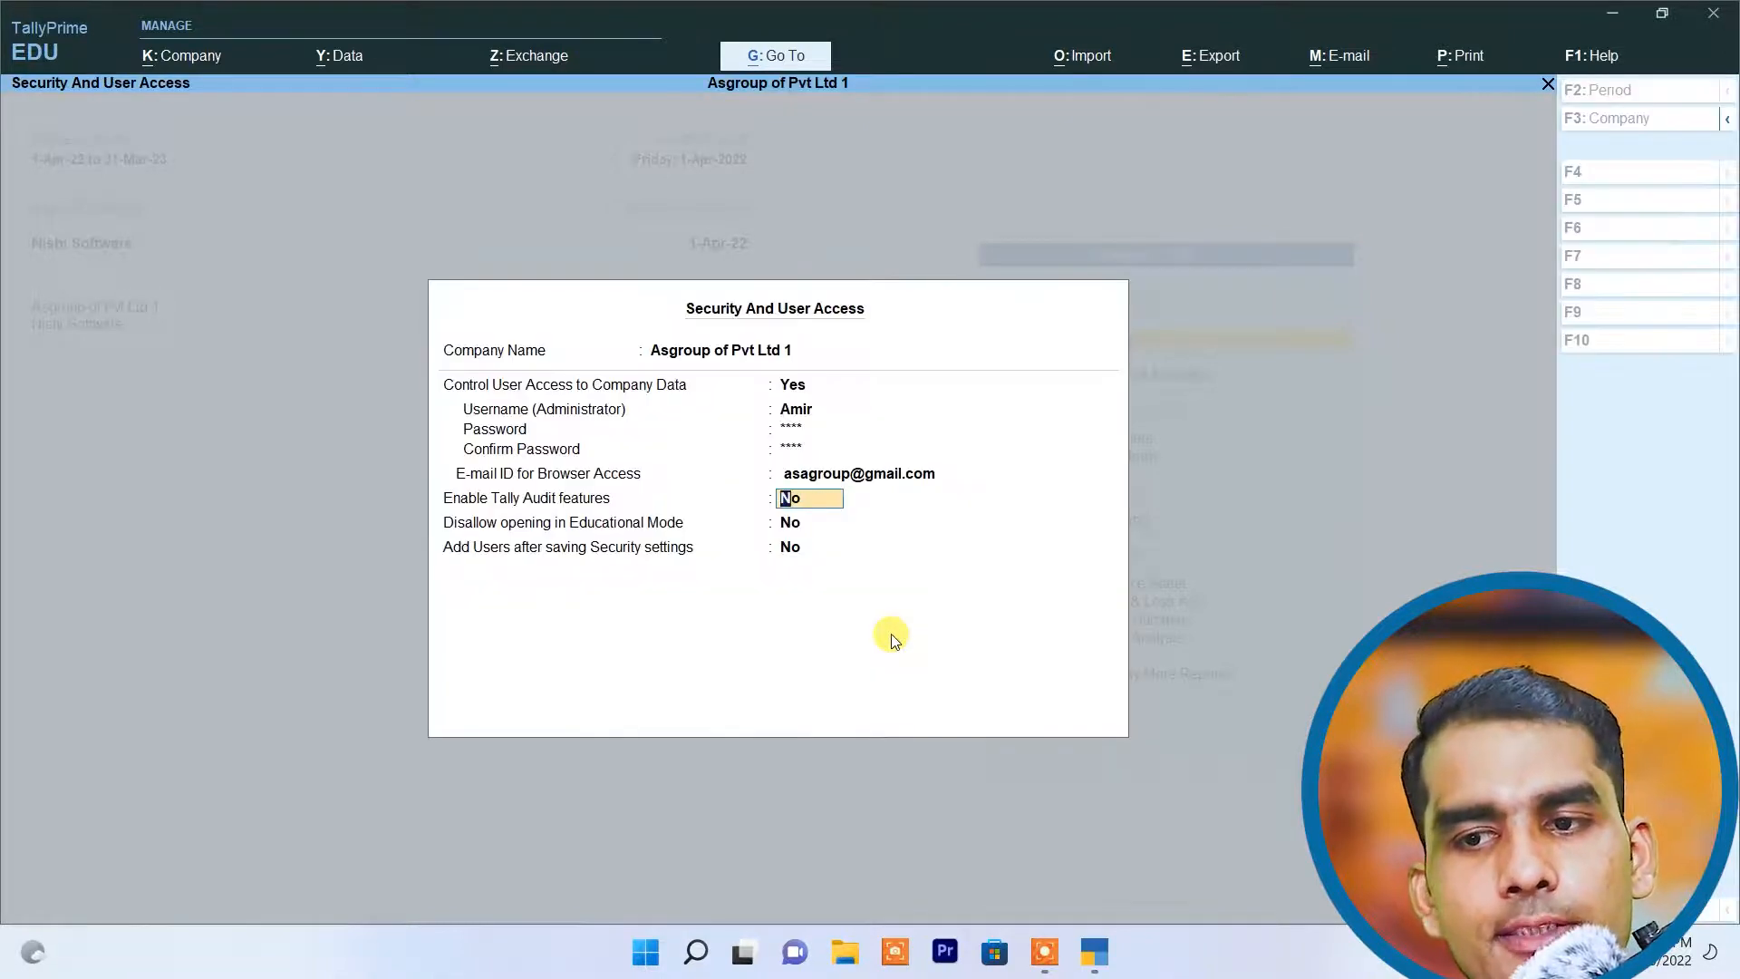
Step: Save the security settings with Tally Audit, the Educational Mode restriction and adding users left at No, and close the company list
key("ctrl")
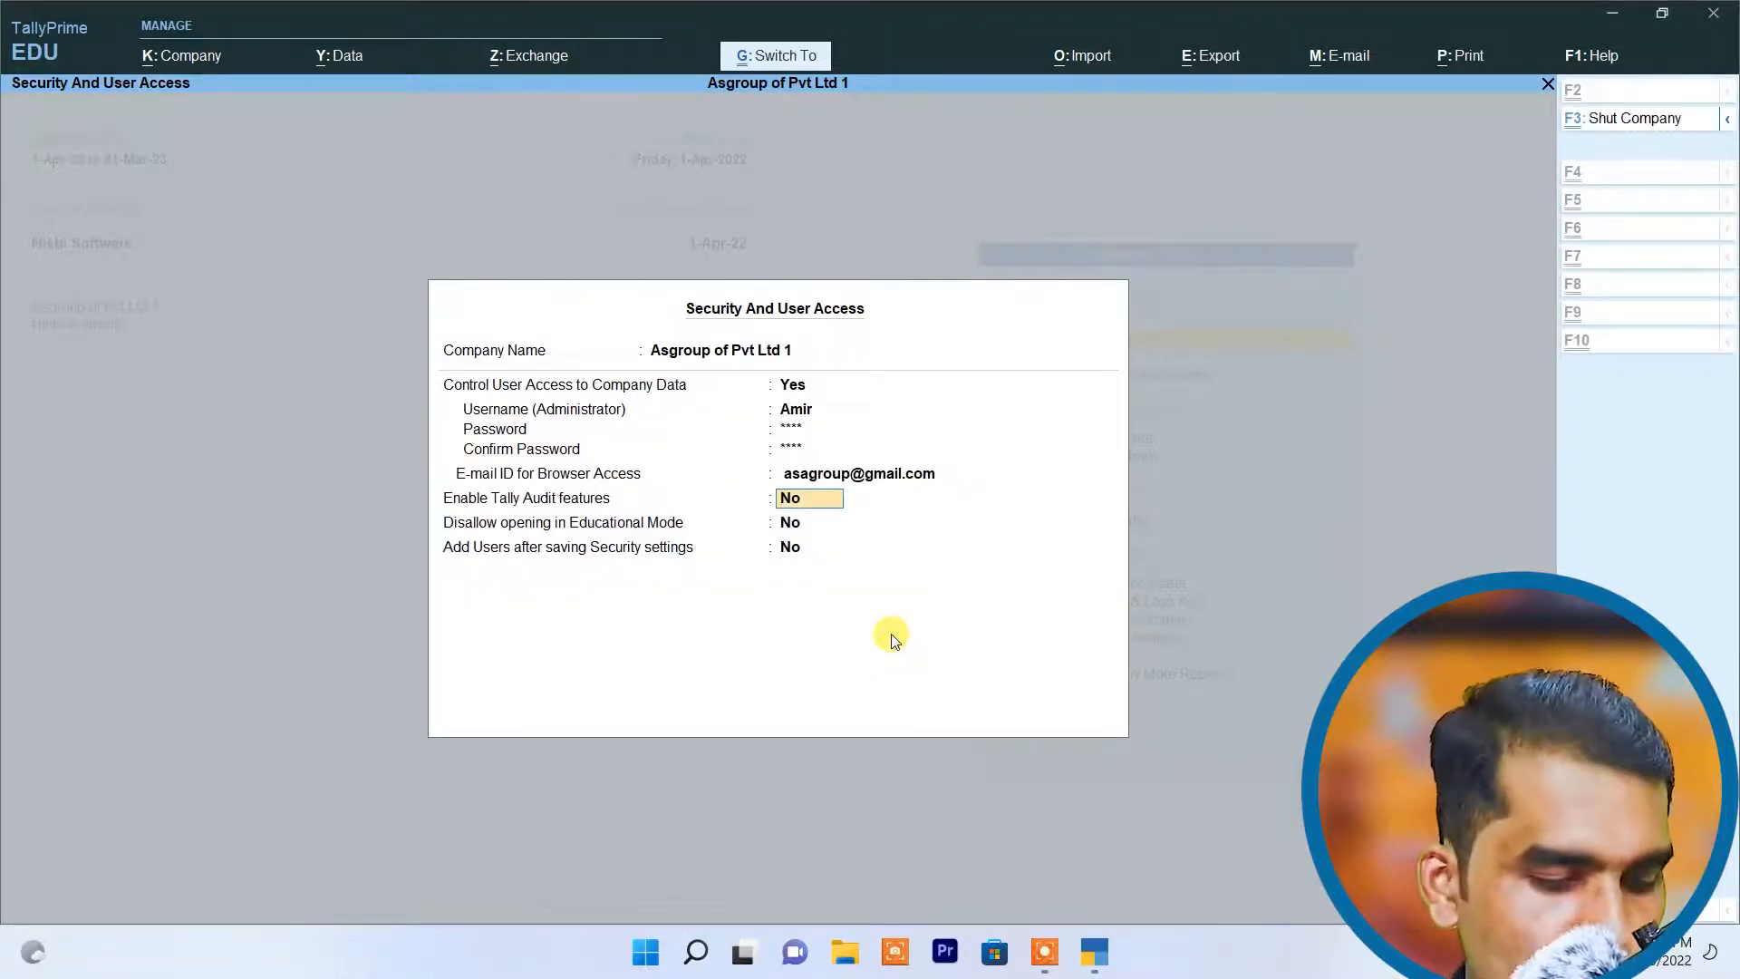
key("Return")
key("Return")
key("Return")
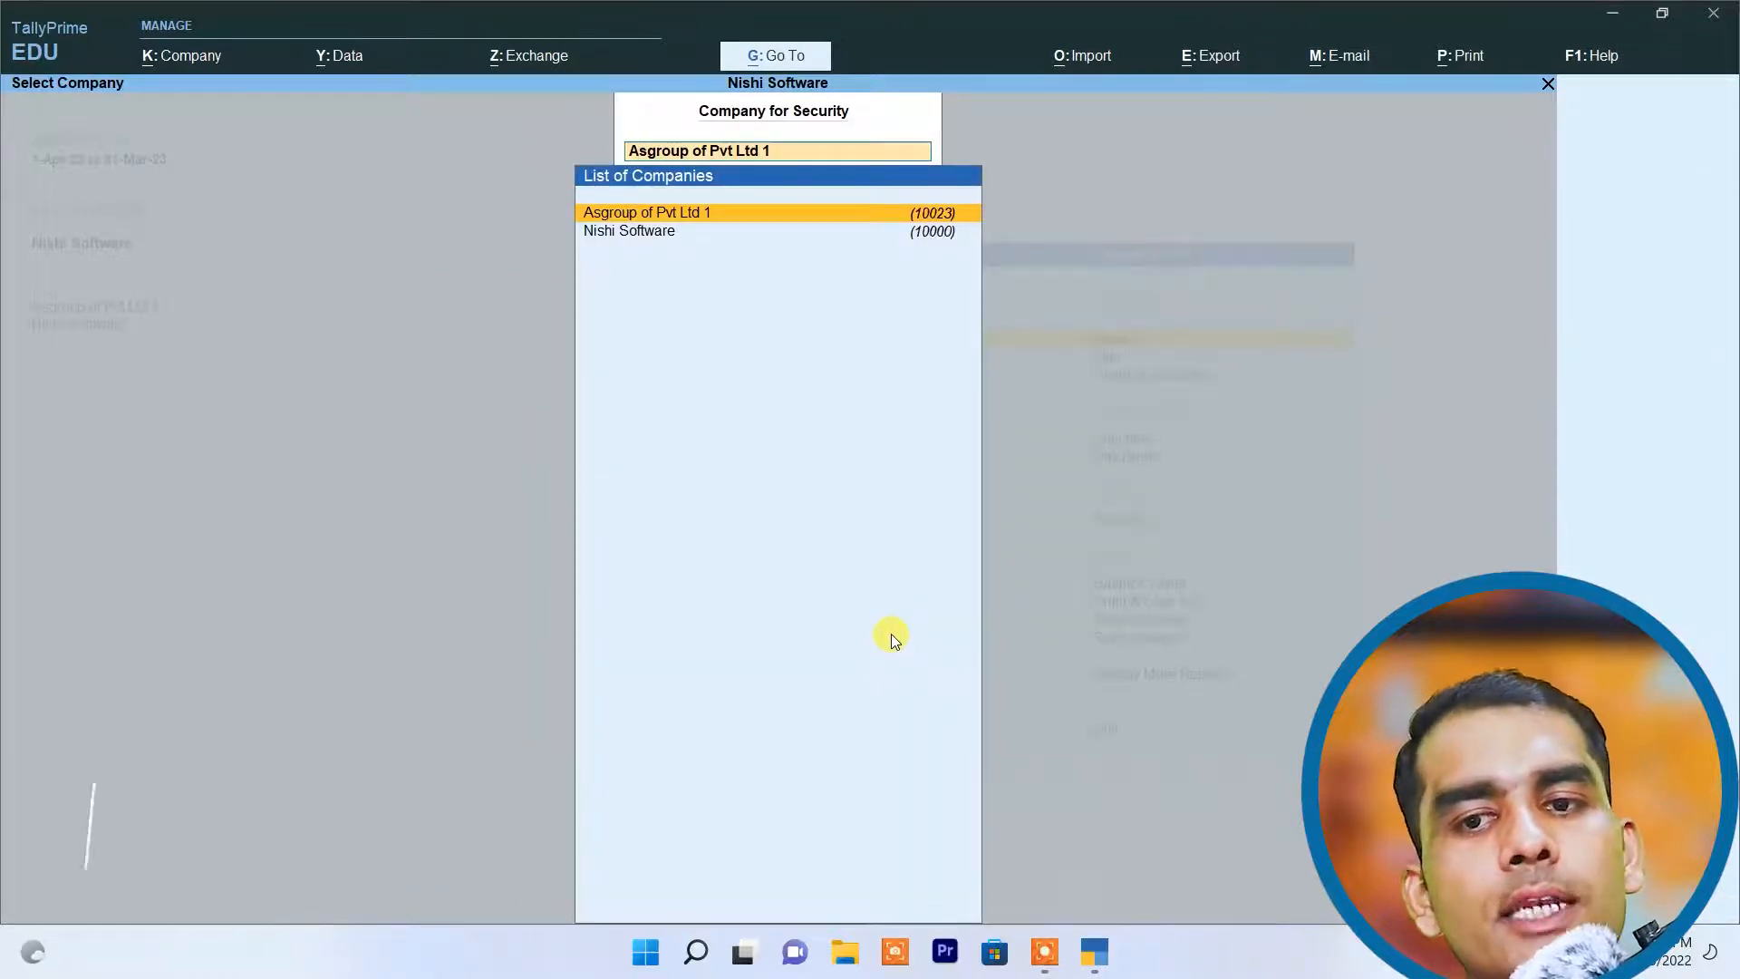
key("Escape")
key("Escape")
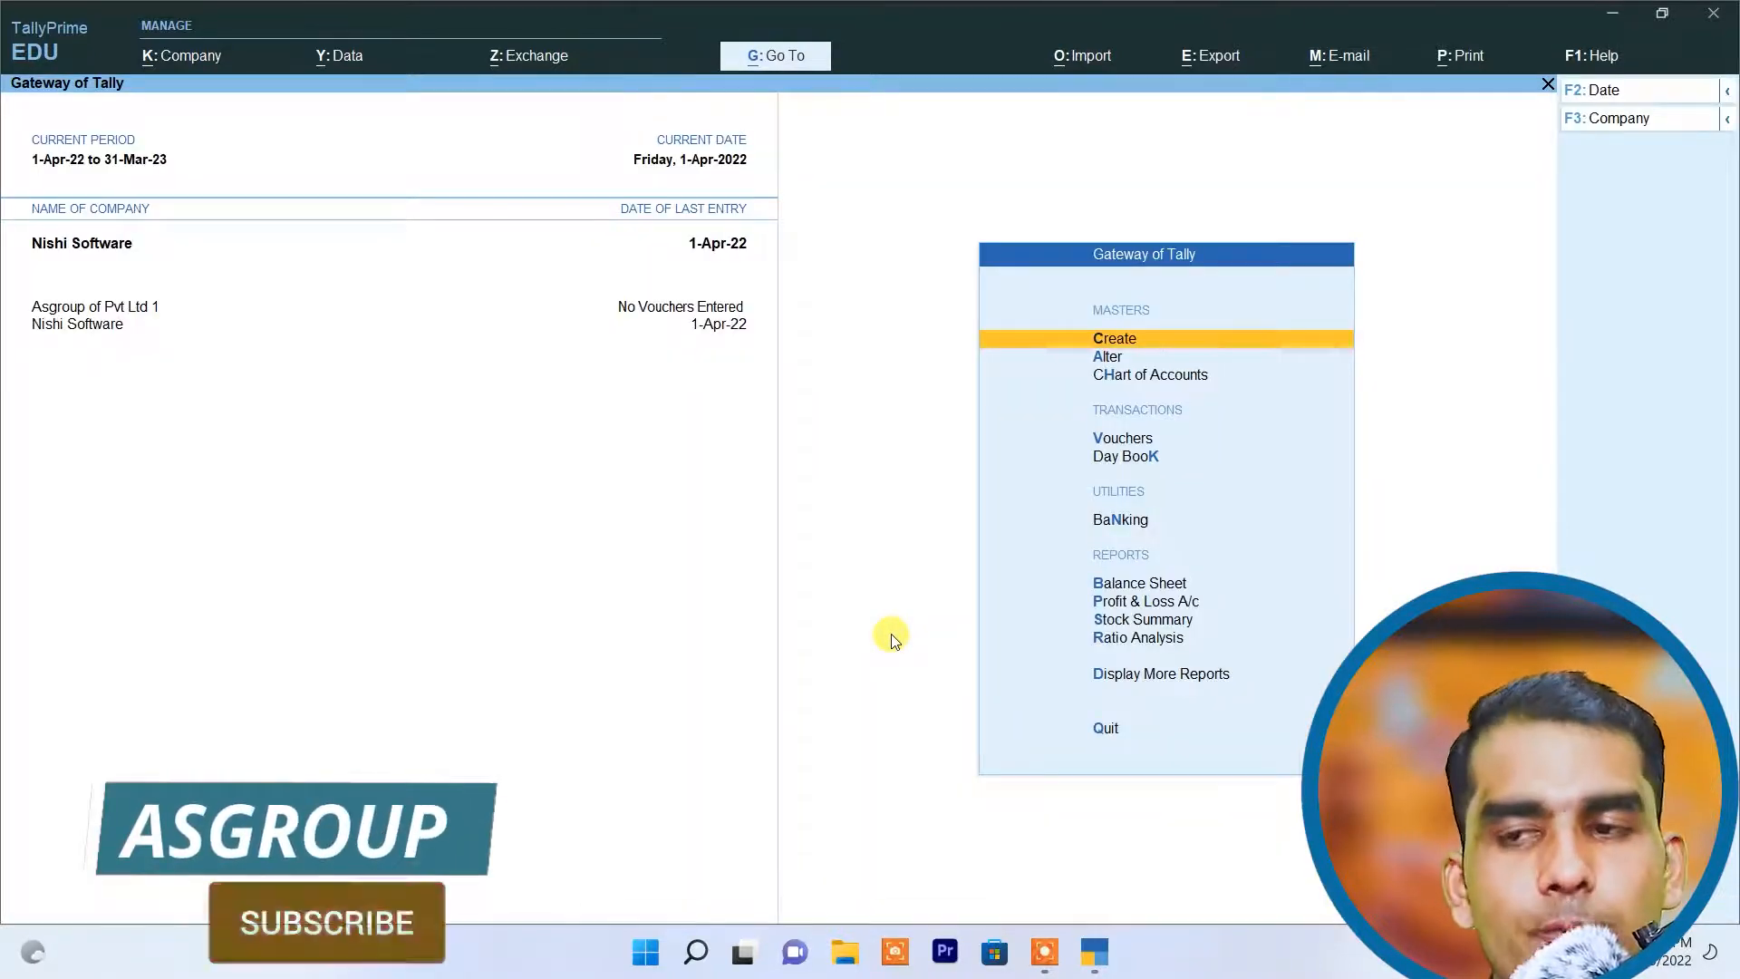
Step: Shut the company Asgroup of Pvt Ltd 1, keeping Nishi Software open
left_click(158, 50)
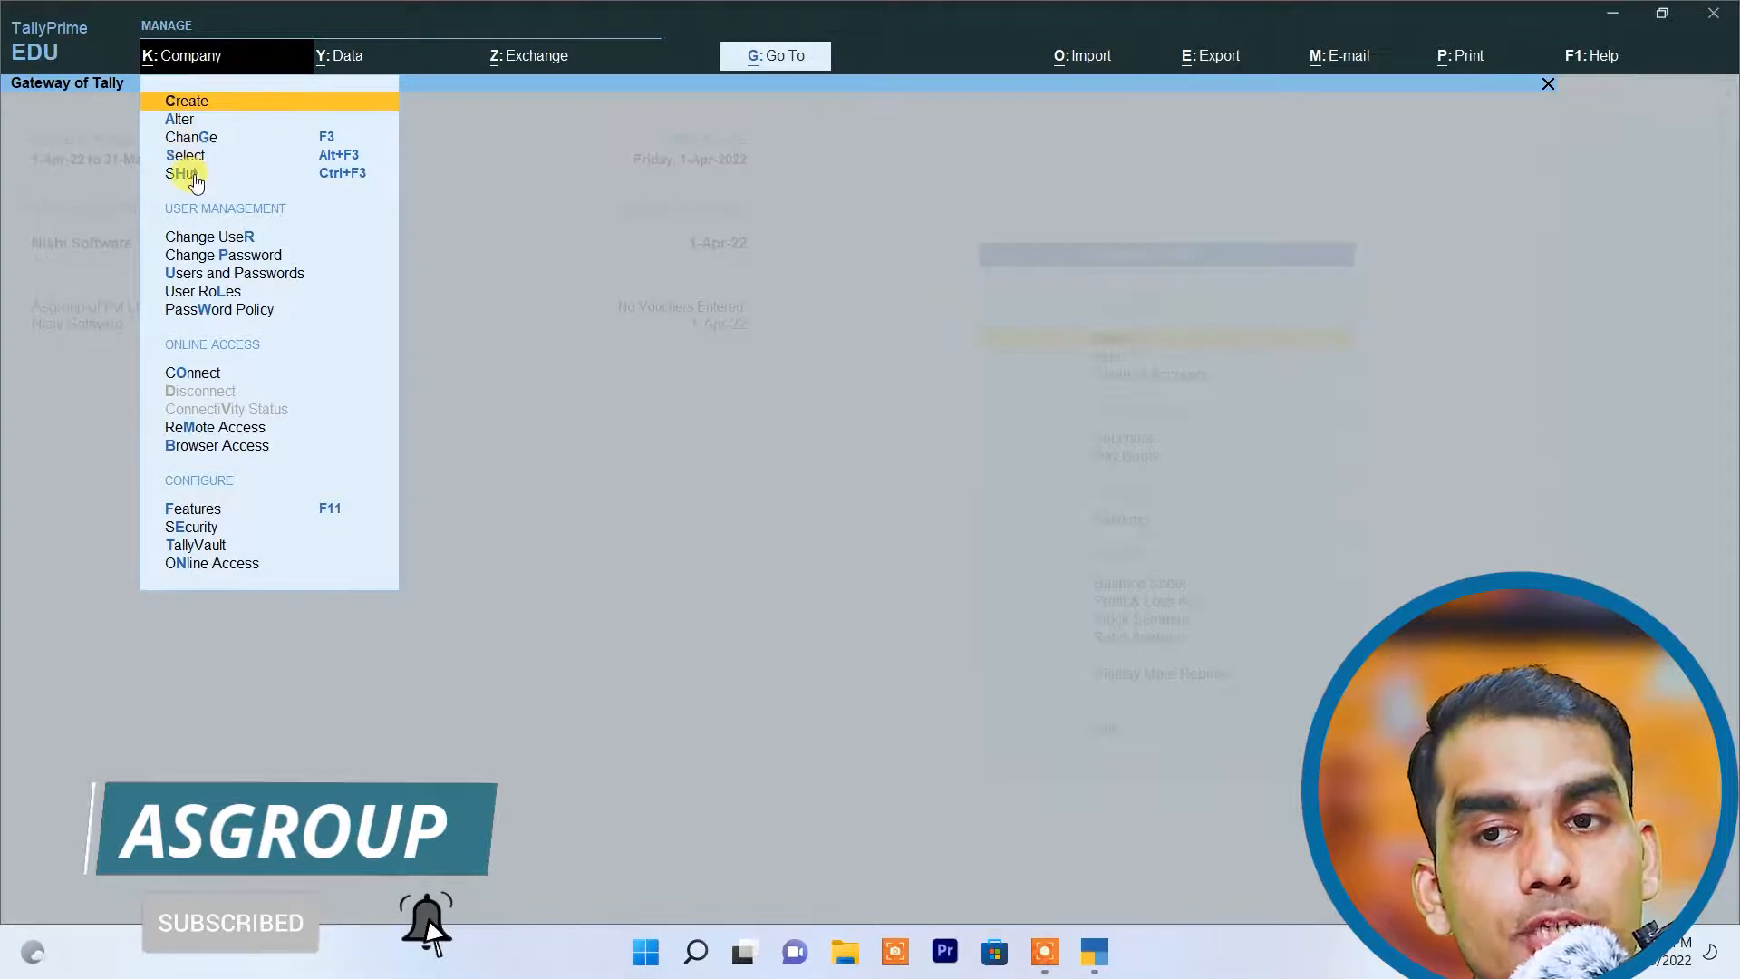
left_click(192, 174)
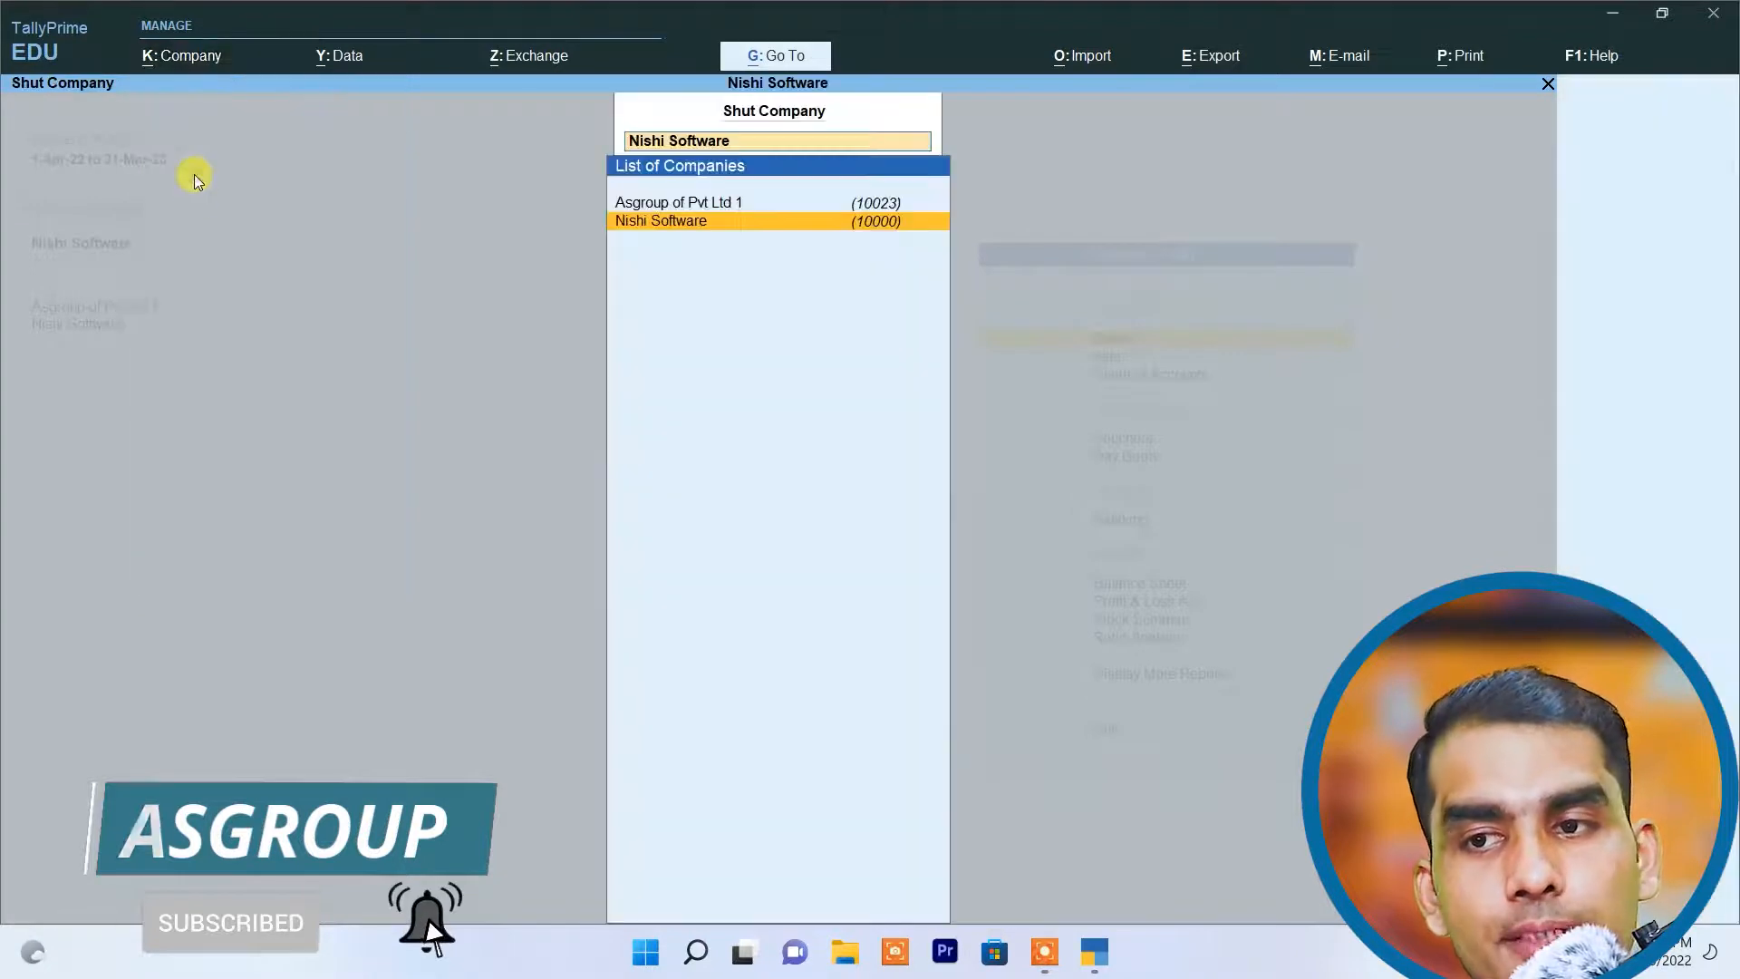
left_click(703, 205)
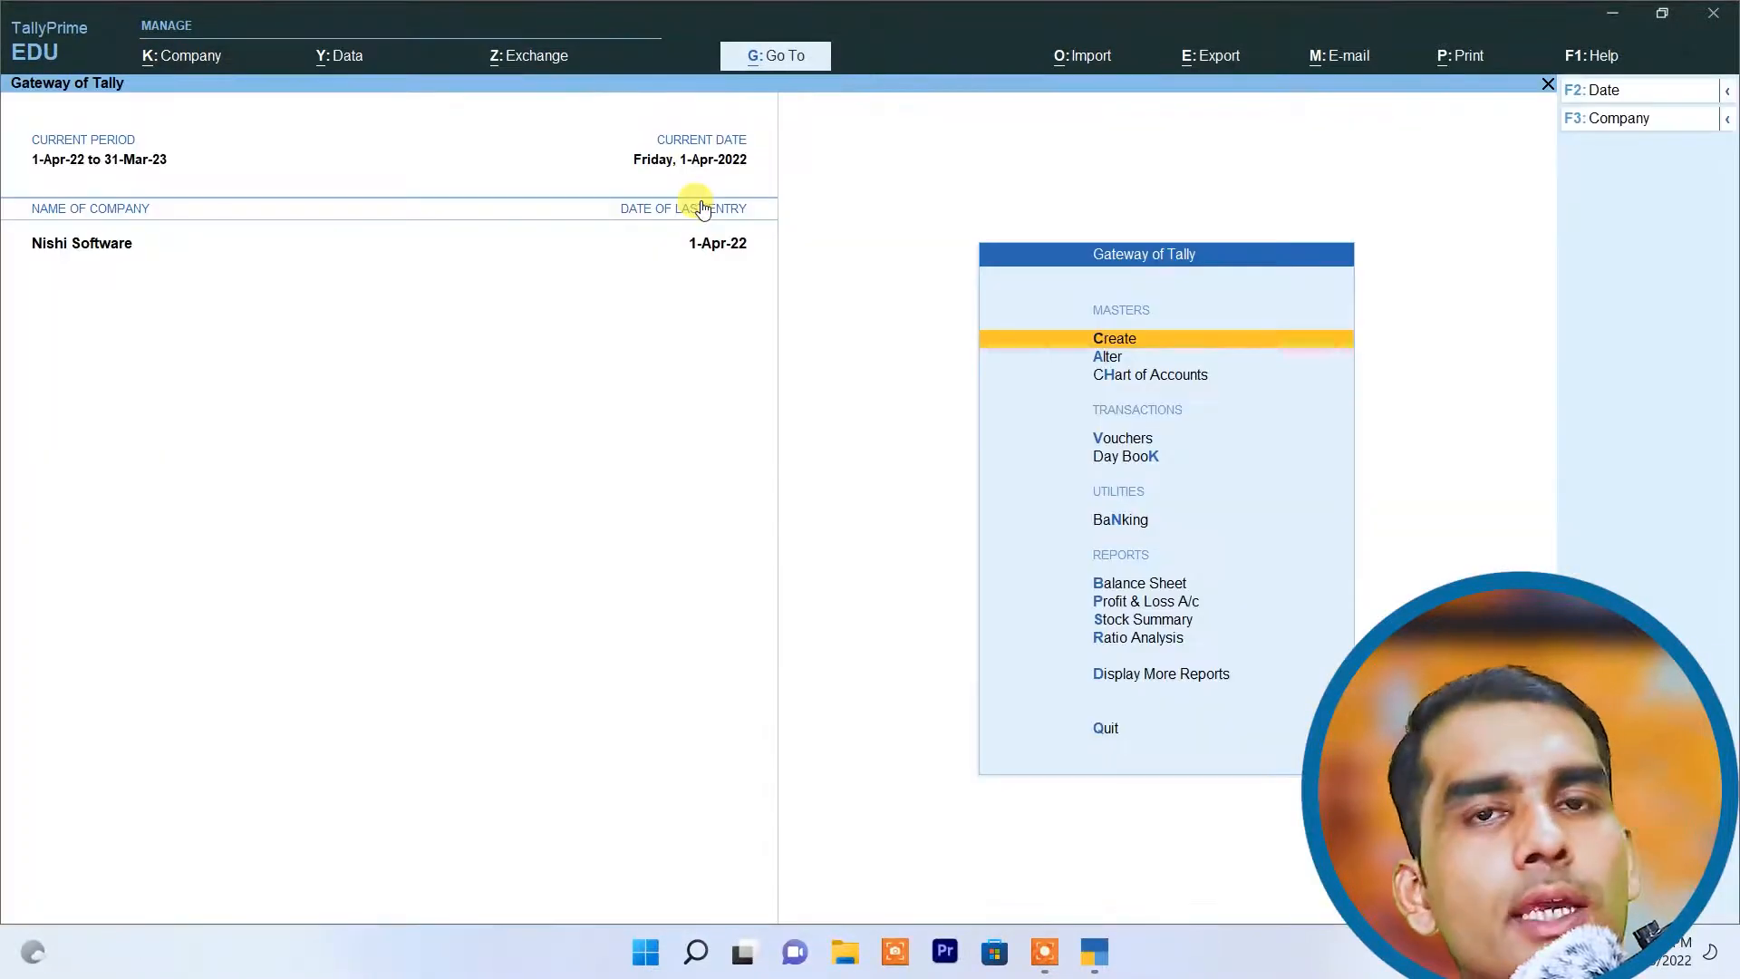
Step: Select Asgroup of Pvt Ltd 1 from the company list and log in with the administrator's username and password
left_click(192, 63)
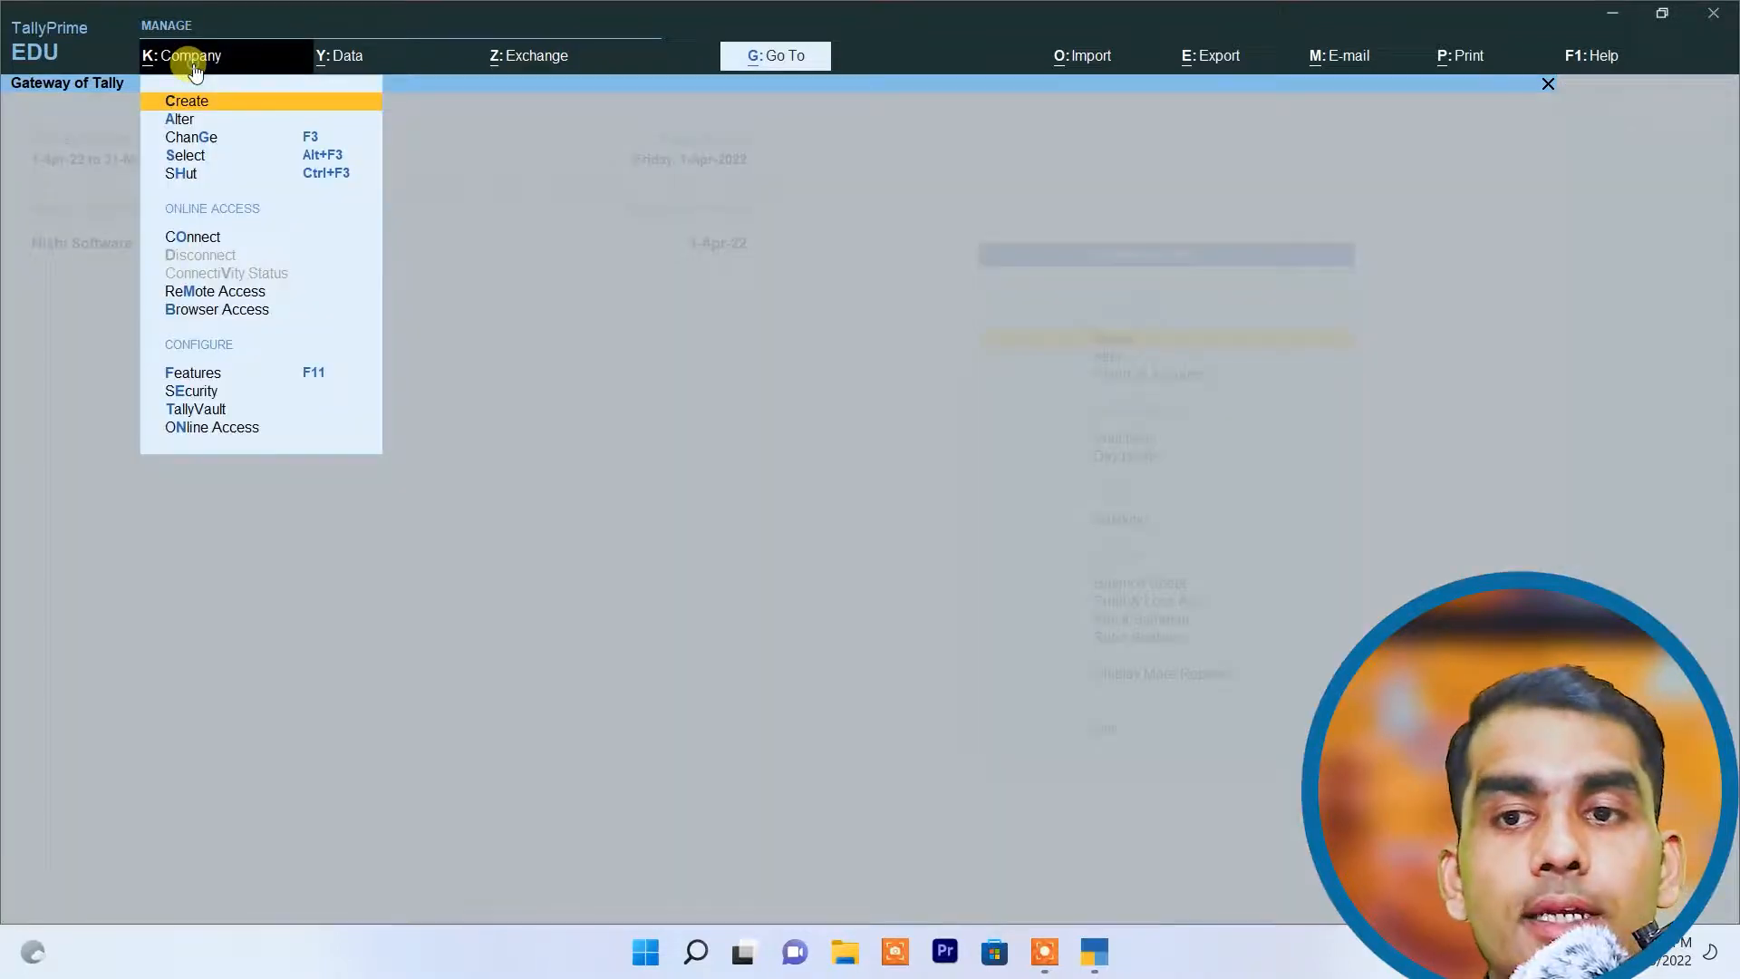
left_click(186, 154)
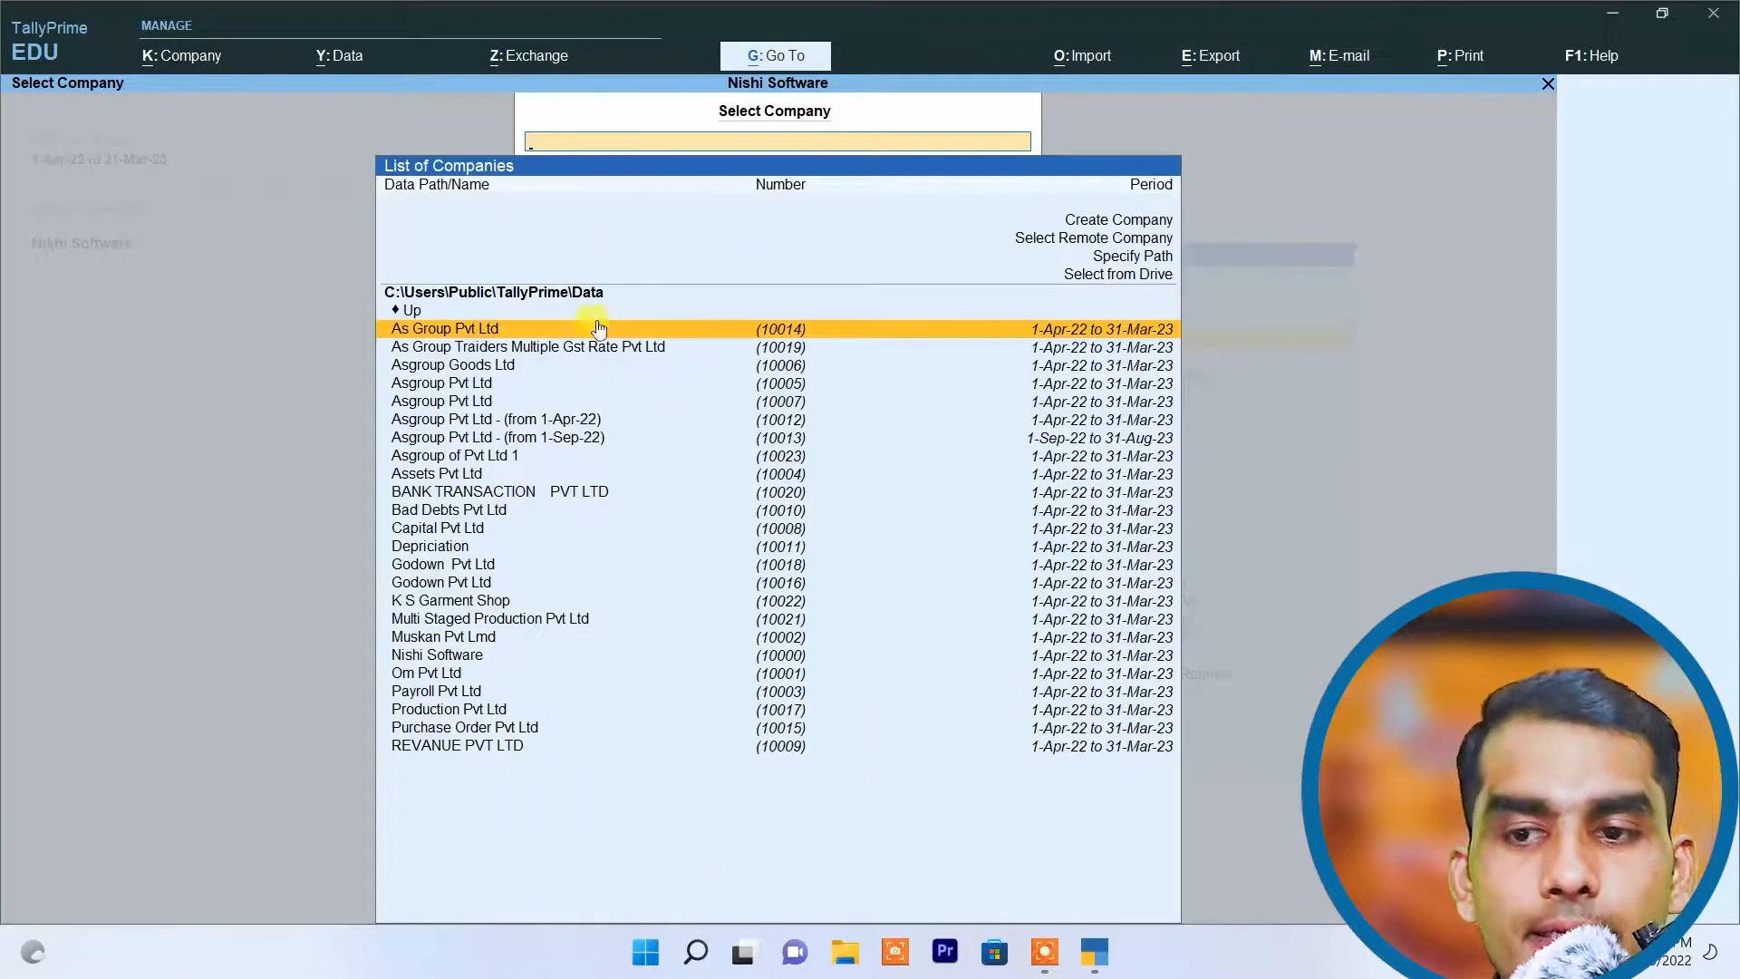
left_click(510, 458)
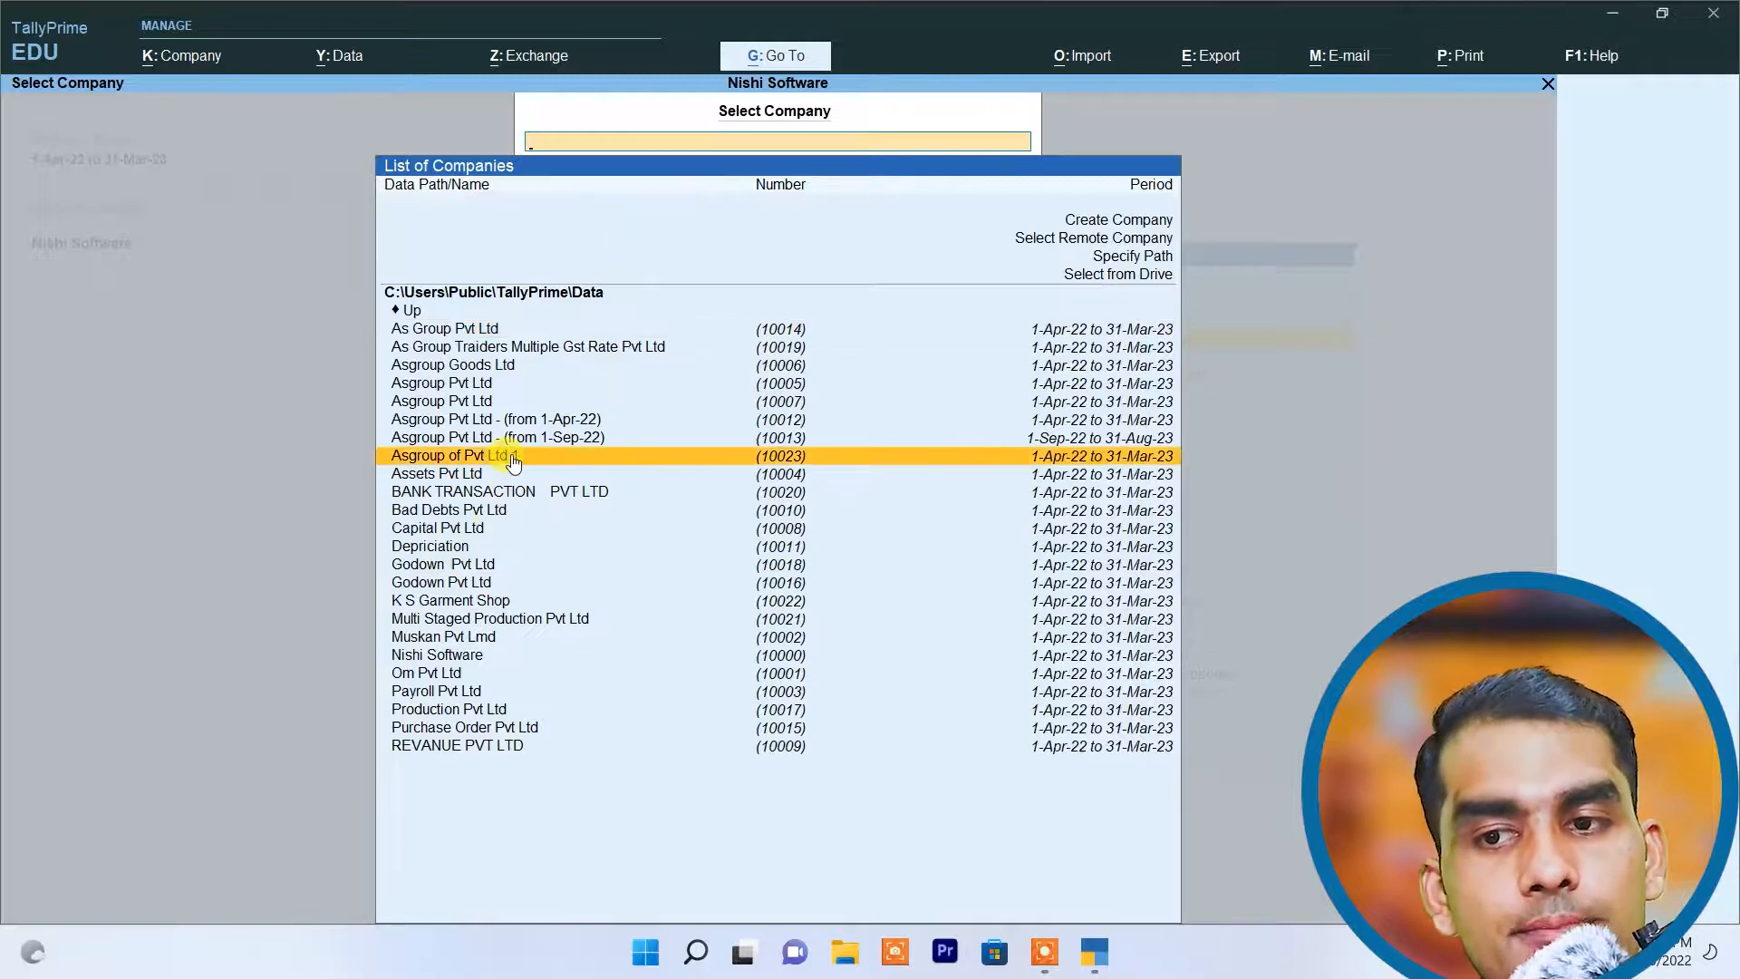
left_click(513, 461)
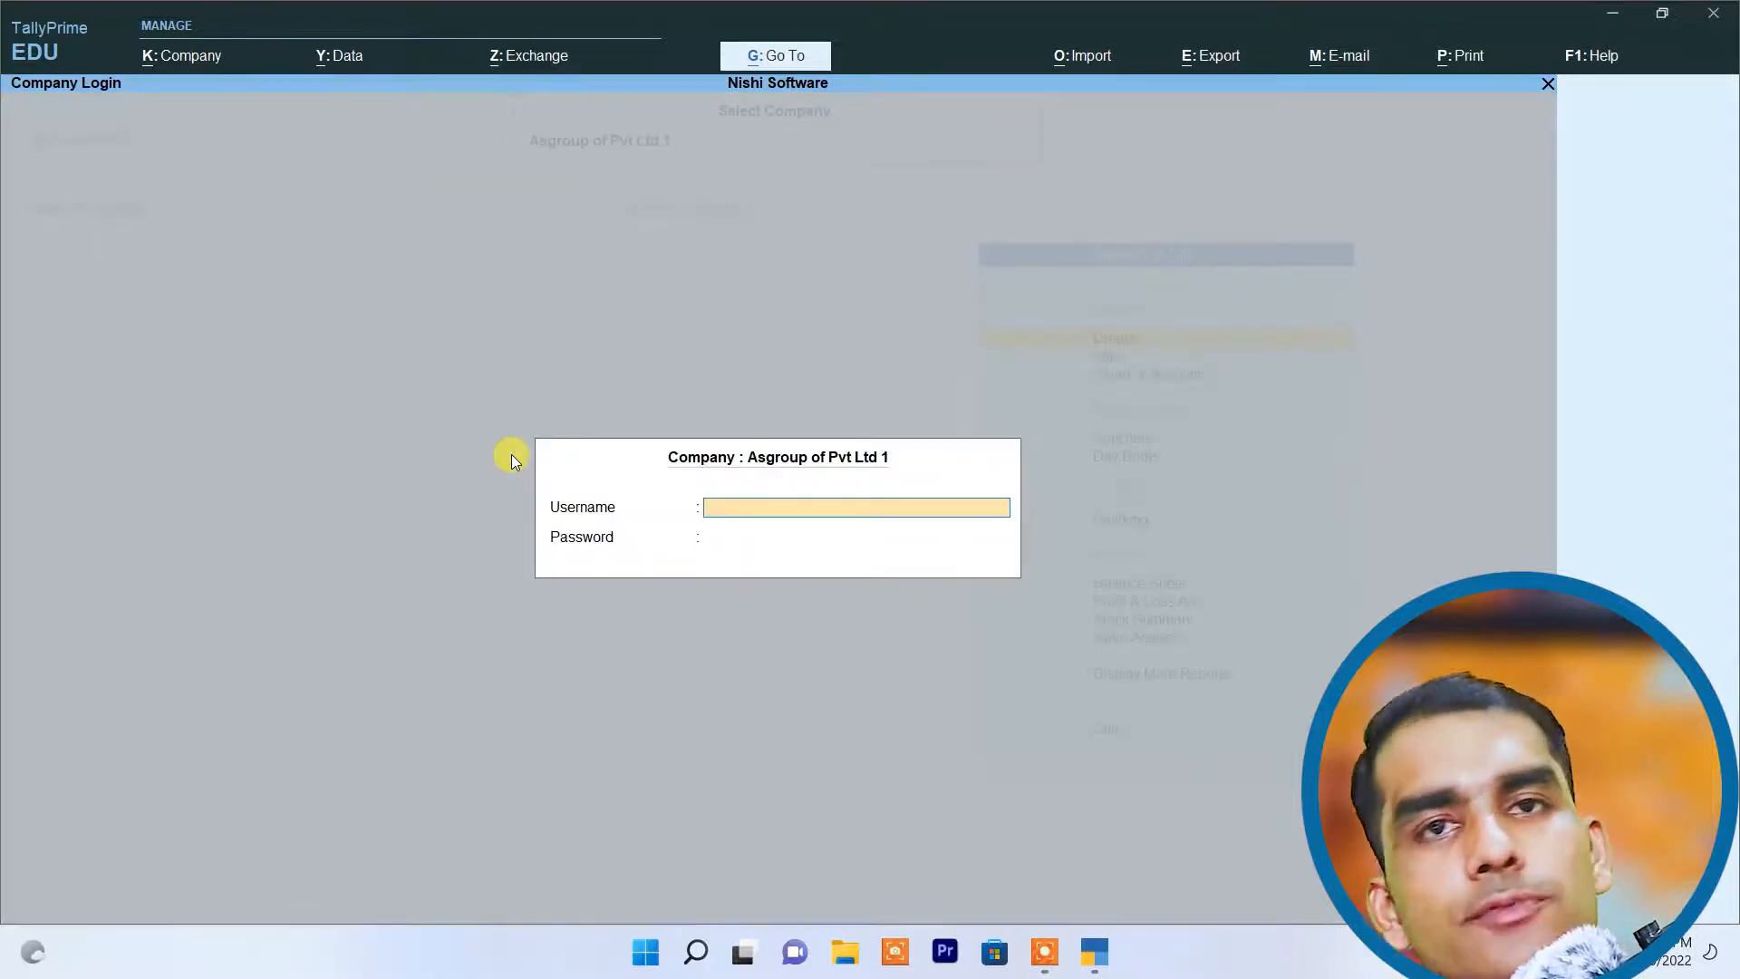
type("Amir")
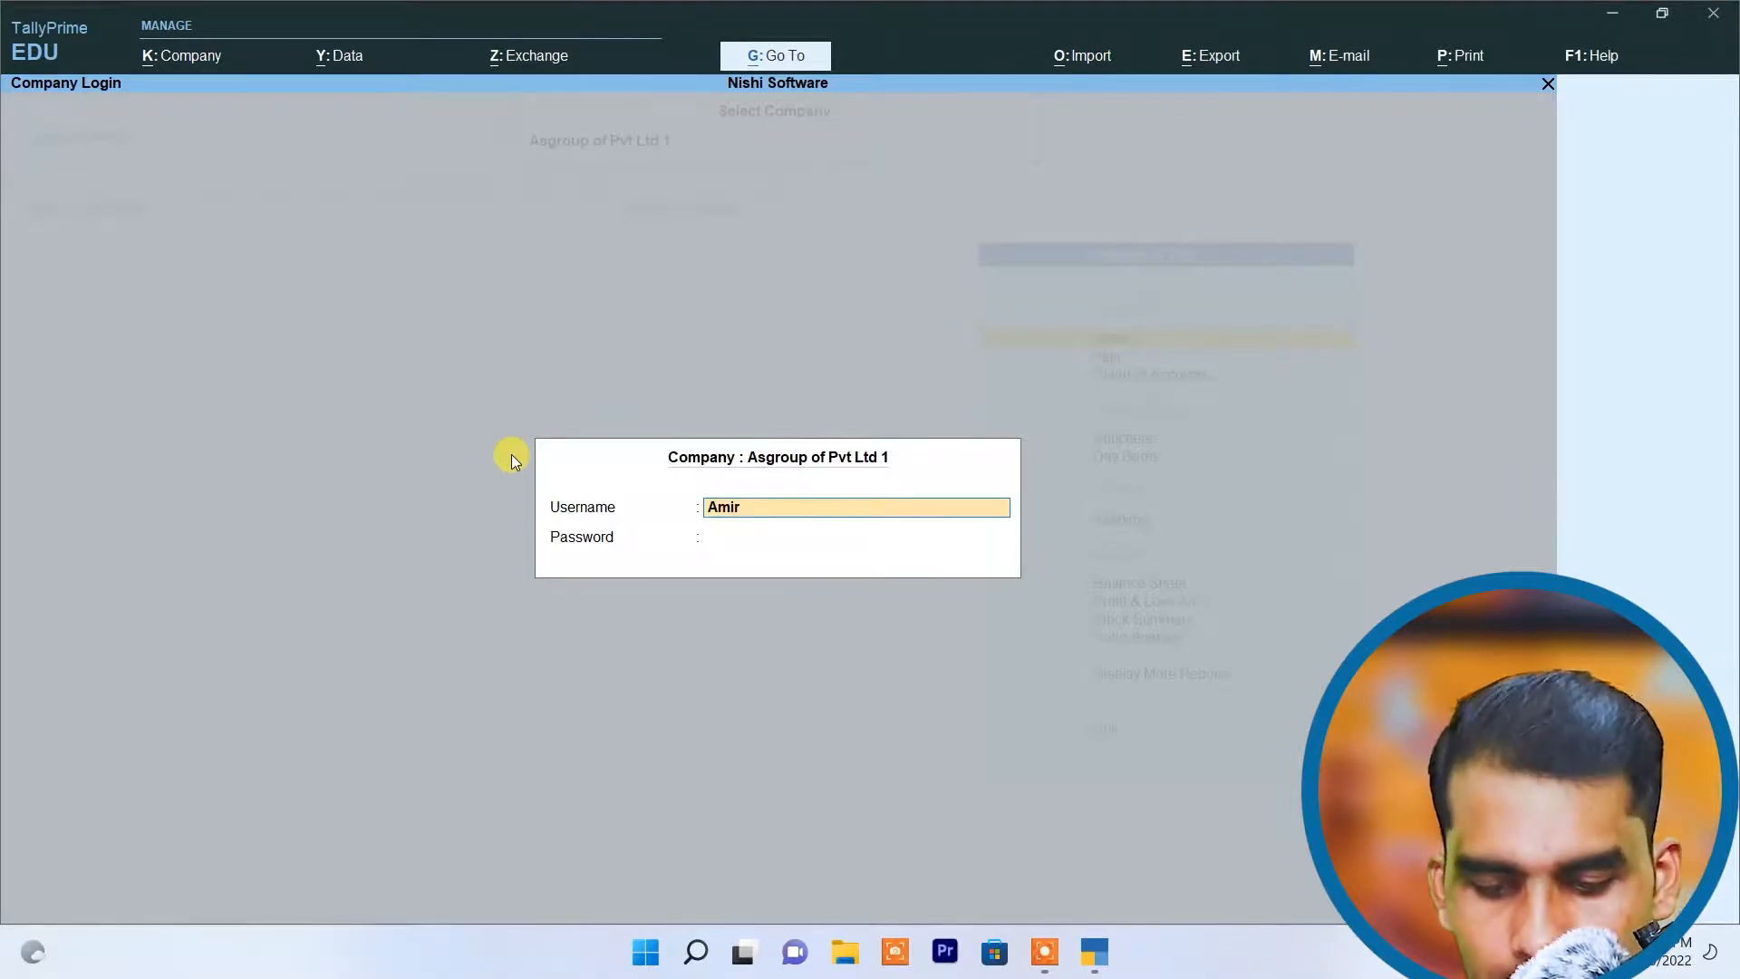
key("Return")
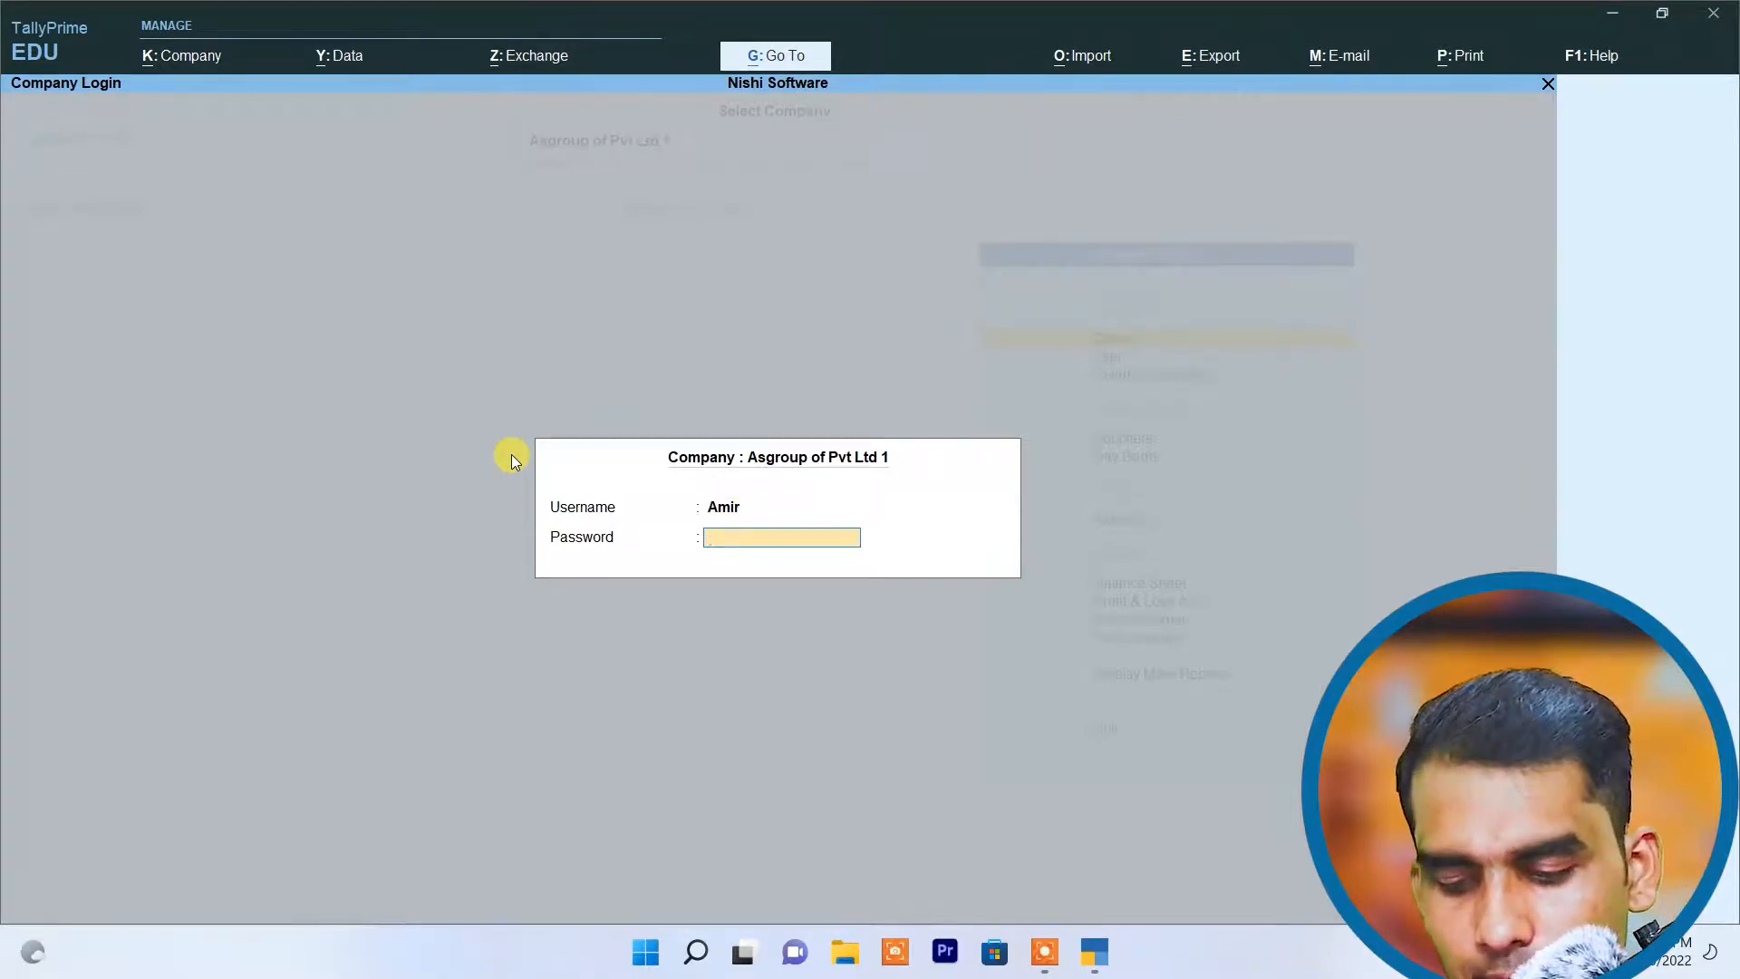
key("Return")
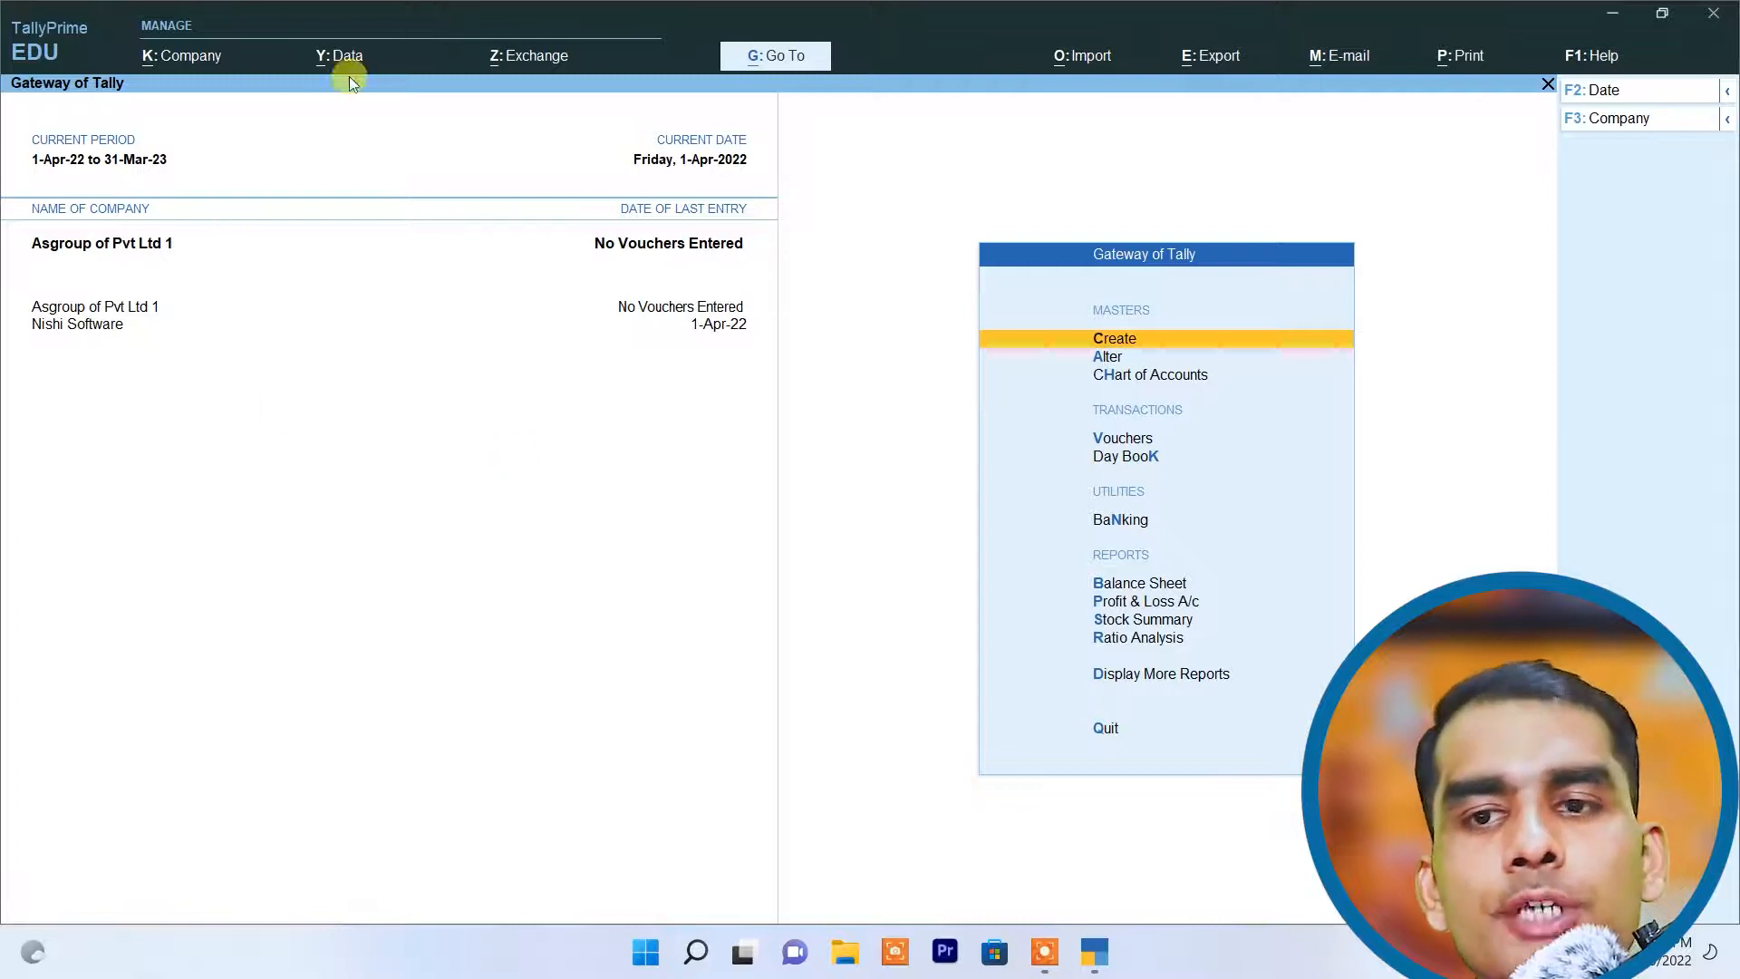
Step: Open the security settings of Asgroup of Pvt Ltd 1 and set Control User Access to Company Data to No
left_click(205, 57)
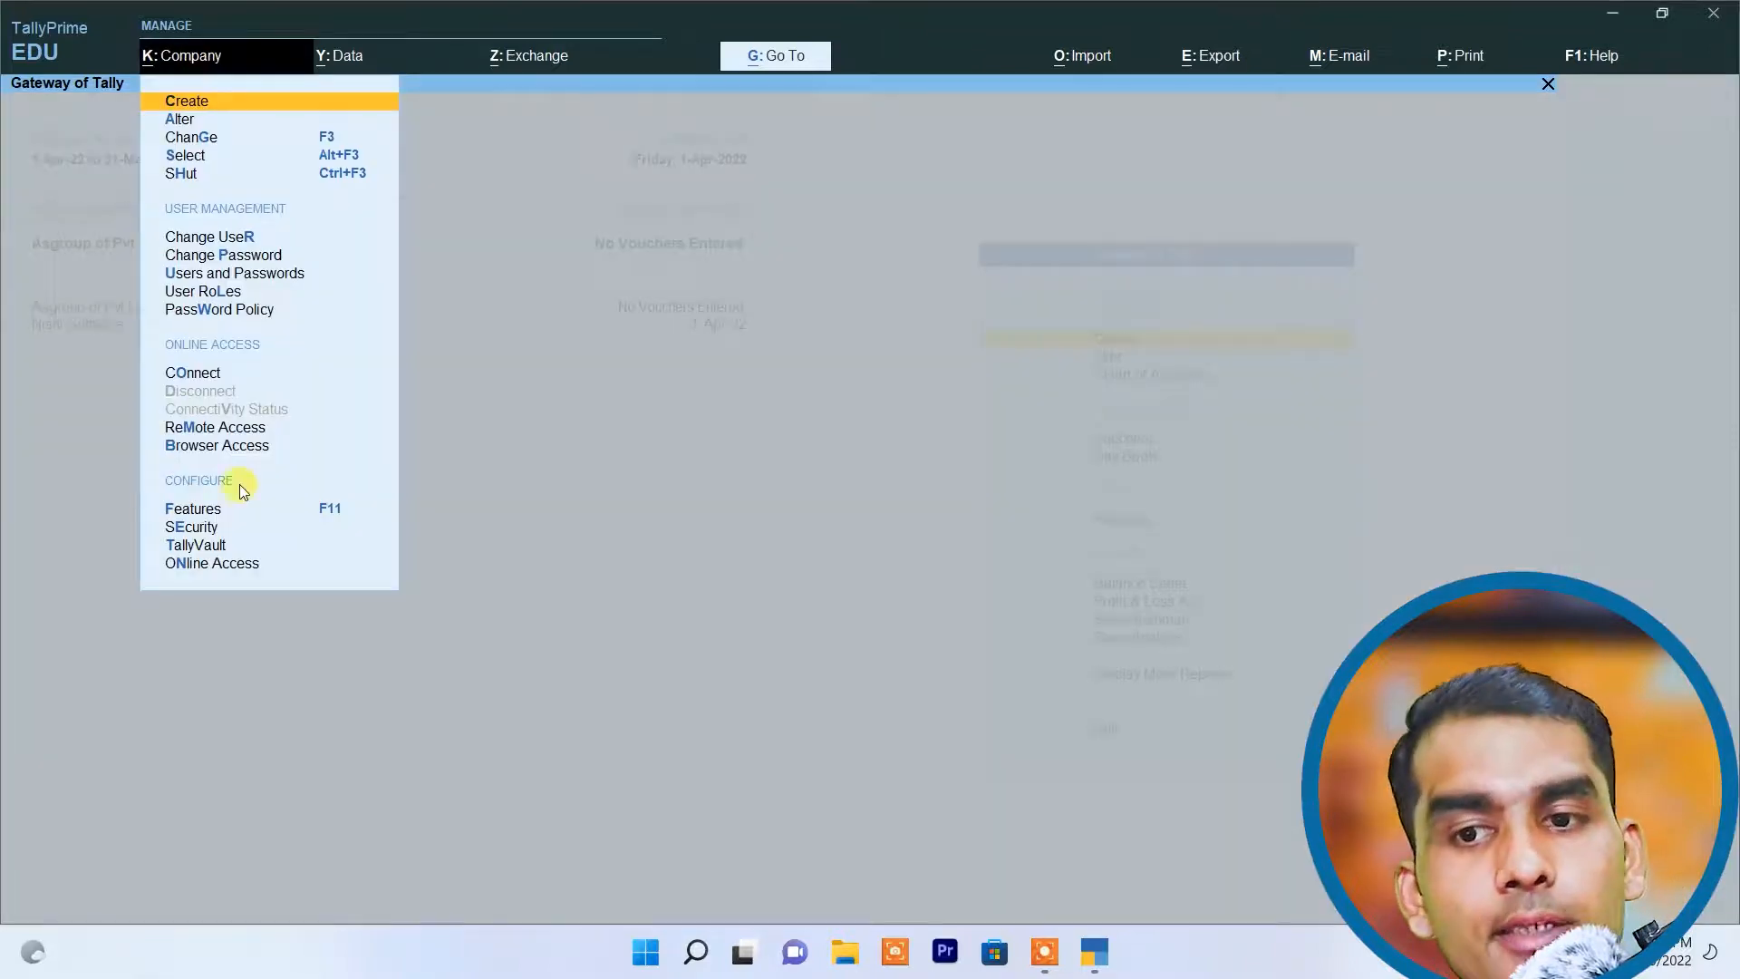
left_click(205, 528)
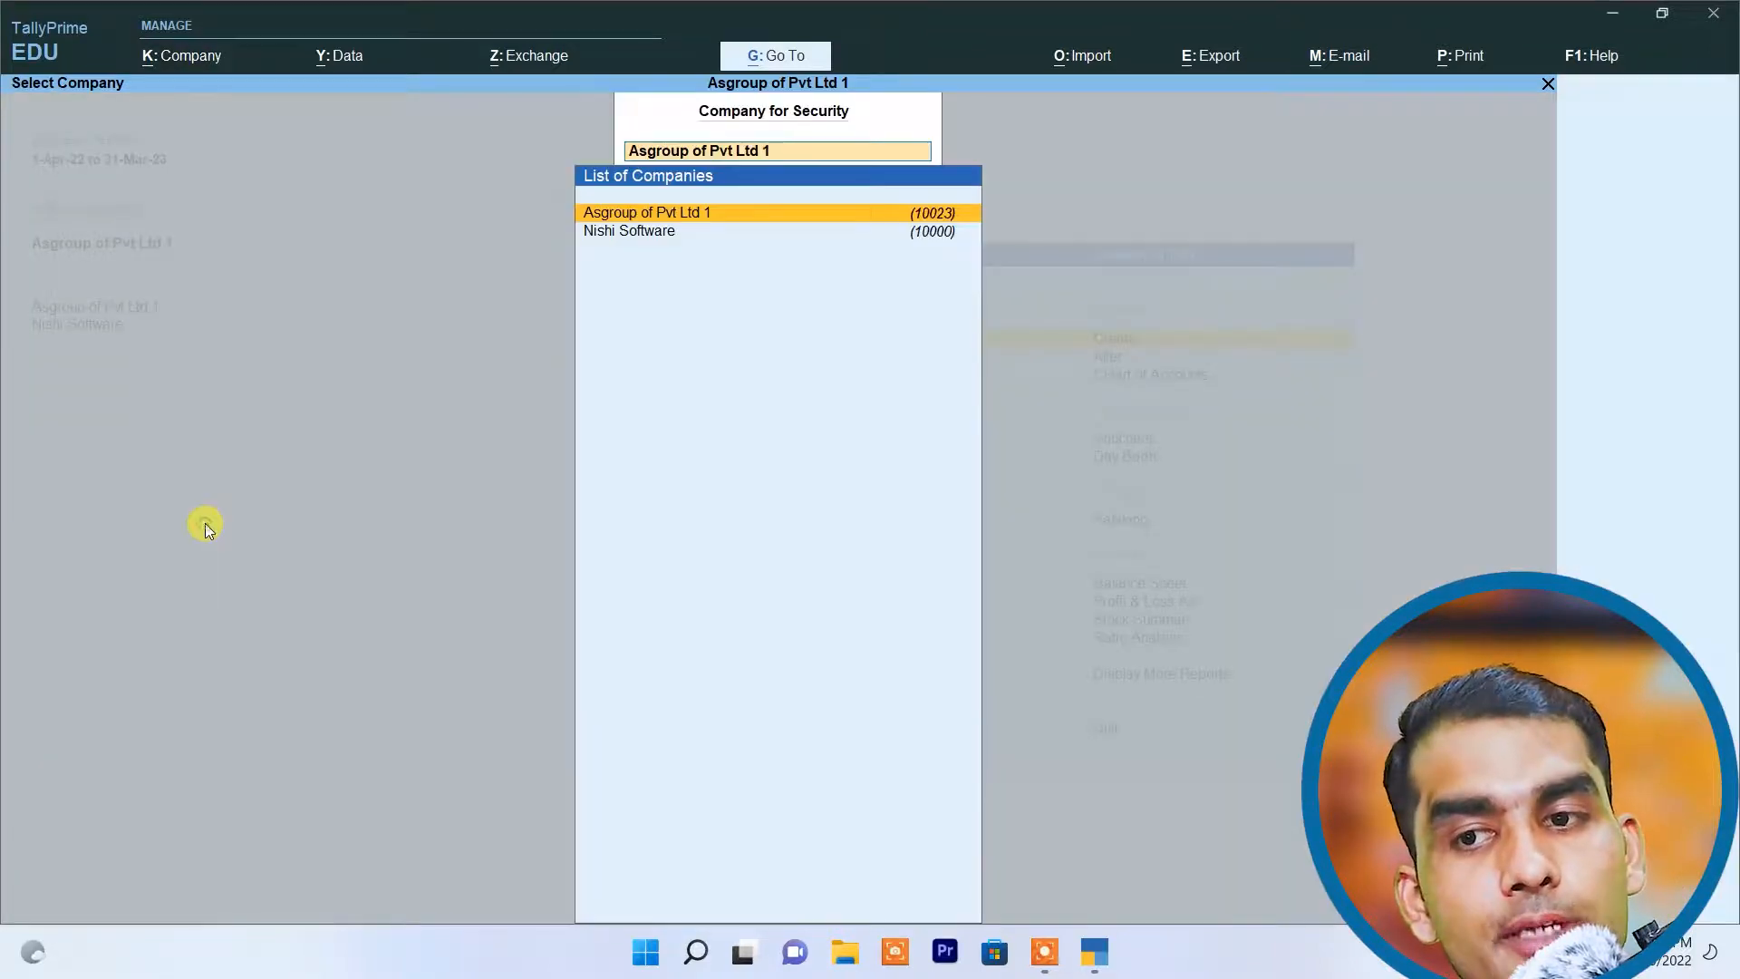
left_click(671, 210)
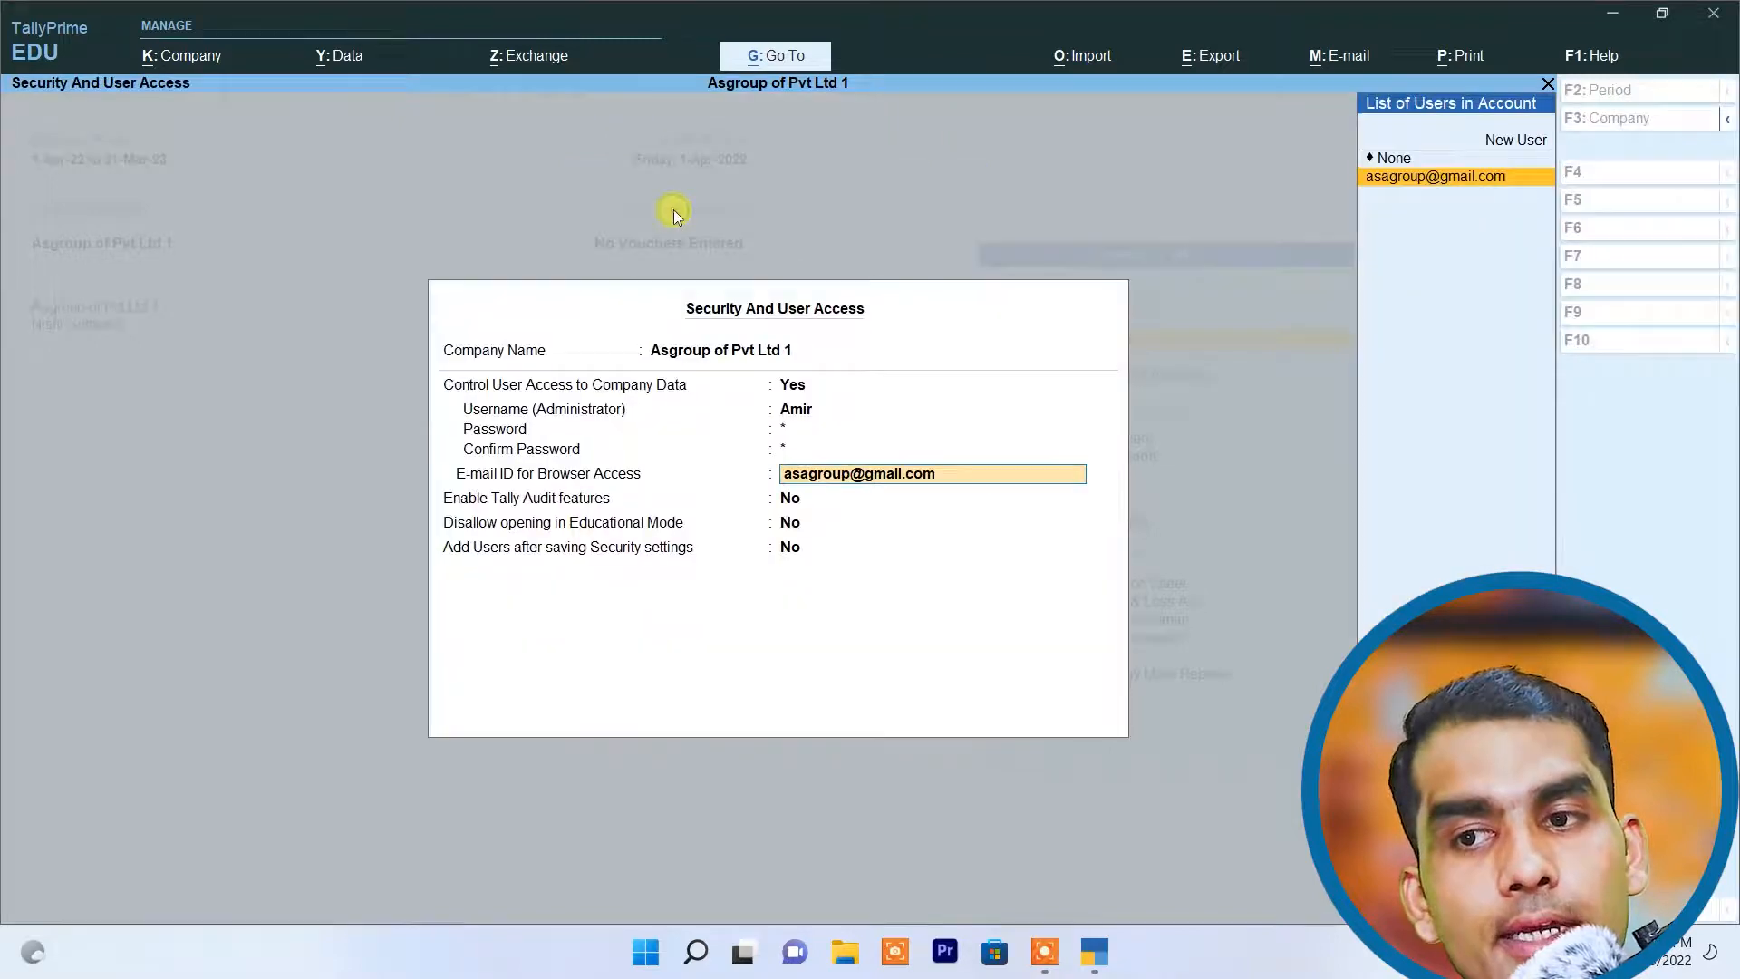
left_click(790, 386)
left_click(825, 392)
type("n")
key("Return")
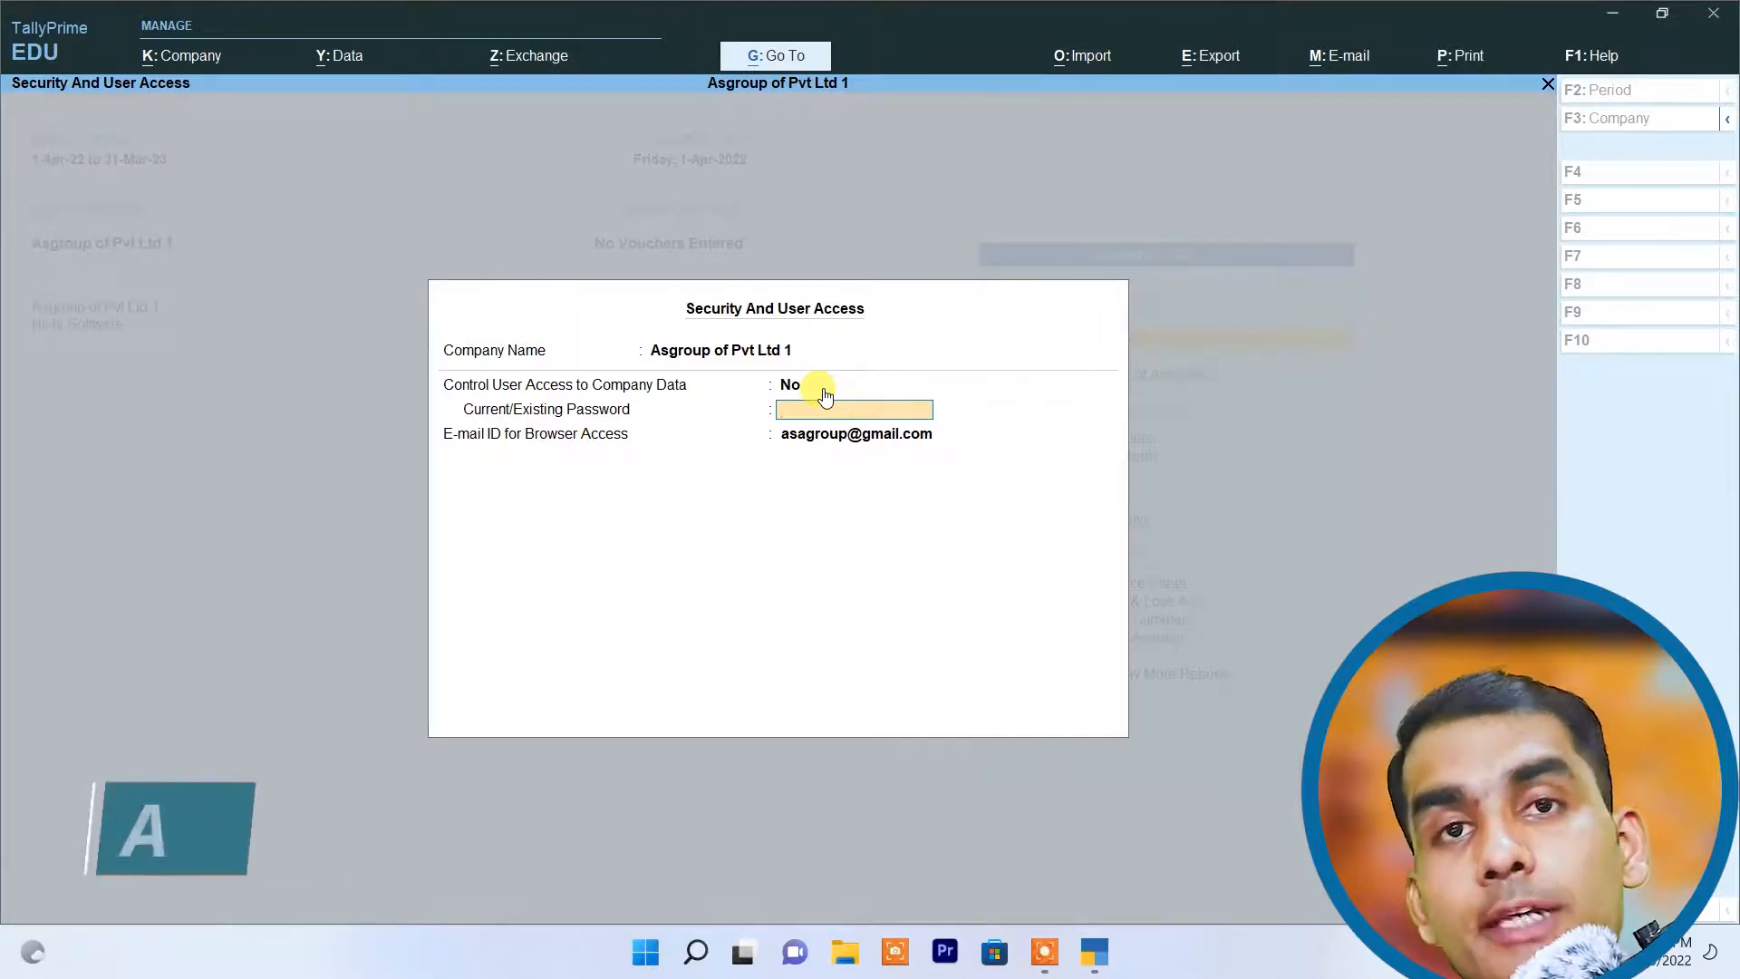
Step: Enter the existing administrator password, save the security settings and return to the Gateway of Tally
type("****")
key("Return")
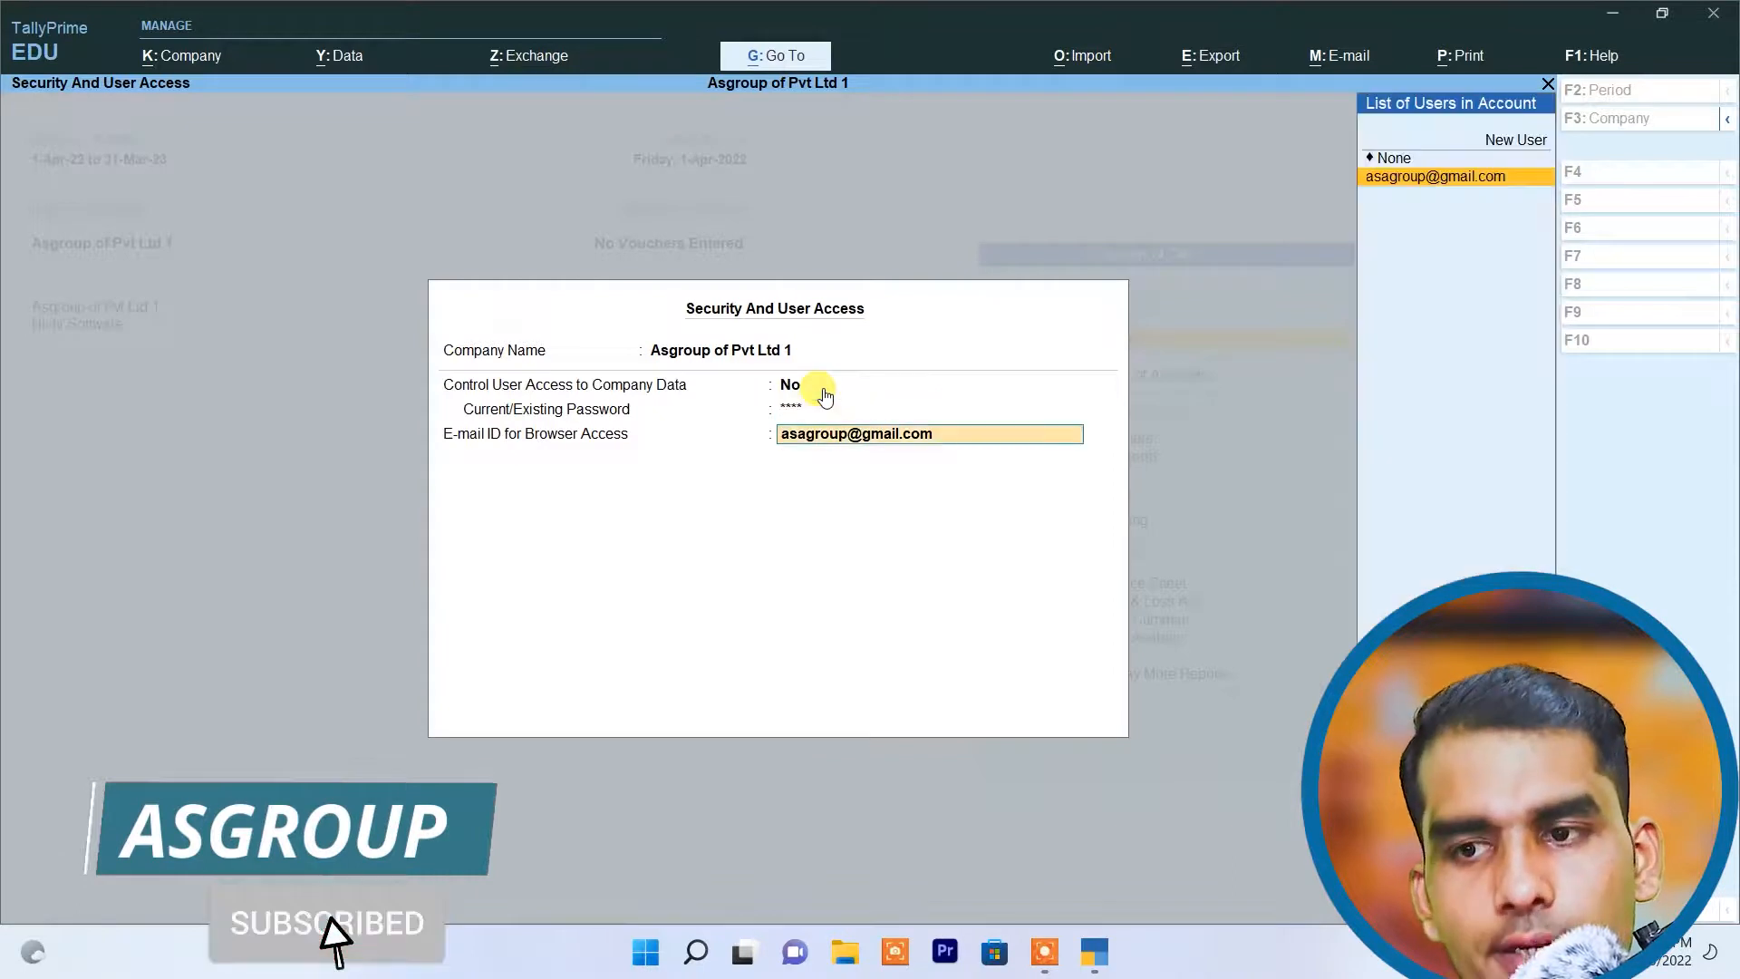
key("ctrl+a")
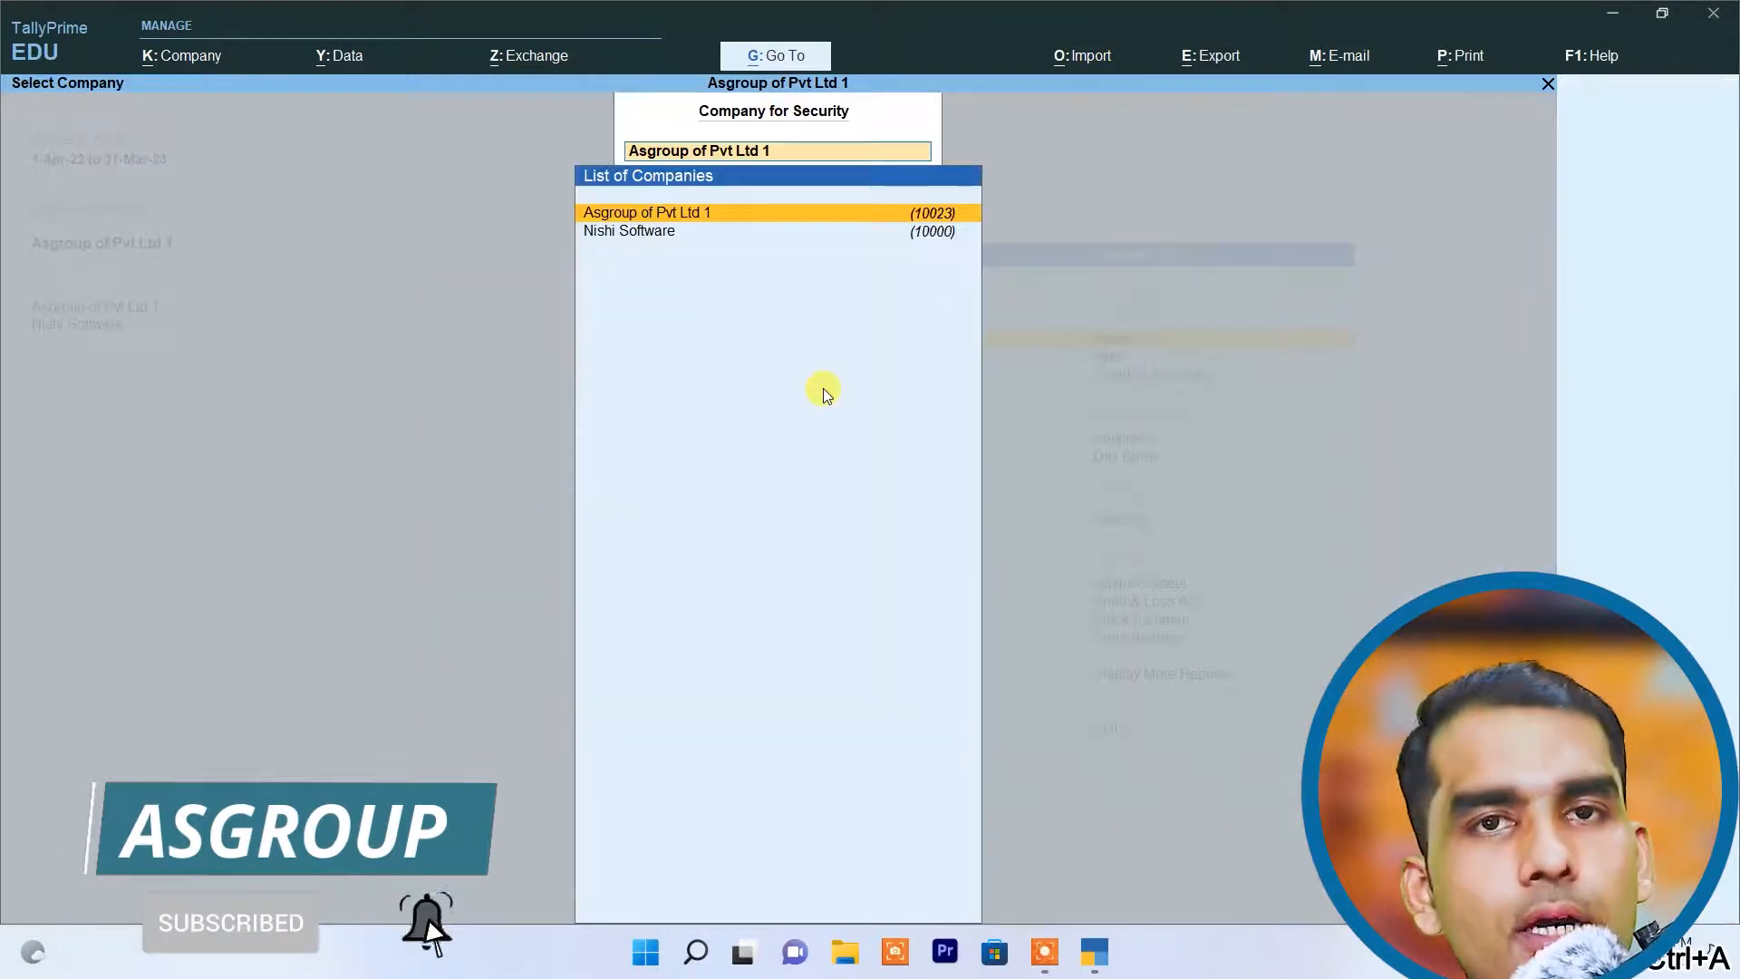
key("Escape")
key("Escape")
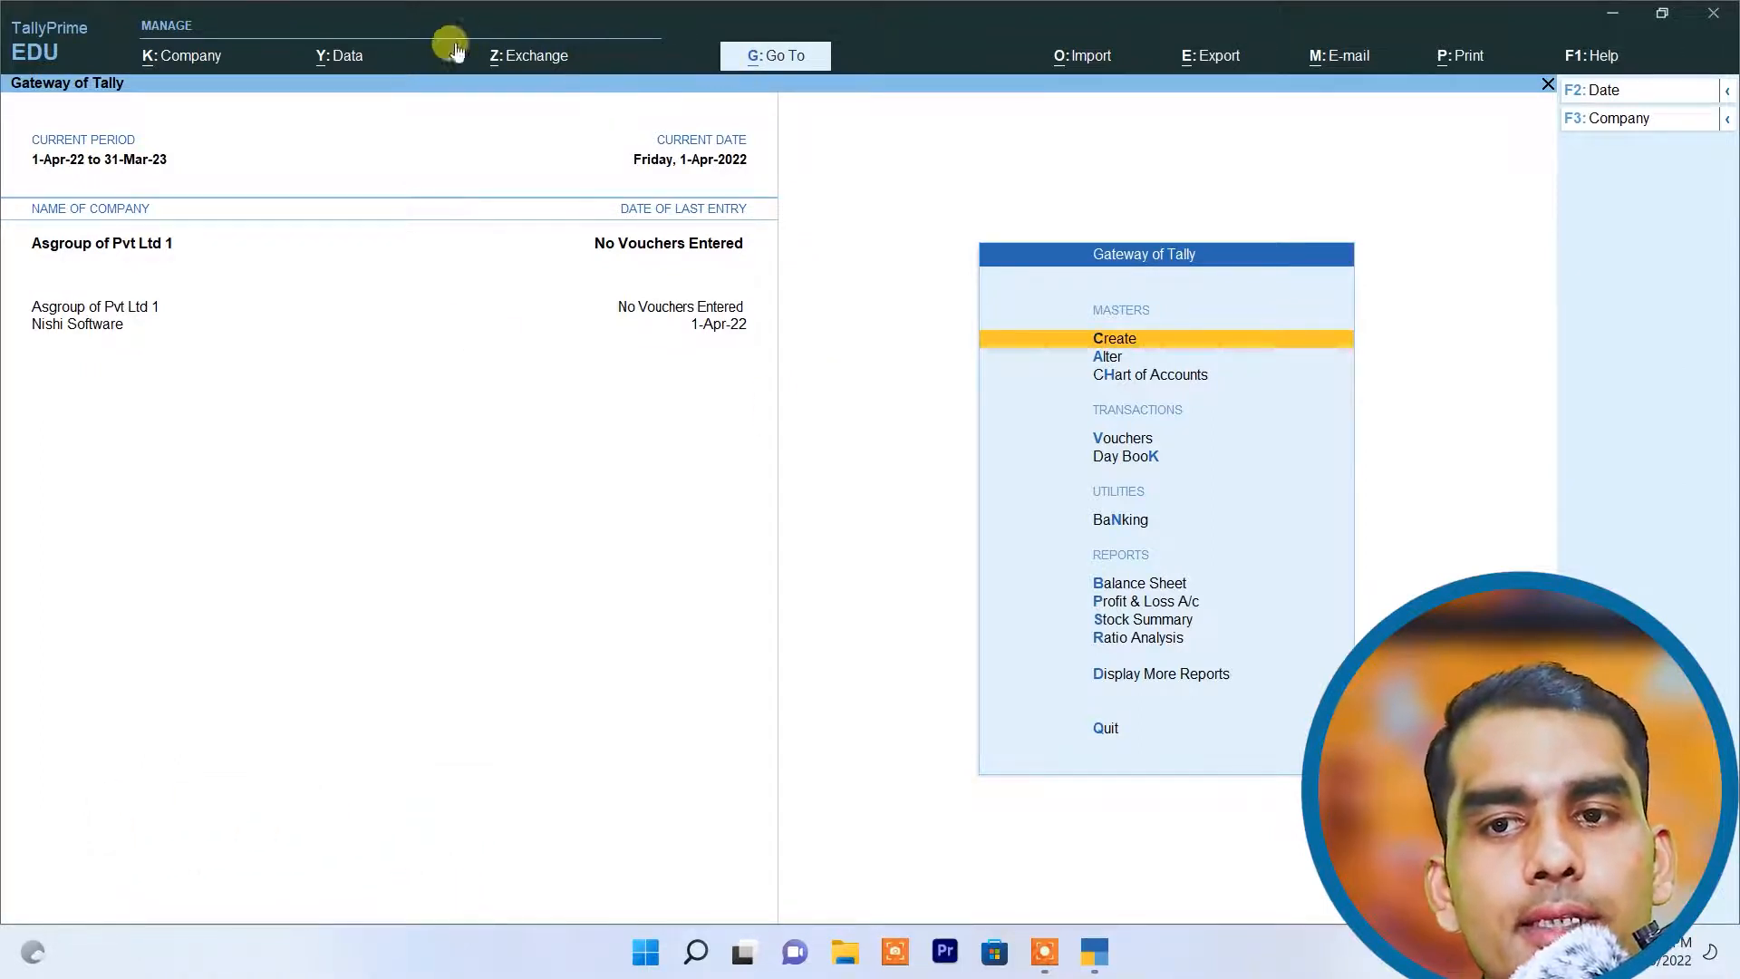
Step: Shut Asgroup of Pvt Ltd 1 after disabling its user access control
left_click(190, 69)
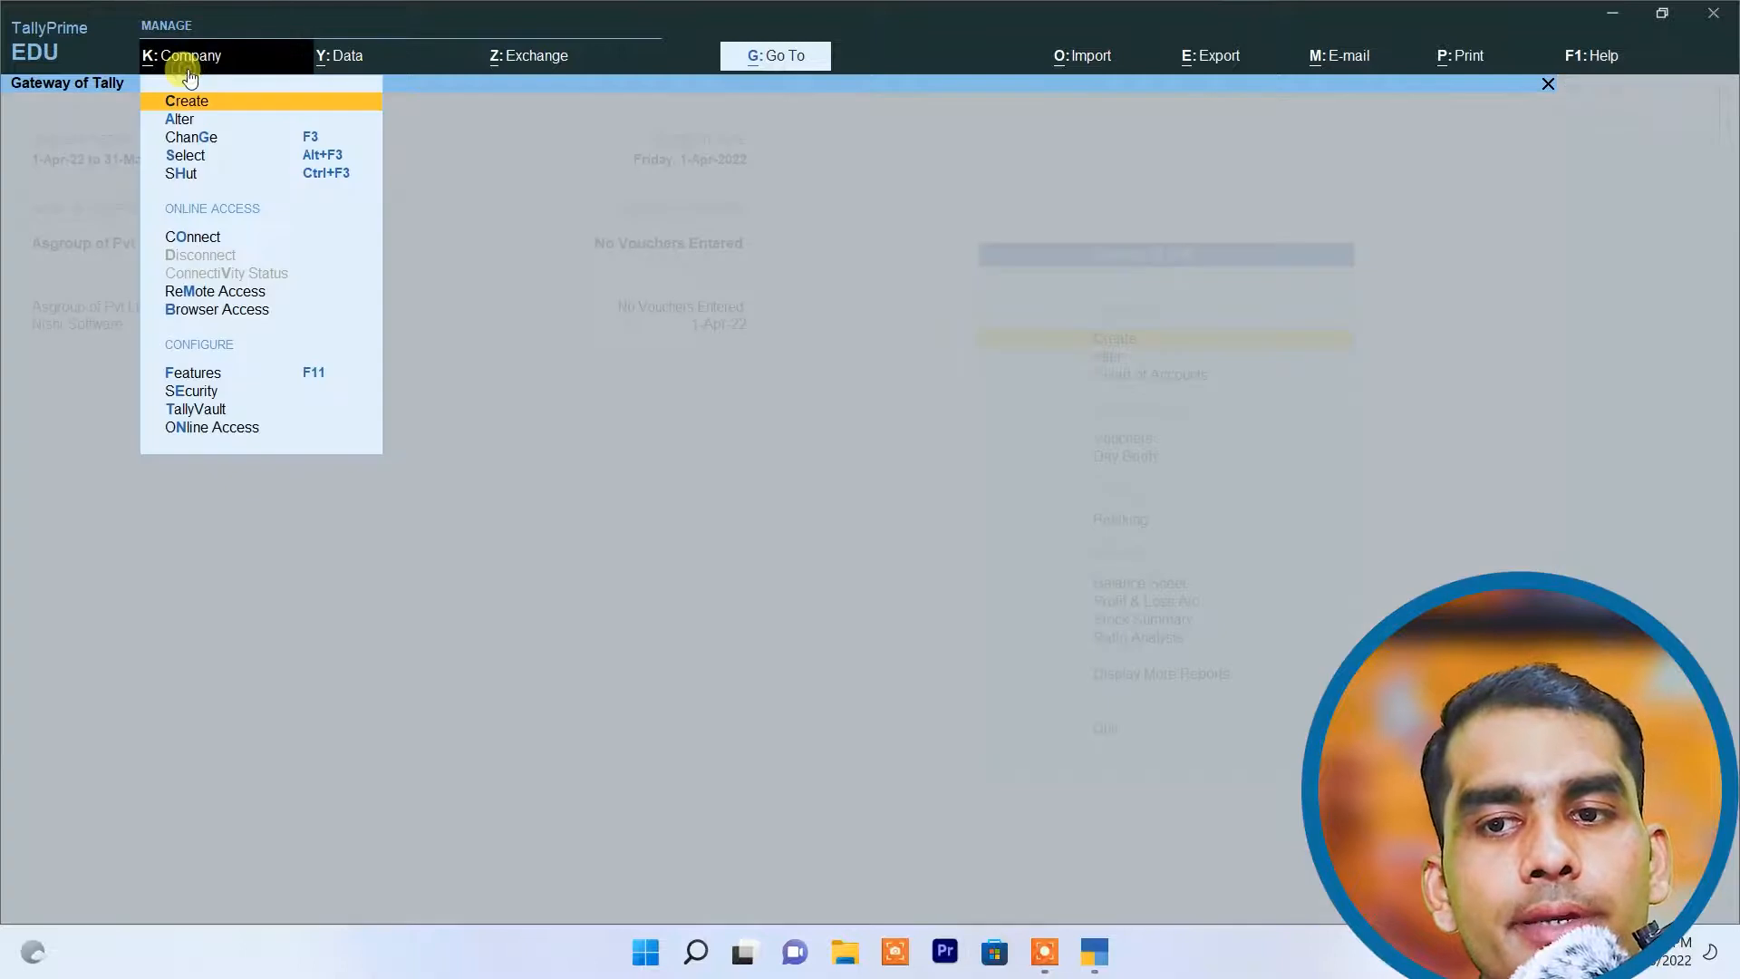
left_click(183, 174)
key("Return")
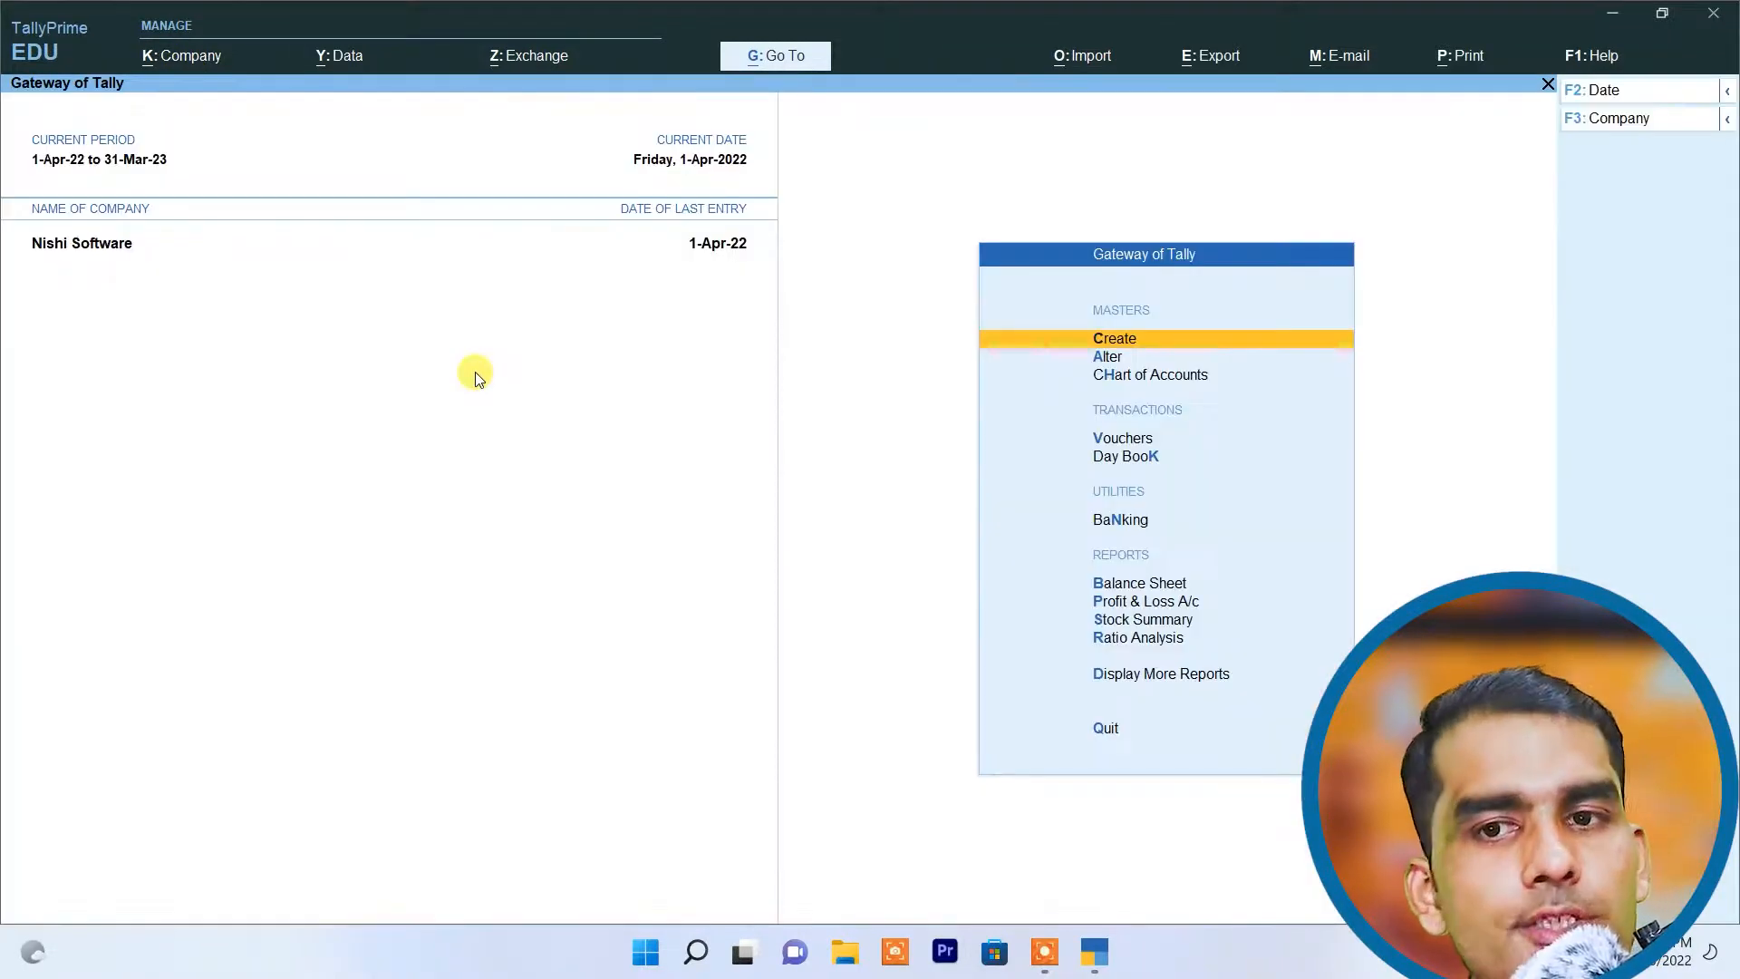
Step: Select Asgroup of Pvt Ltd 1 from the list of companies to load it again
left_click(184, 56)
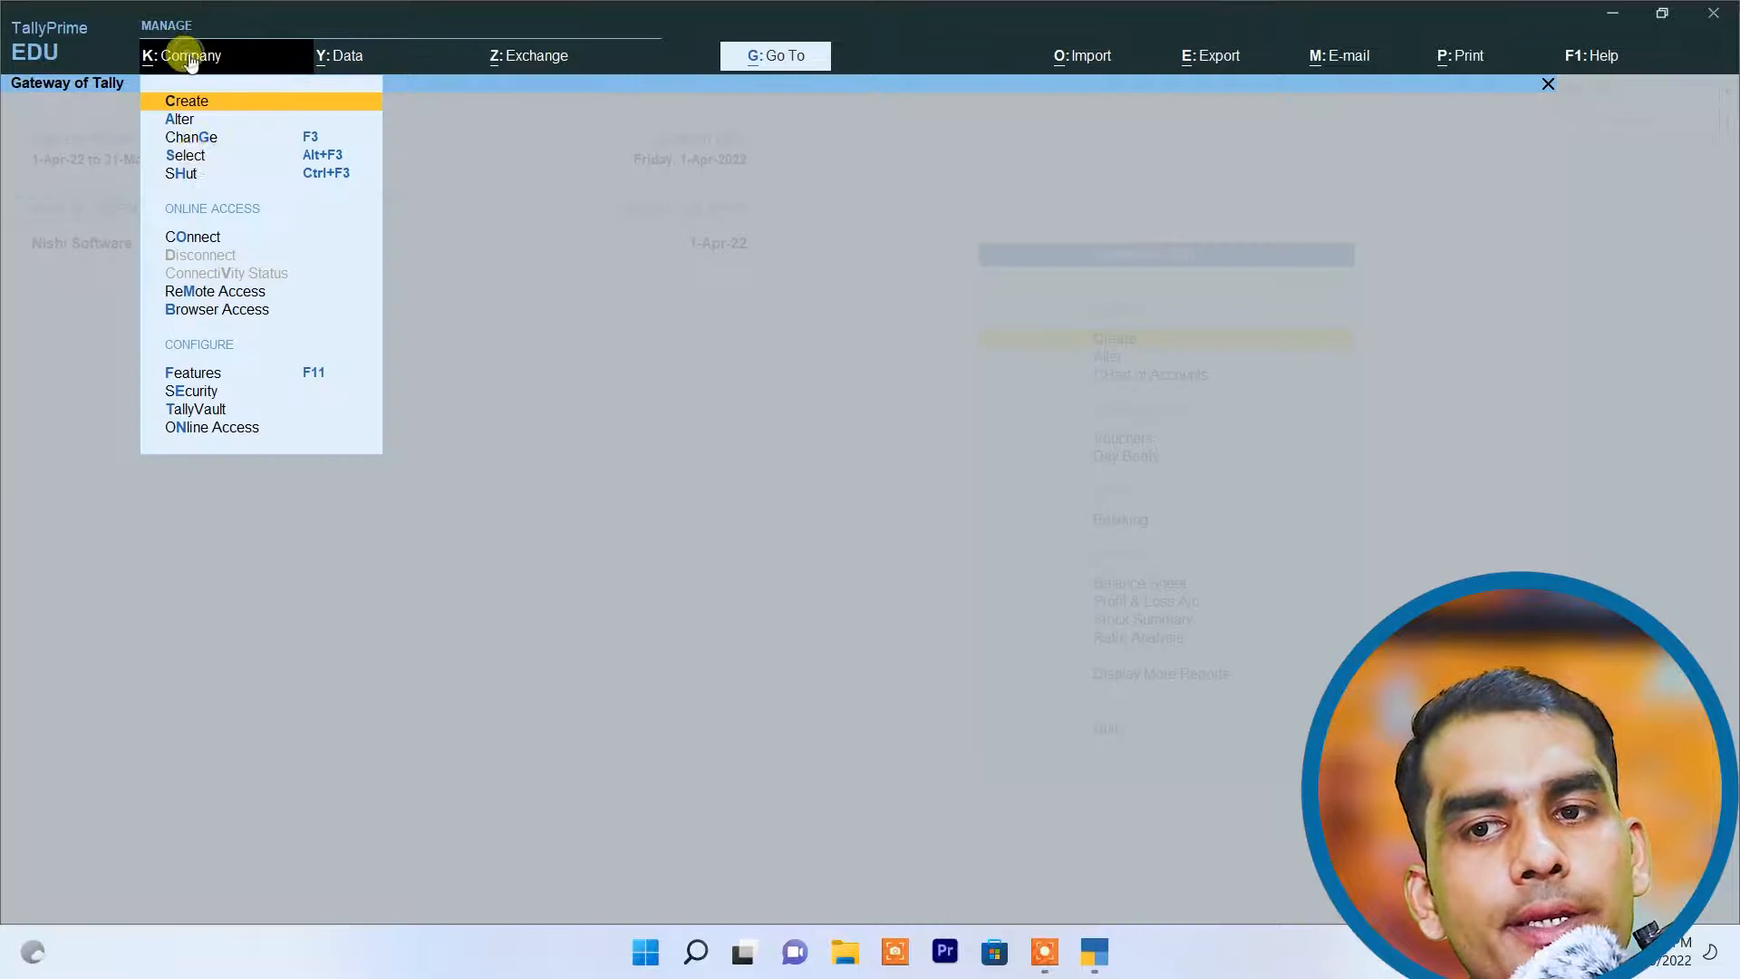
left_click(186, 156)
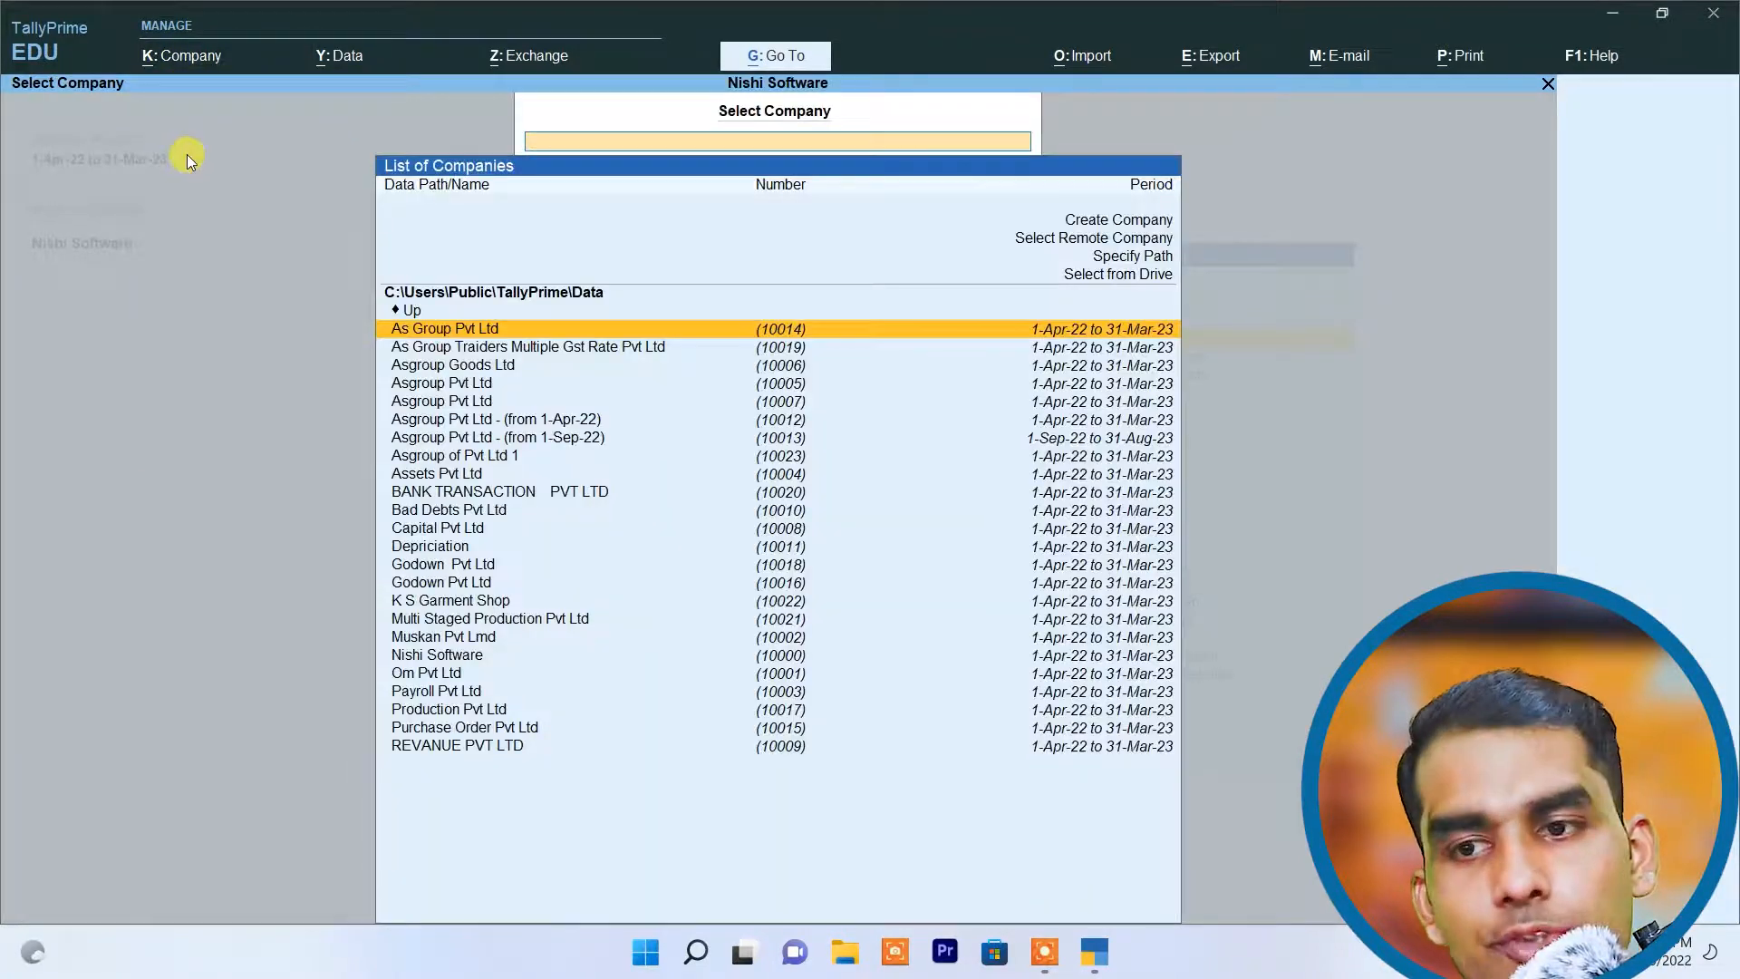
key("Down")
key("Down")
key("Down")
key("Down")
key("Down")
key("Down")
key("Down")
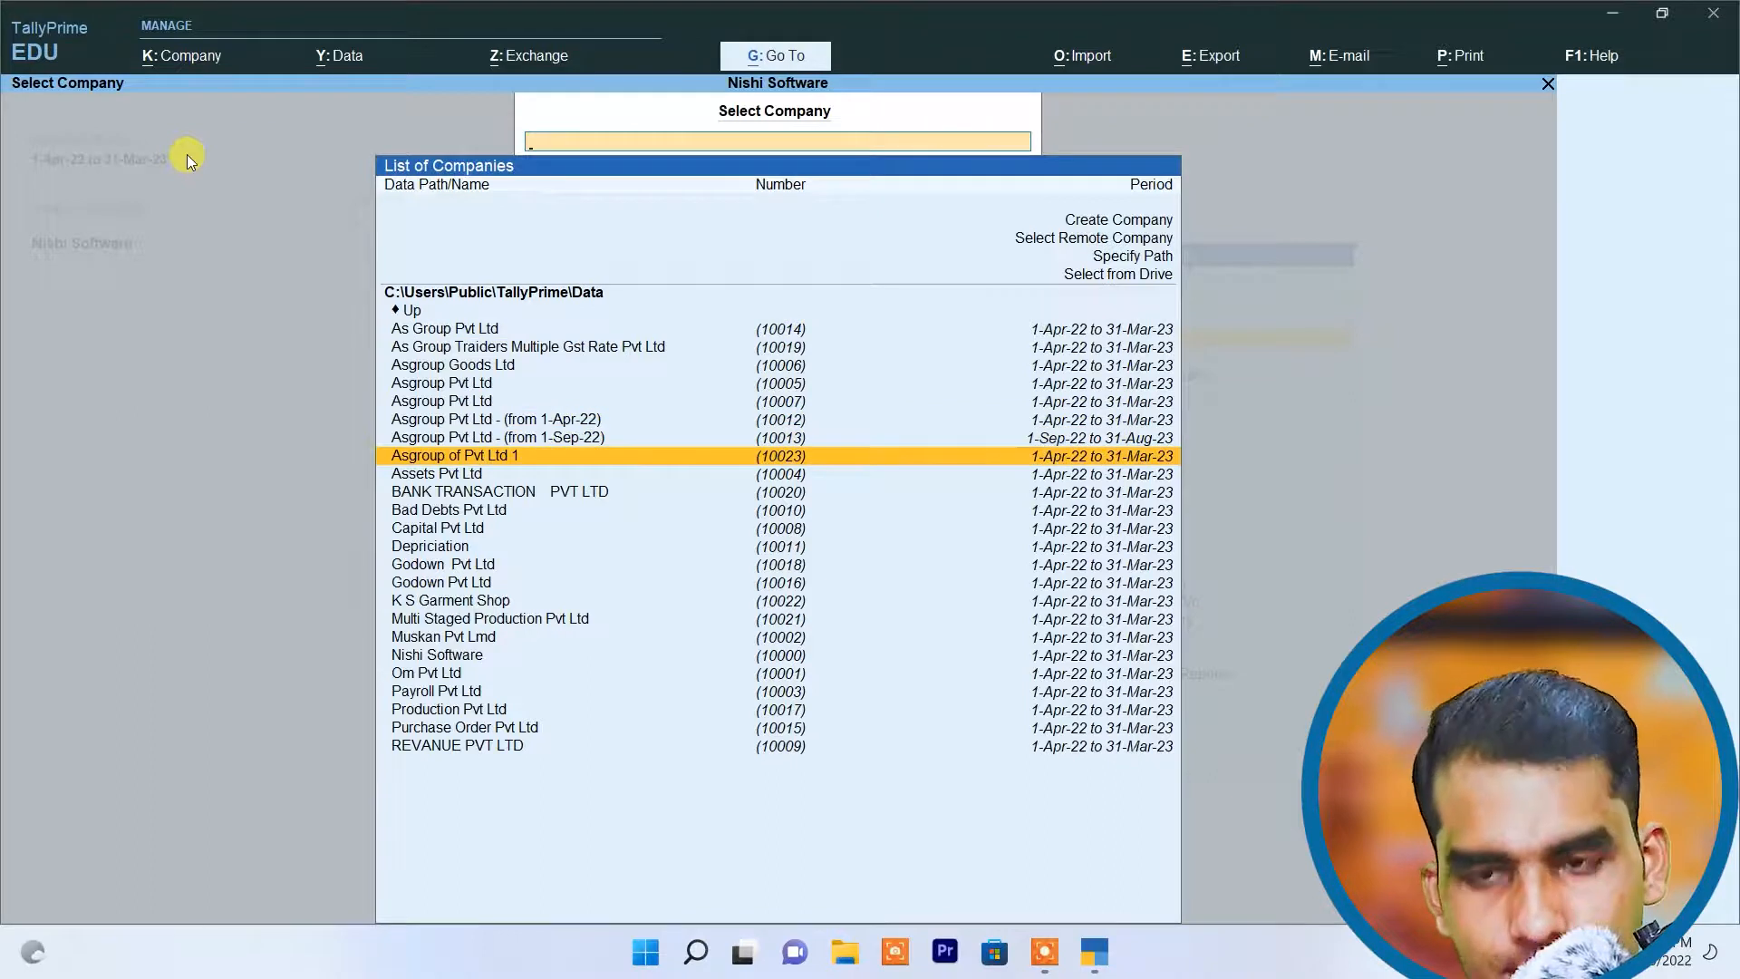
key("Return")
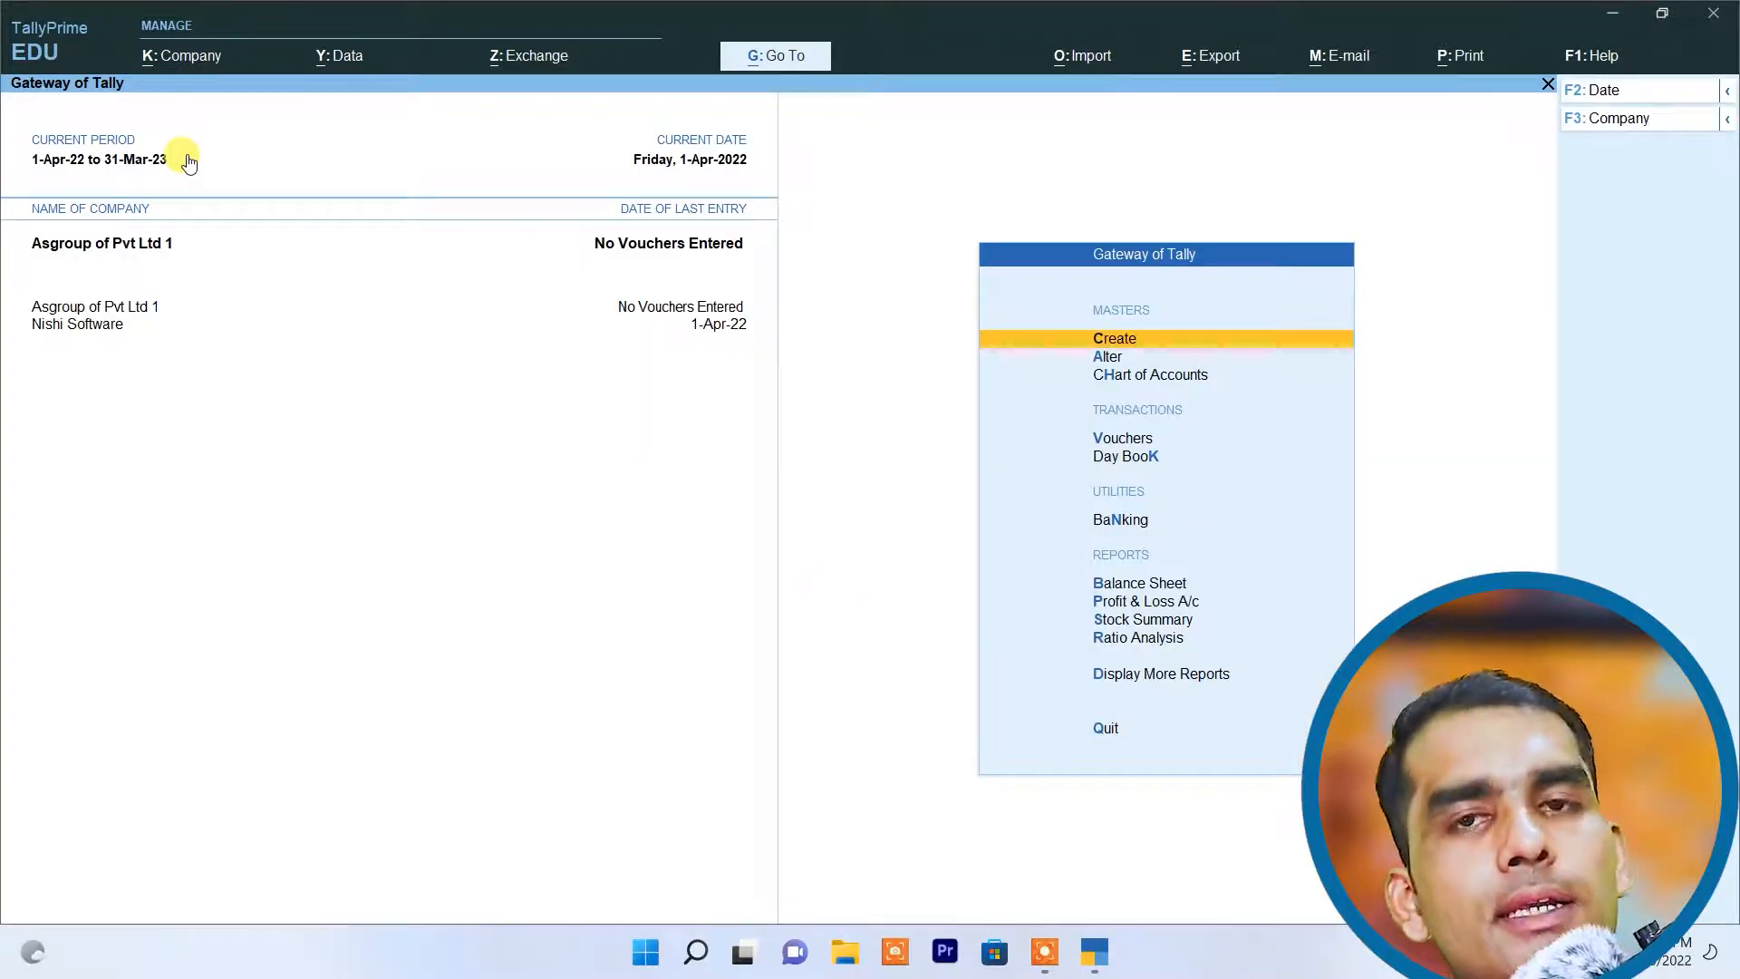
Step: Open TallyVault for Asgroup of Pvt Ltd 1, then enter and confirm the TallyVault password
left_click(156, 56)
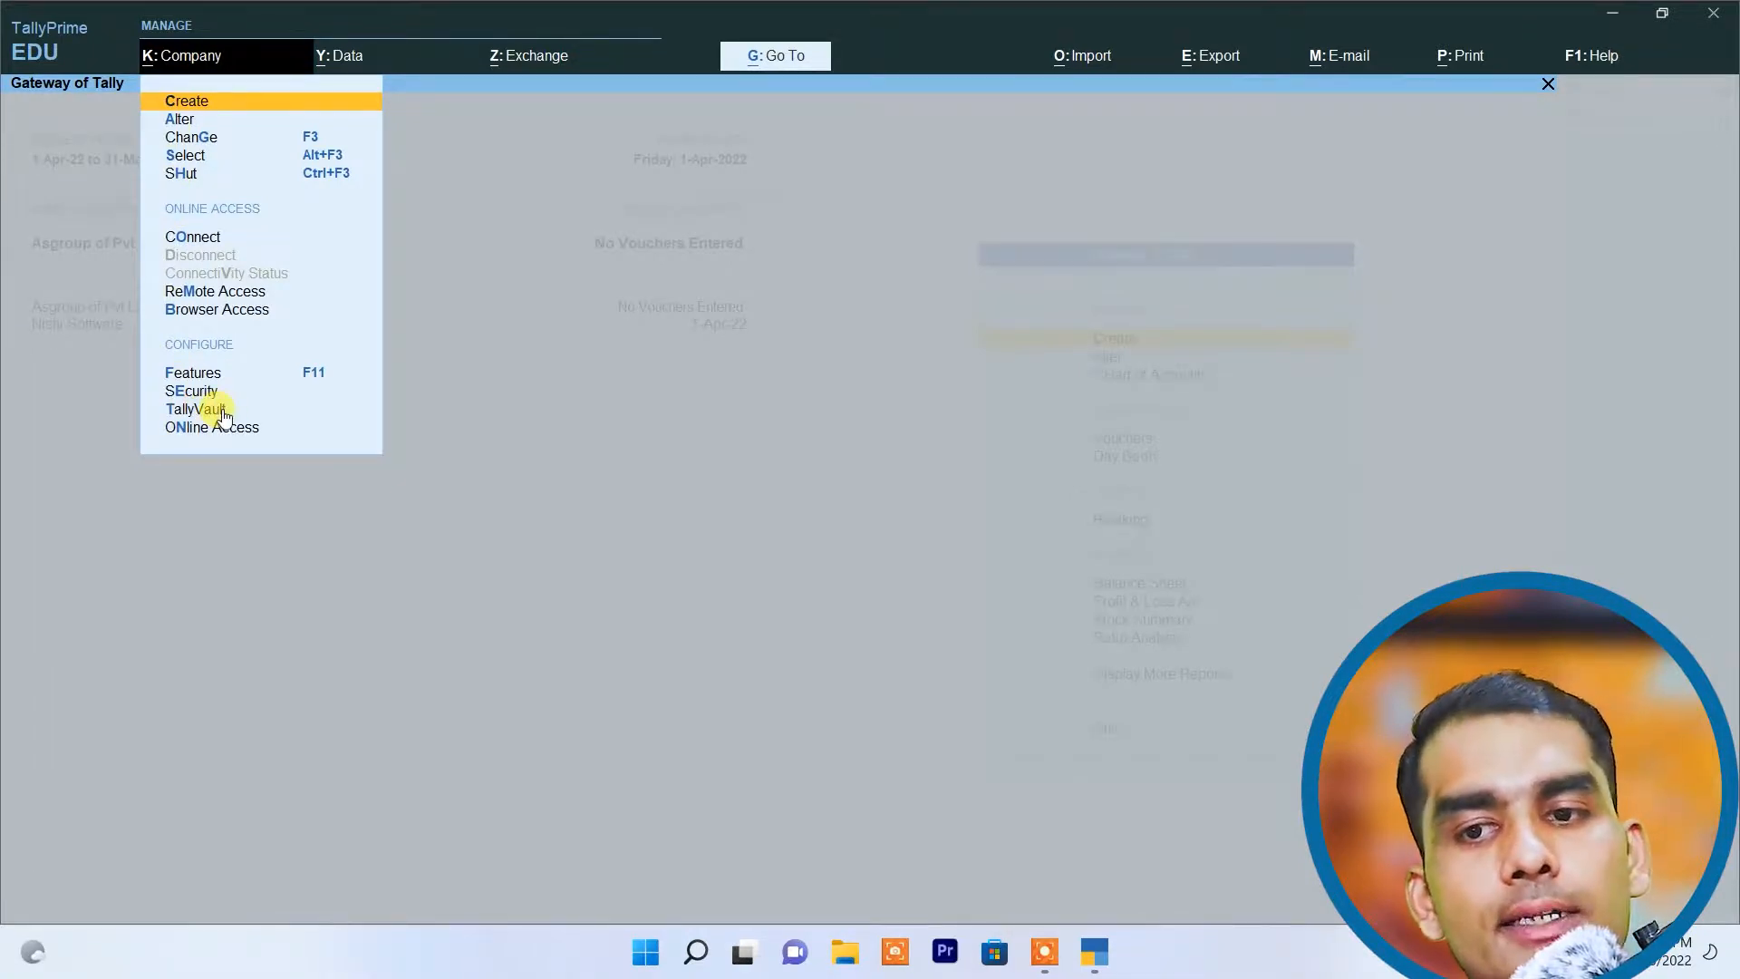
left_click(222, 411)
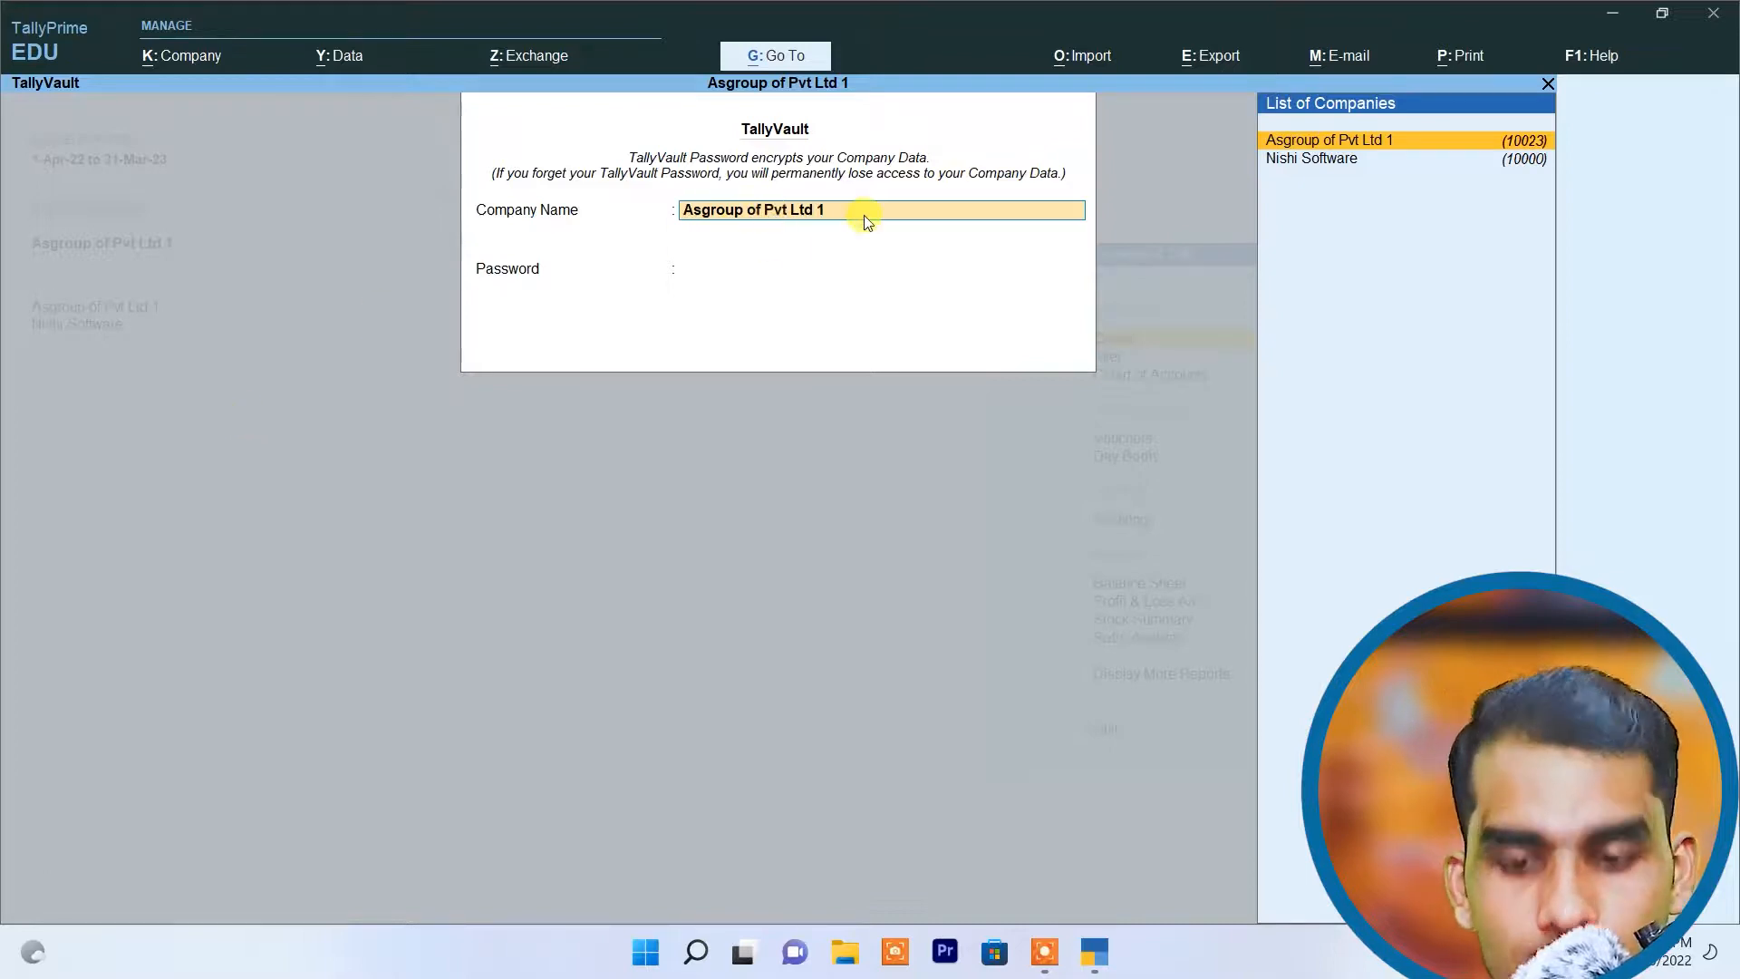
key("Return")
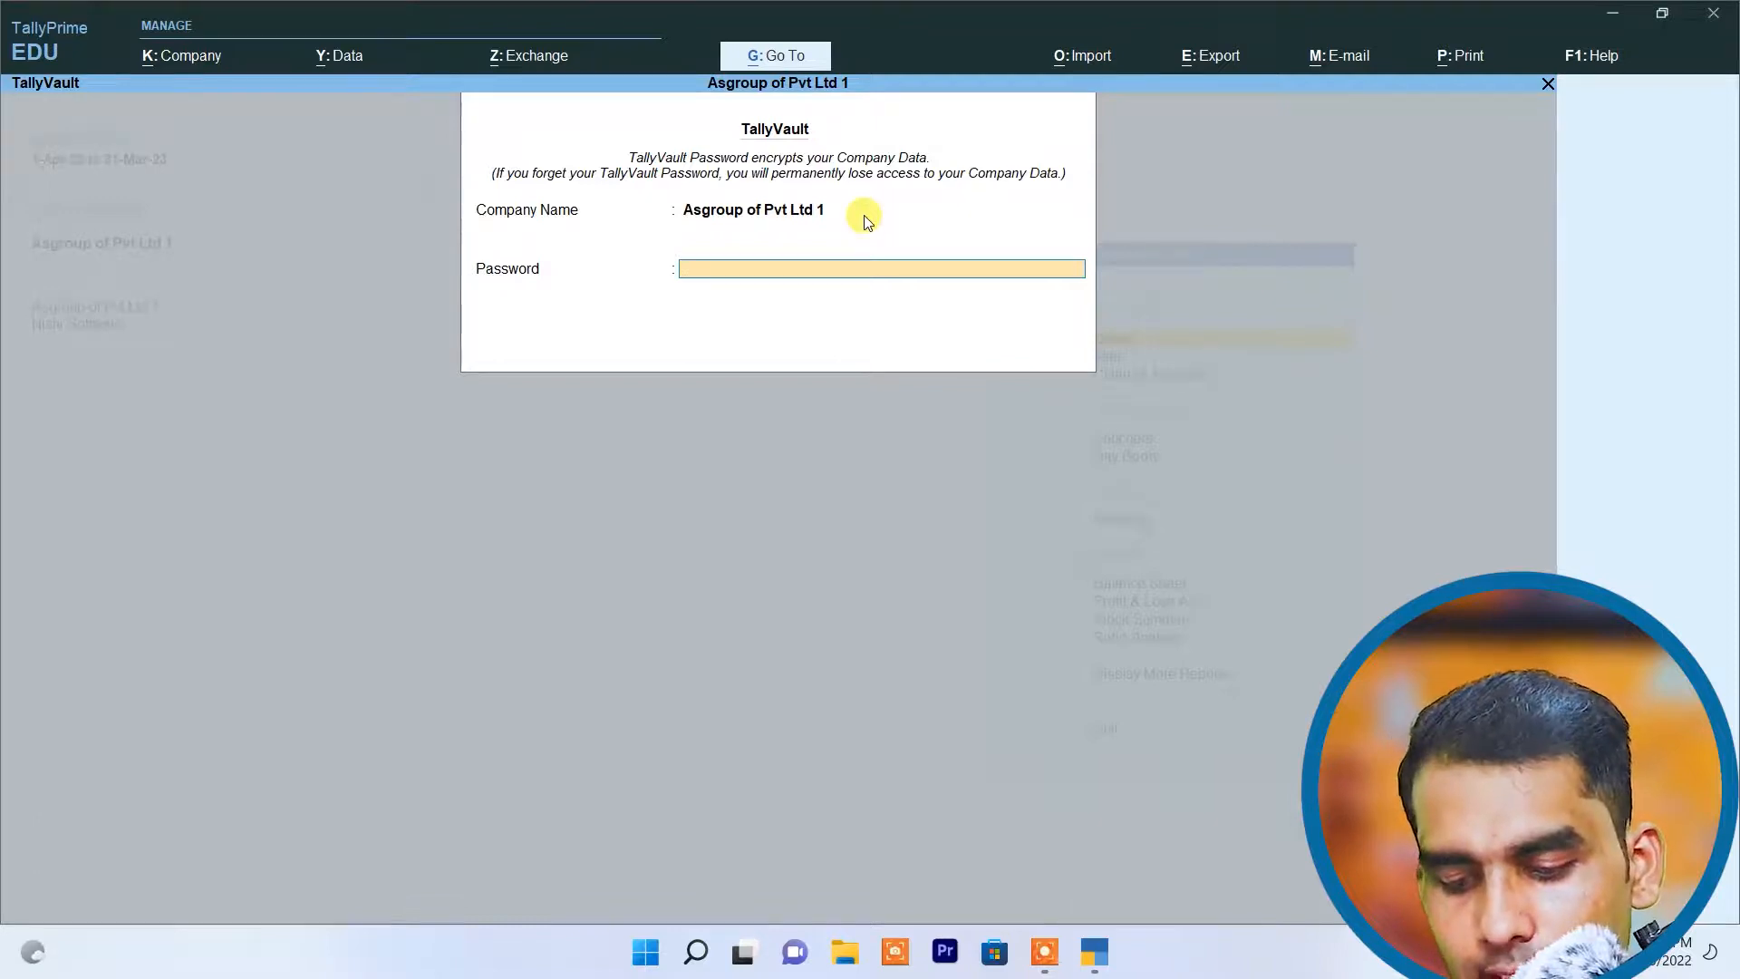
type("***")
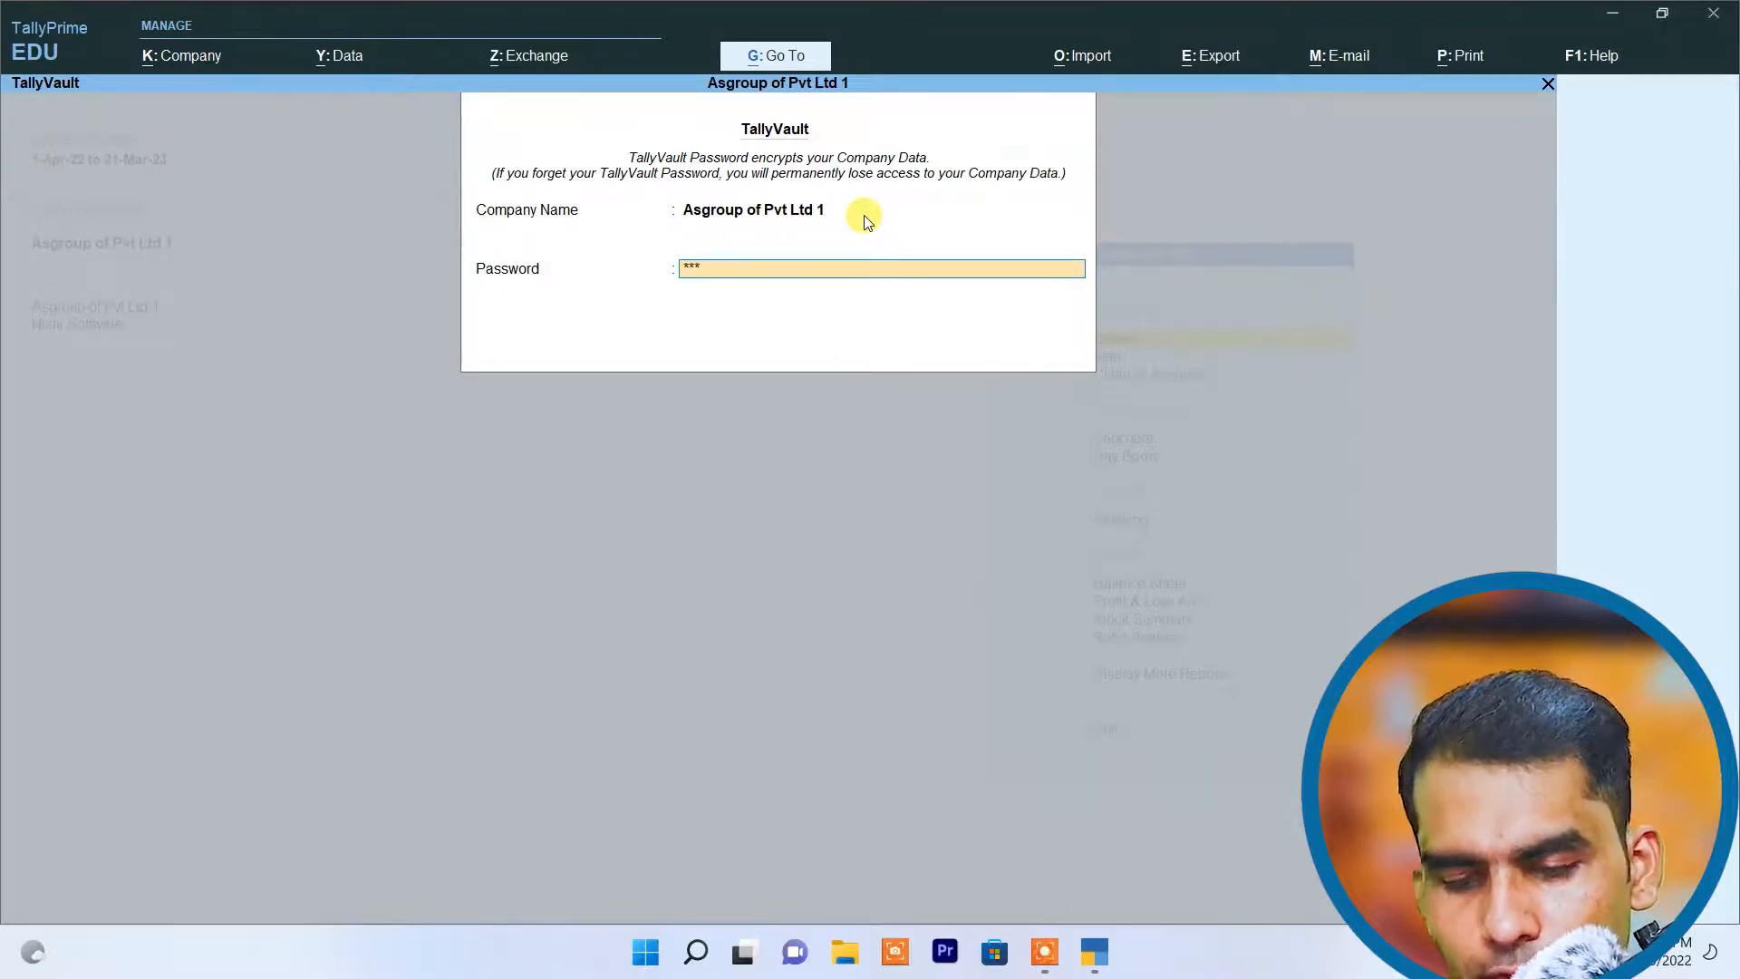
key("Return")
type("****")
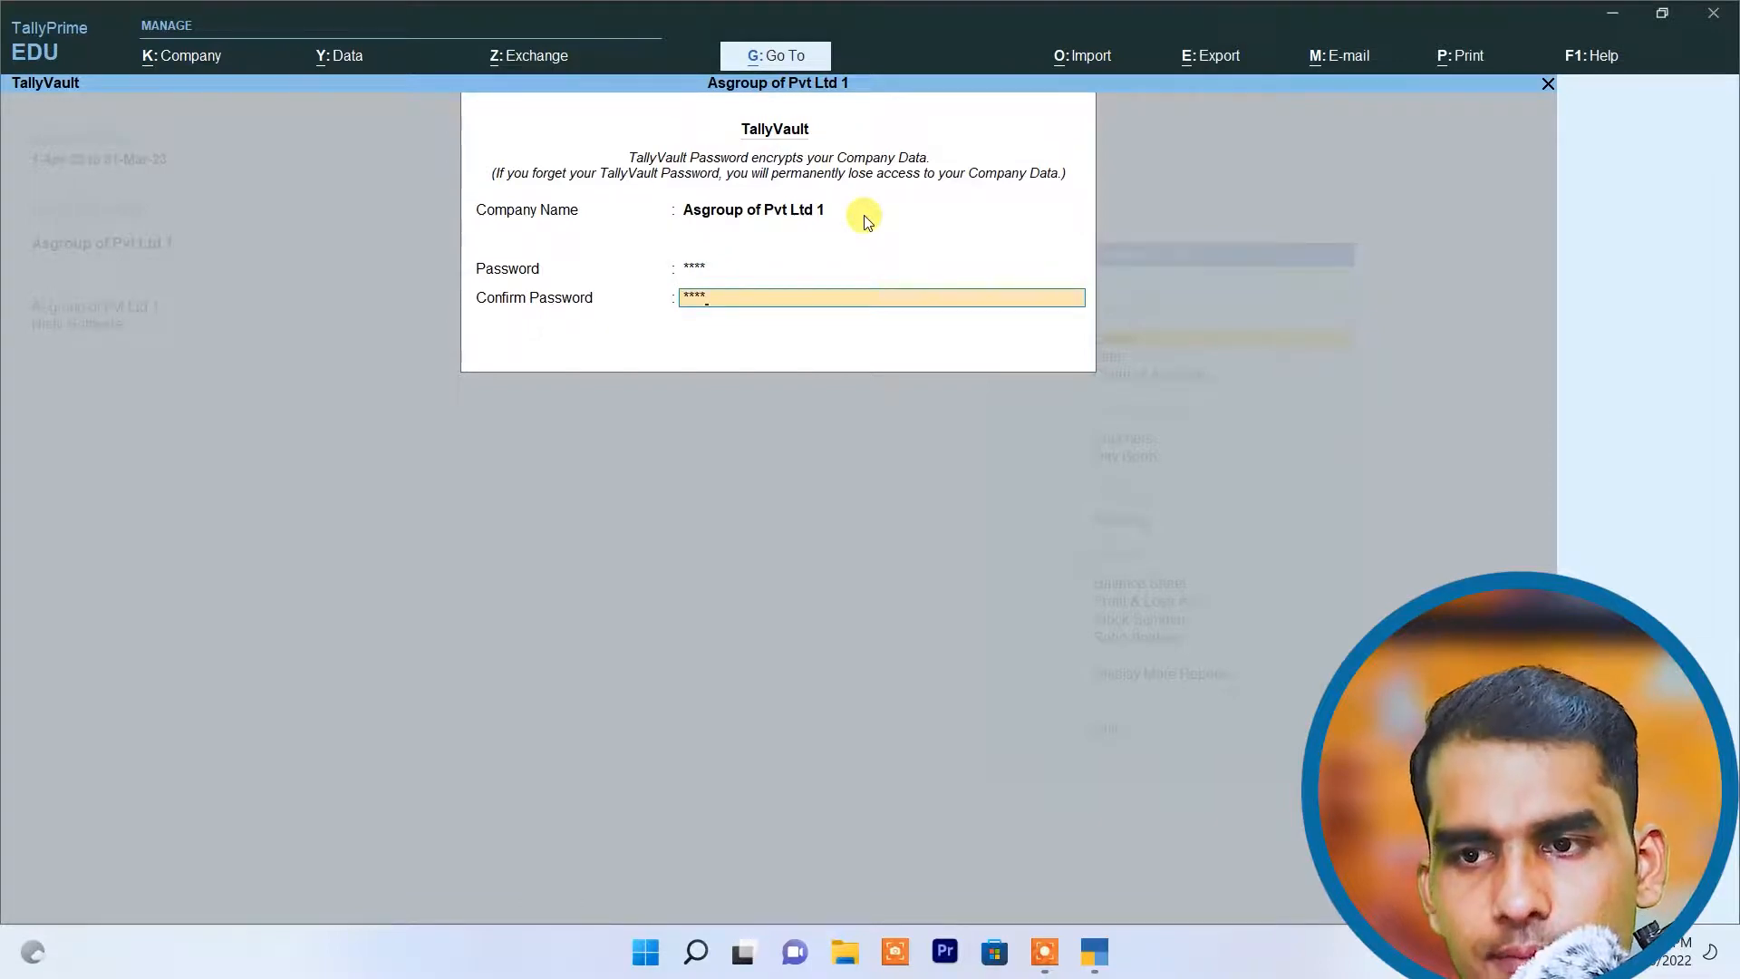
key("Return")
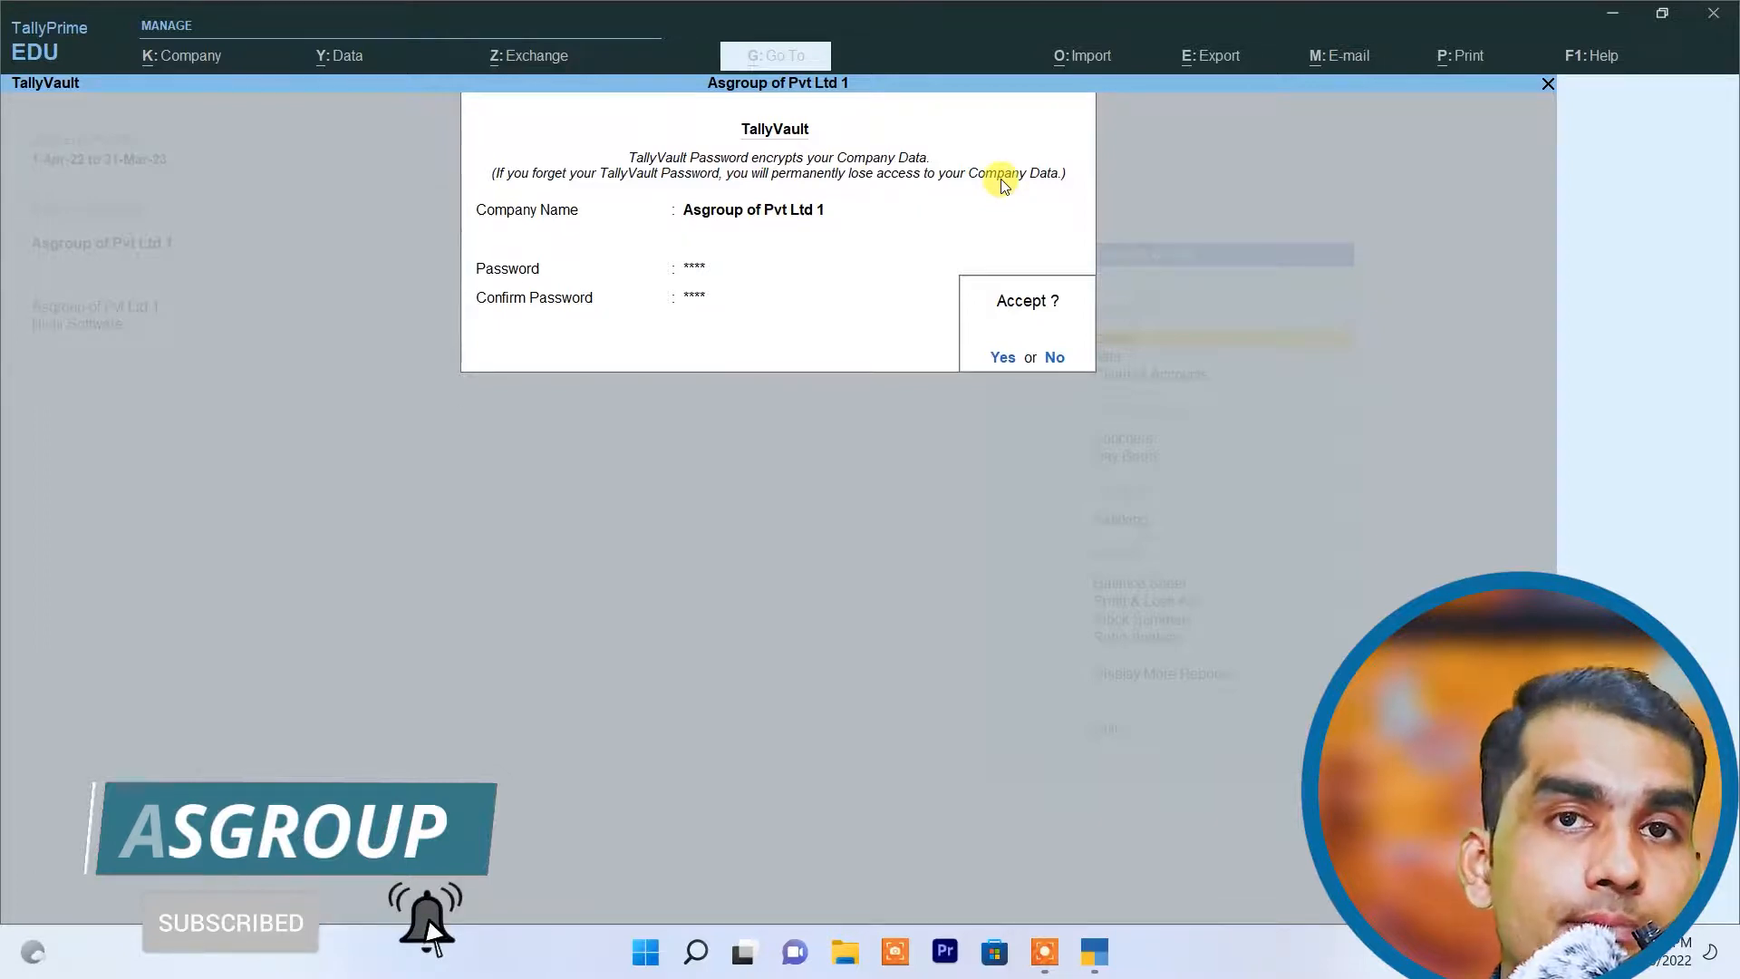
Step: Accept the TallyVault settings, agree to set the password and agree to create a copy of Asgroup of Pvt Ltd 1
key("Return")
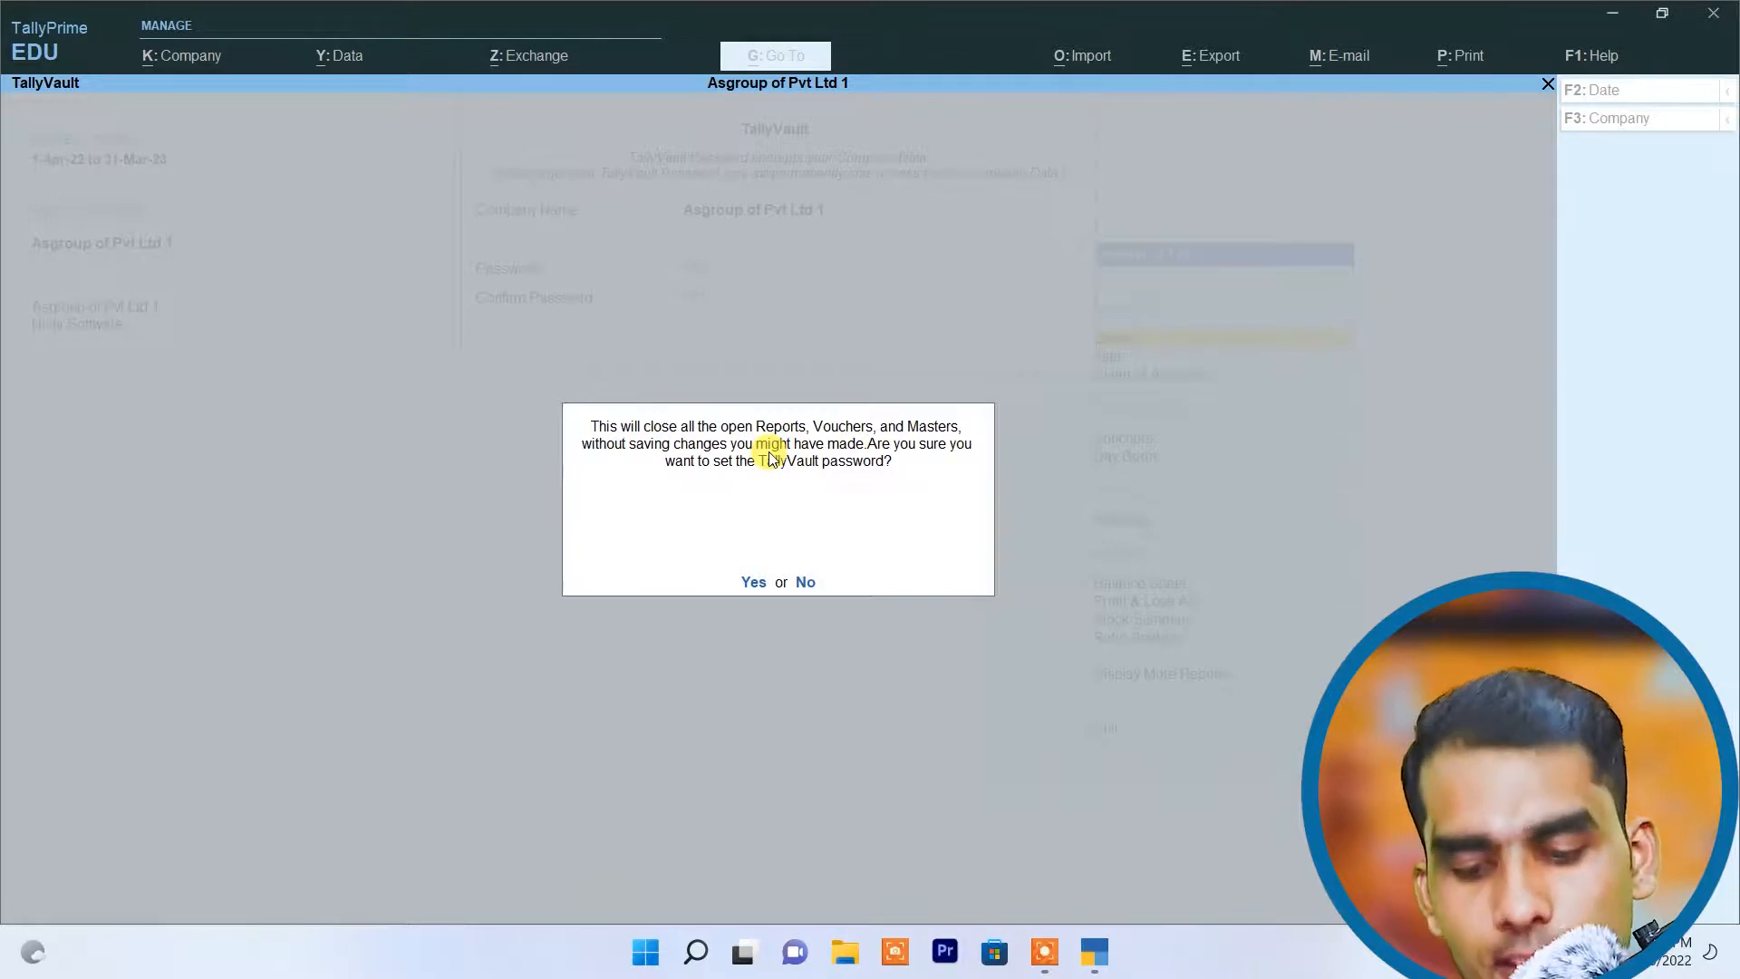
key("Return")
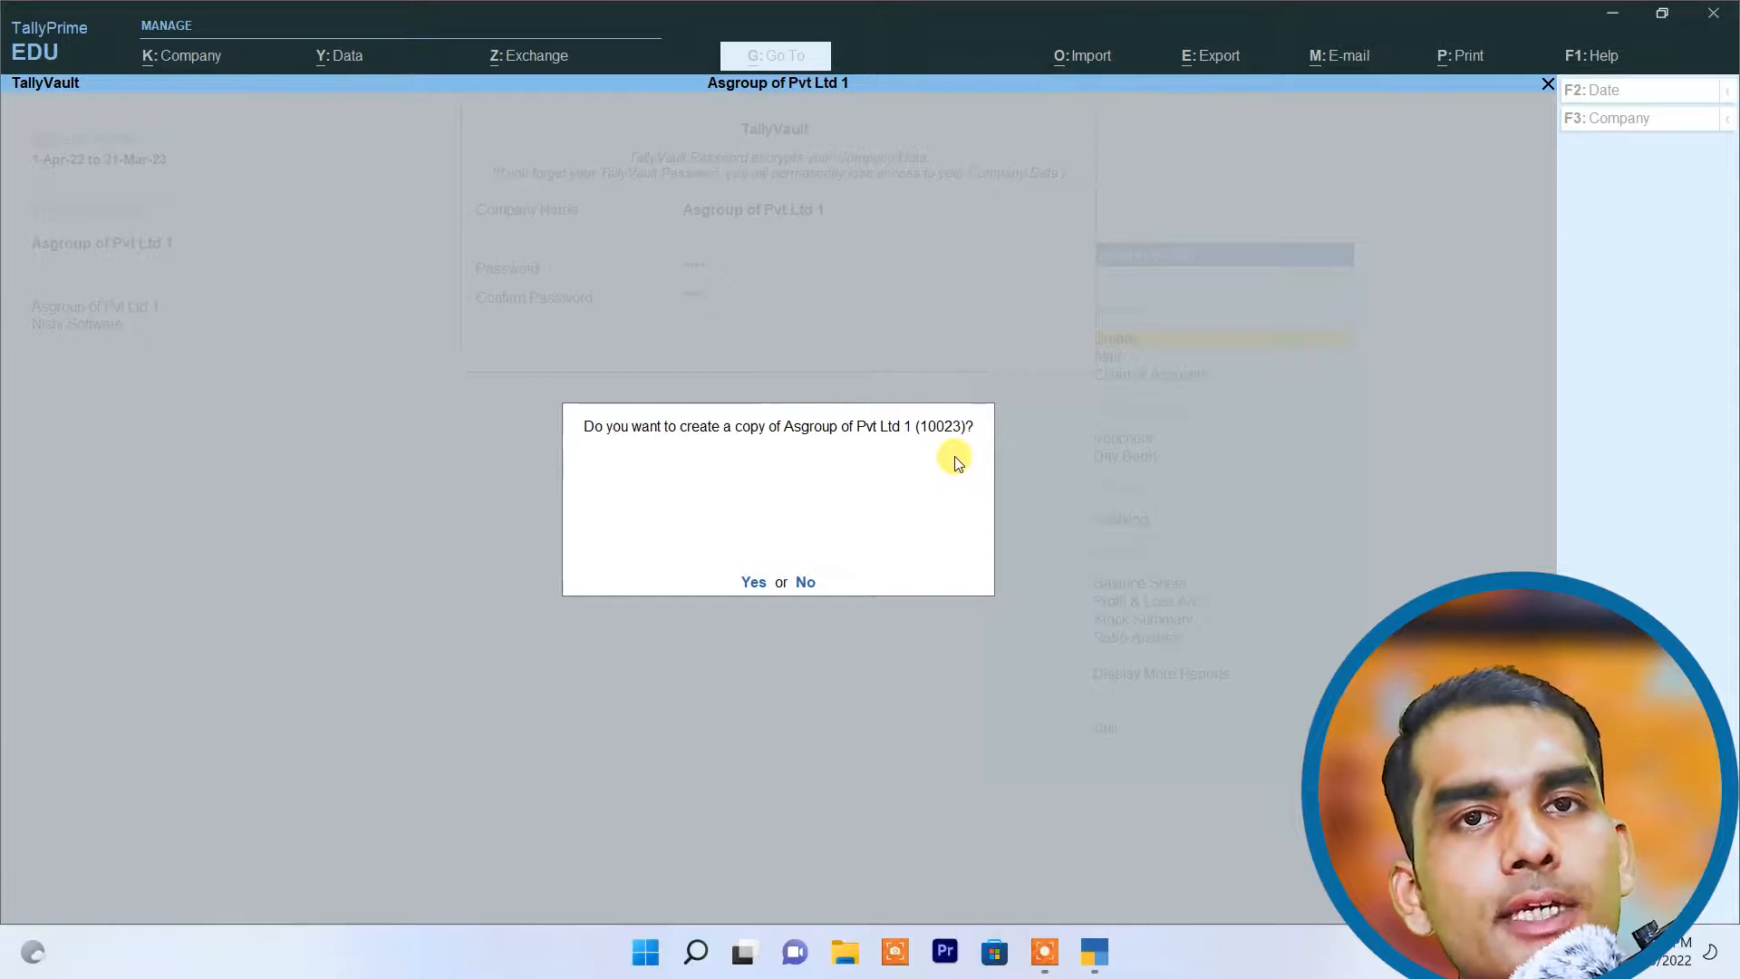
key("Return")
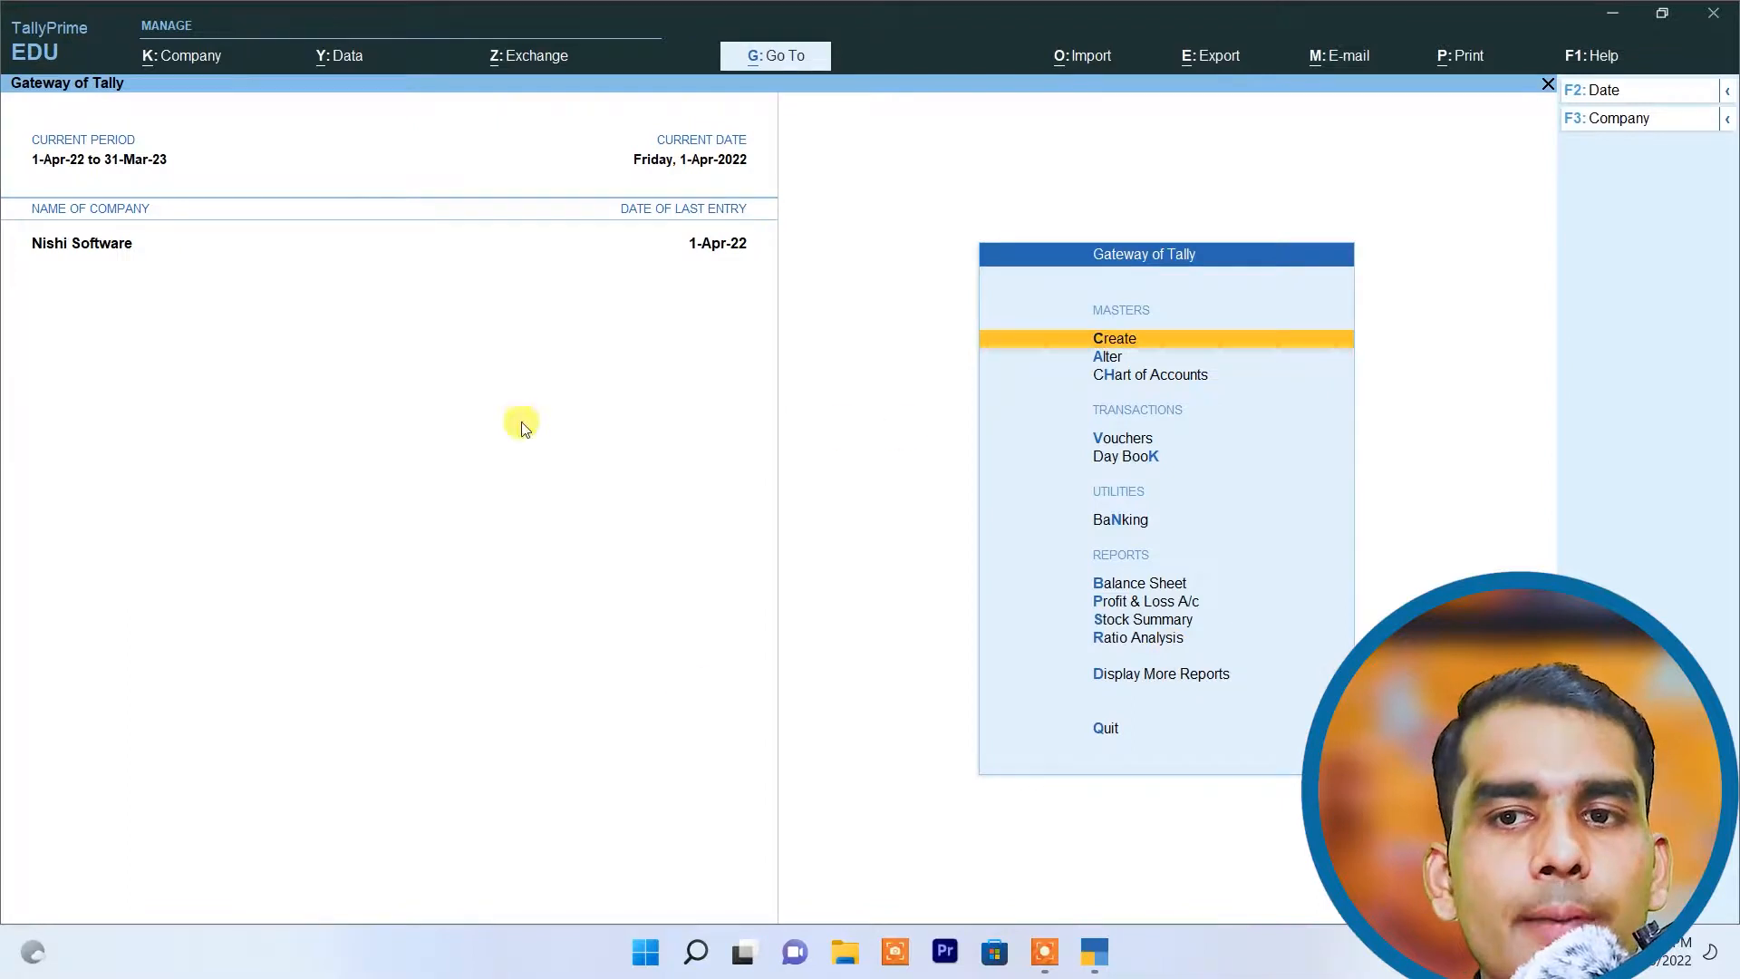
Step: Select the encrypted company shown as asterisks in the list of companies and enter its TallyVault password to load it
left_click(209, 60)
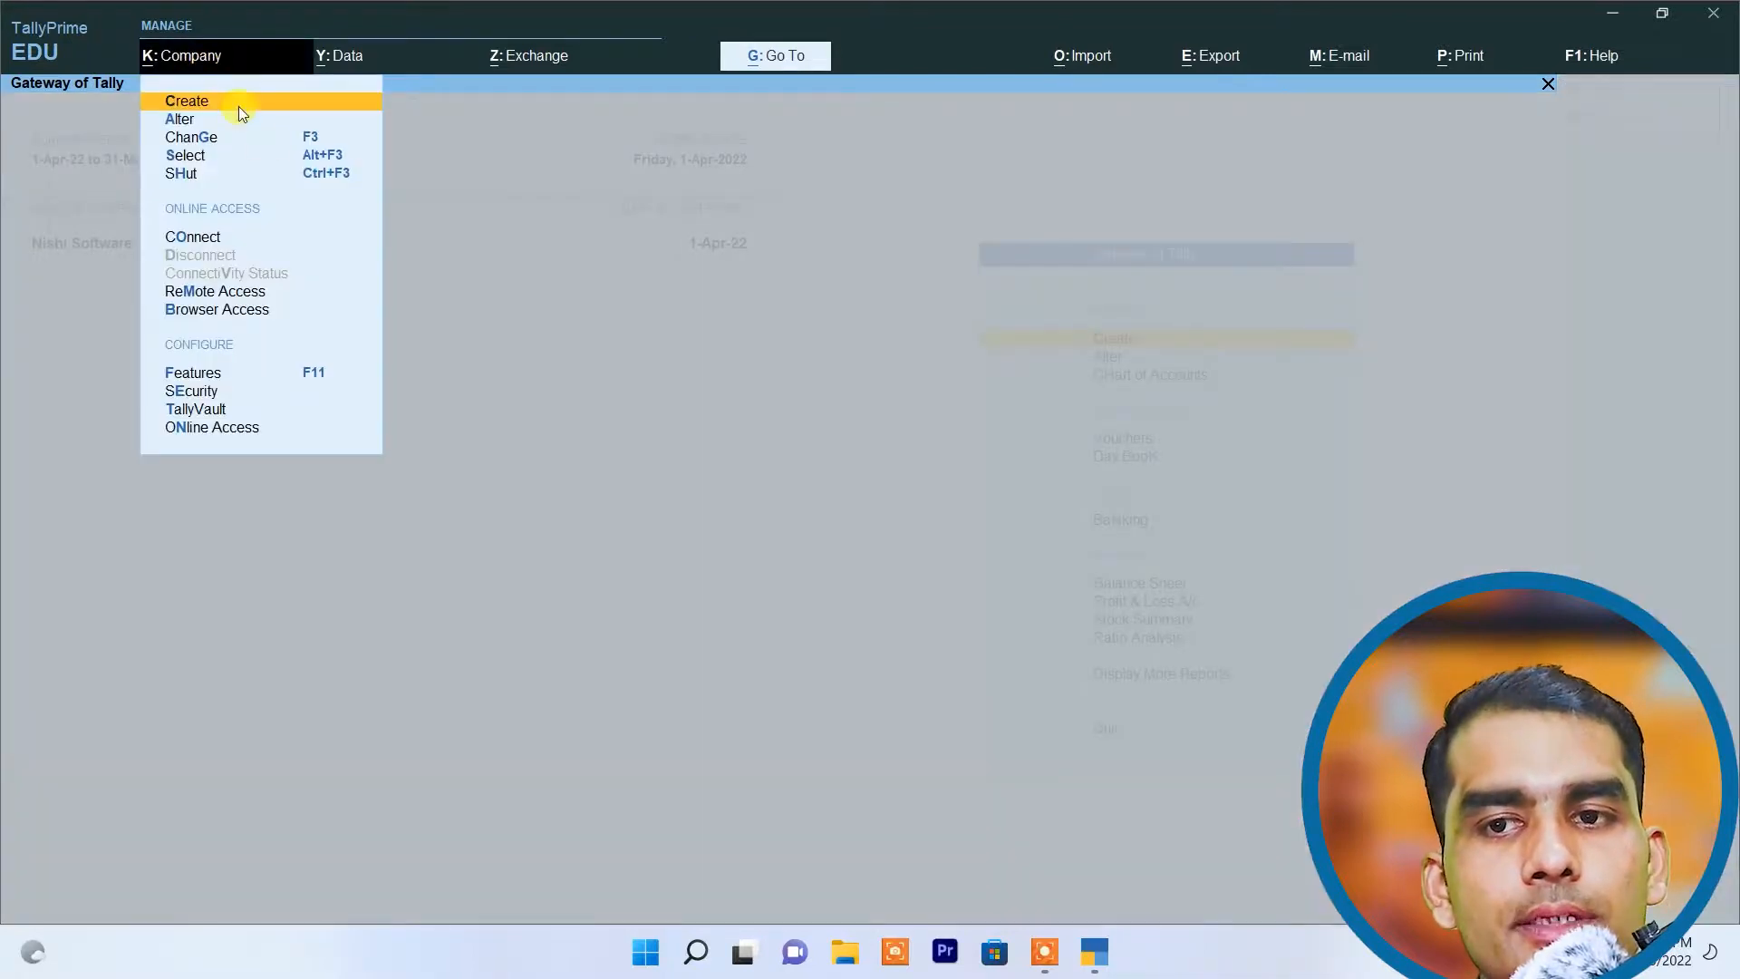
left_click(205, 159)
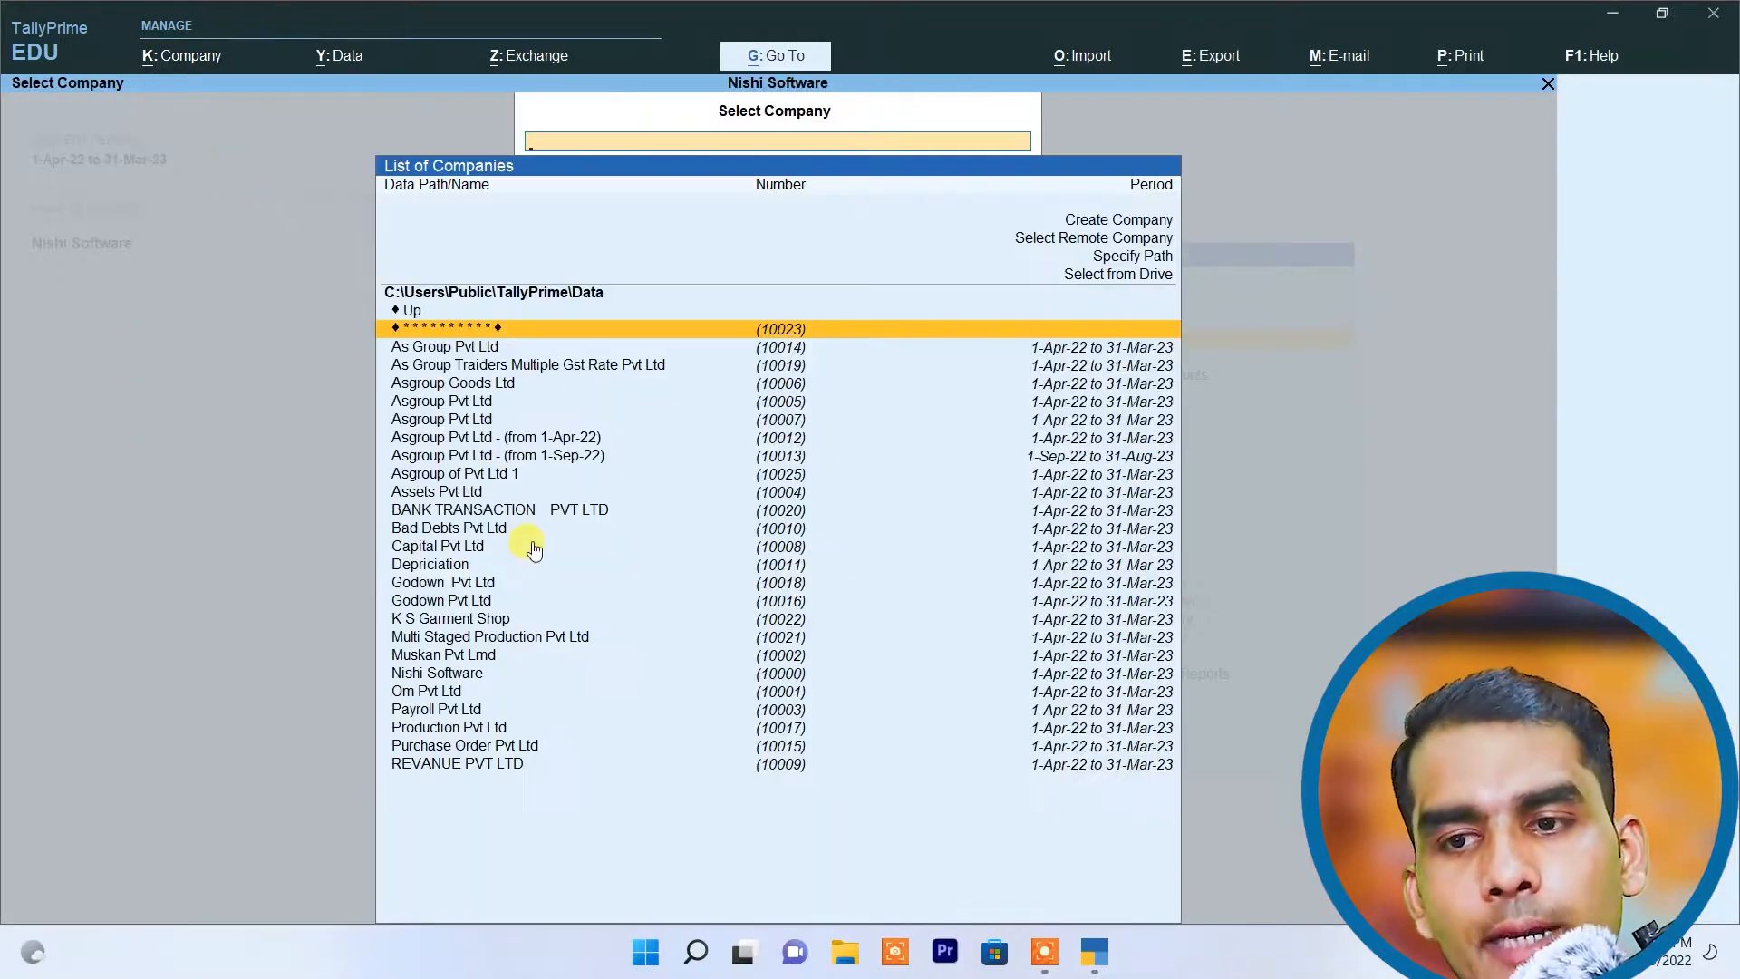
left_click(483, 475)
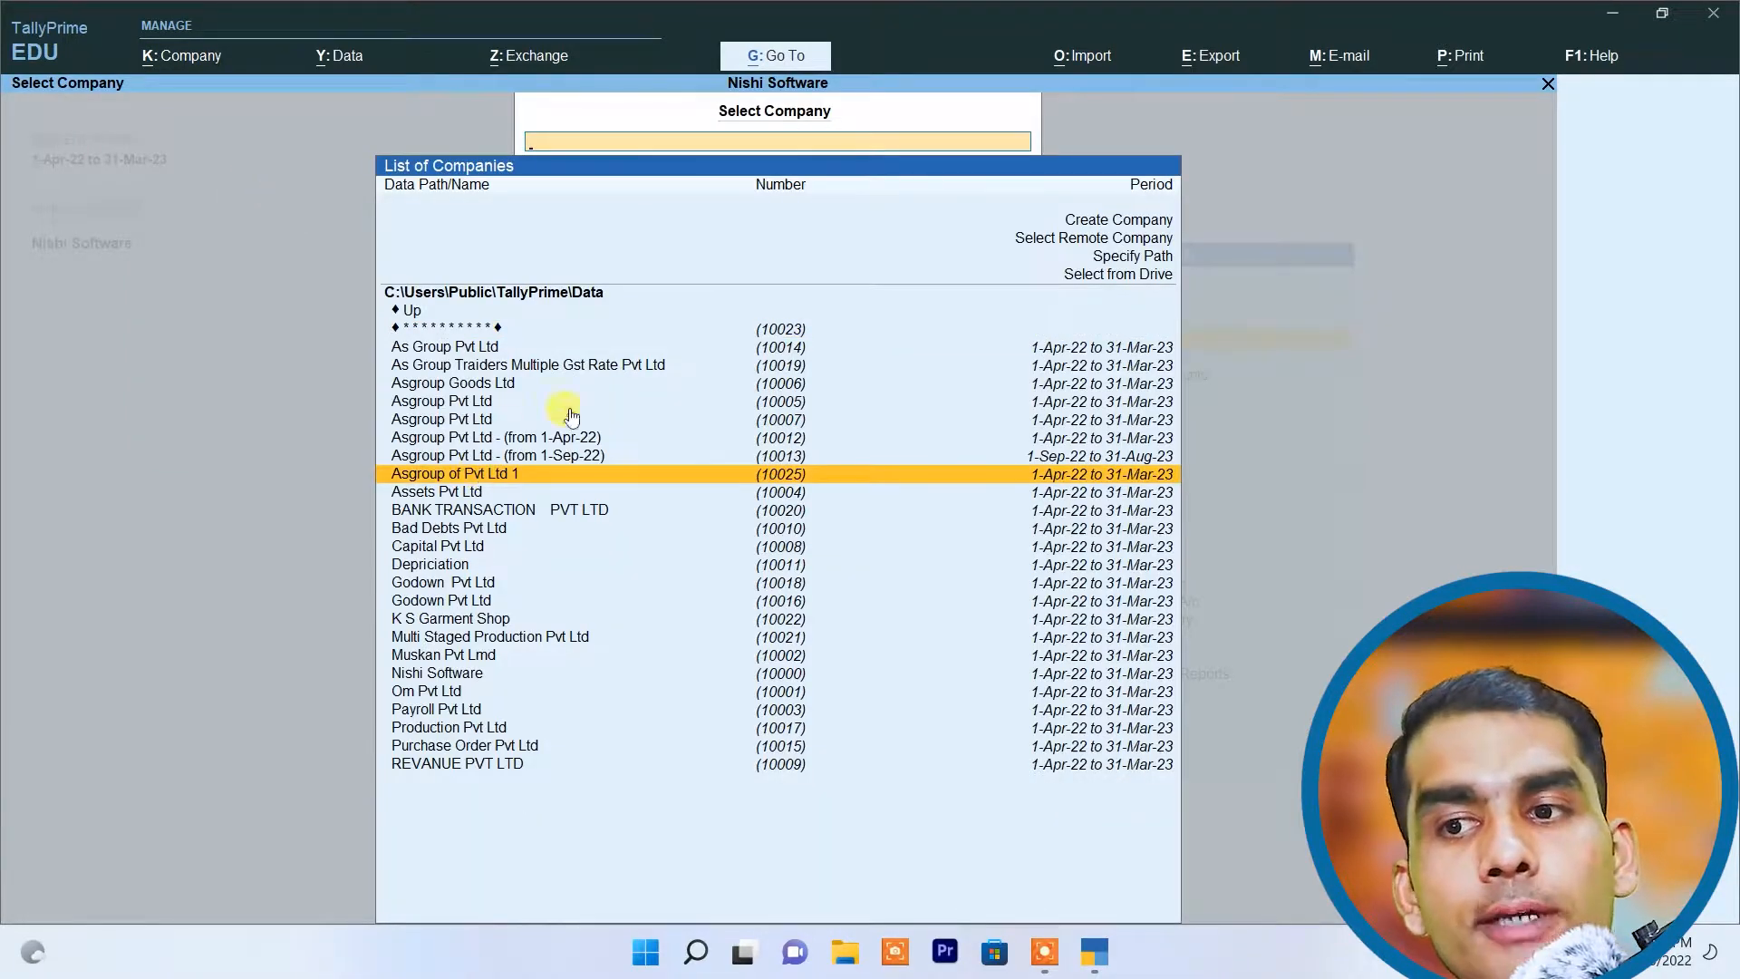
left_click(780, 330)
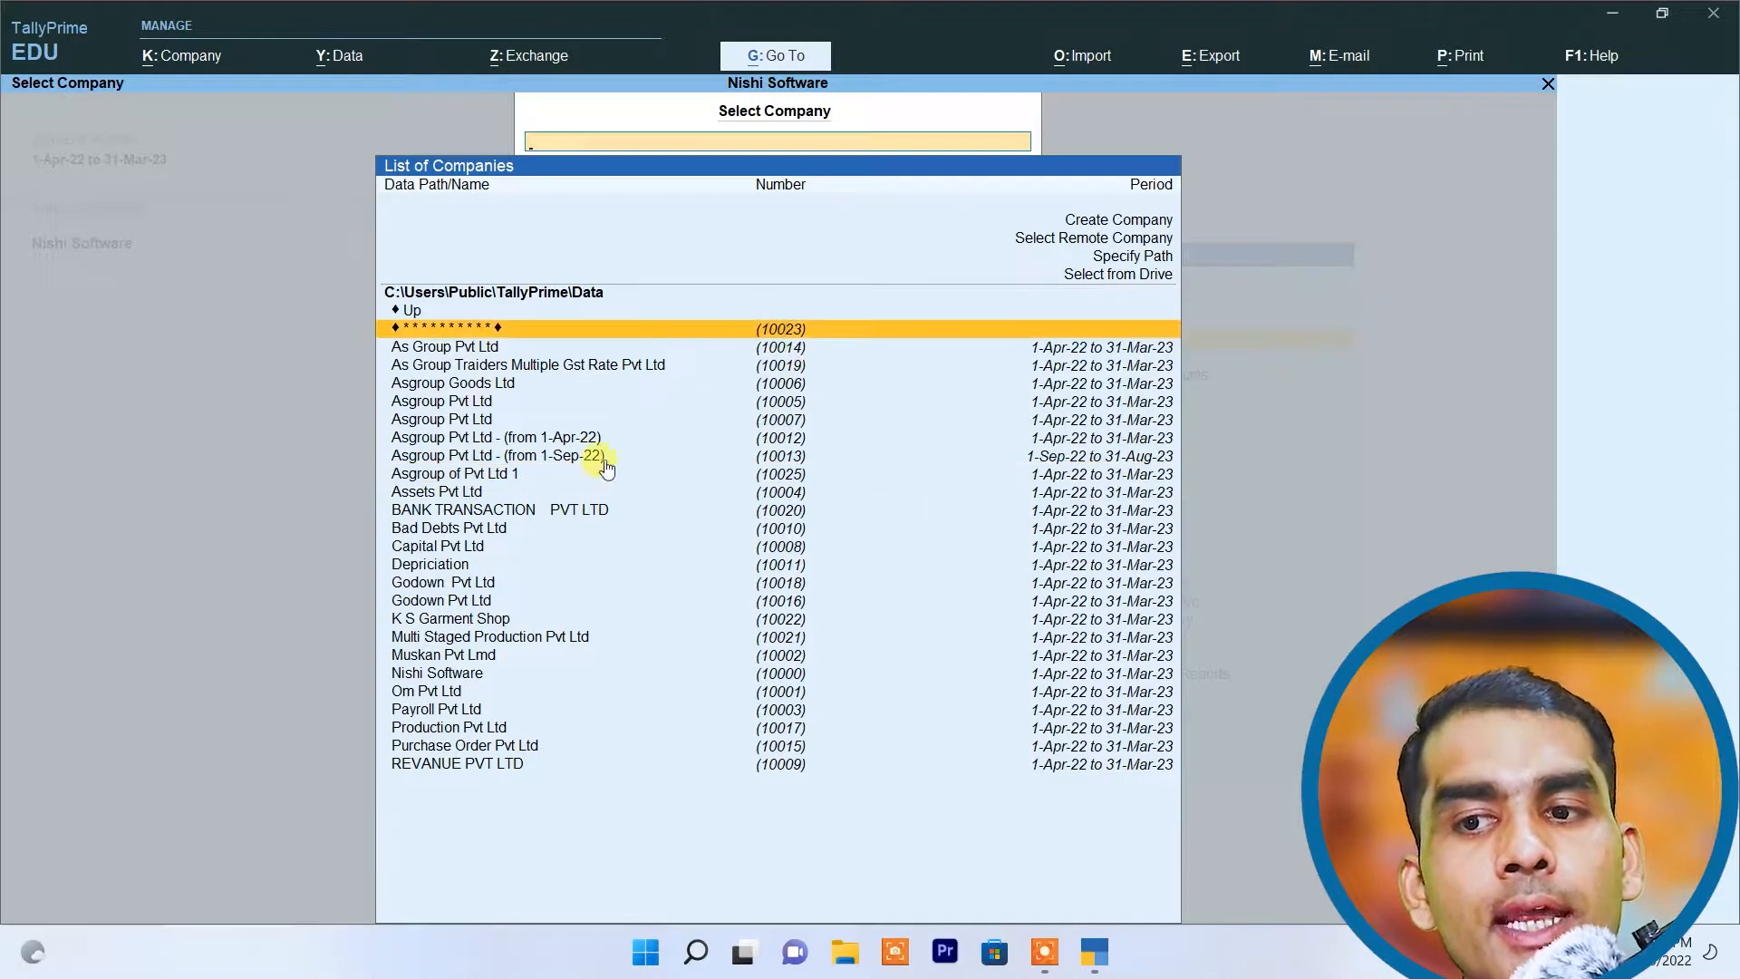
left_click(516, 476)
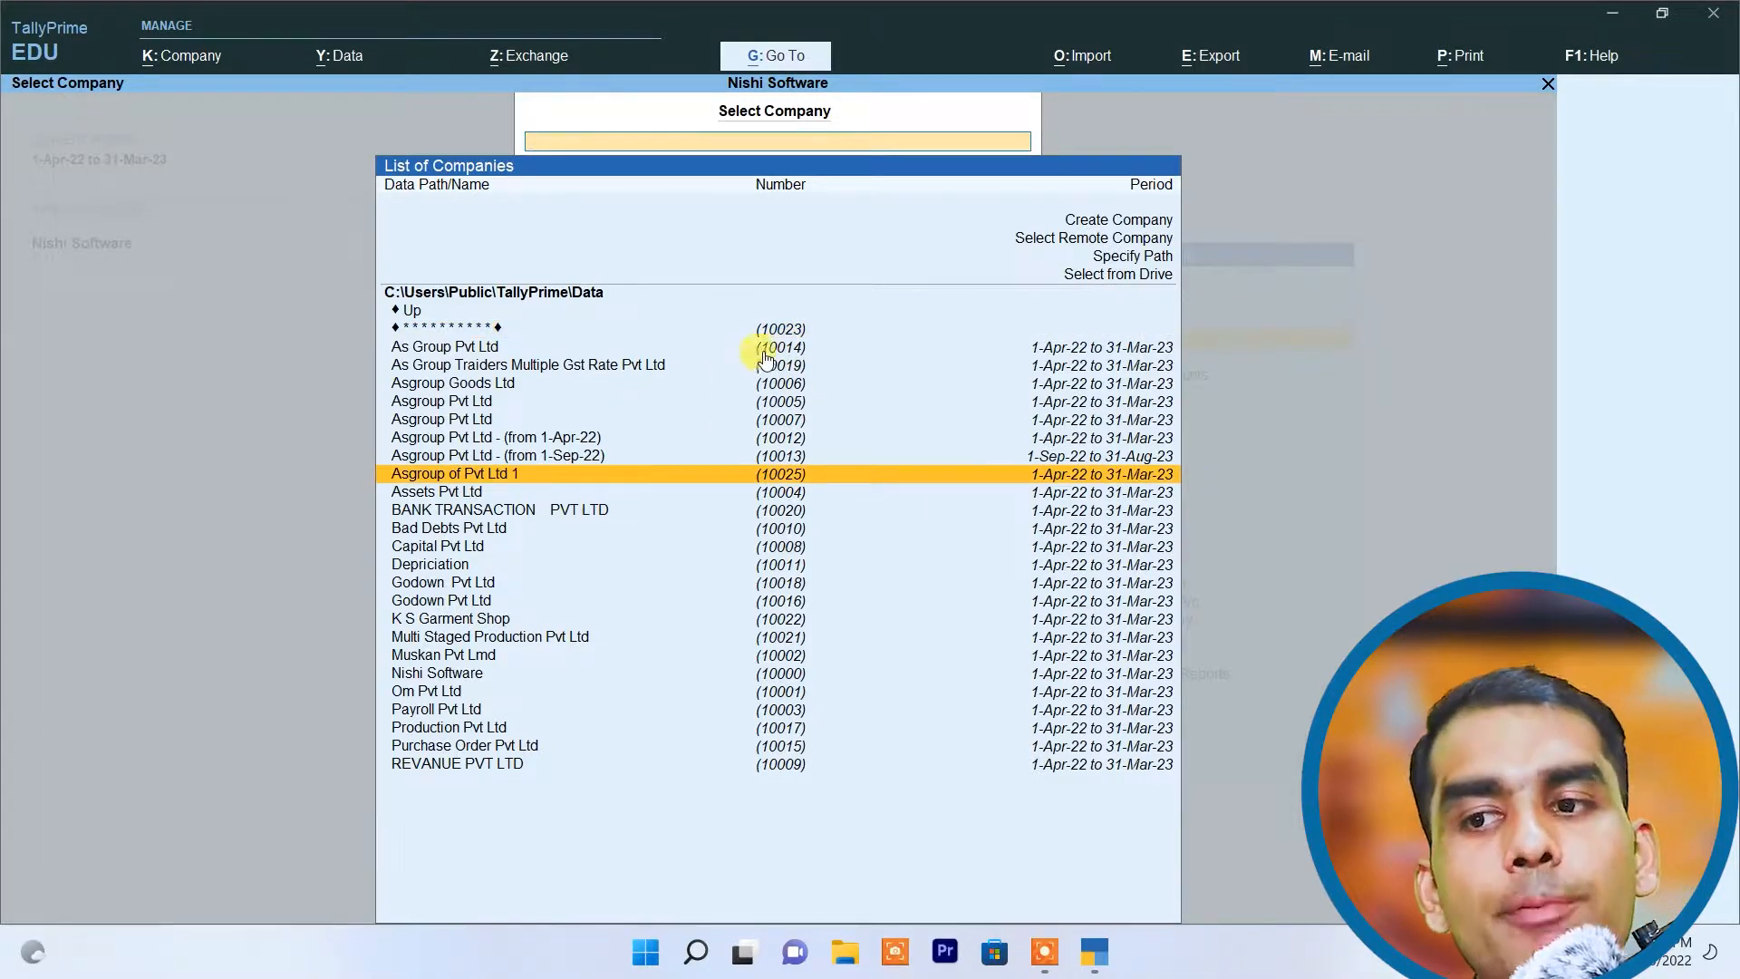
left_click(787, 332)
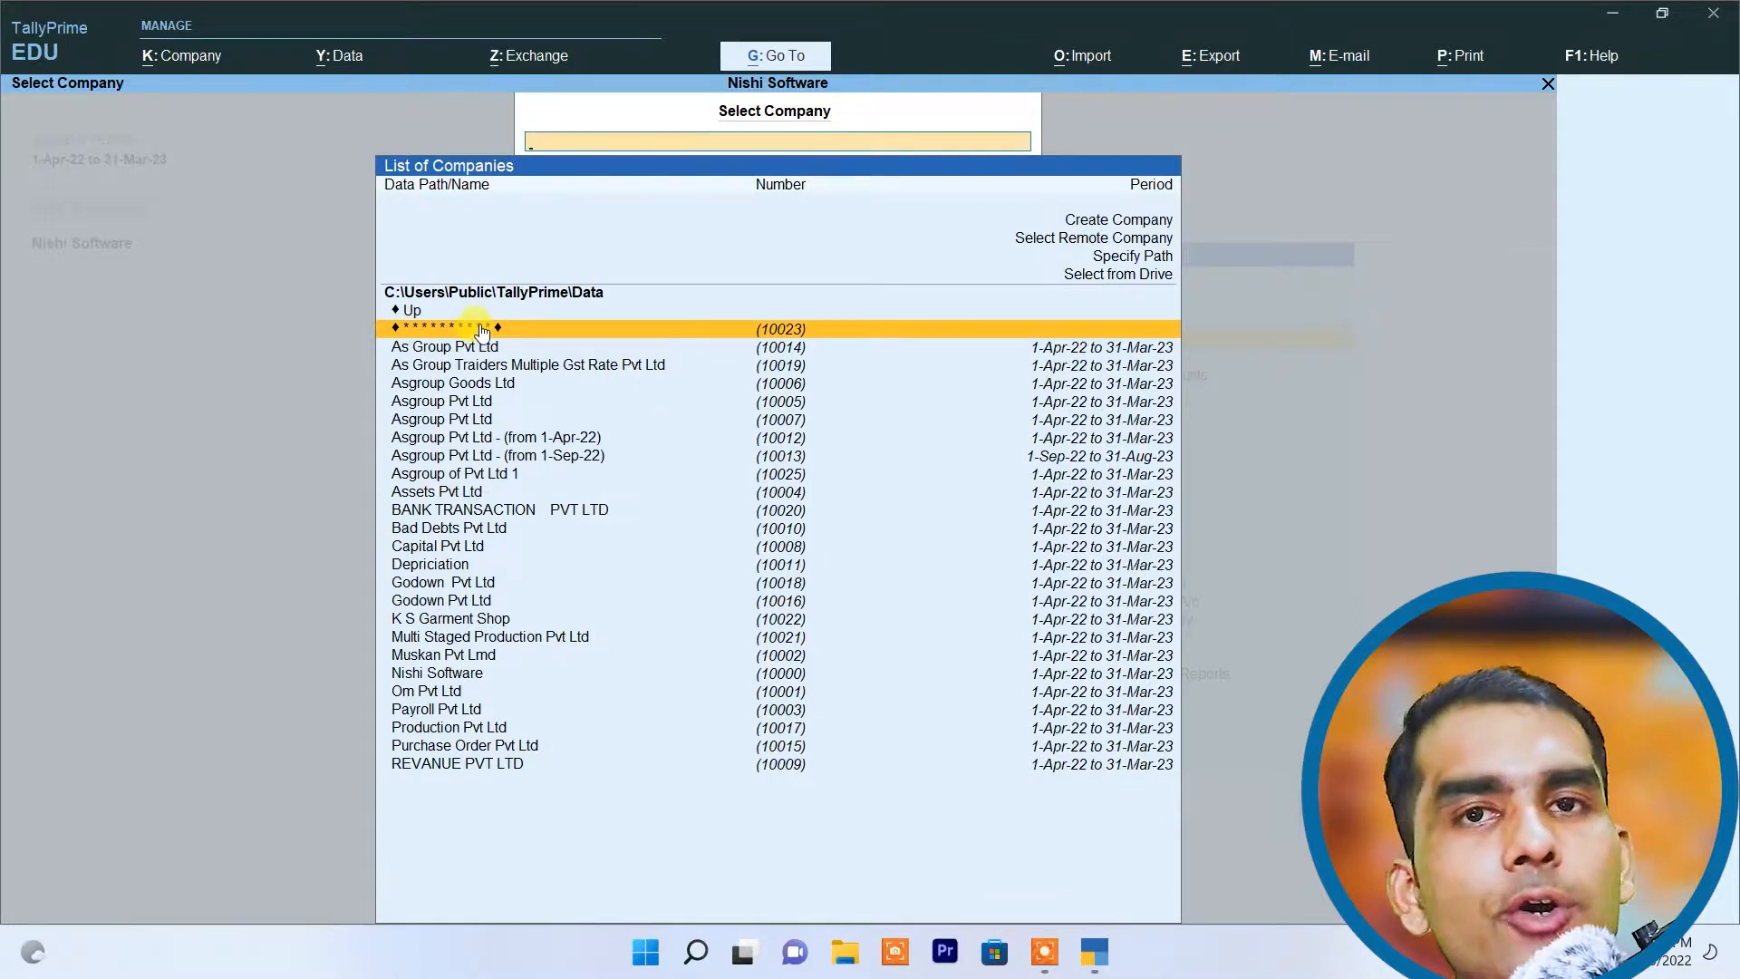
left_click(787, 332)
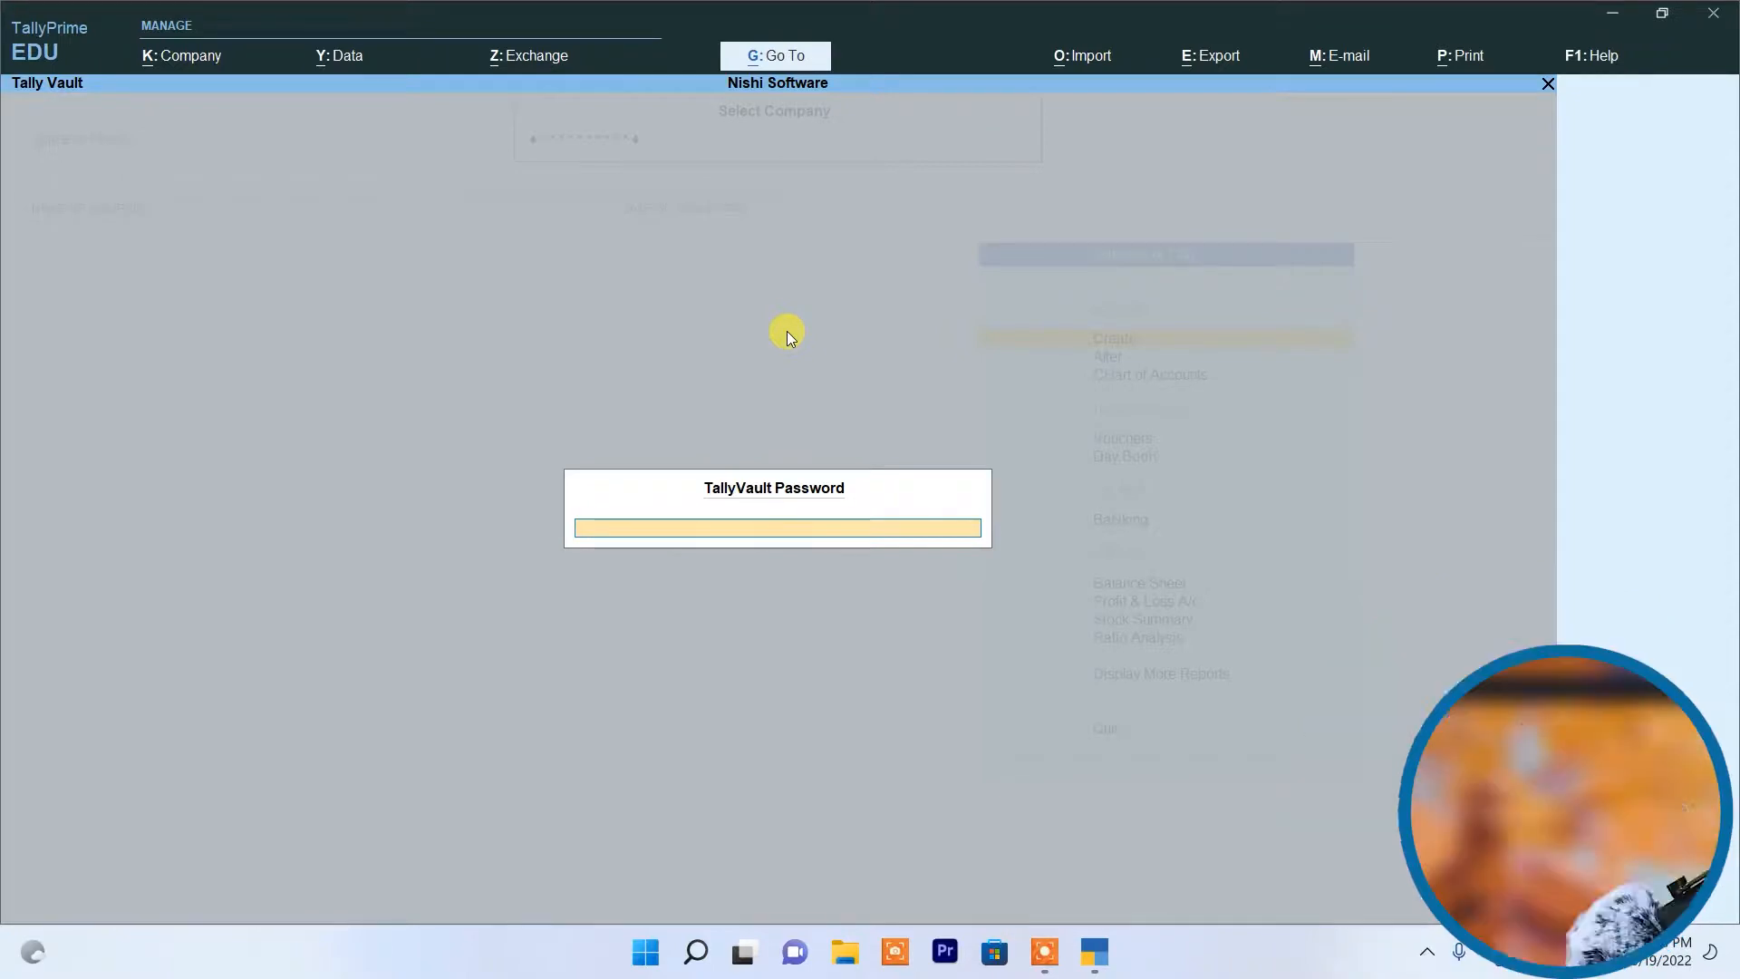
key("Return")
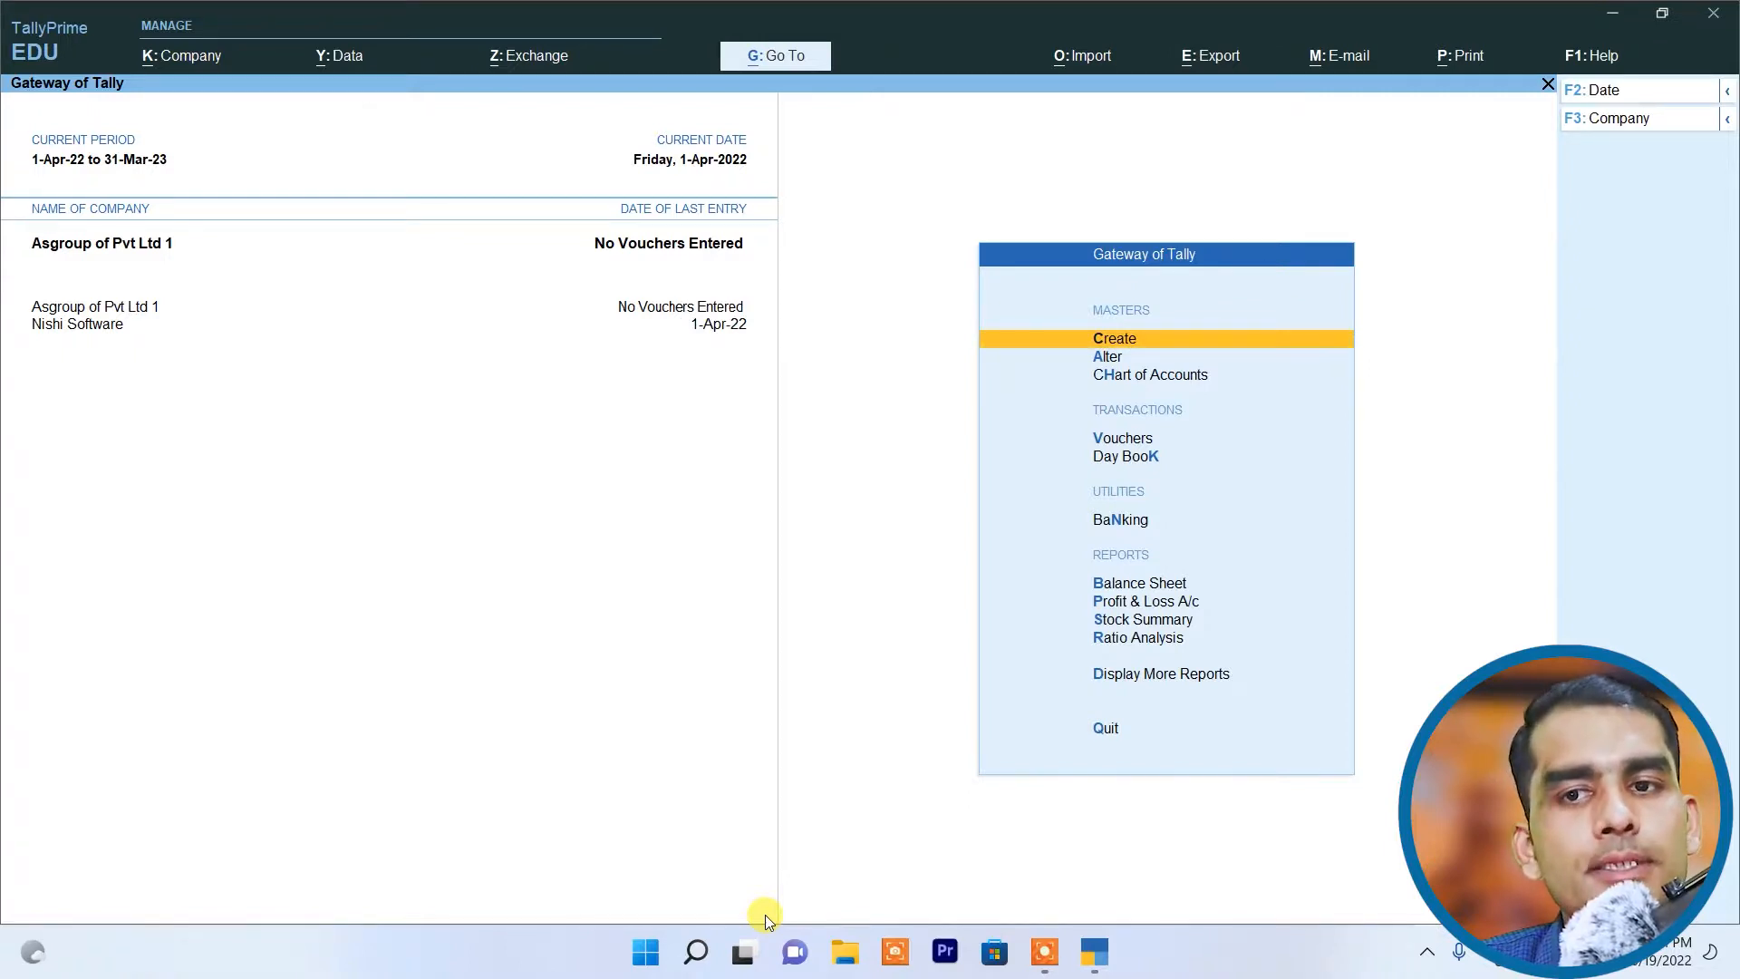
Step: Open TallyVault for Asgroup of Pvt Ltd 1 and enter its old TallyVault password
left_click(181, 56)
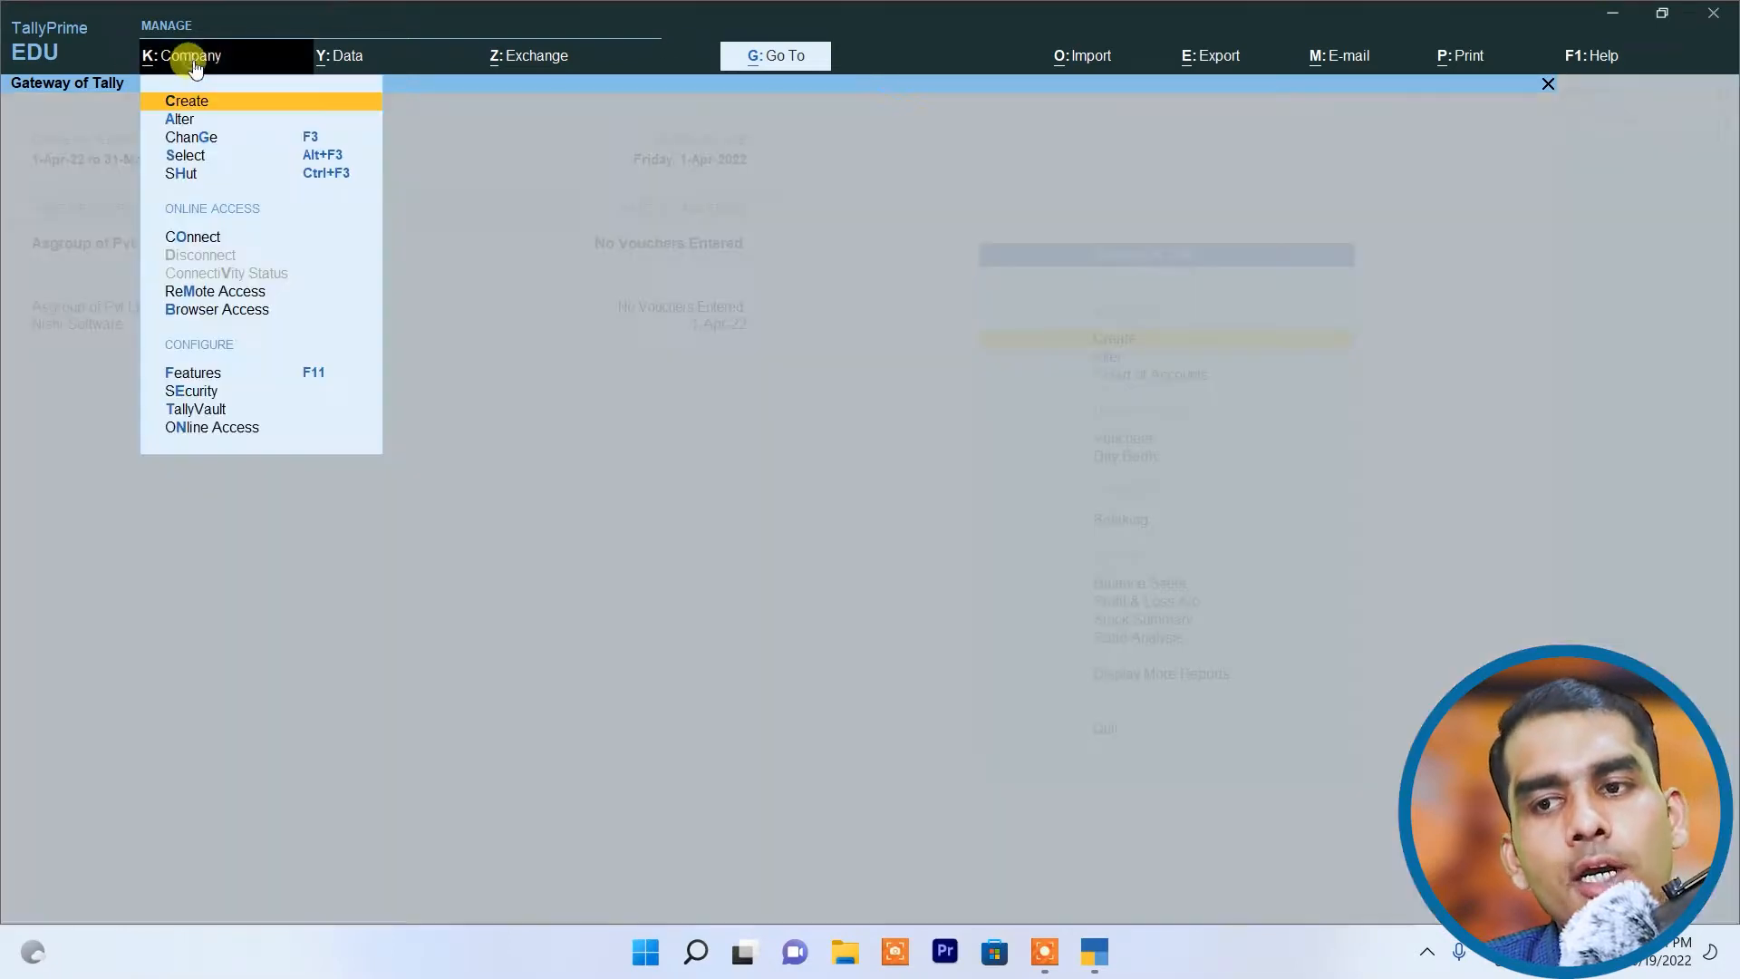
left_click(201, 408)
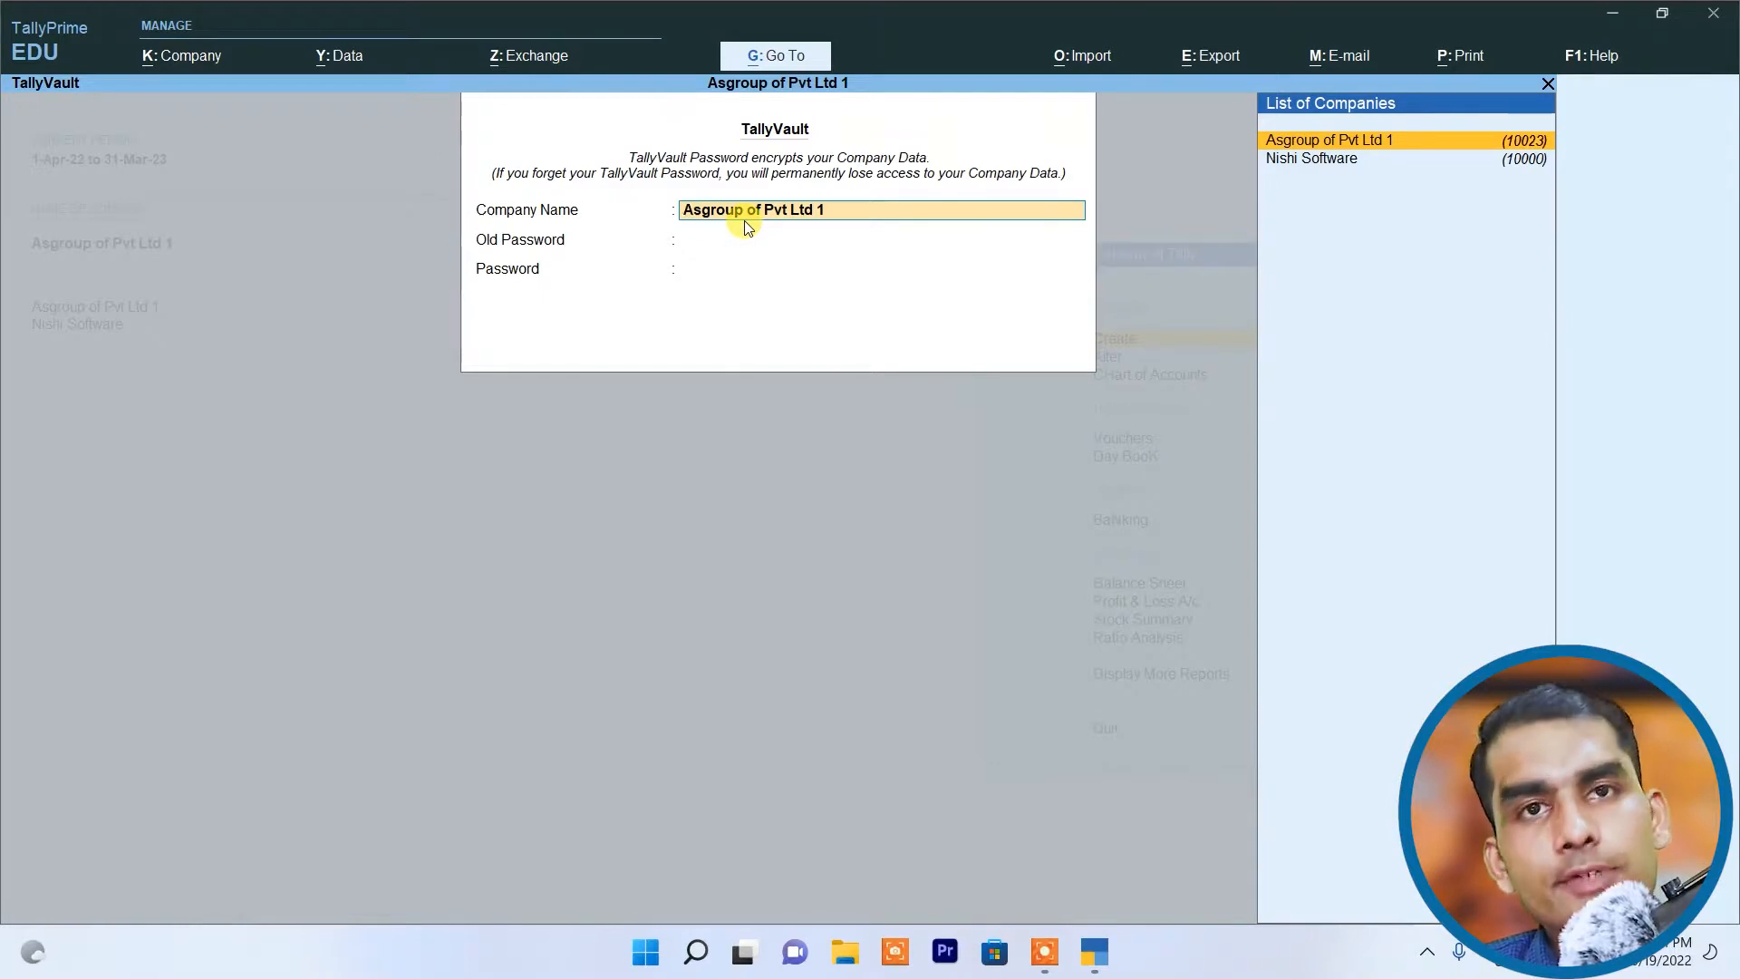
key("Return")
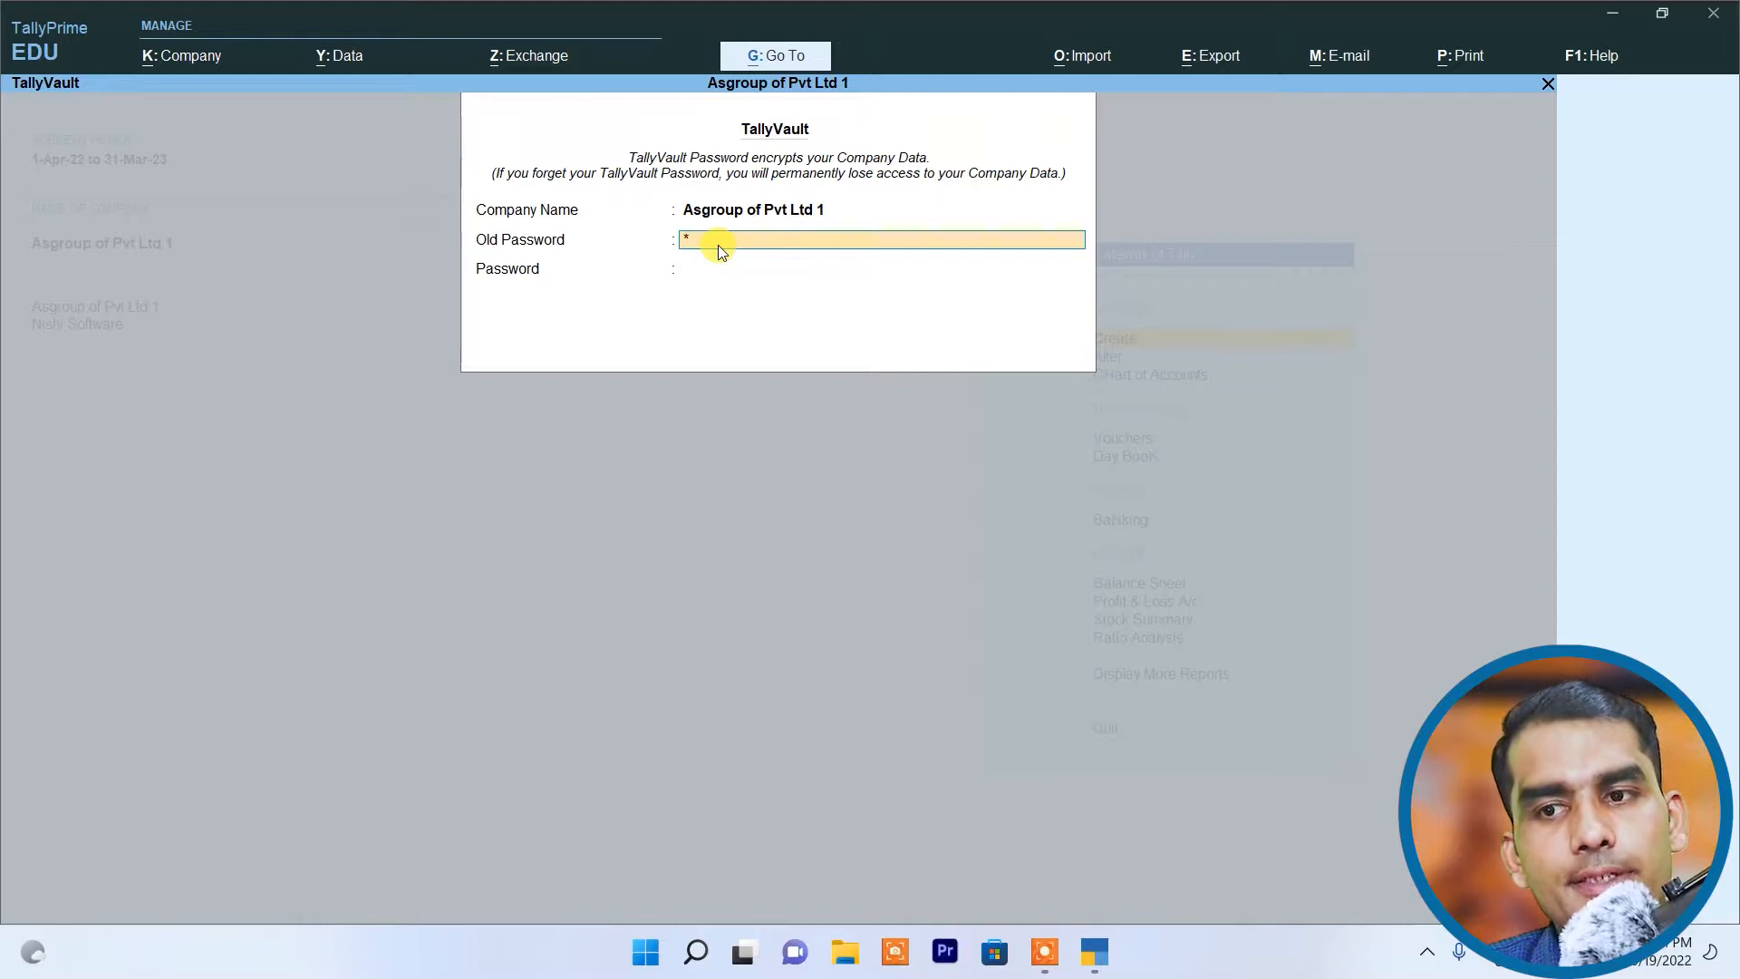
key("Return")
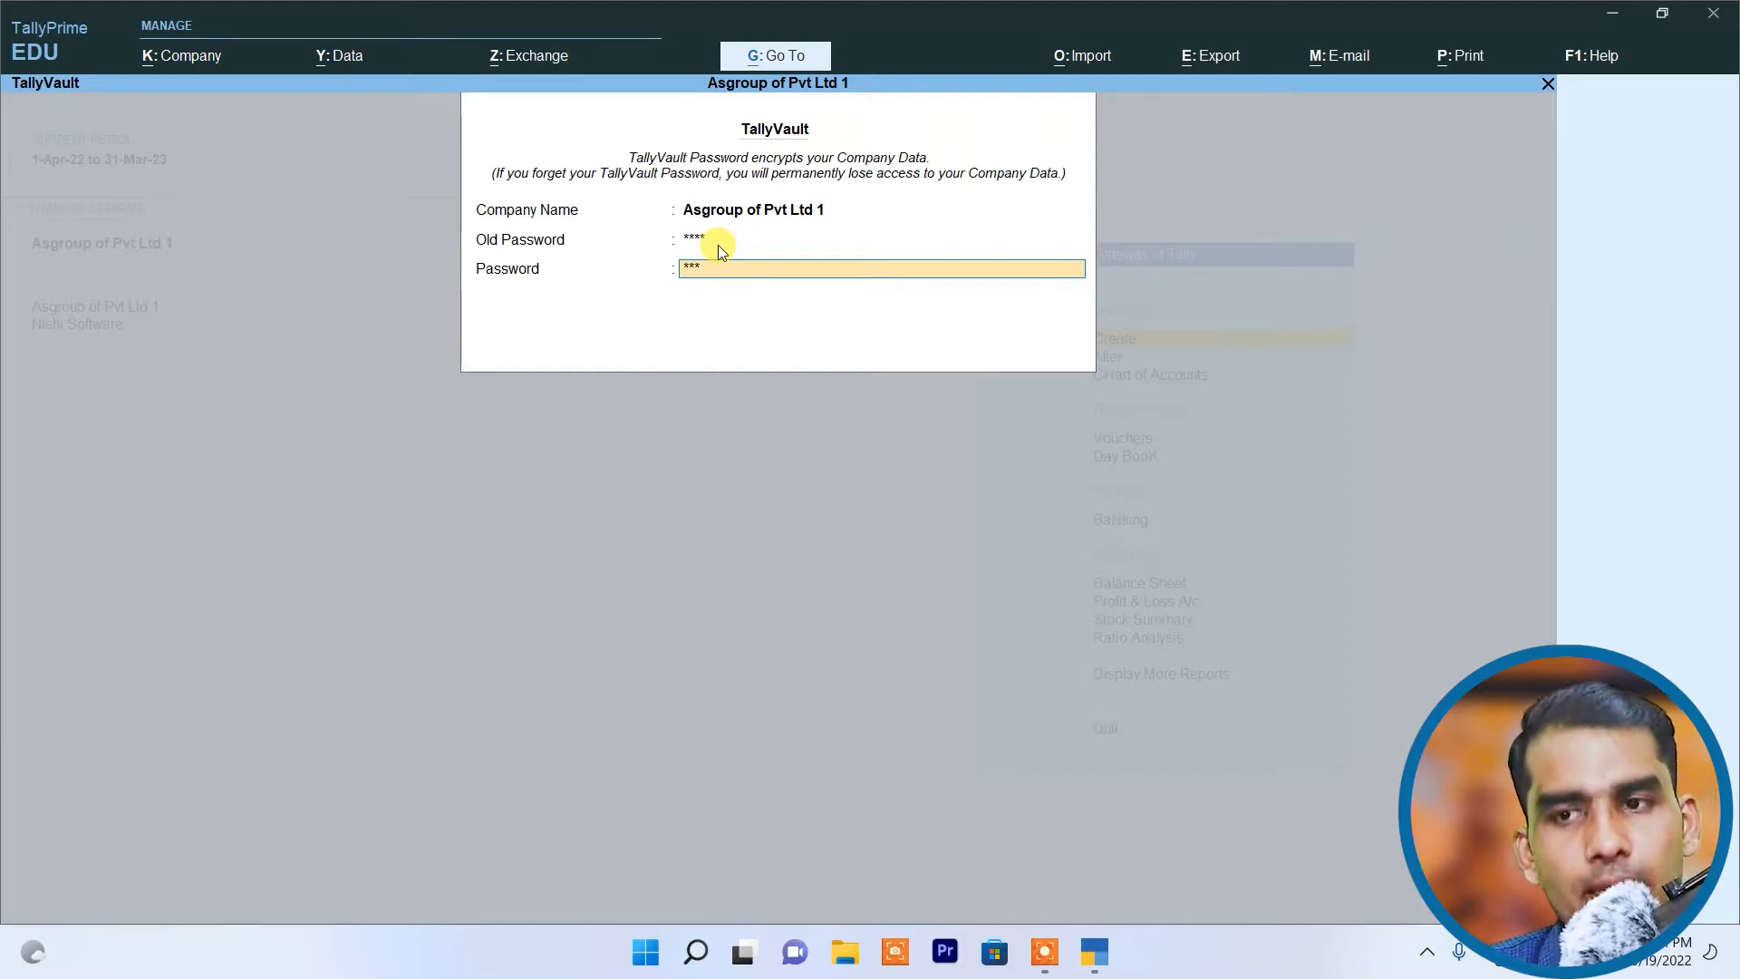
Step: Clear the new TallyVault password and leave it blank to remove the encryption, acknowledging the warning
key("BackSpace")
key("BackSpace")
key("BackSpace")
key("Return")
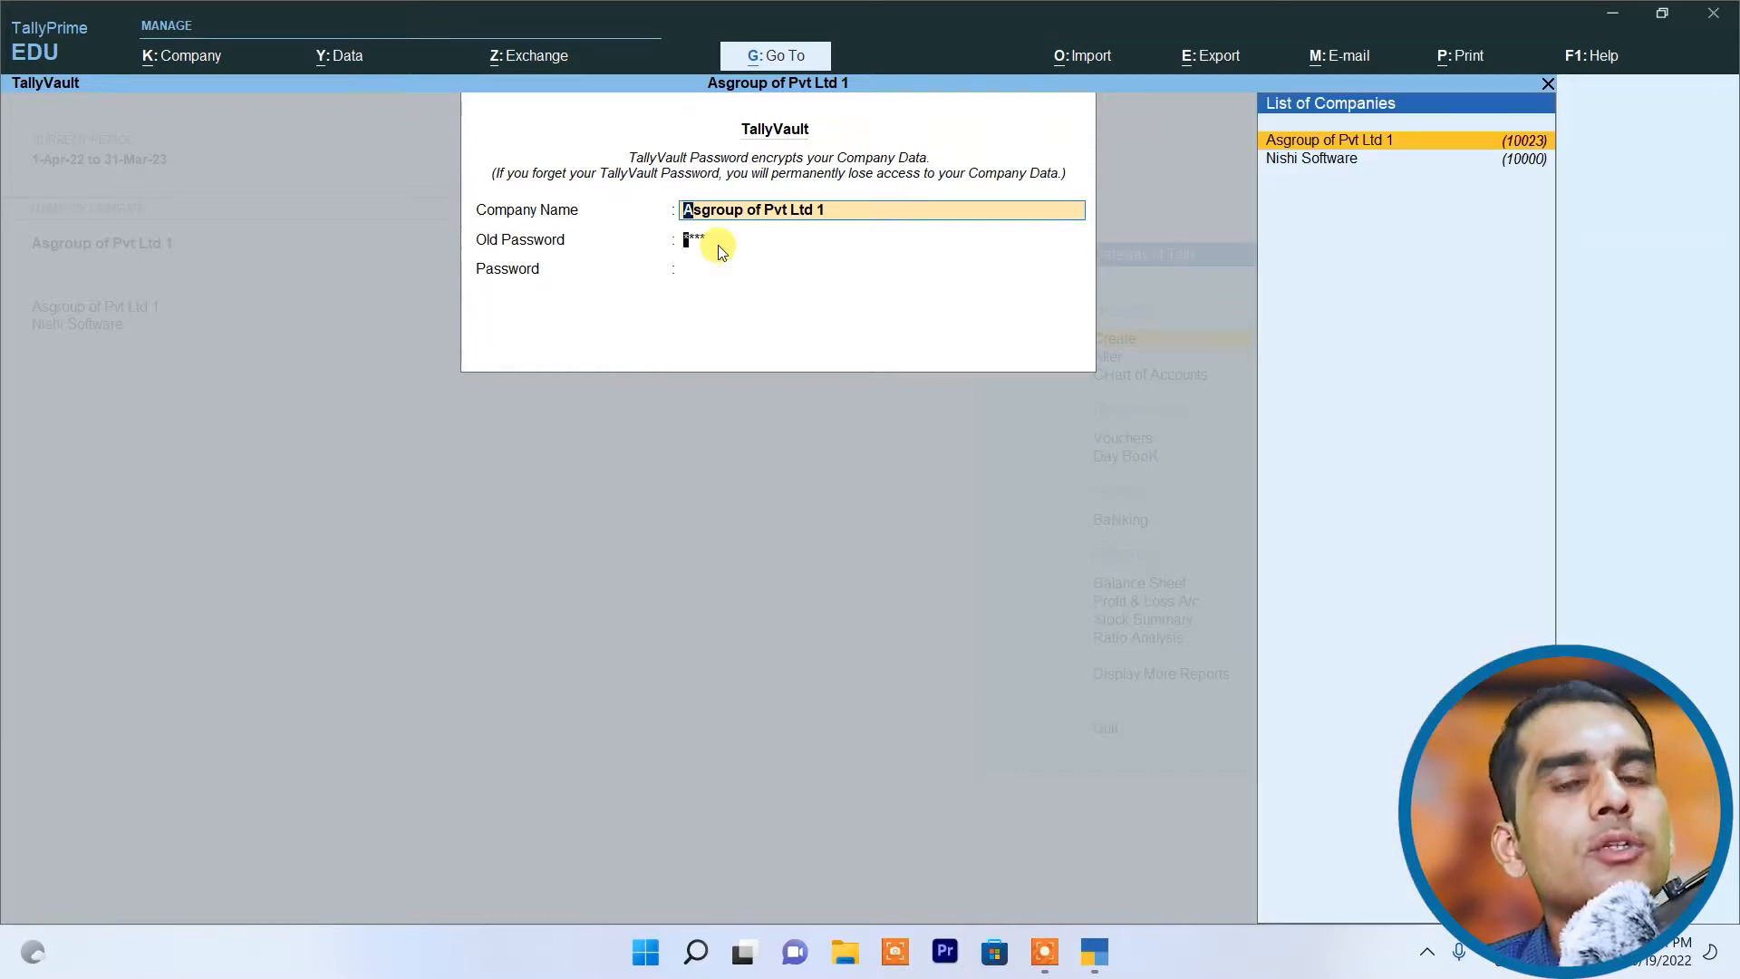
key("Return")
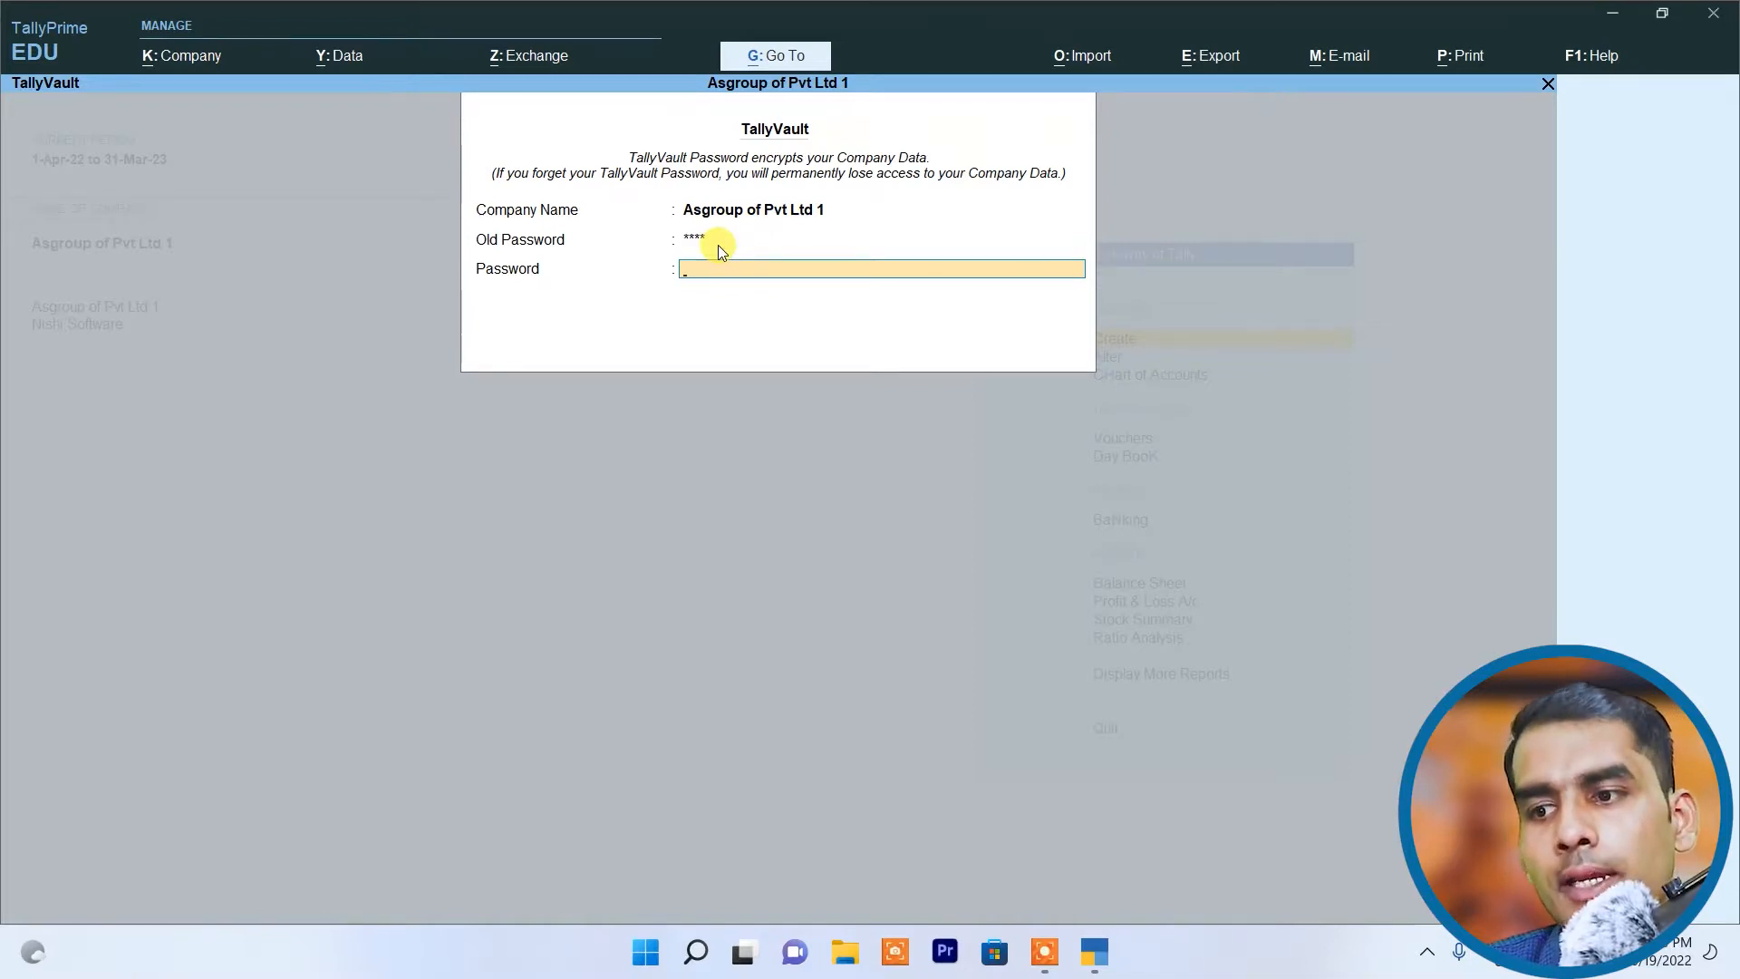
key("Return")
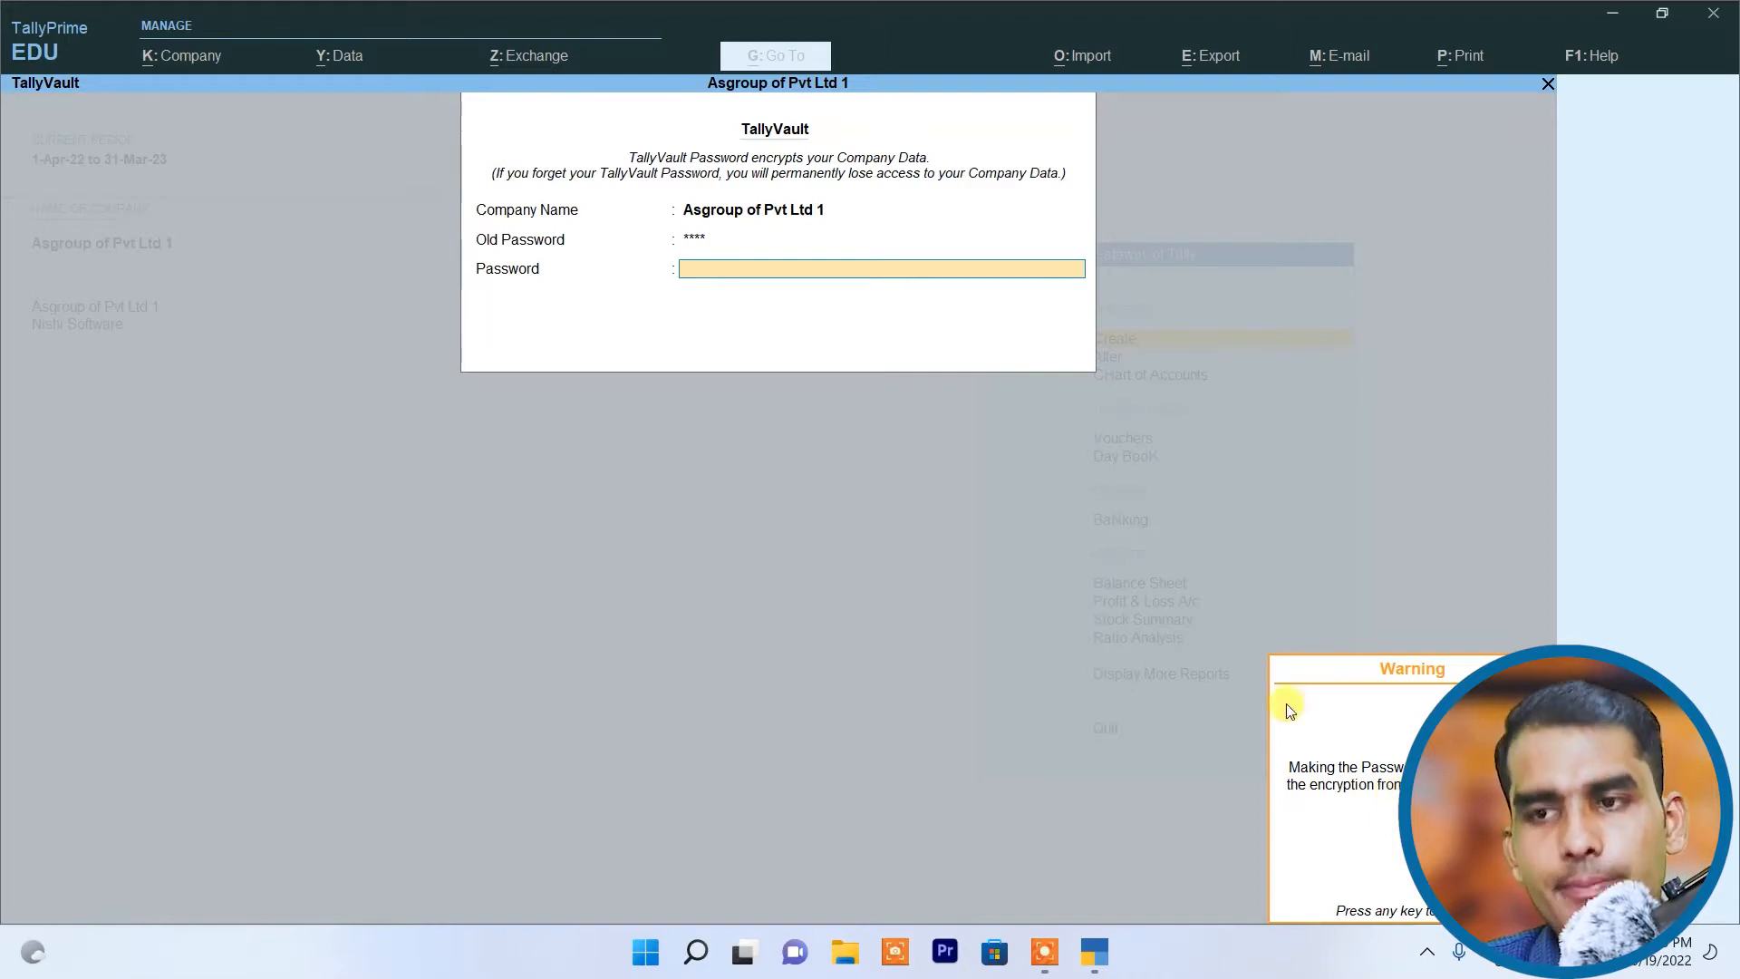
key("Return")
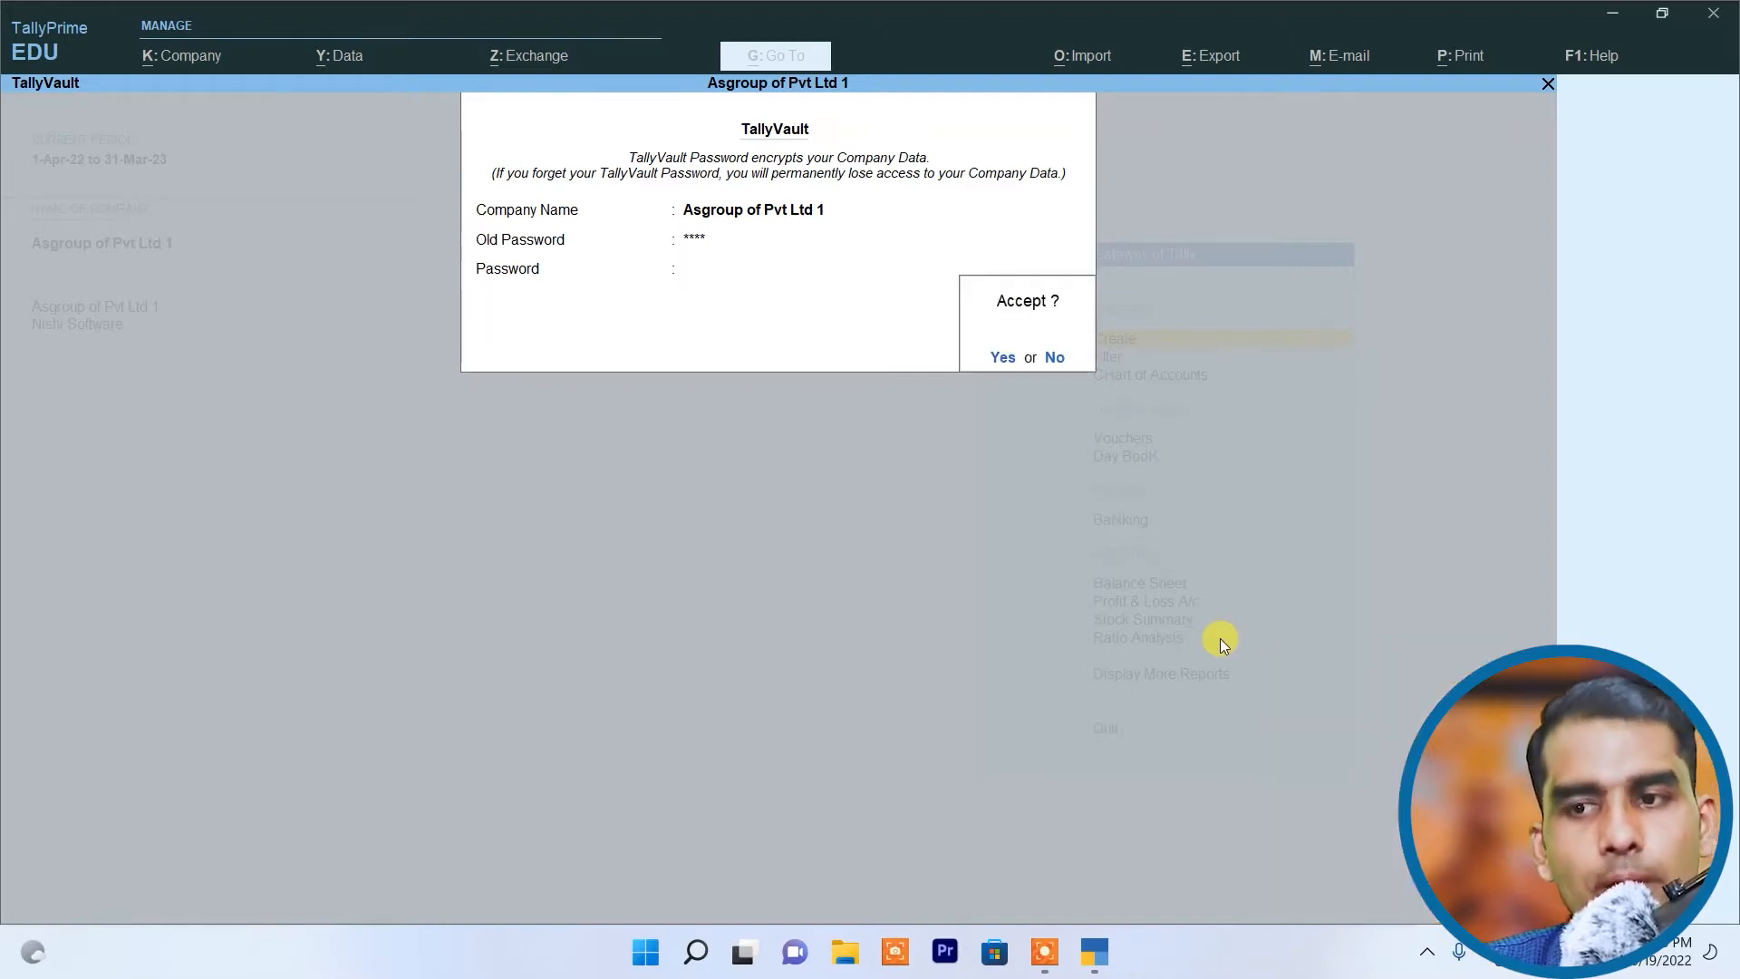
Step: Accept the TallyVault change and agree to create a copy of Asgroup of Pvt Ltd 1, declining to quit the program
key("Return")
key("Return")
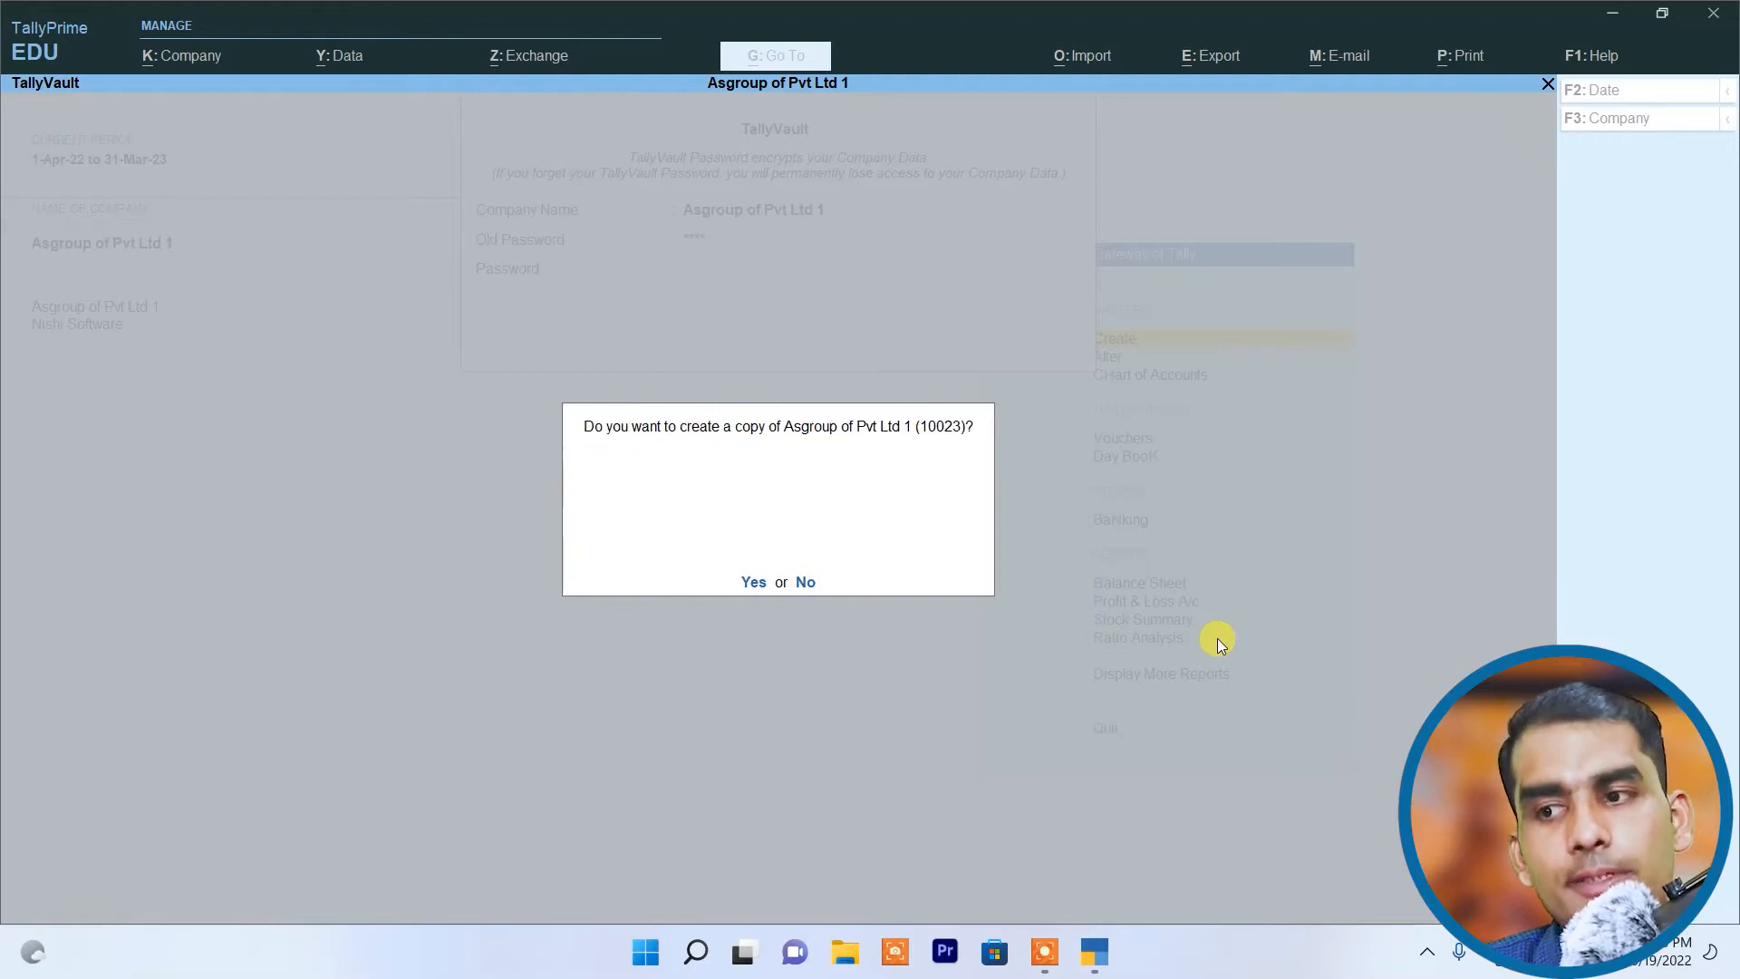
key("Return")
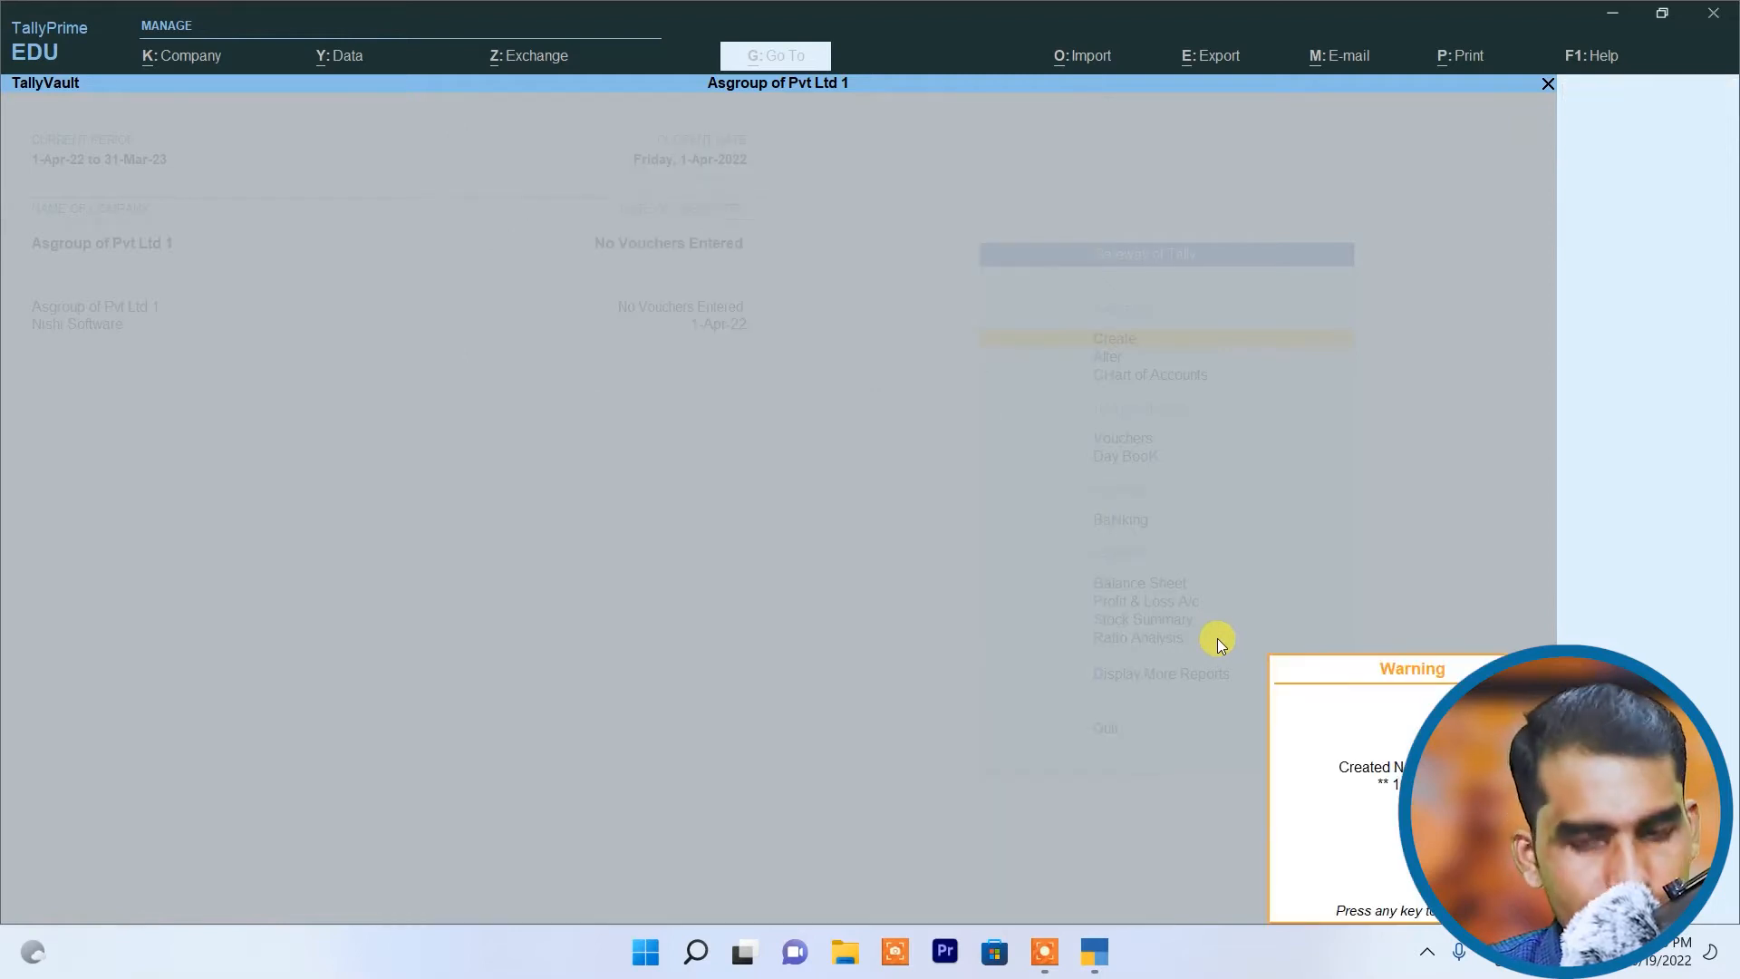
key("Return")
key("Escape")
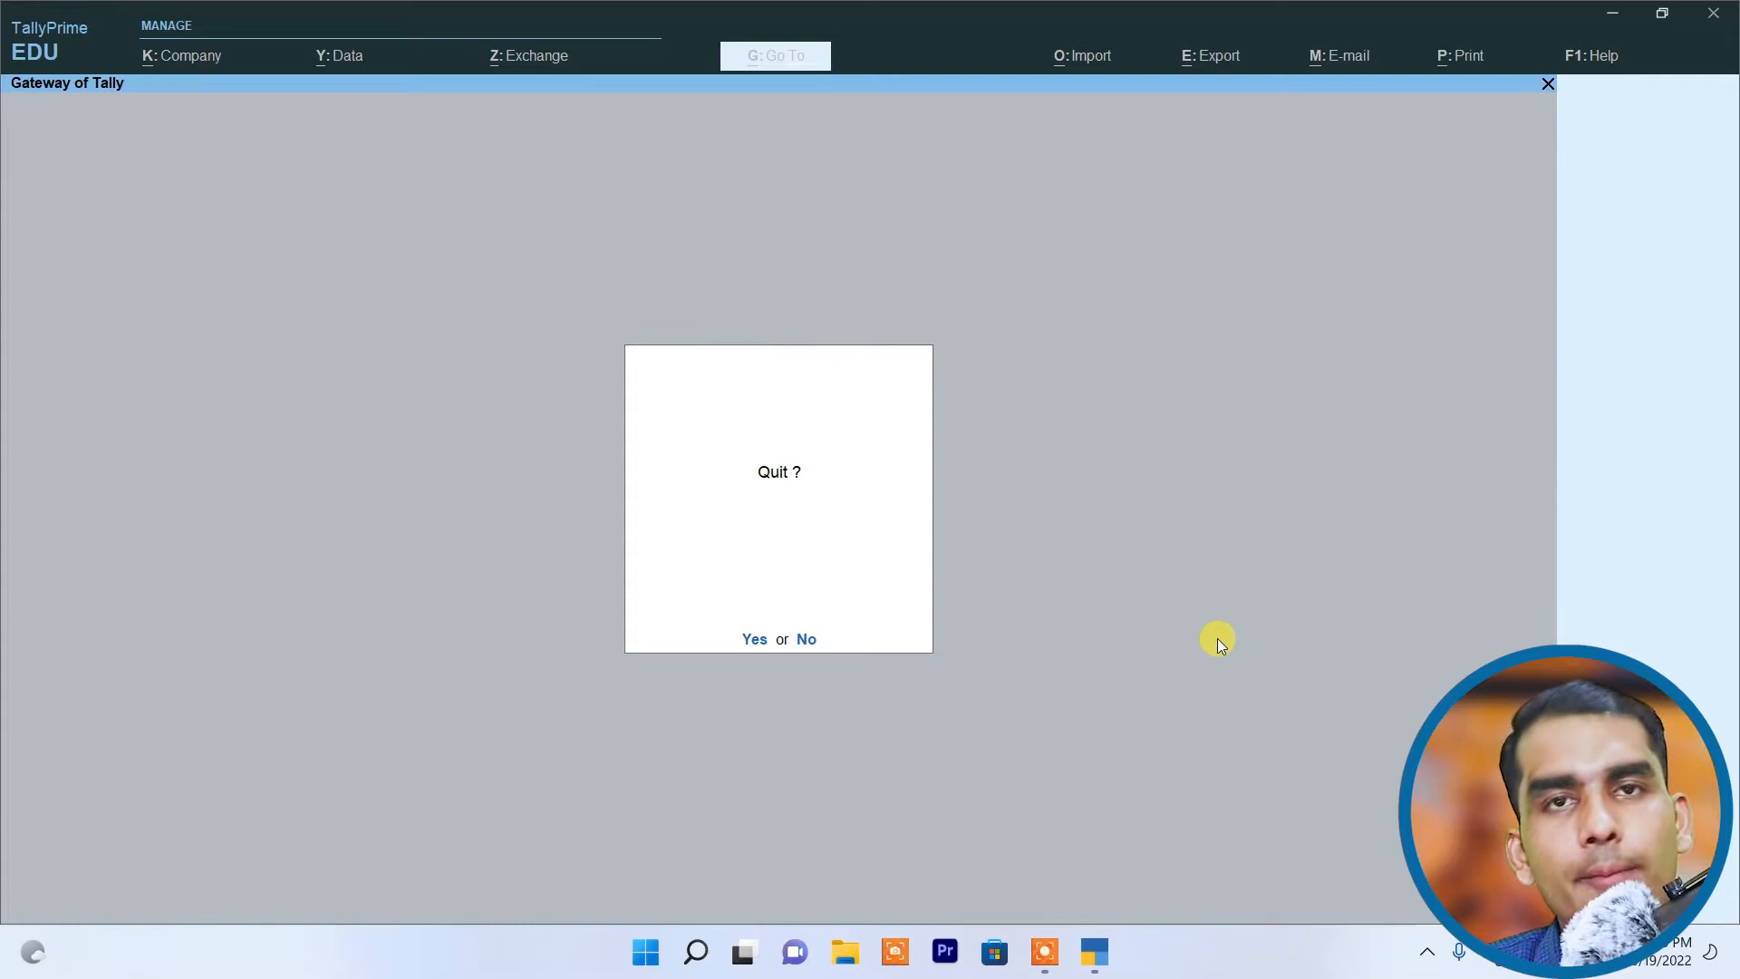
key("n")
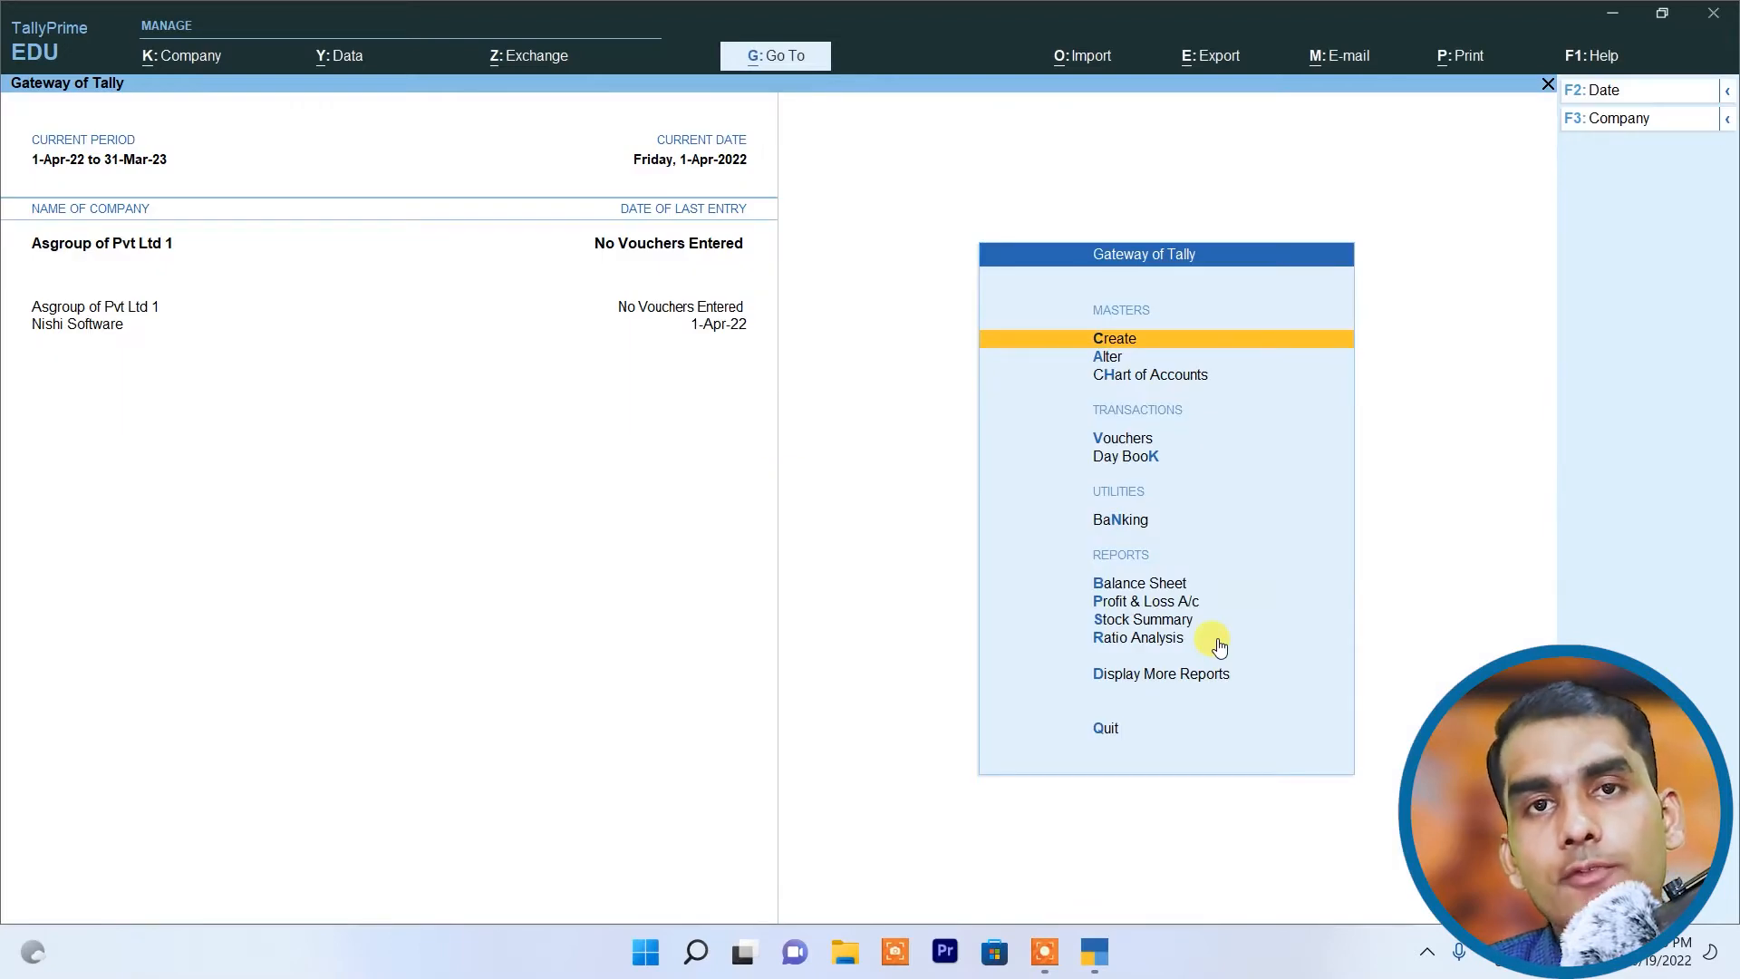